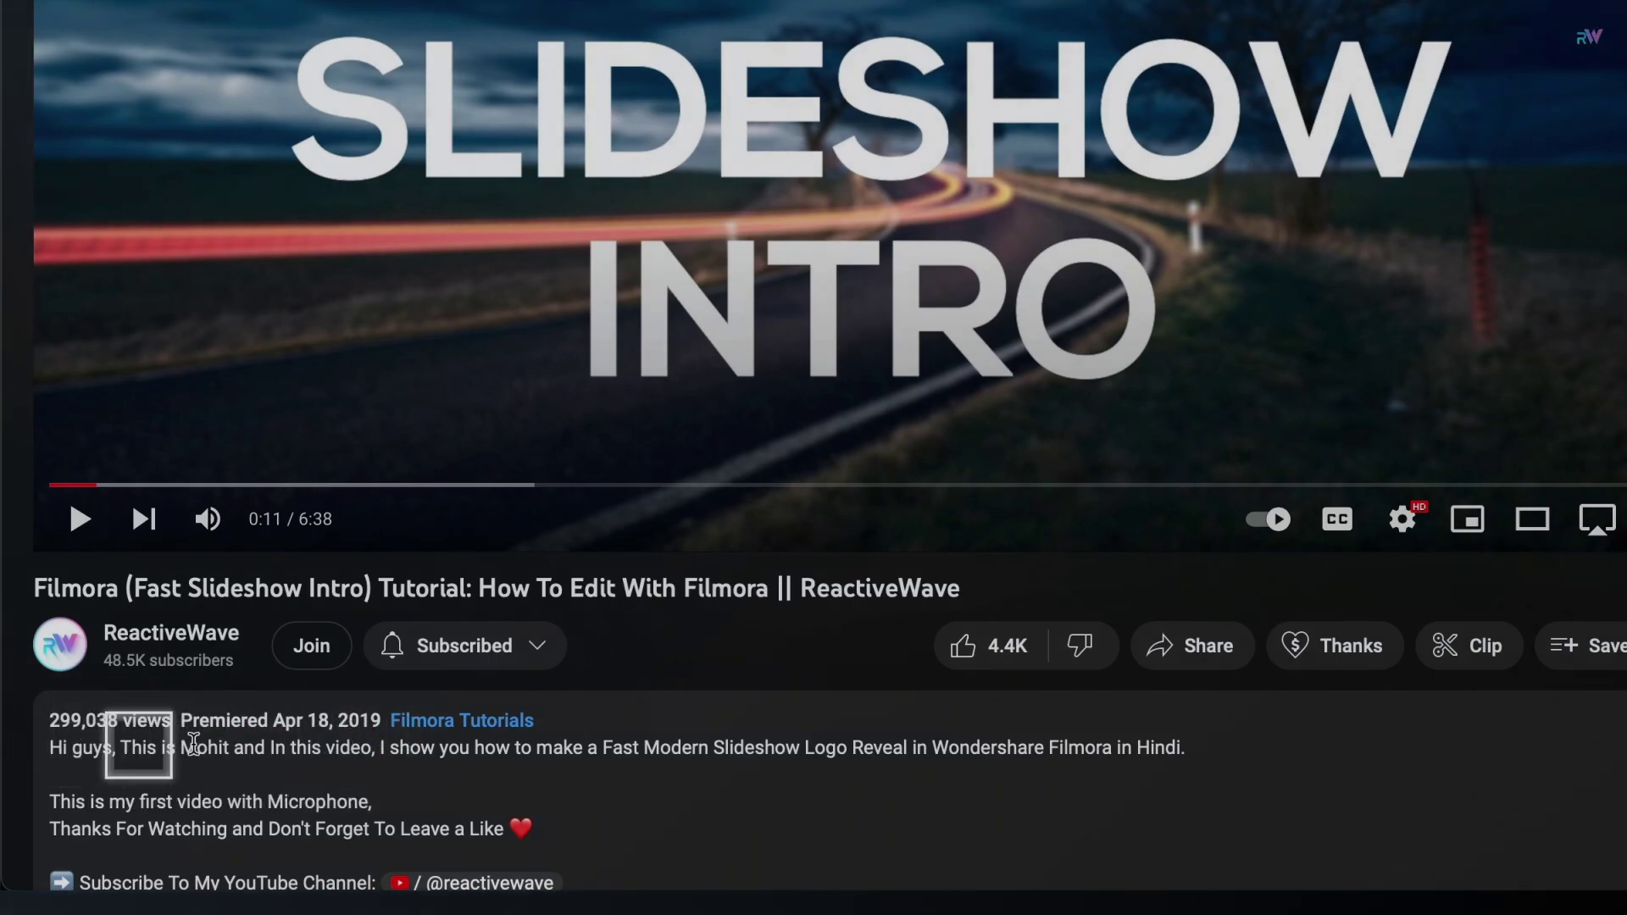
- Resume playback of the paused Filmora Fast Slideshow Intro tutorial on YouTube
key(space)
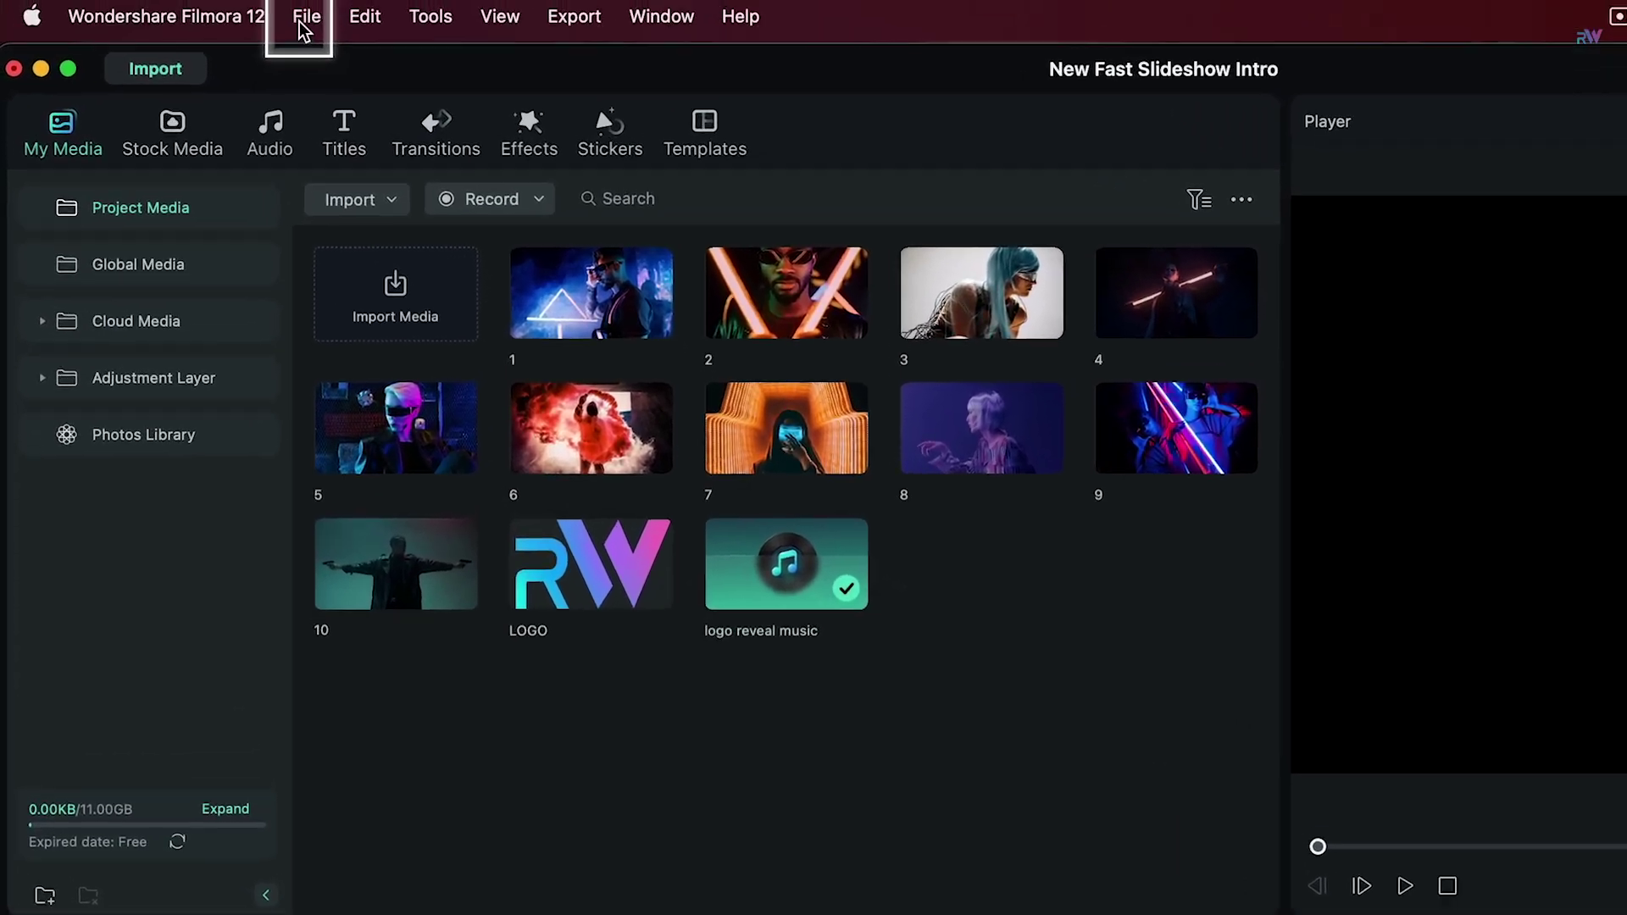
- Set the project frame rate to 60 in Project Settings
click(305, 18)
click(415, 471)
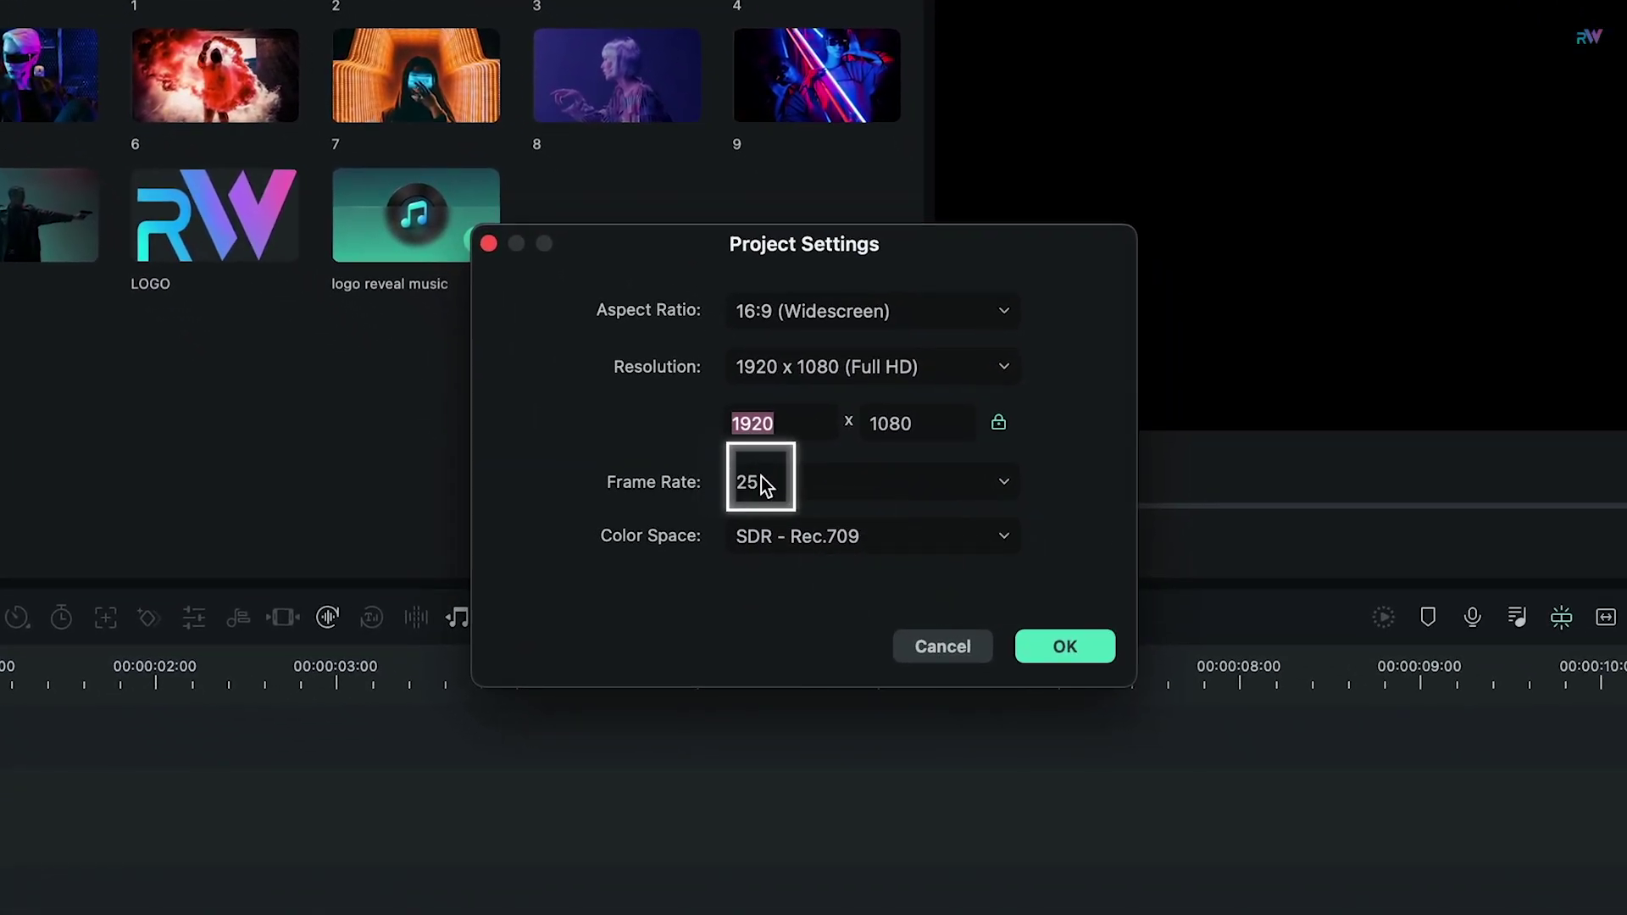
click(763, 483)
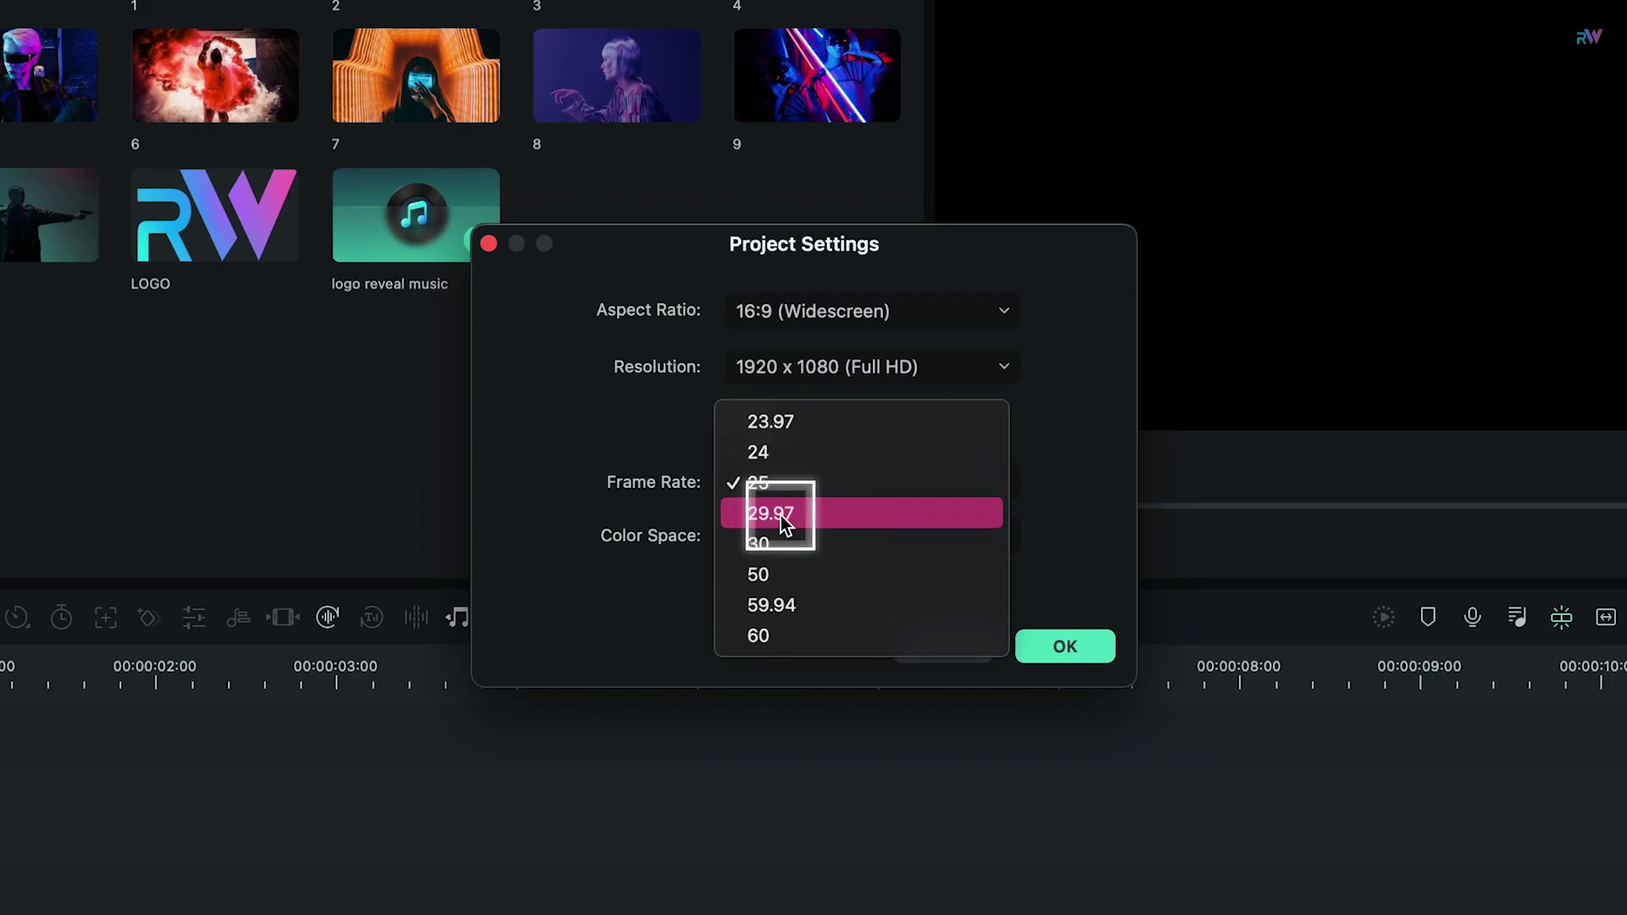
click(824, 635)
click(1055, 647)
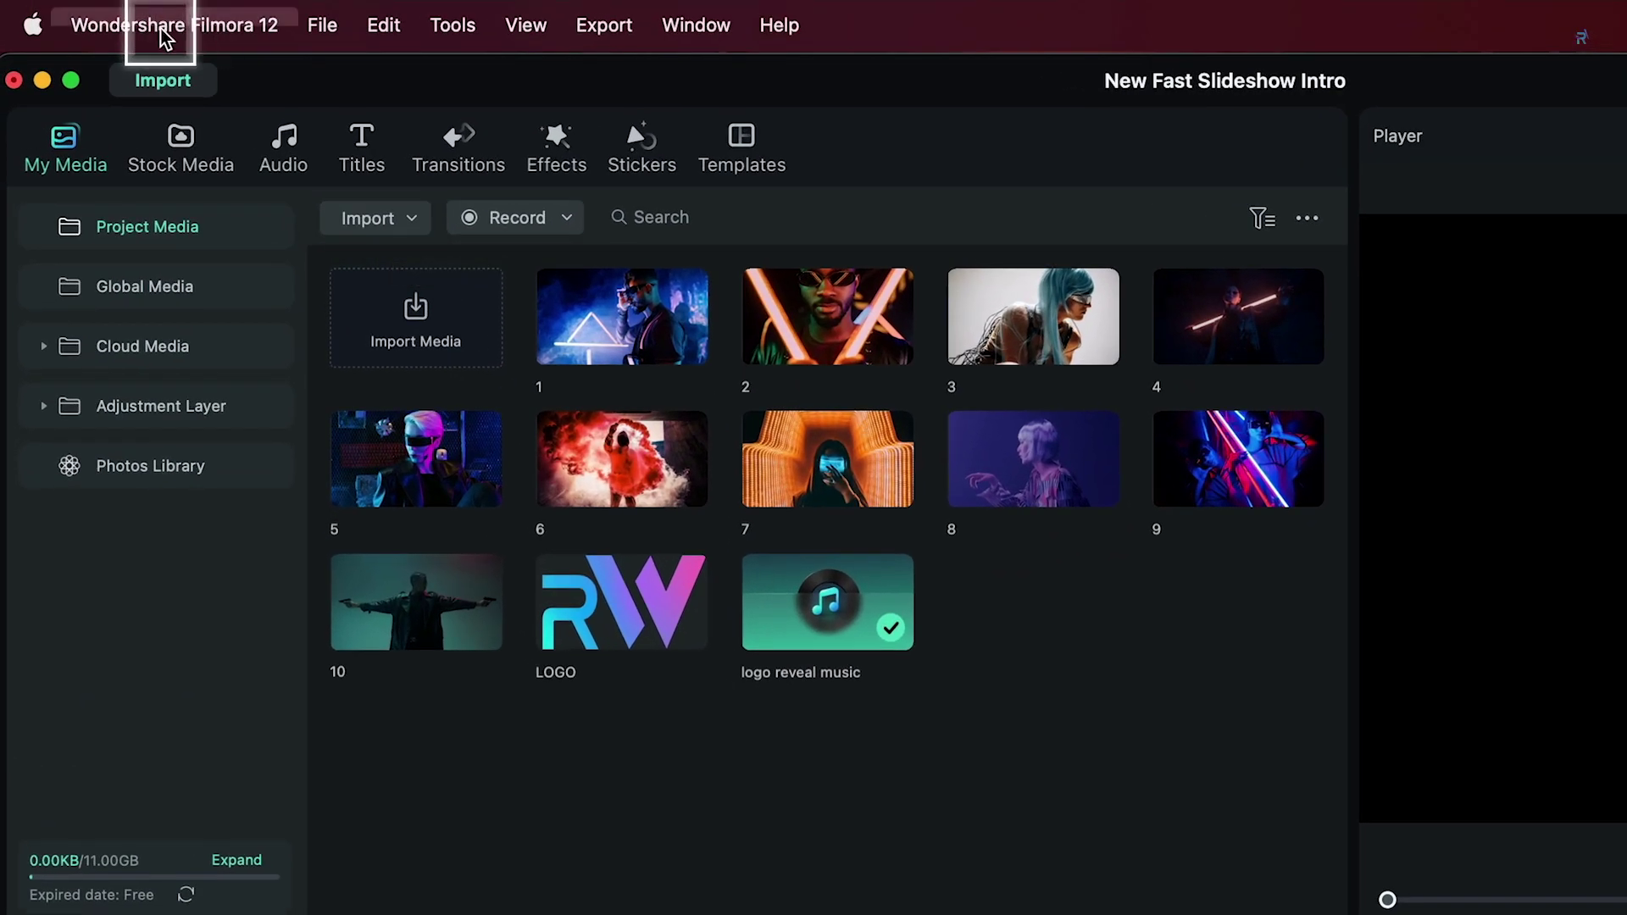
- In editing preferences, set photo duration to 30 frames and snapshot format to PNG
click(160, 25)
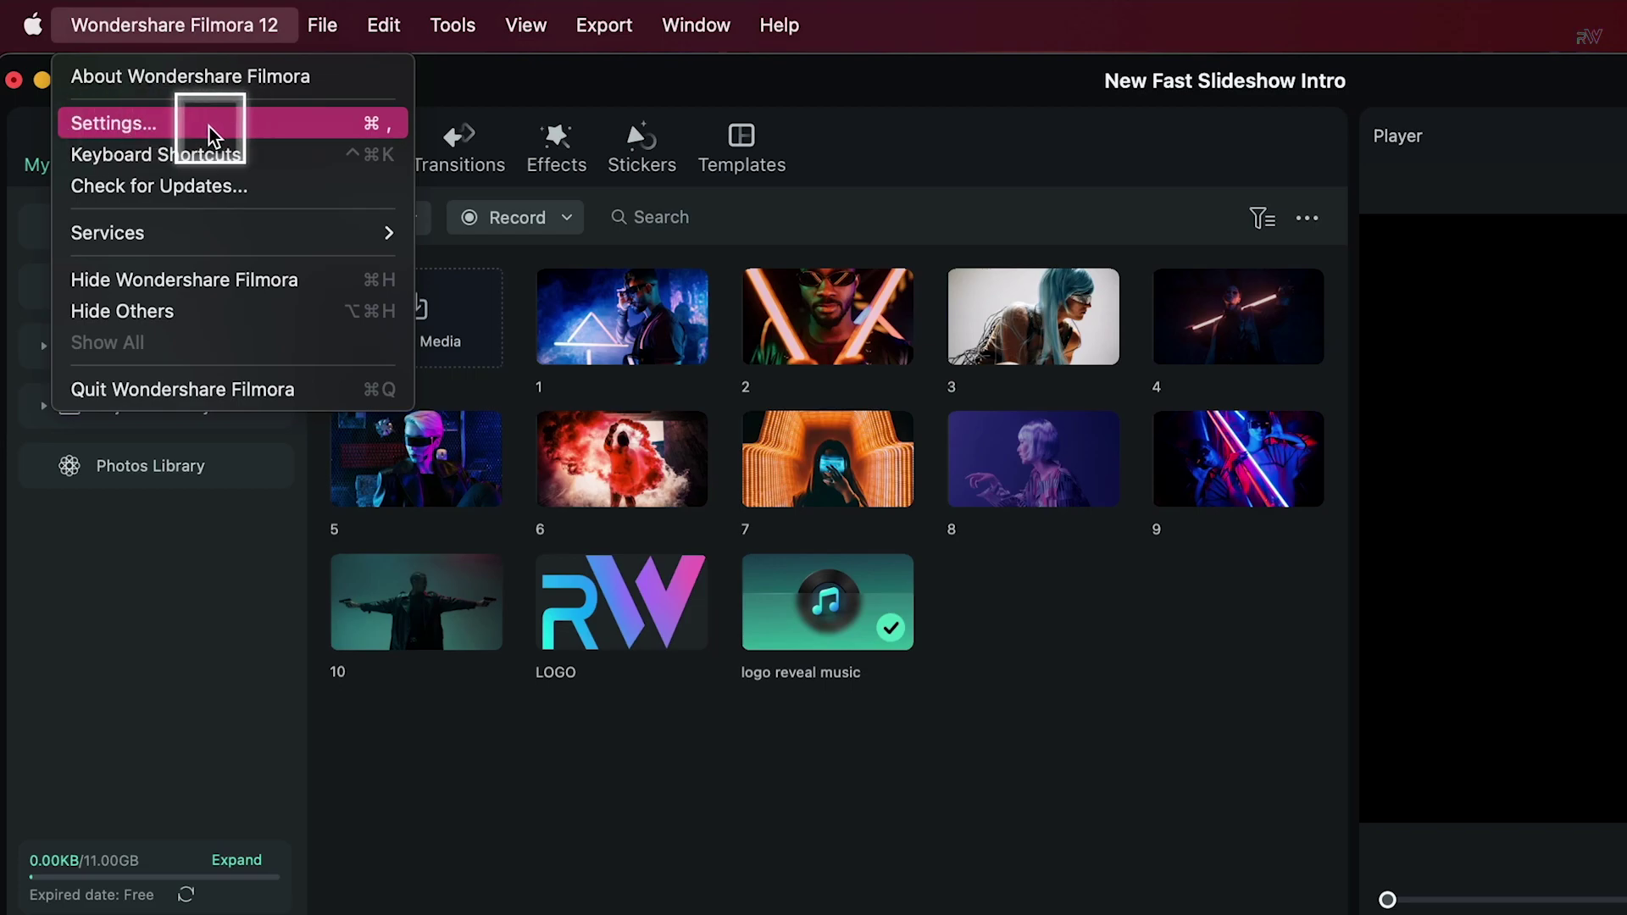
mouse_move(328, 29)
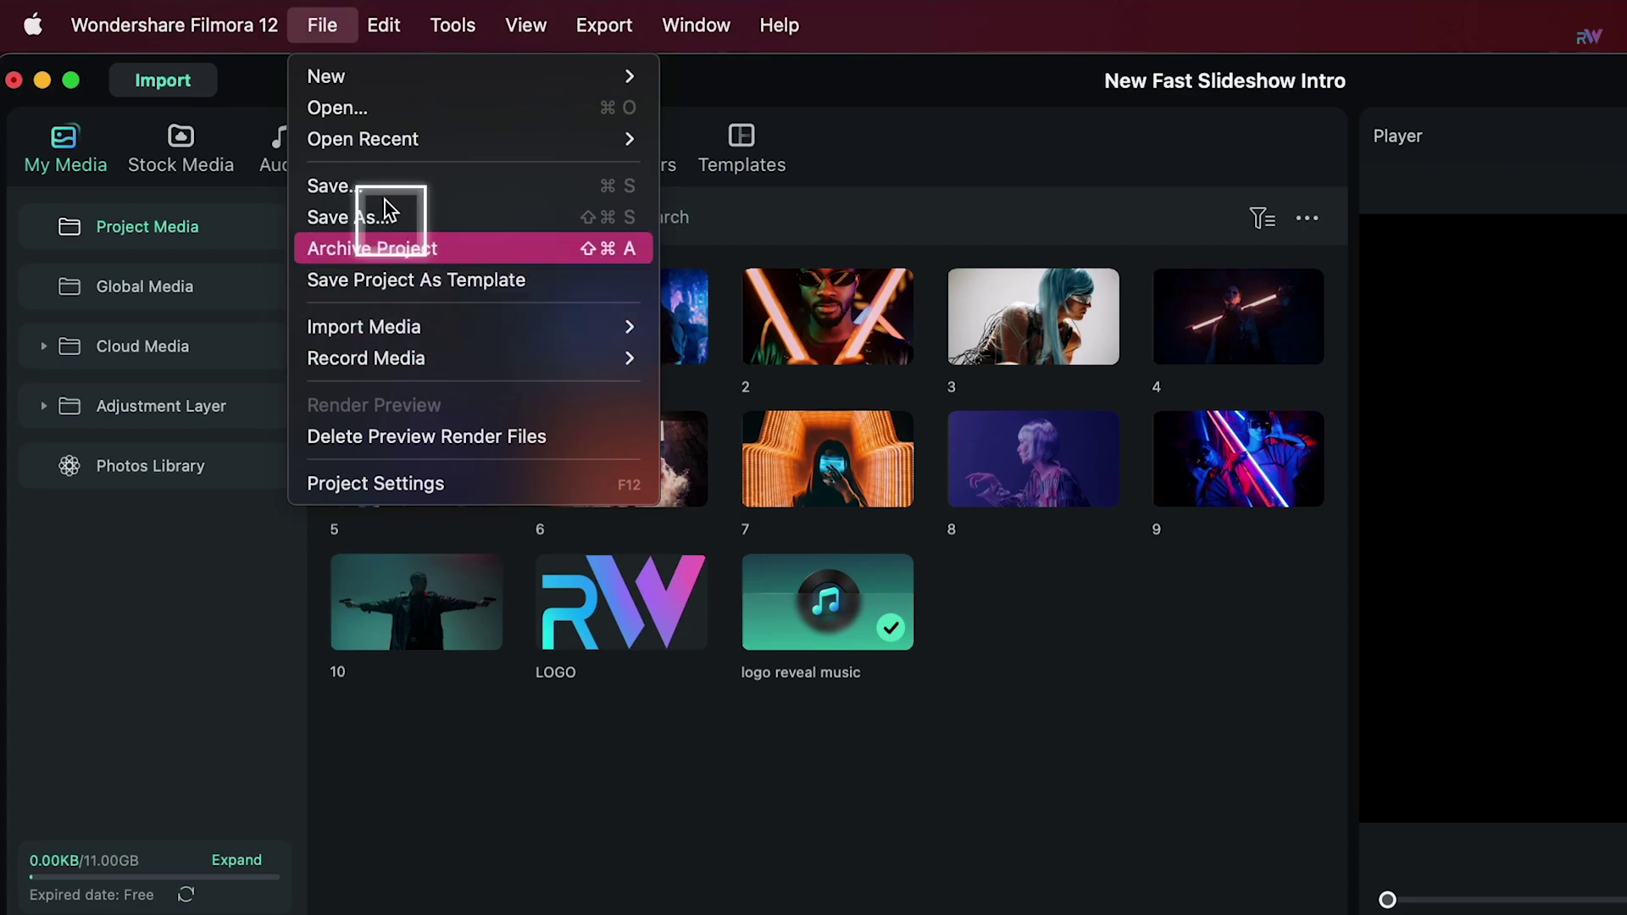
mouse_move(174, 25)
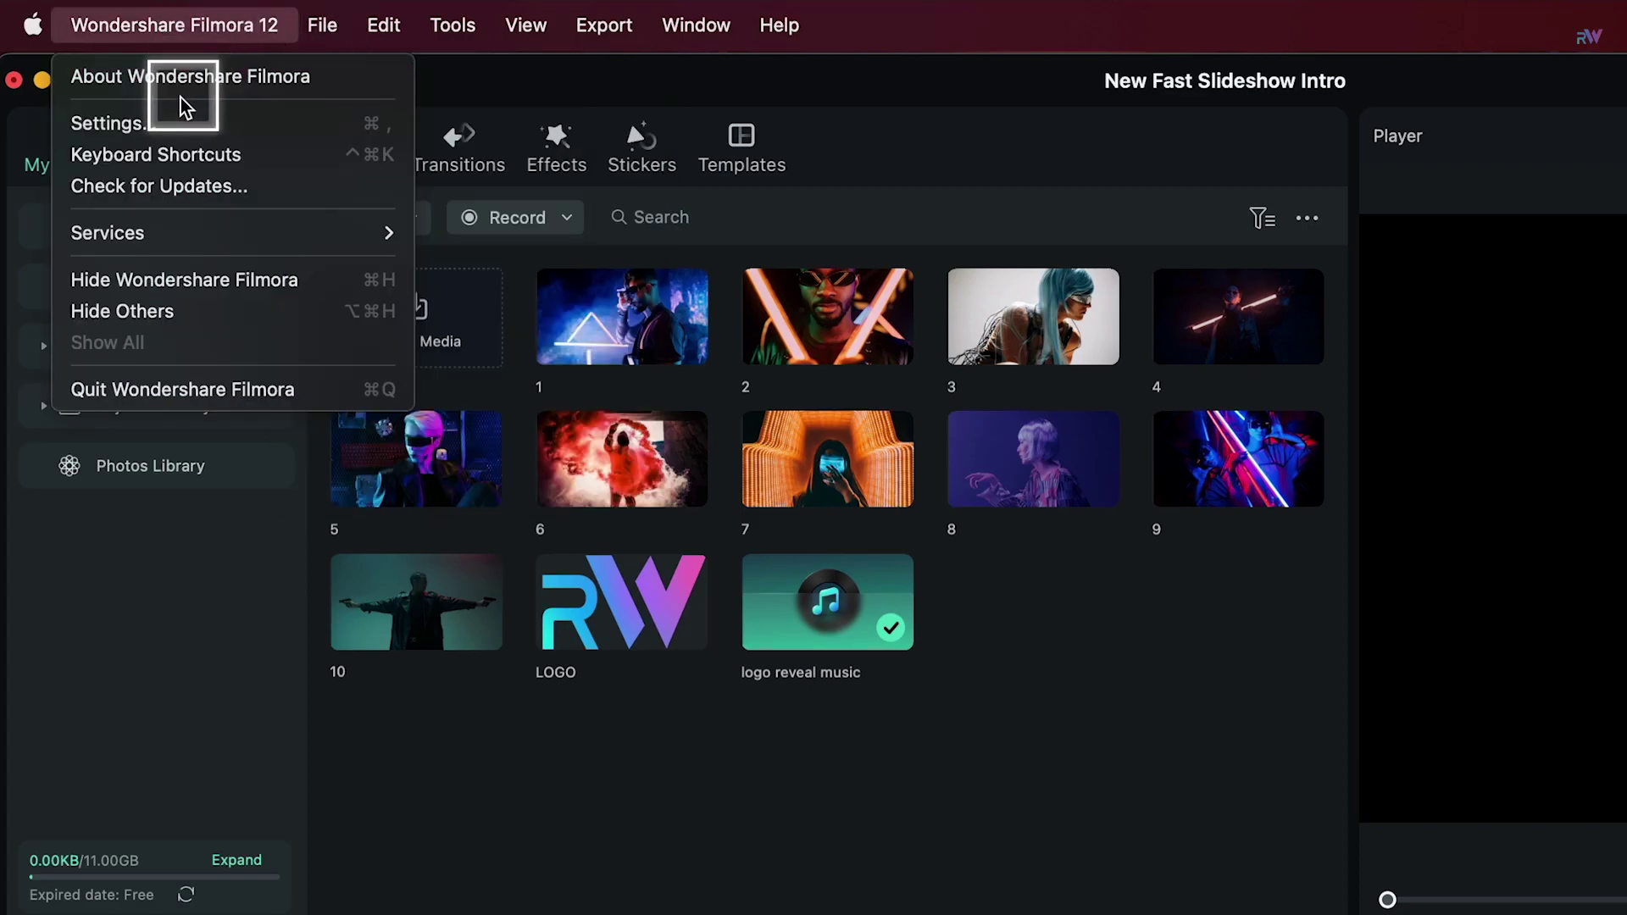
click(142, 127)
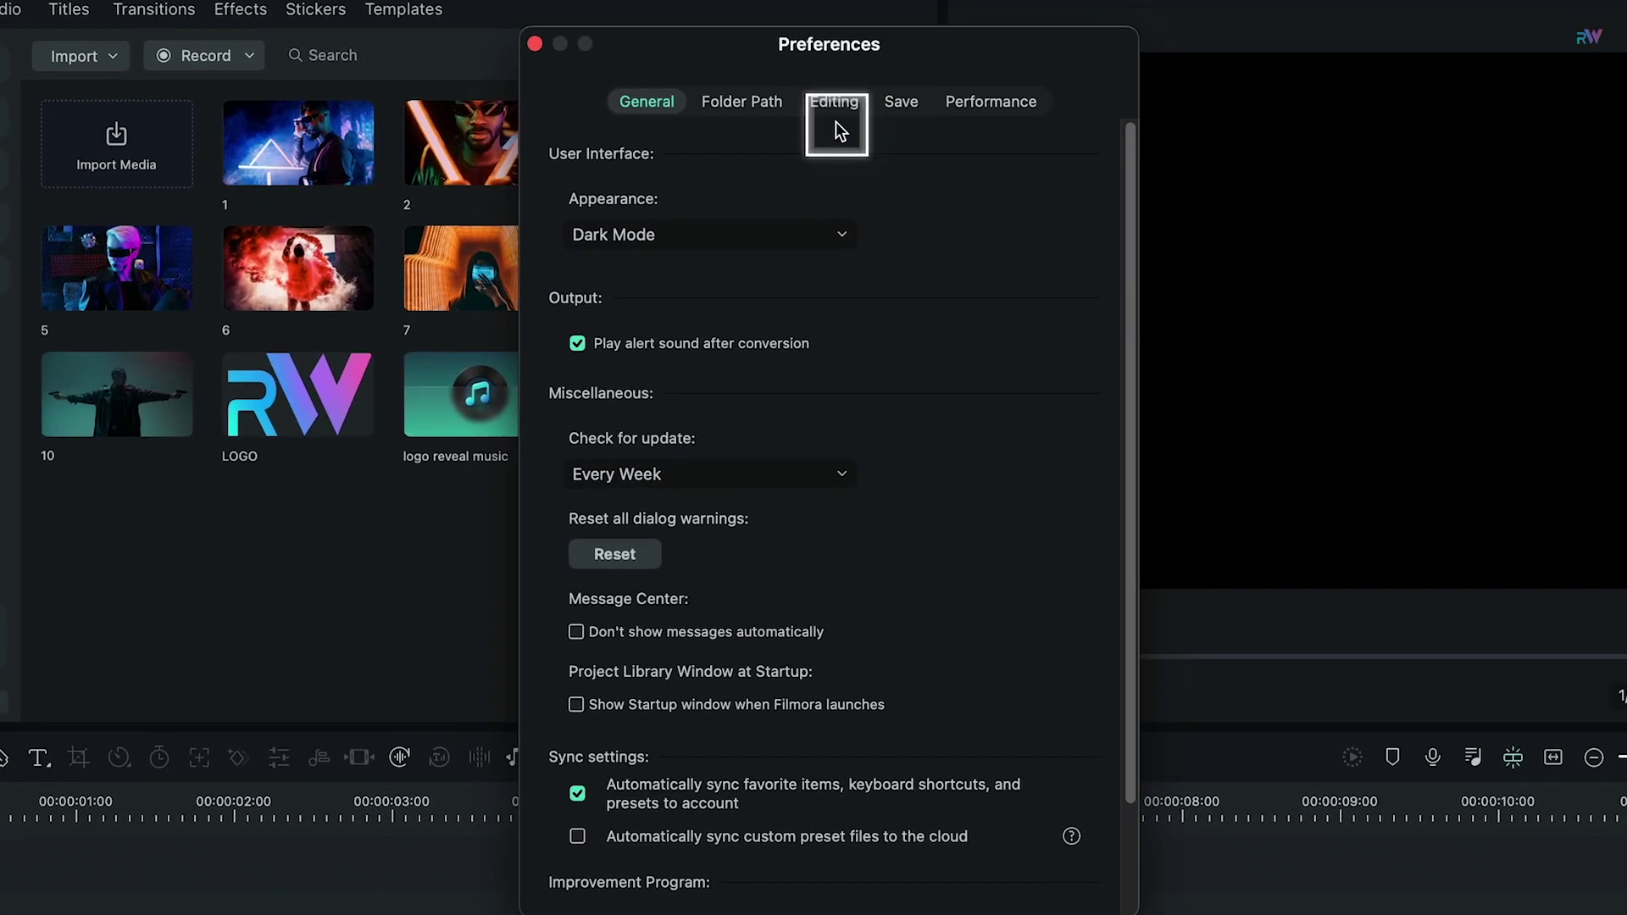
click(1207, 271)
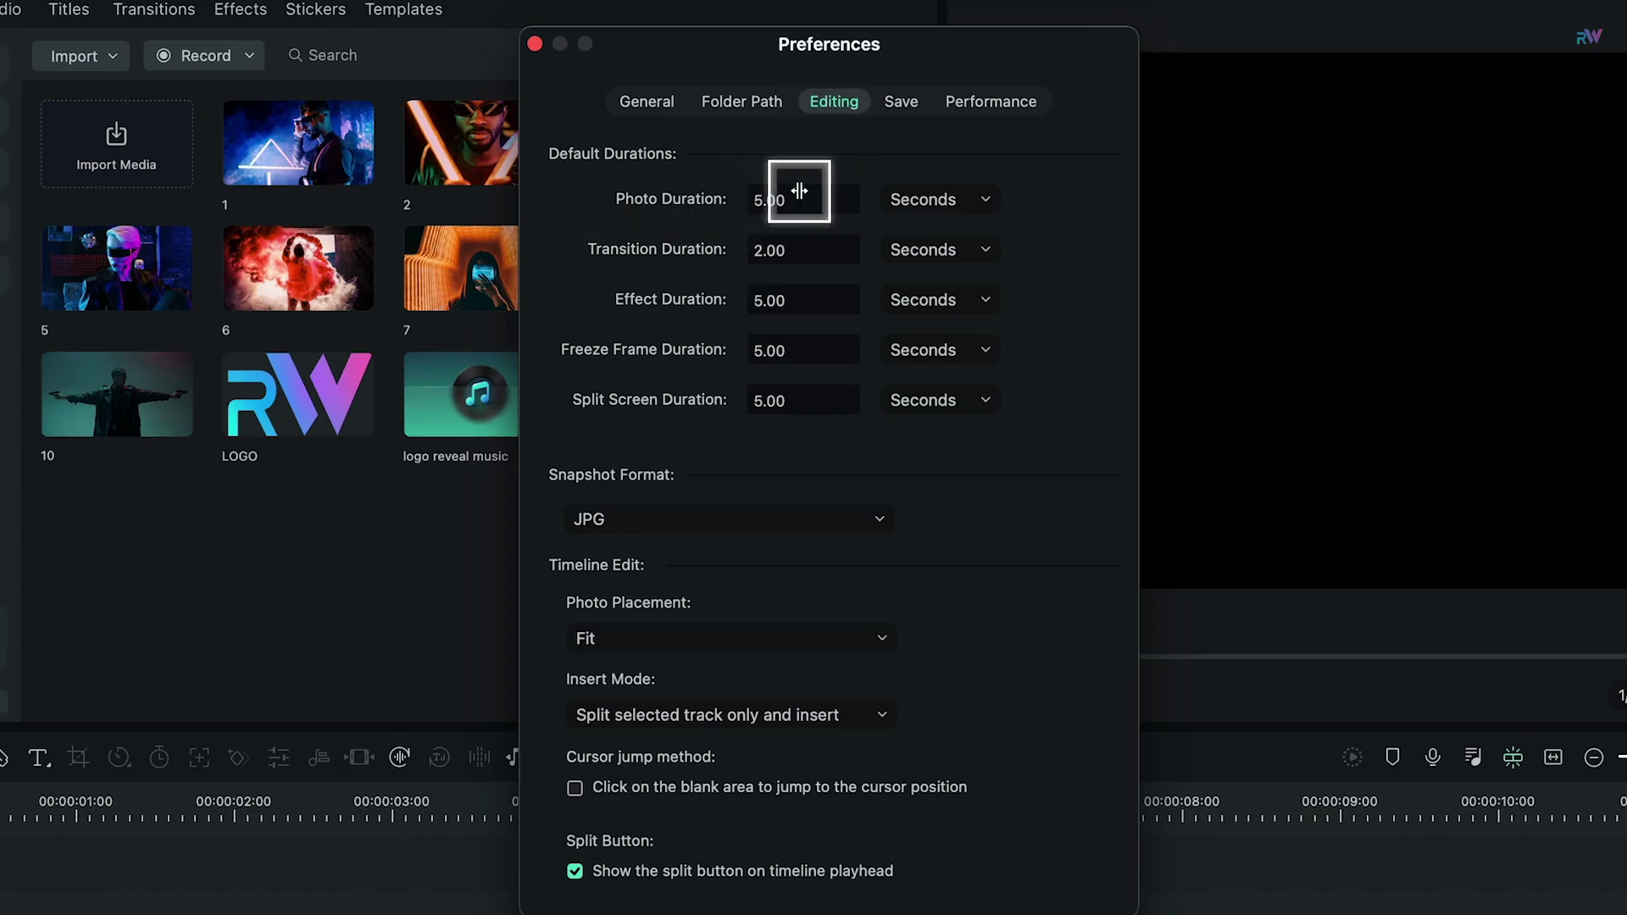
text(30)
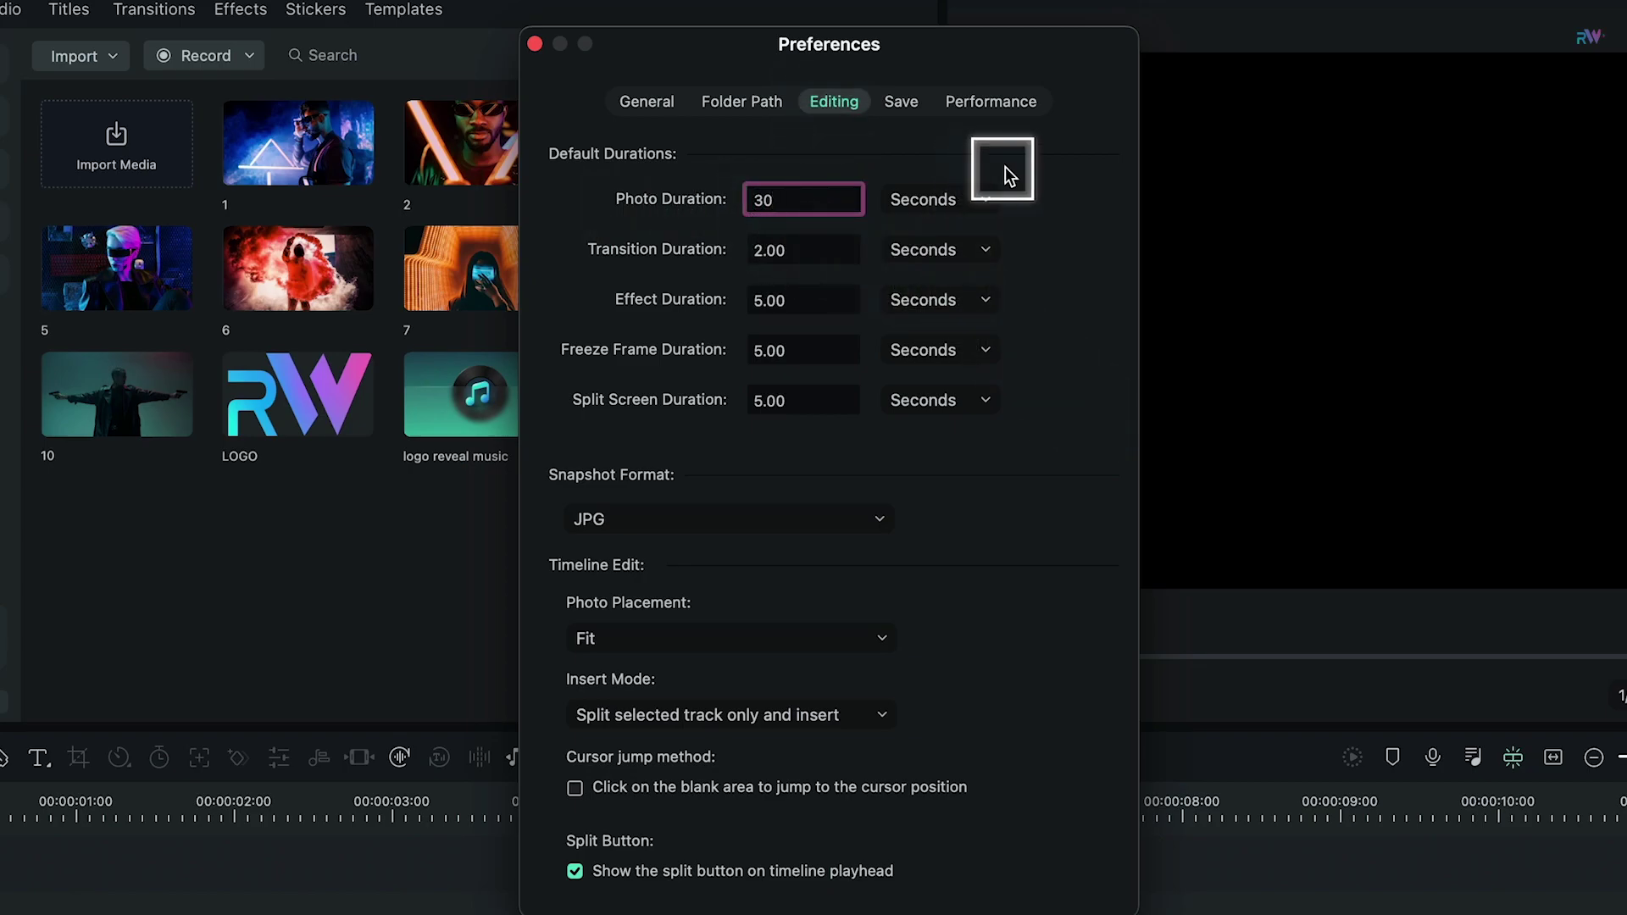
click(949, 206)
click(923, 178)
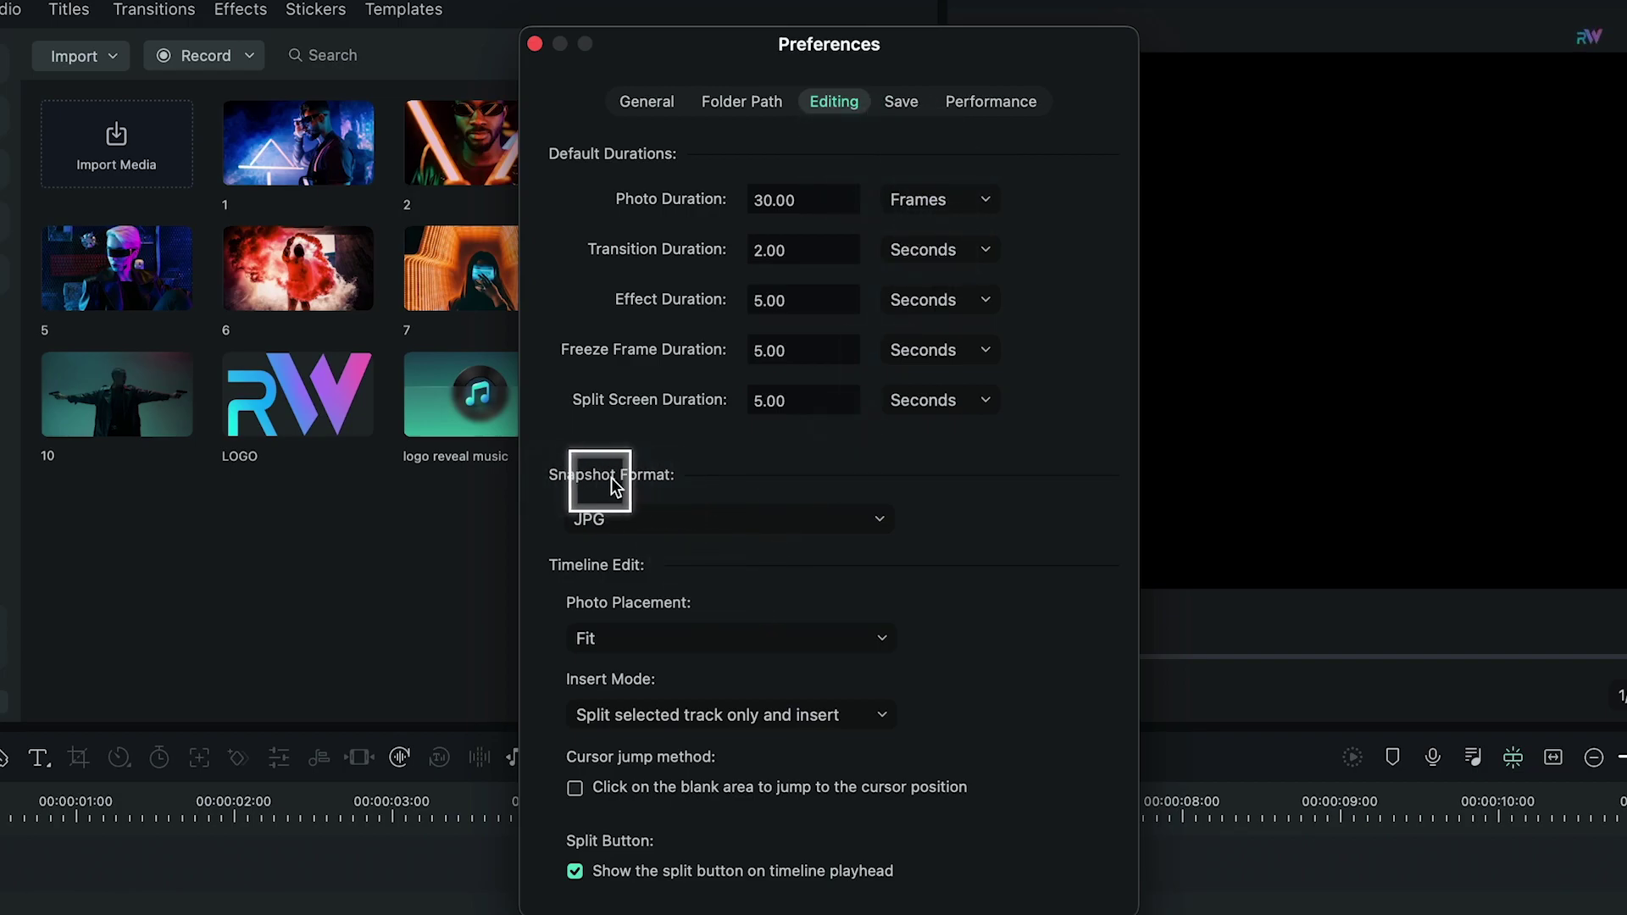
click(659, 514)
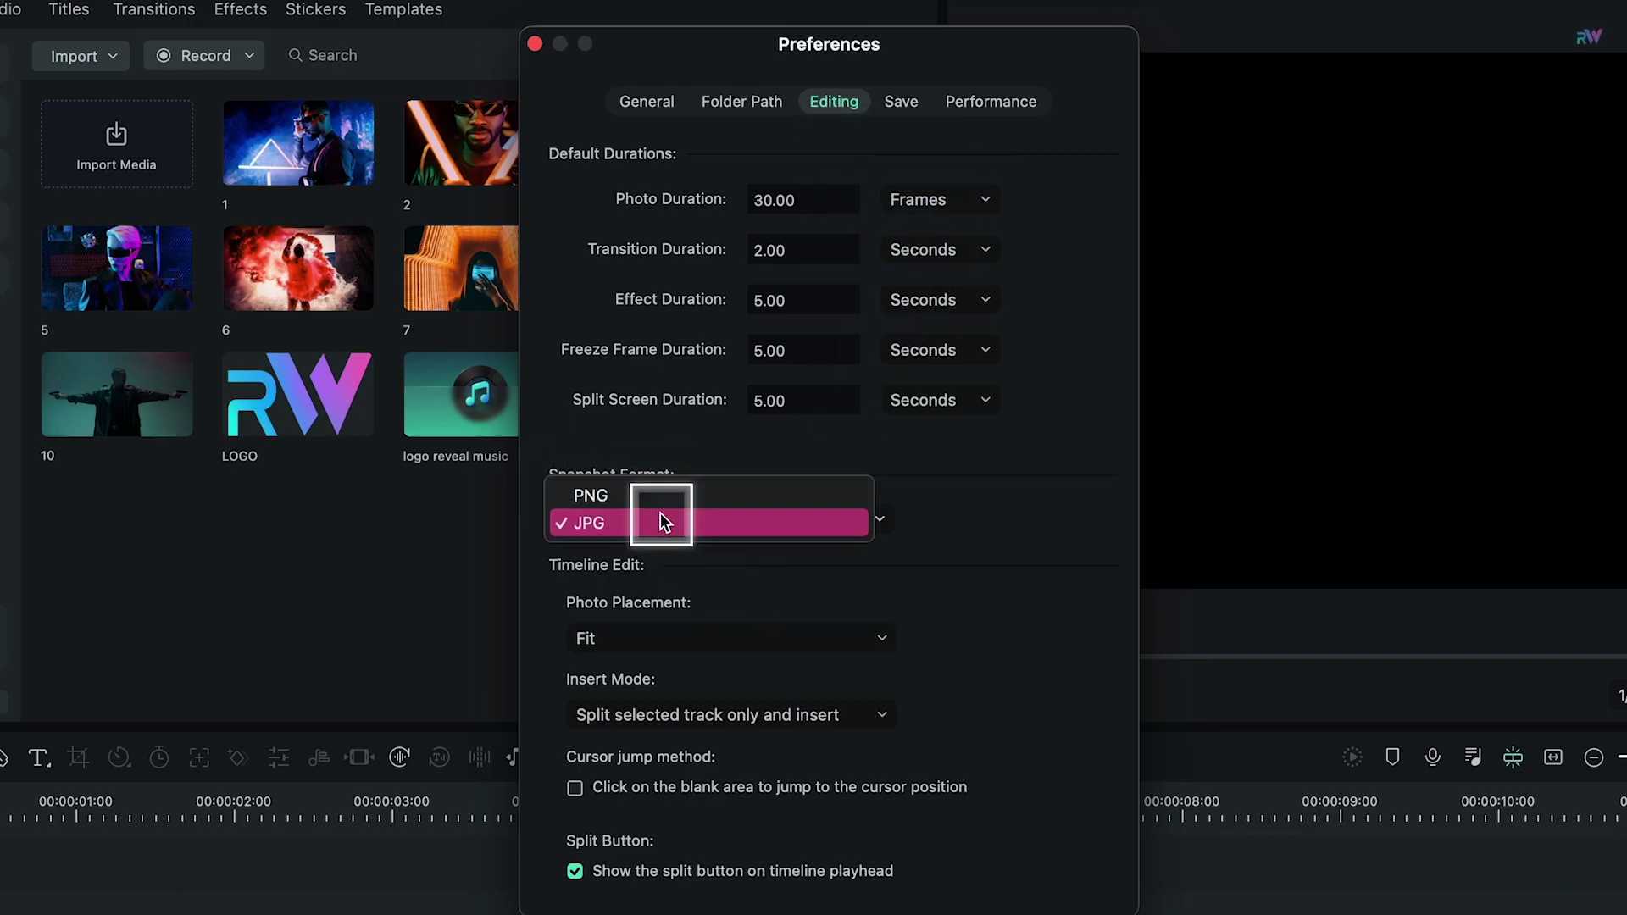
click(593, 496)
click(535, 44)
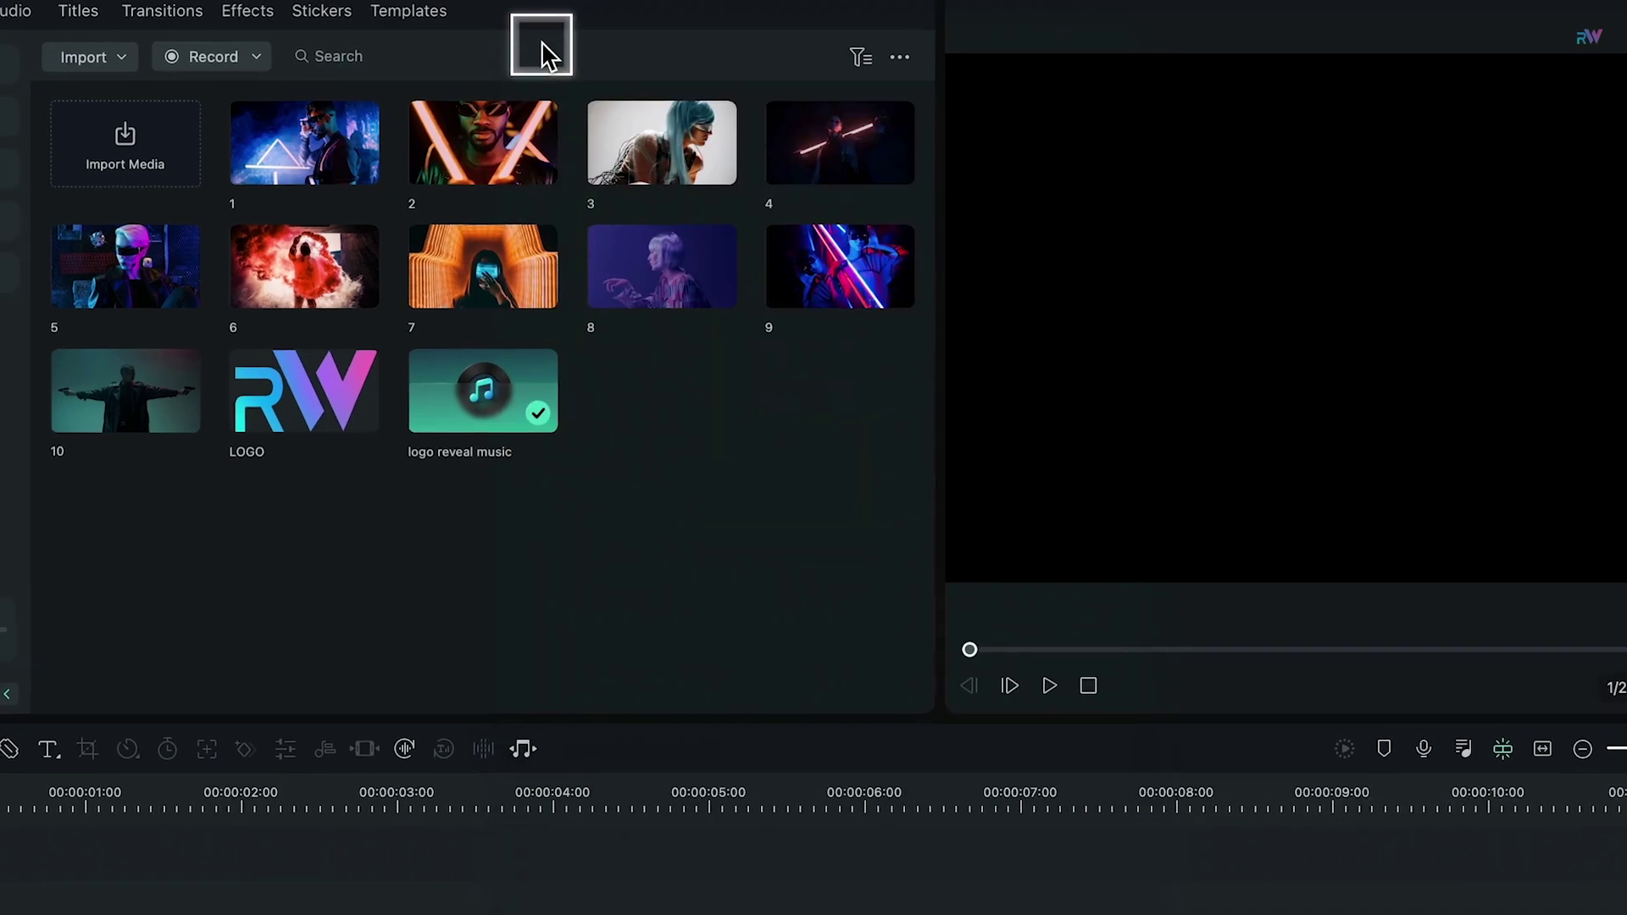
- Place the Default Title on track 1 and replace its text with a square shape
click(144, 15)
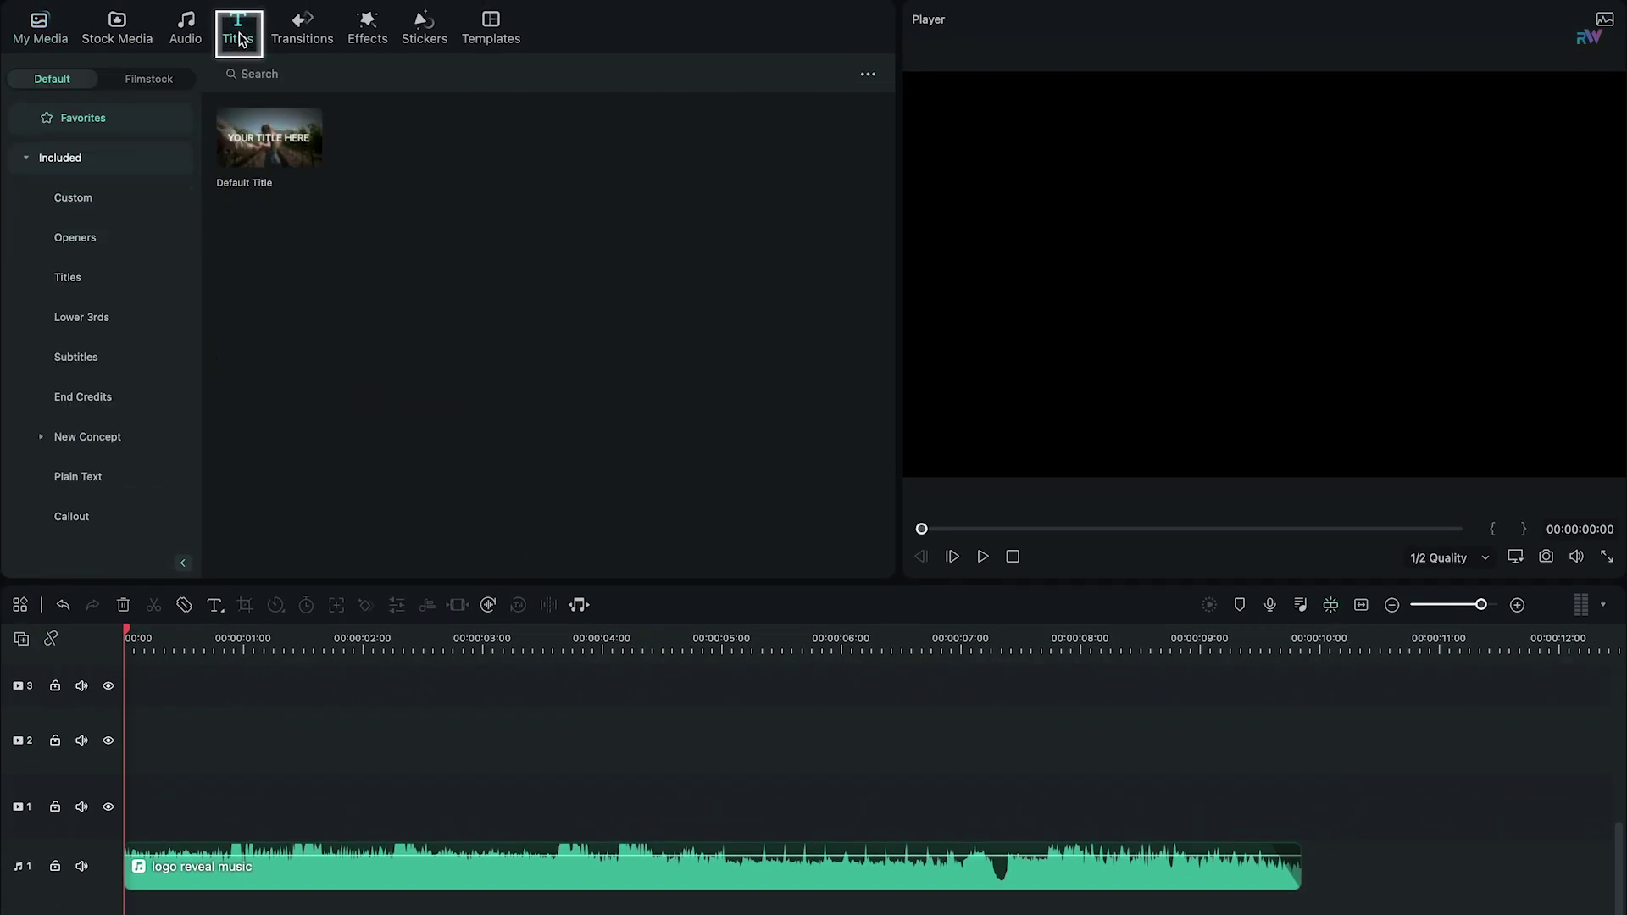
drag(259, 173, 326, 809)
click(798, 552)
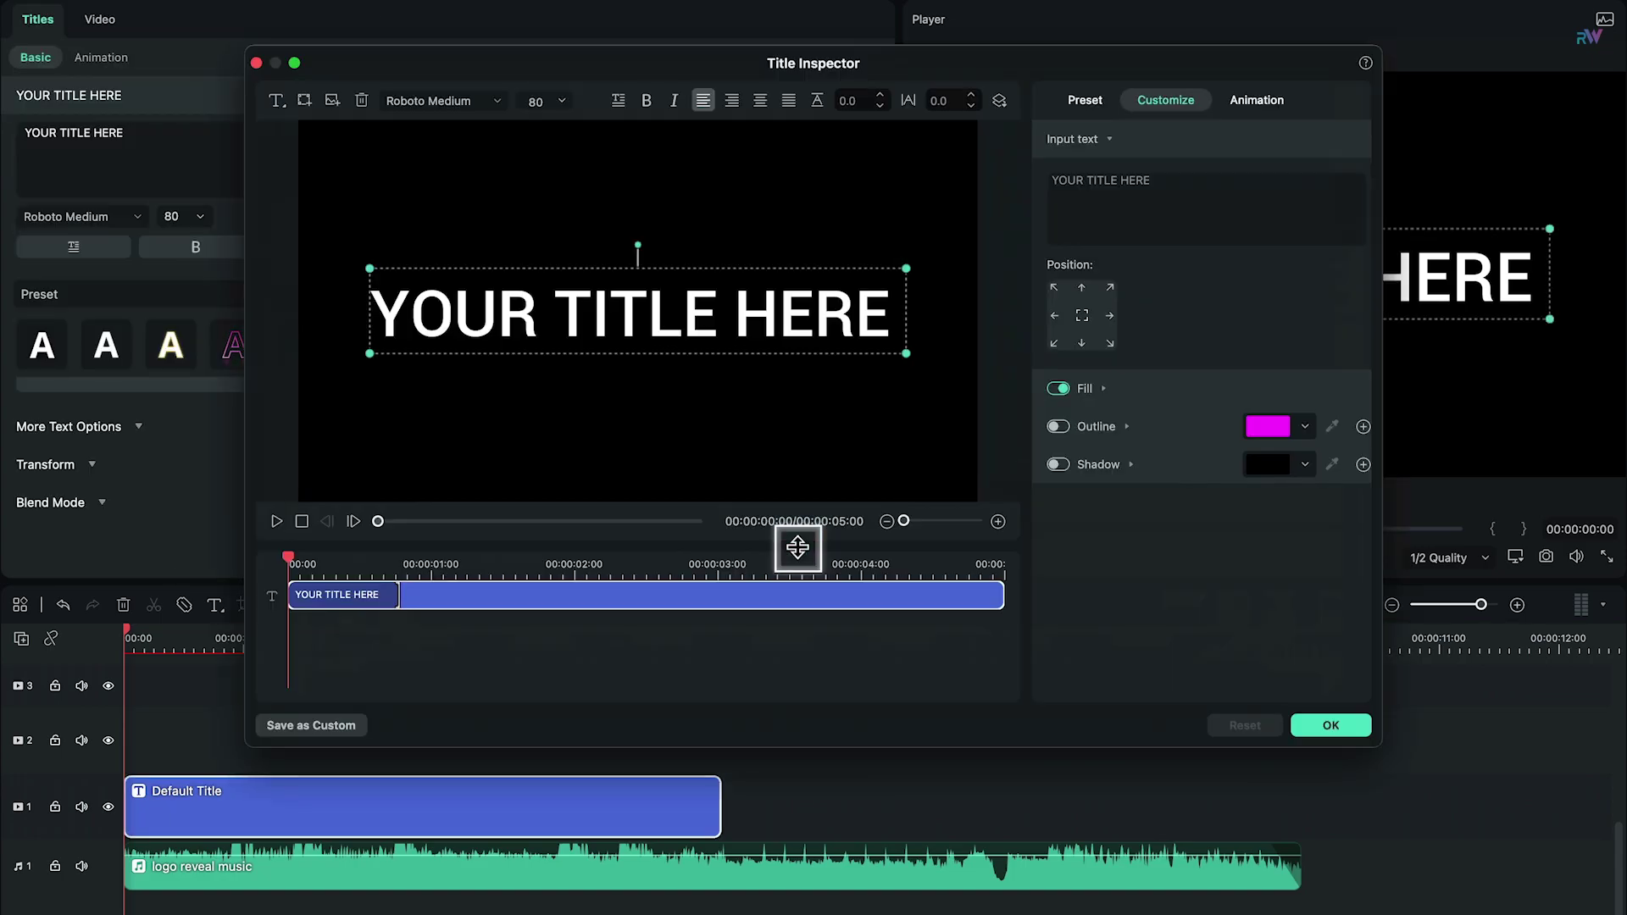
click(359, 97)
click(306, 103)
click(438, 254)
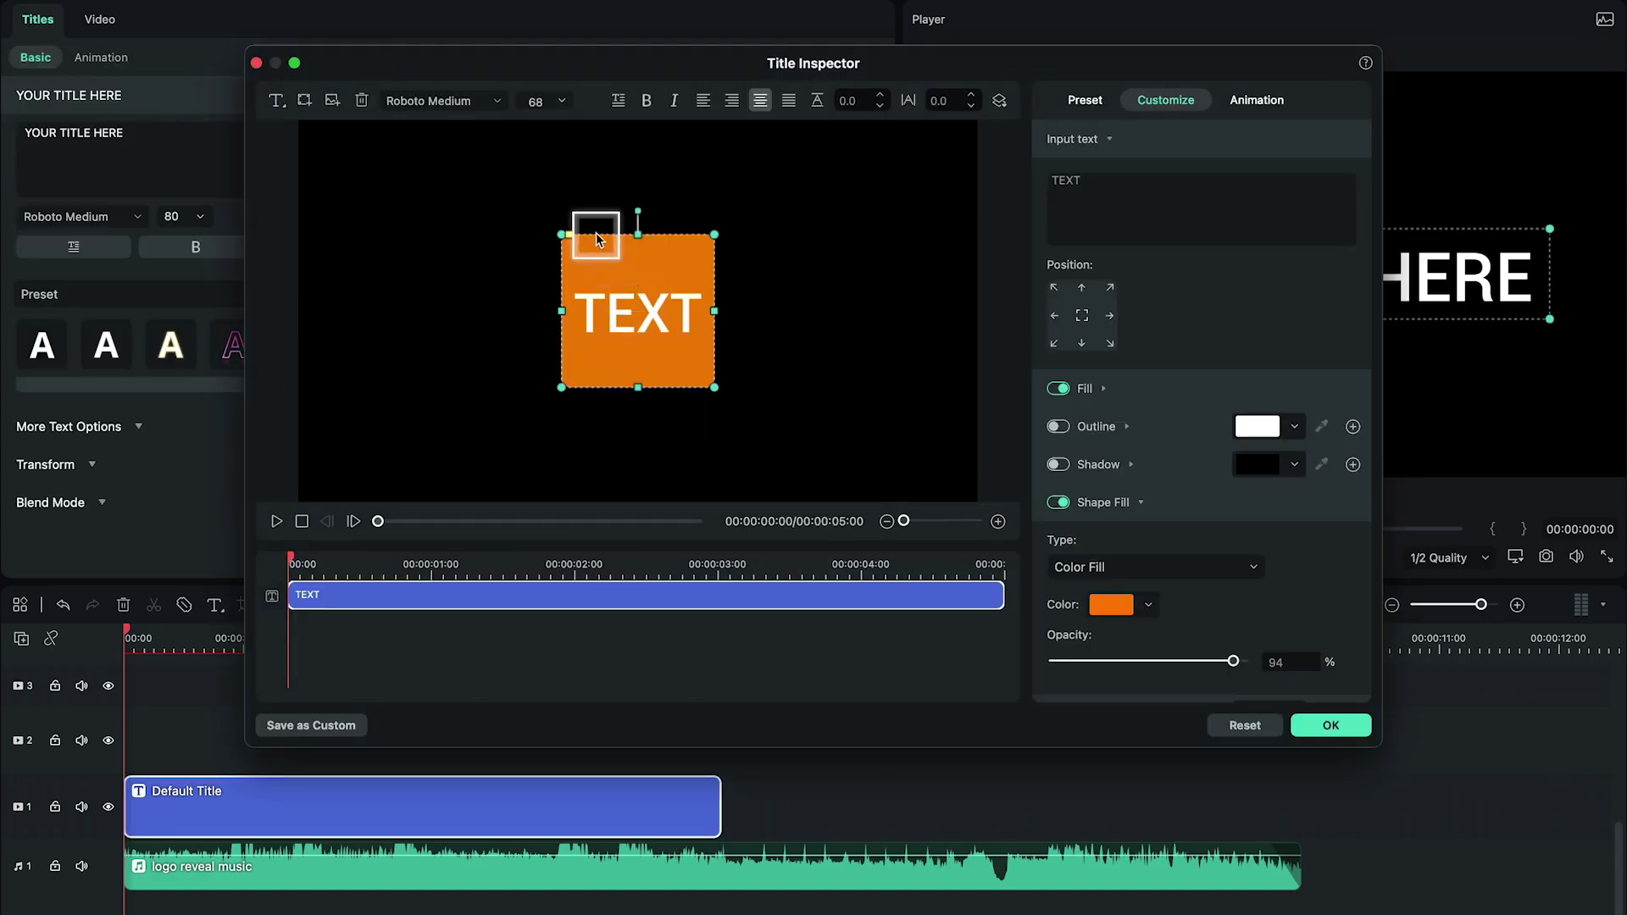
- Switch off the text fill and stretch the square to cover the whole frame
click(1061, 392)
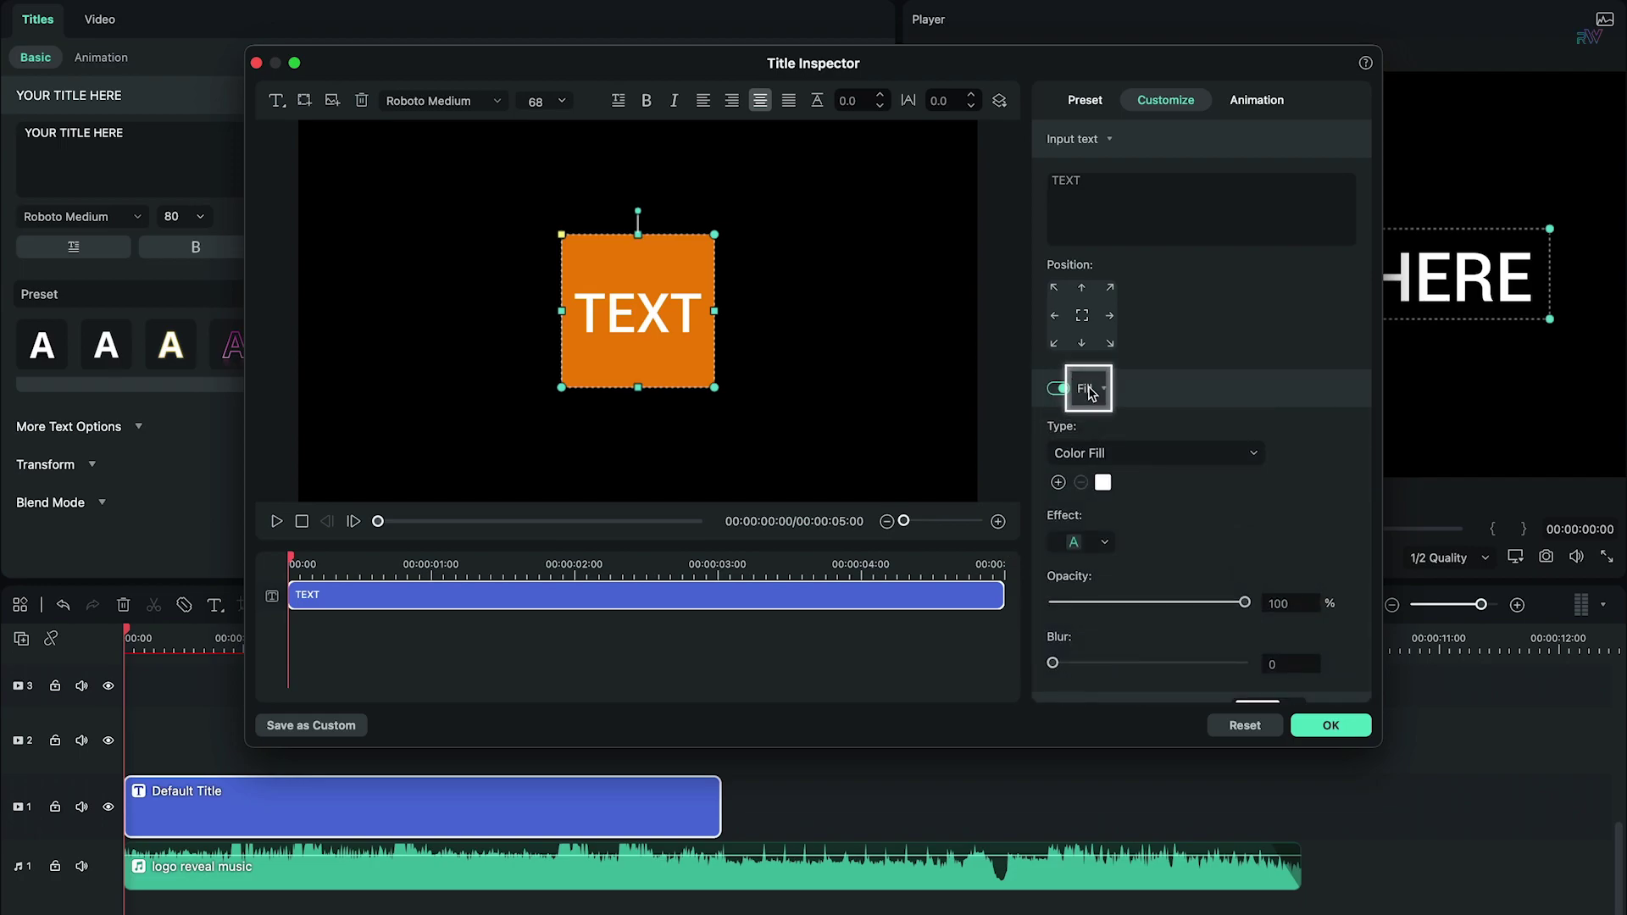
click(1091, 393)
click(1155, 509)
scroll(1101, 593, down, 1)
click(1059, 684)
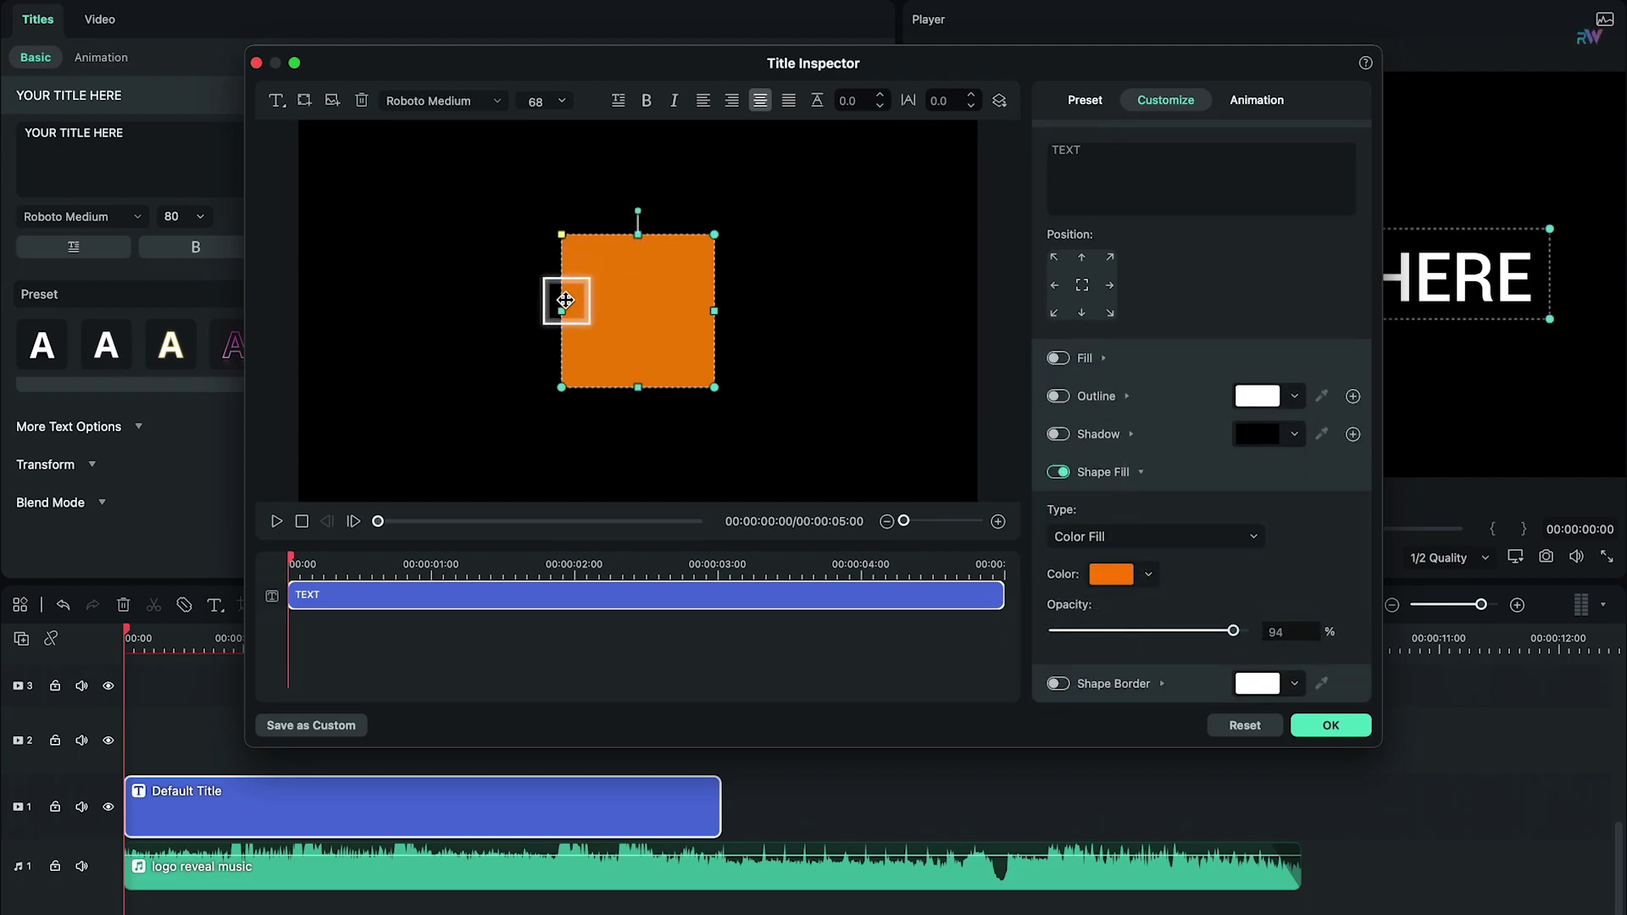
drag(565, 300, 305, 312)
drag(507, 234, 511, 115)
drag(714, 250, 995, 250)
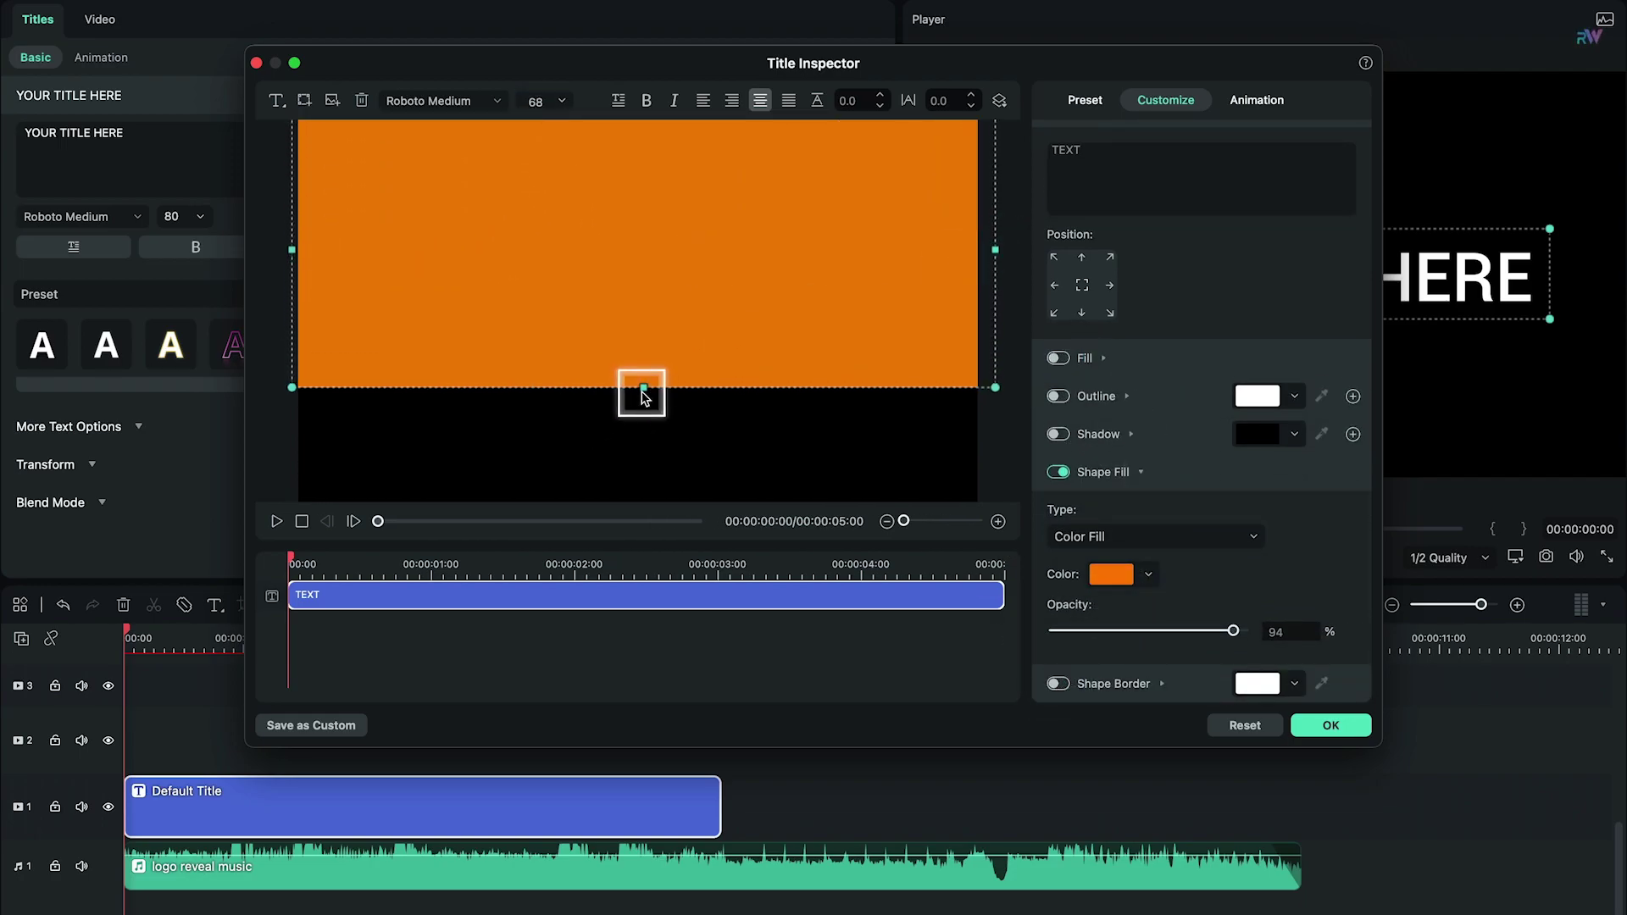
drag(643, 388, 645, 509)
- Change the shape colour from orange to pale pink and confirm the title
click(1111, 576)
drag(1162, 788, 1195, 751)
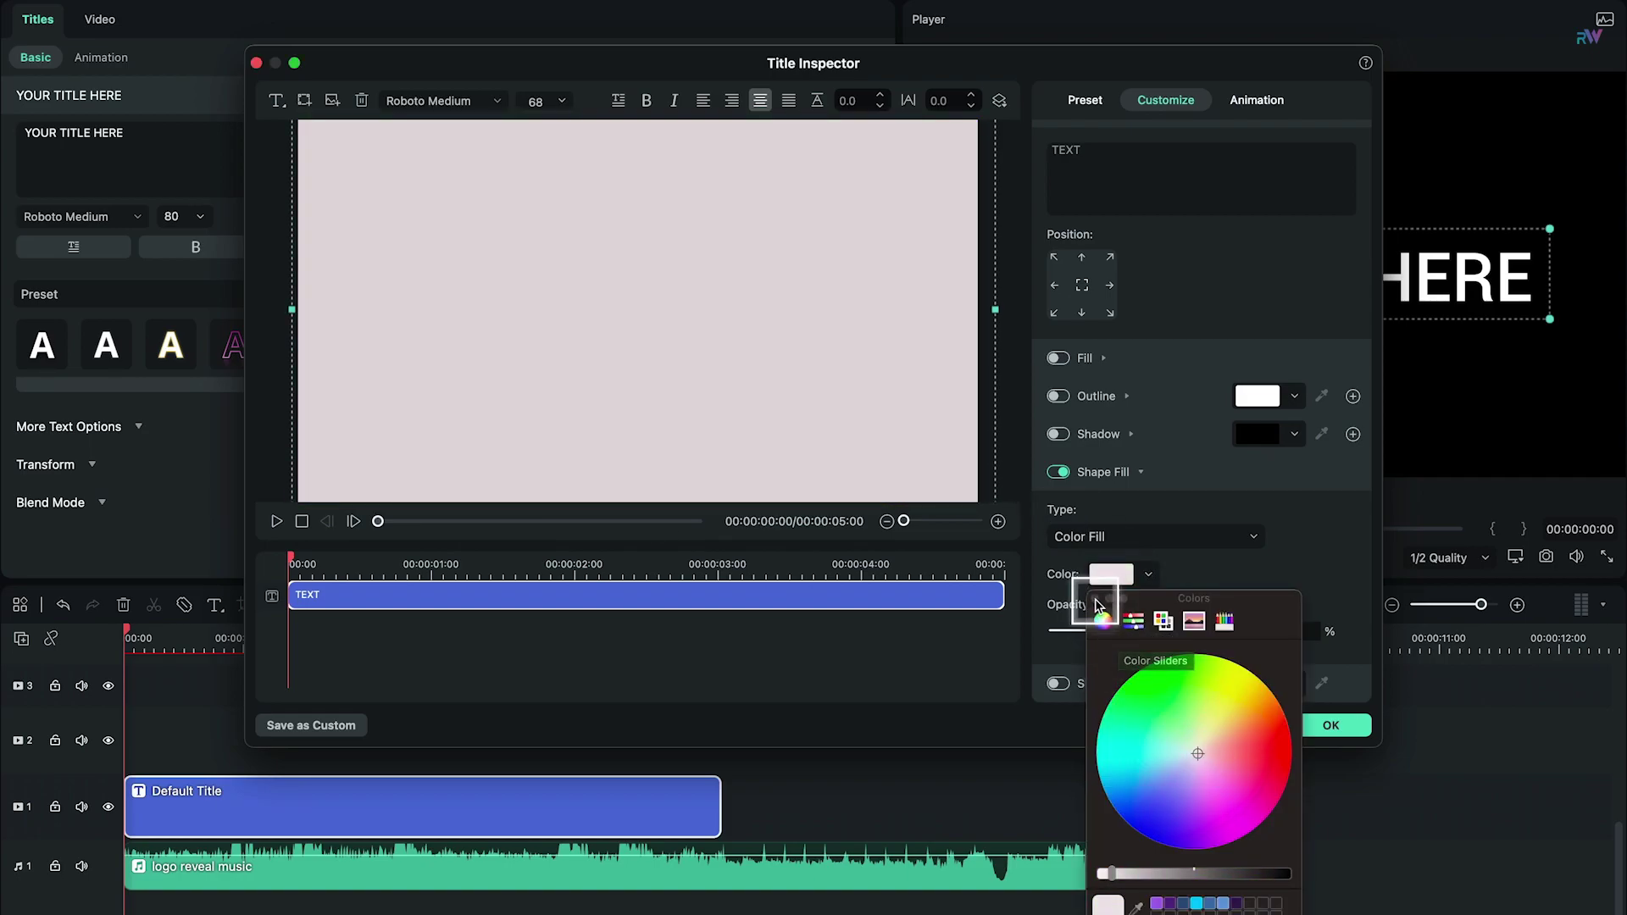
click(1111, 575)
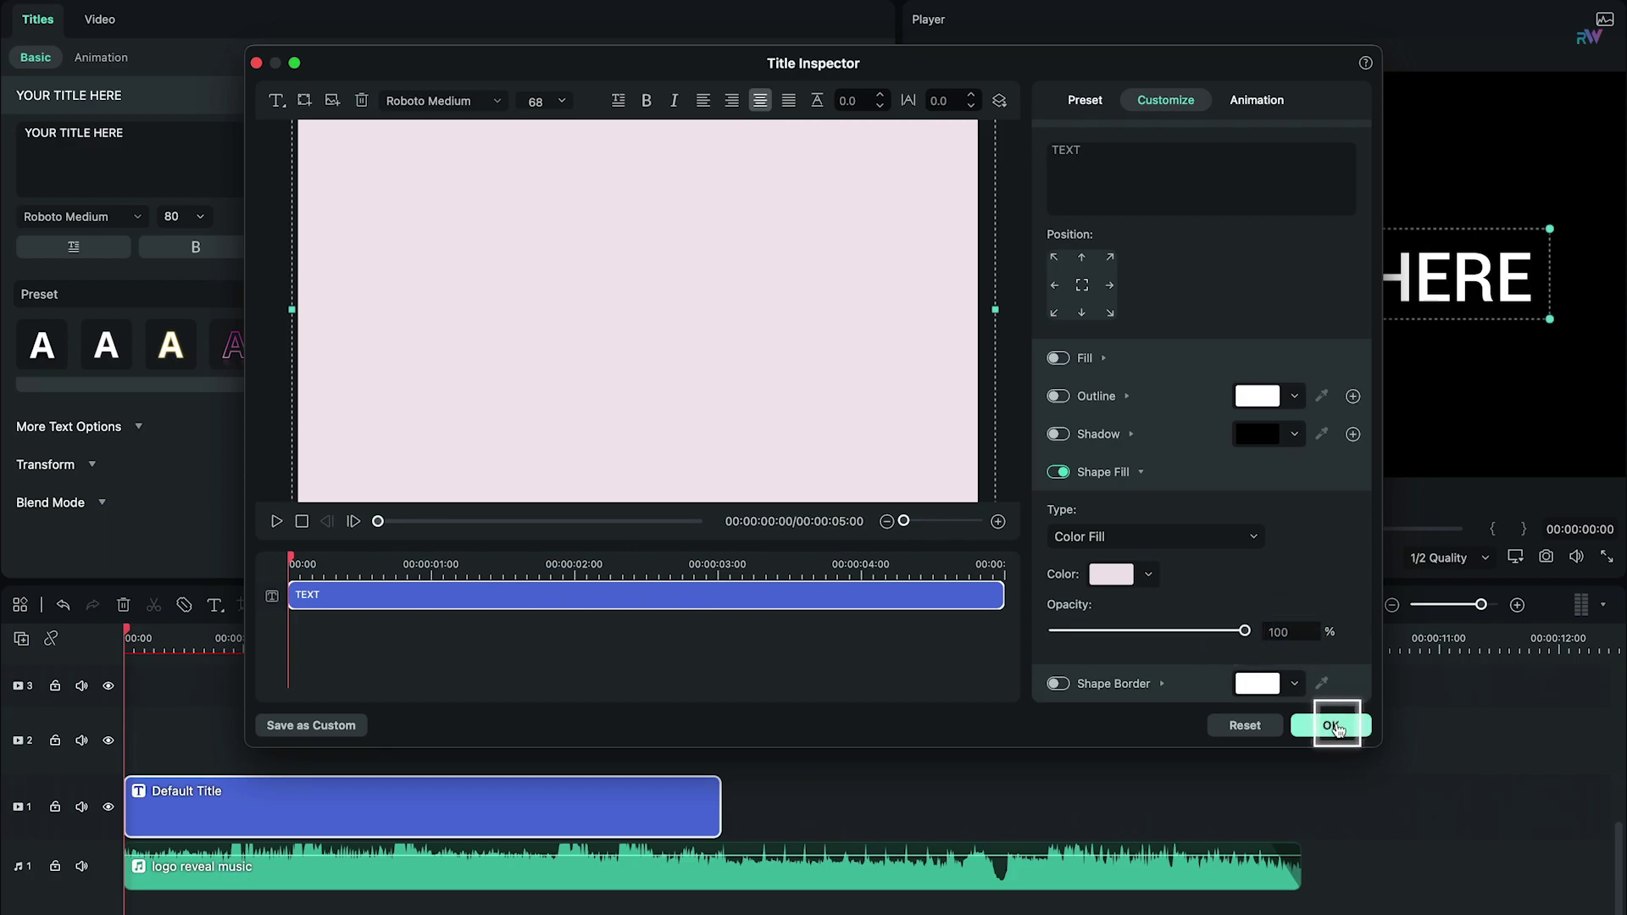
click(1335, 727)
click(46, 40)
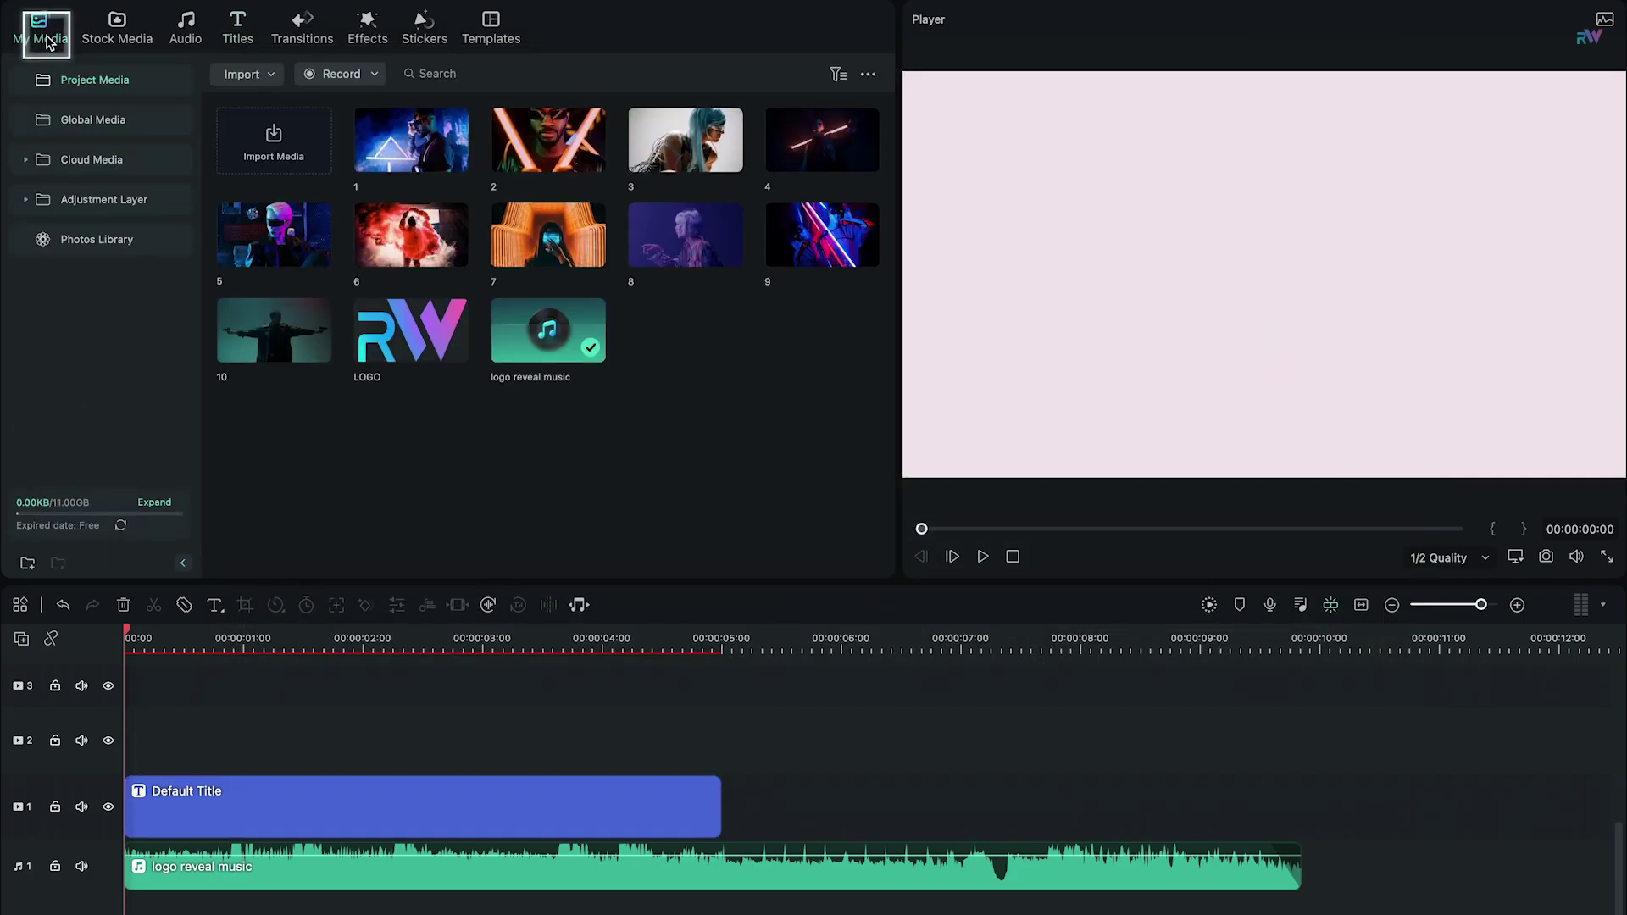
- Snapshot the pink frame and replace the Default Title on track 1 with that snapshot
click(1547, 558)
click(326, 814)
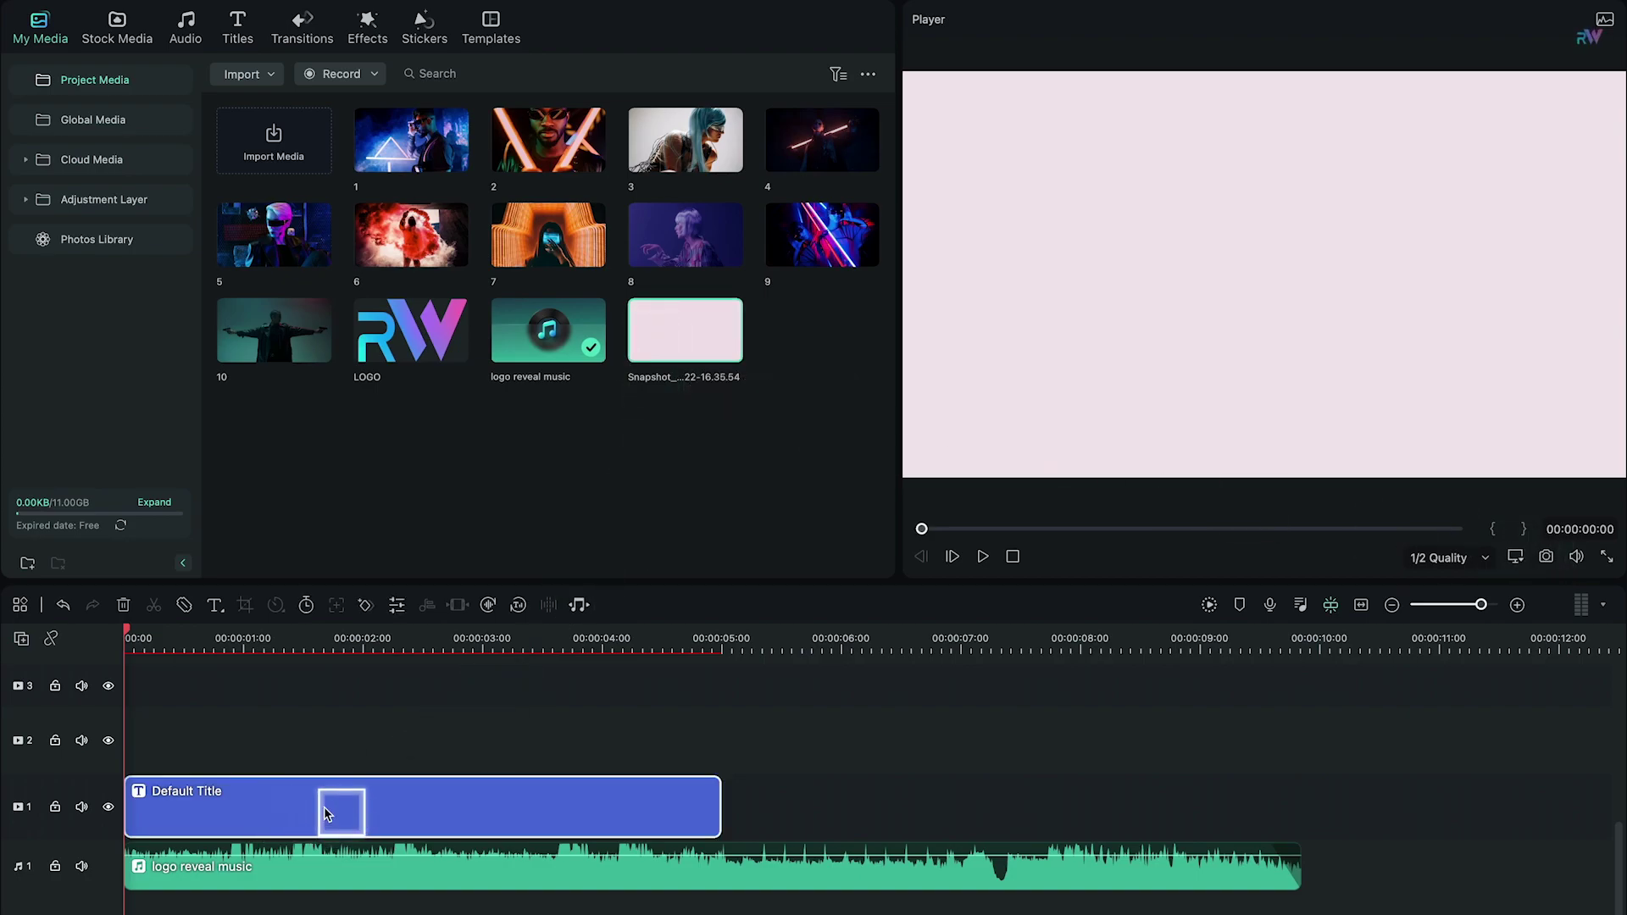
click(130, 605)
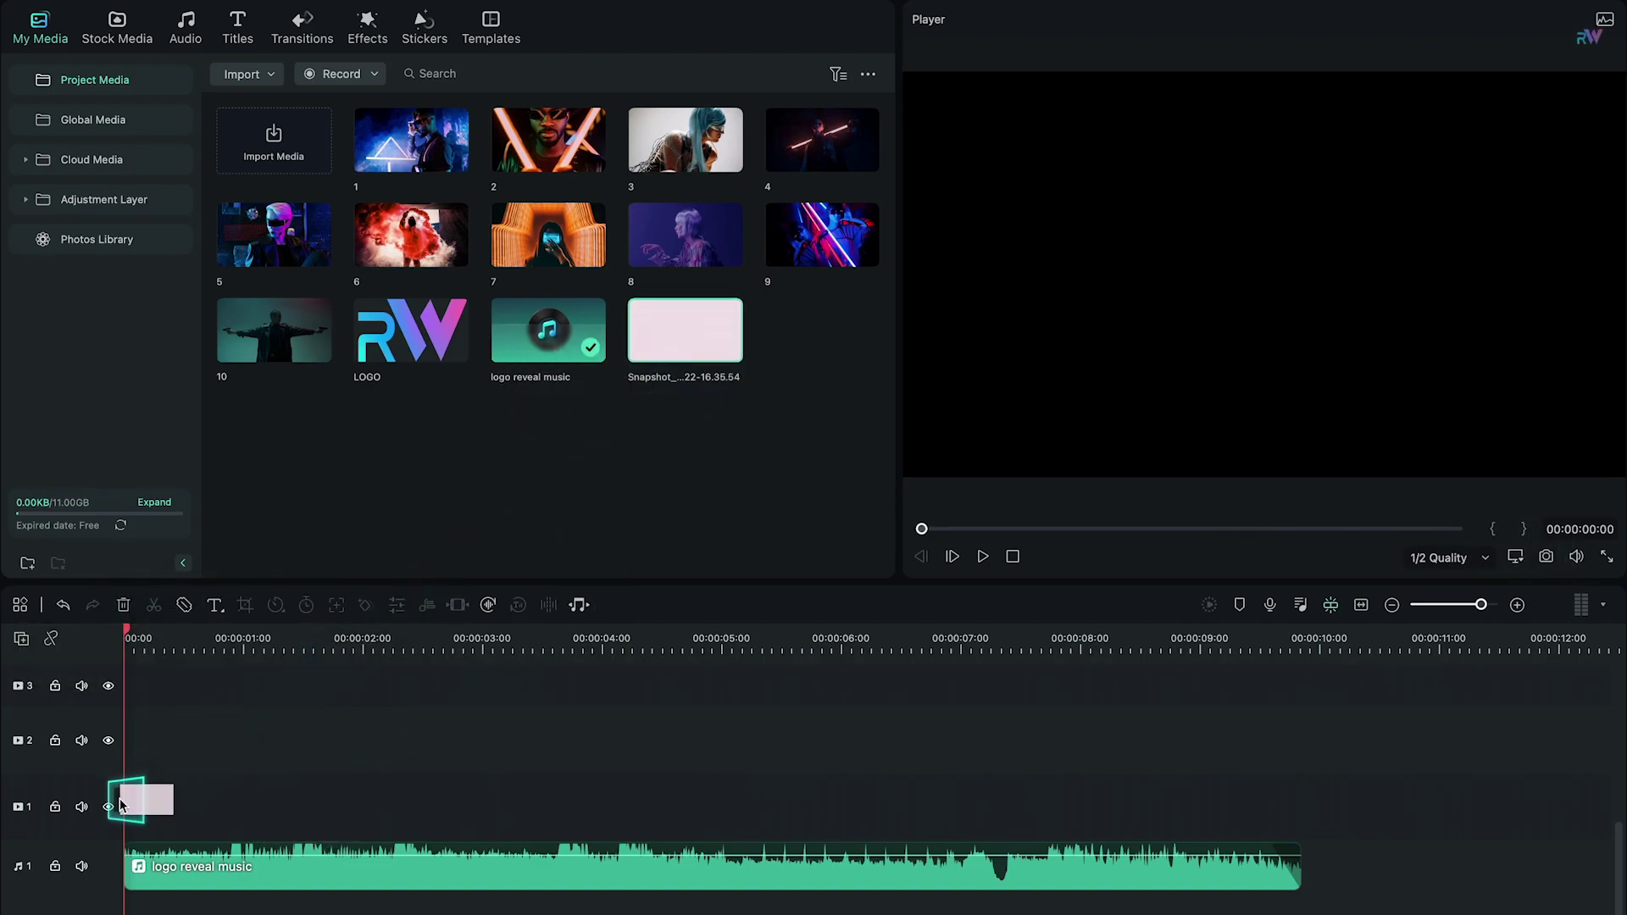
drag(129, 812, 135, 809)
- Apply a circle mask to the pink snapshot with width 39 and height 40
click(153, 805)
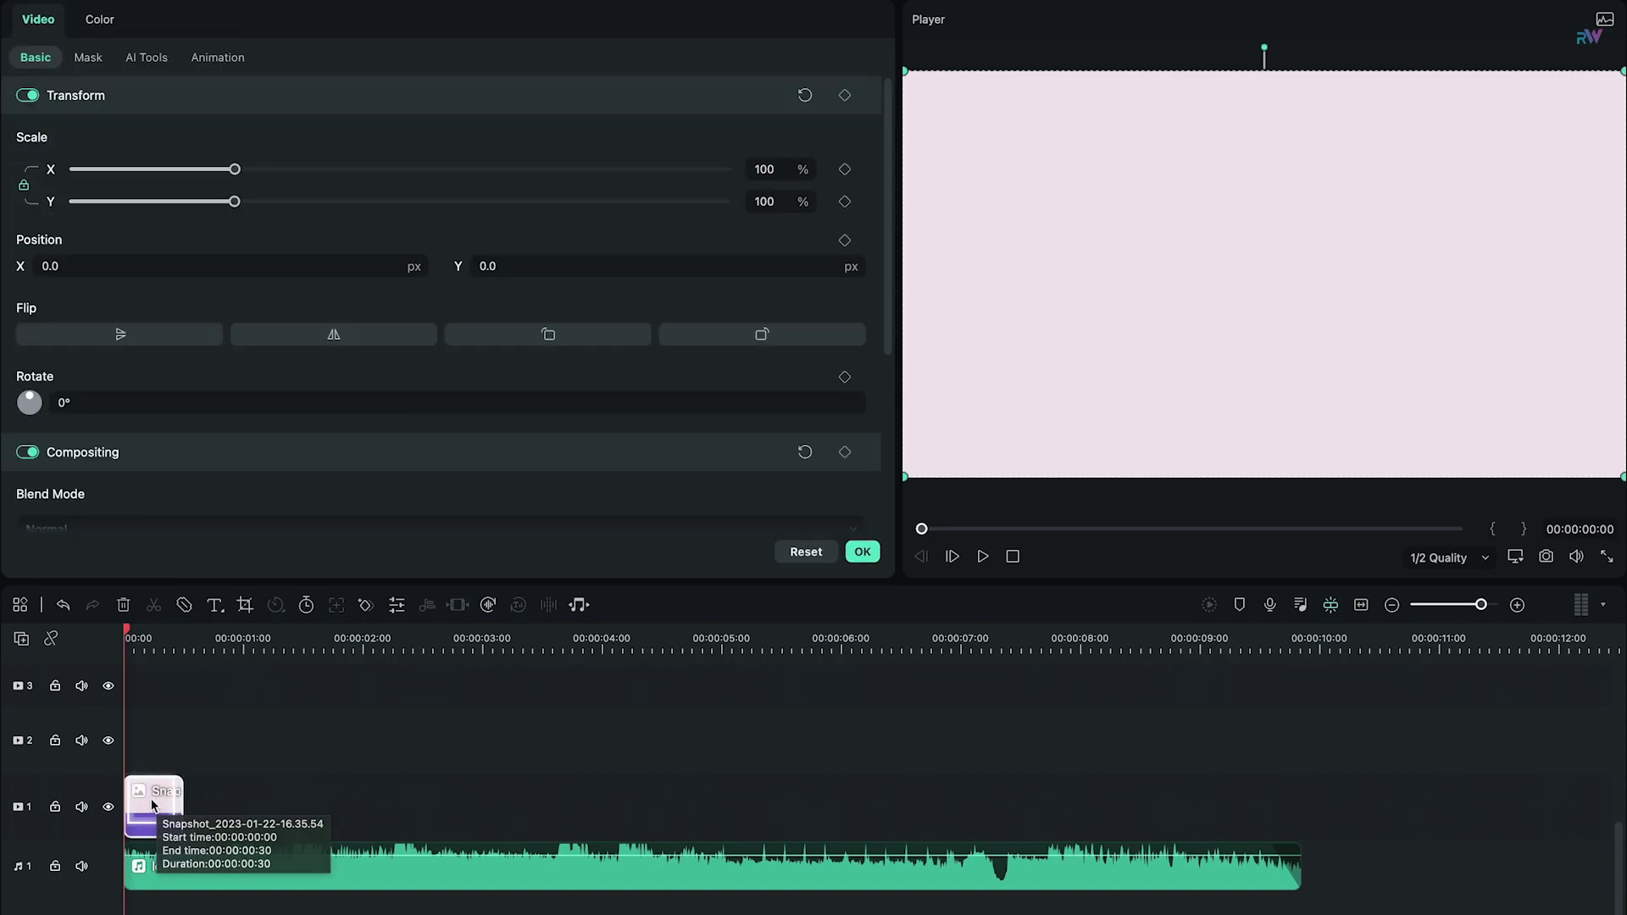
click(90, 61)
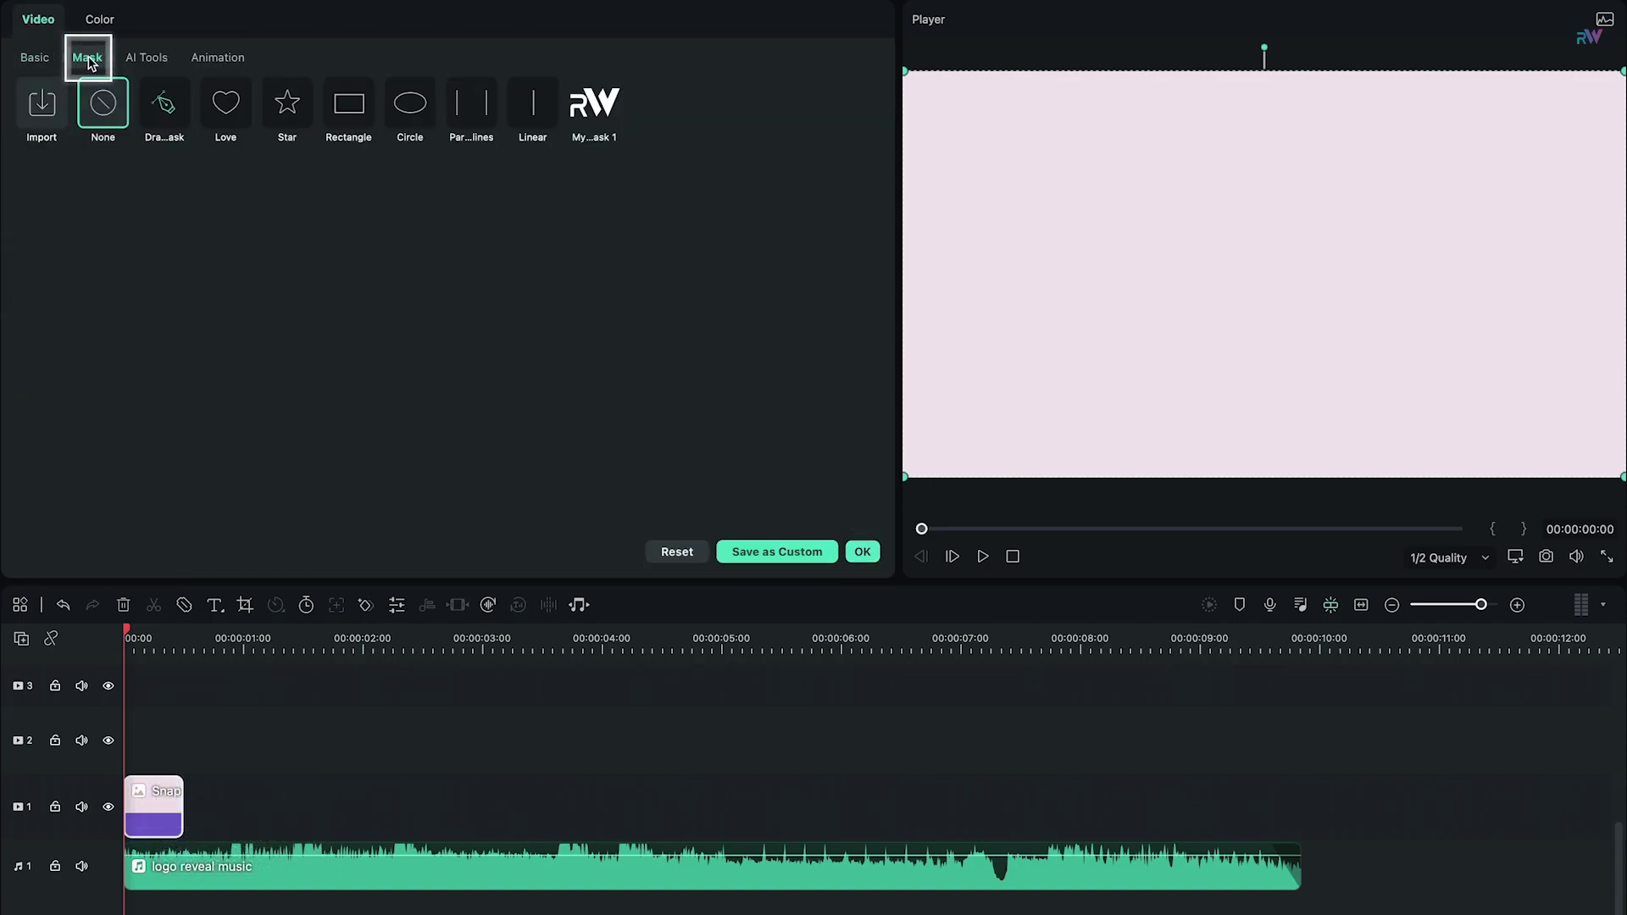
click(411, 119)
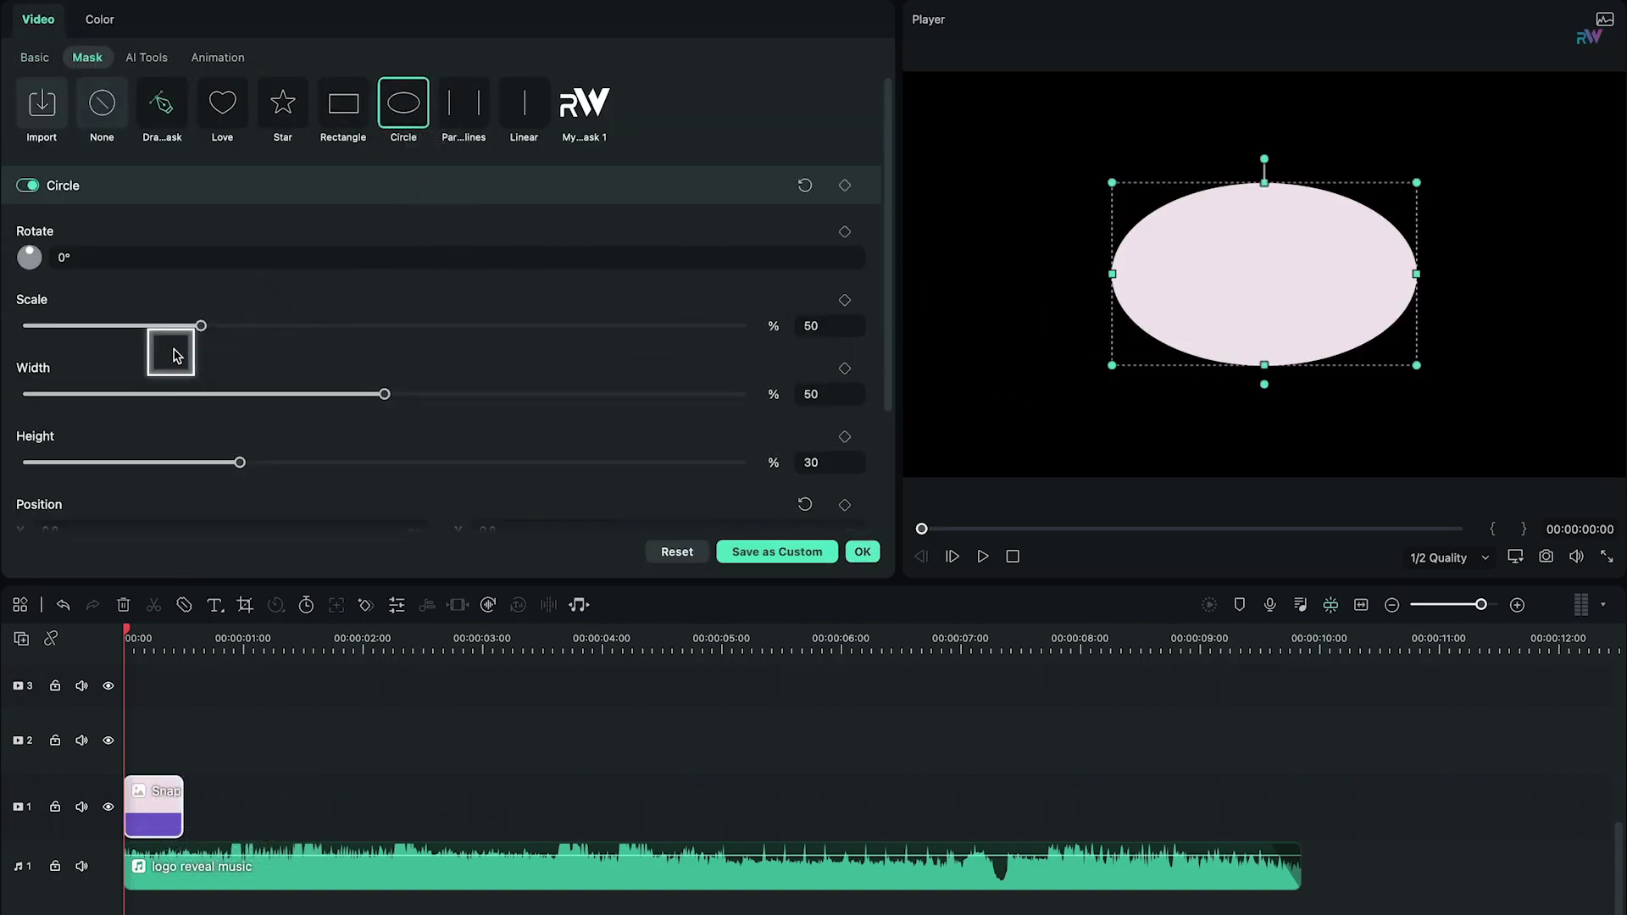
drag(384, 400, 303, 411)
drag(239, 461, 311, 464)
click(866, 551)
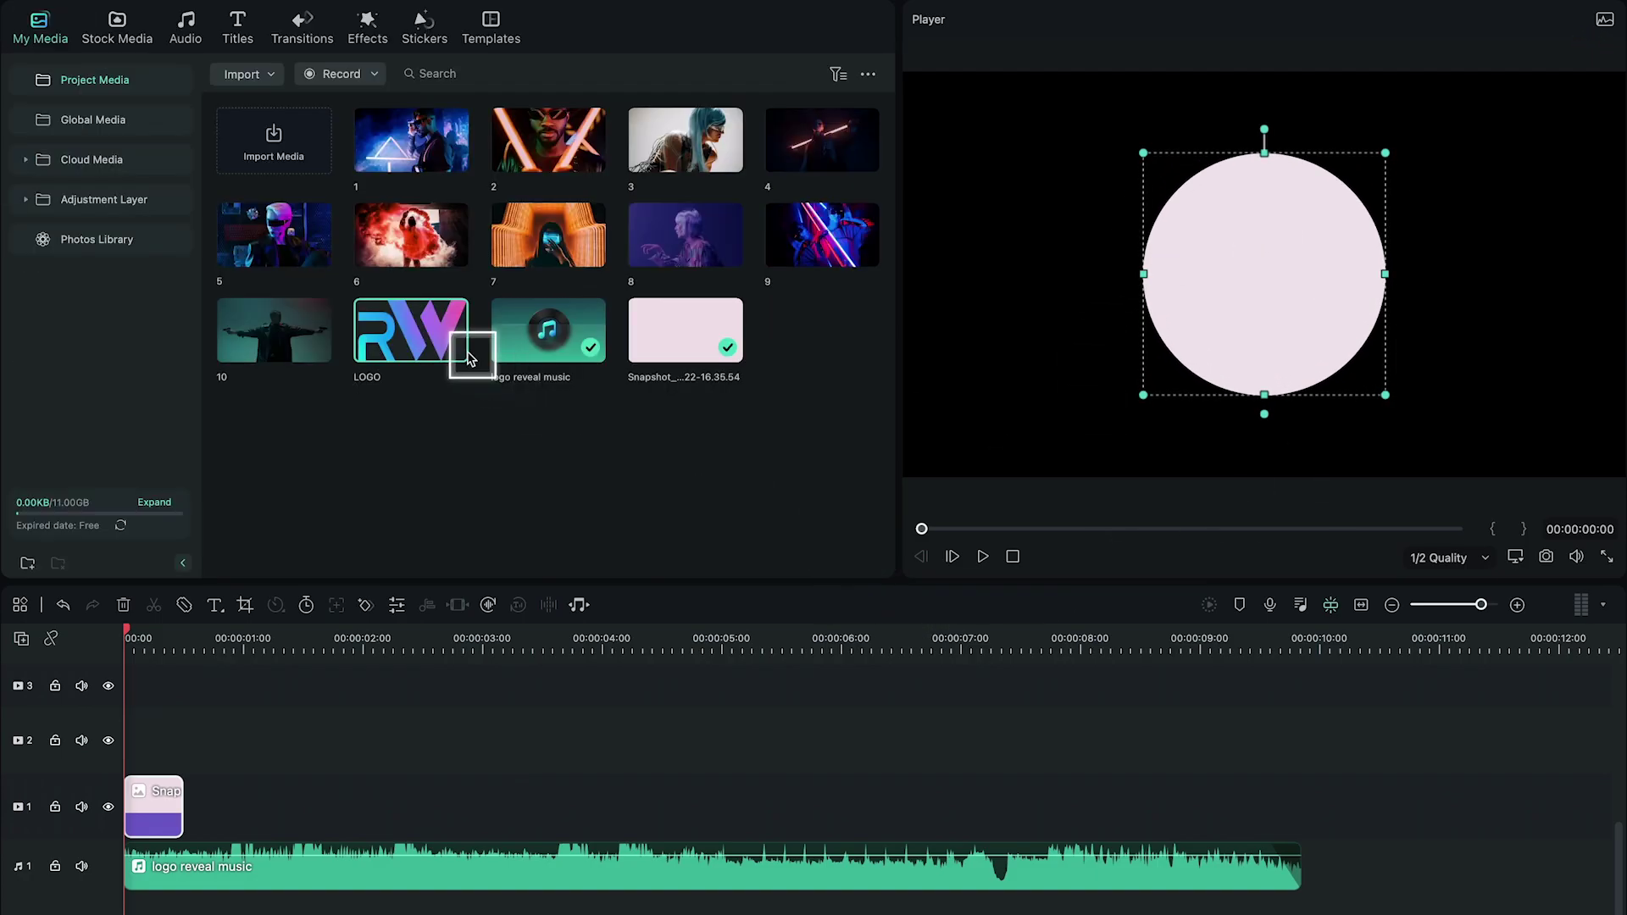
- Put the LOGO on track 2 and scale it down to 25%
drag(465, 348, 150, 743)
double_click(150, 742)
click(35, 56)
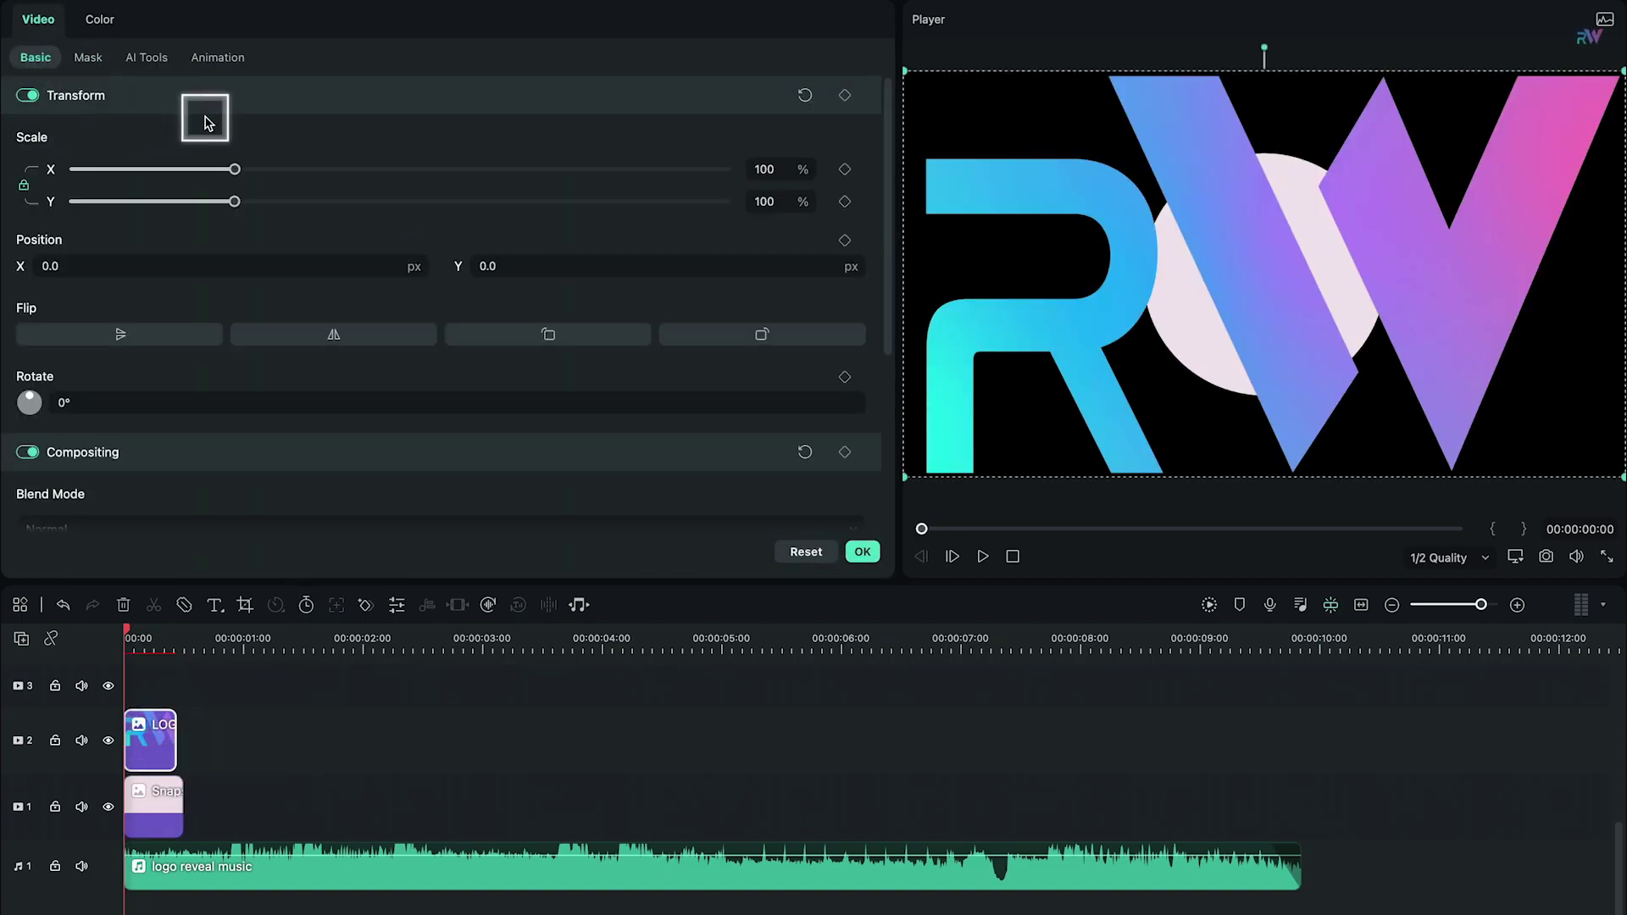
drag(232, 169, 119, 193)
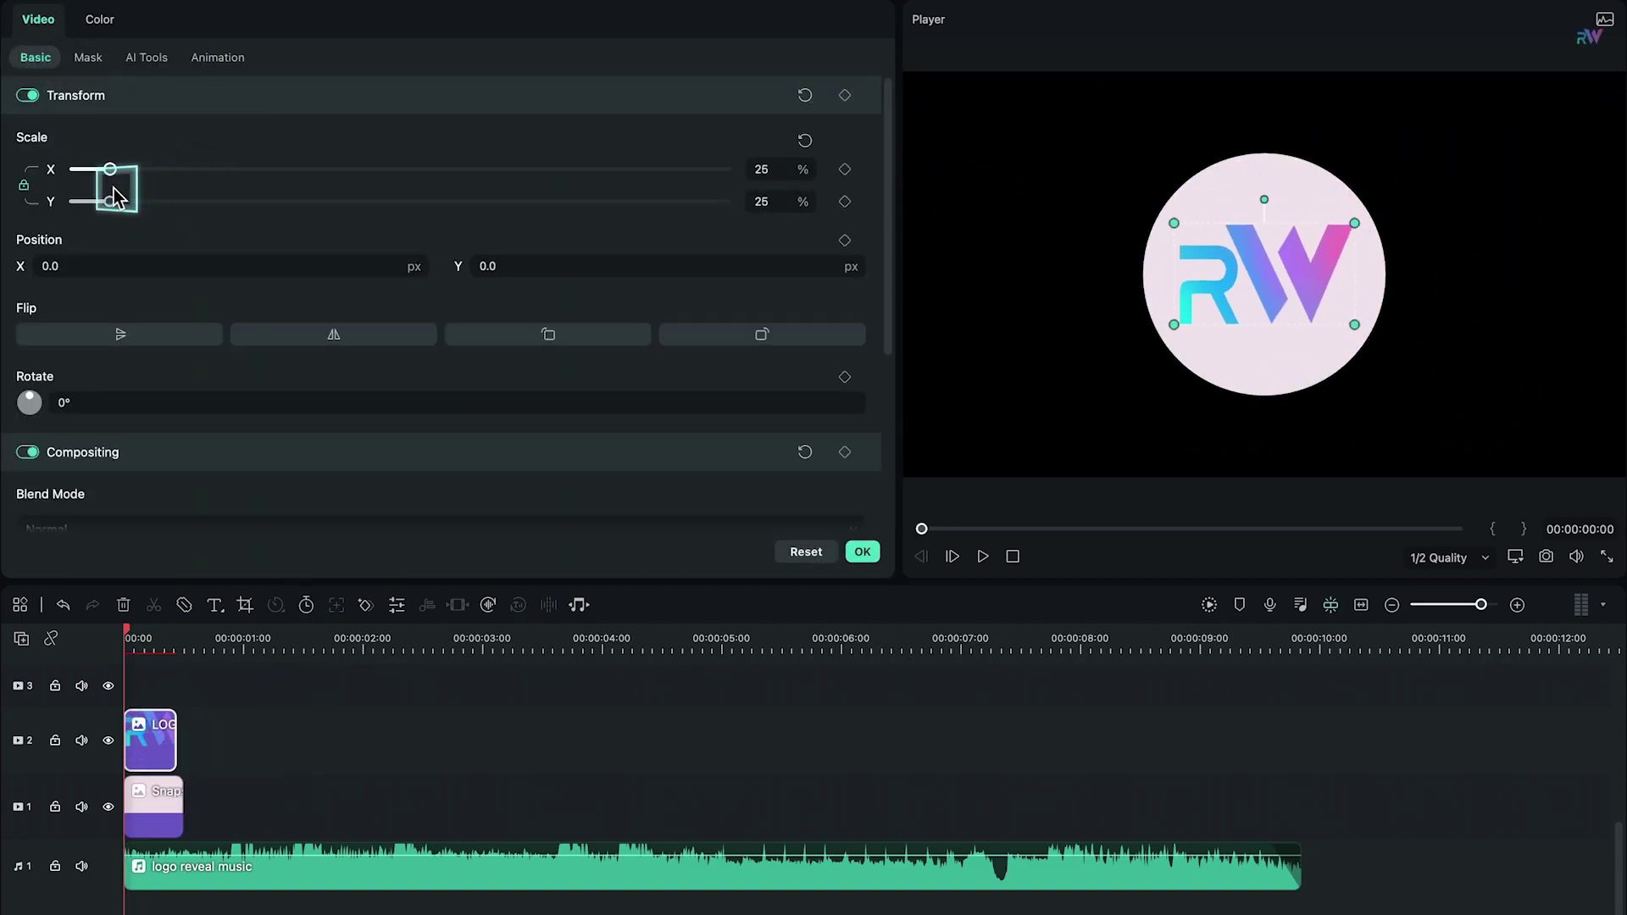
click(1333, 438)
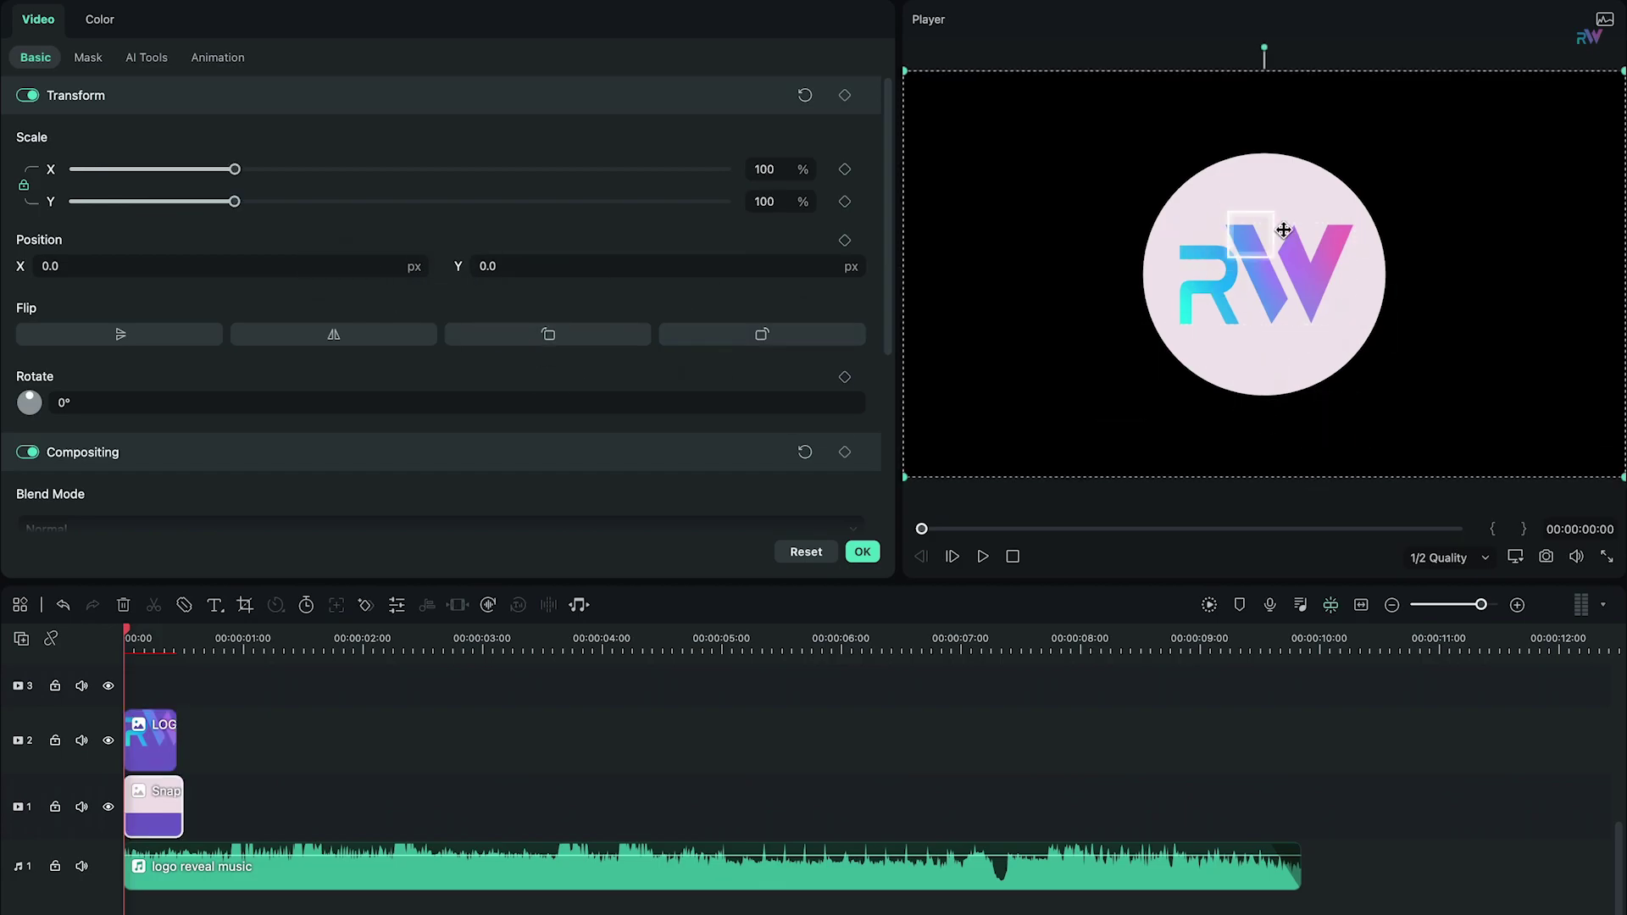
click(864, 551)
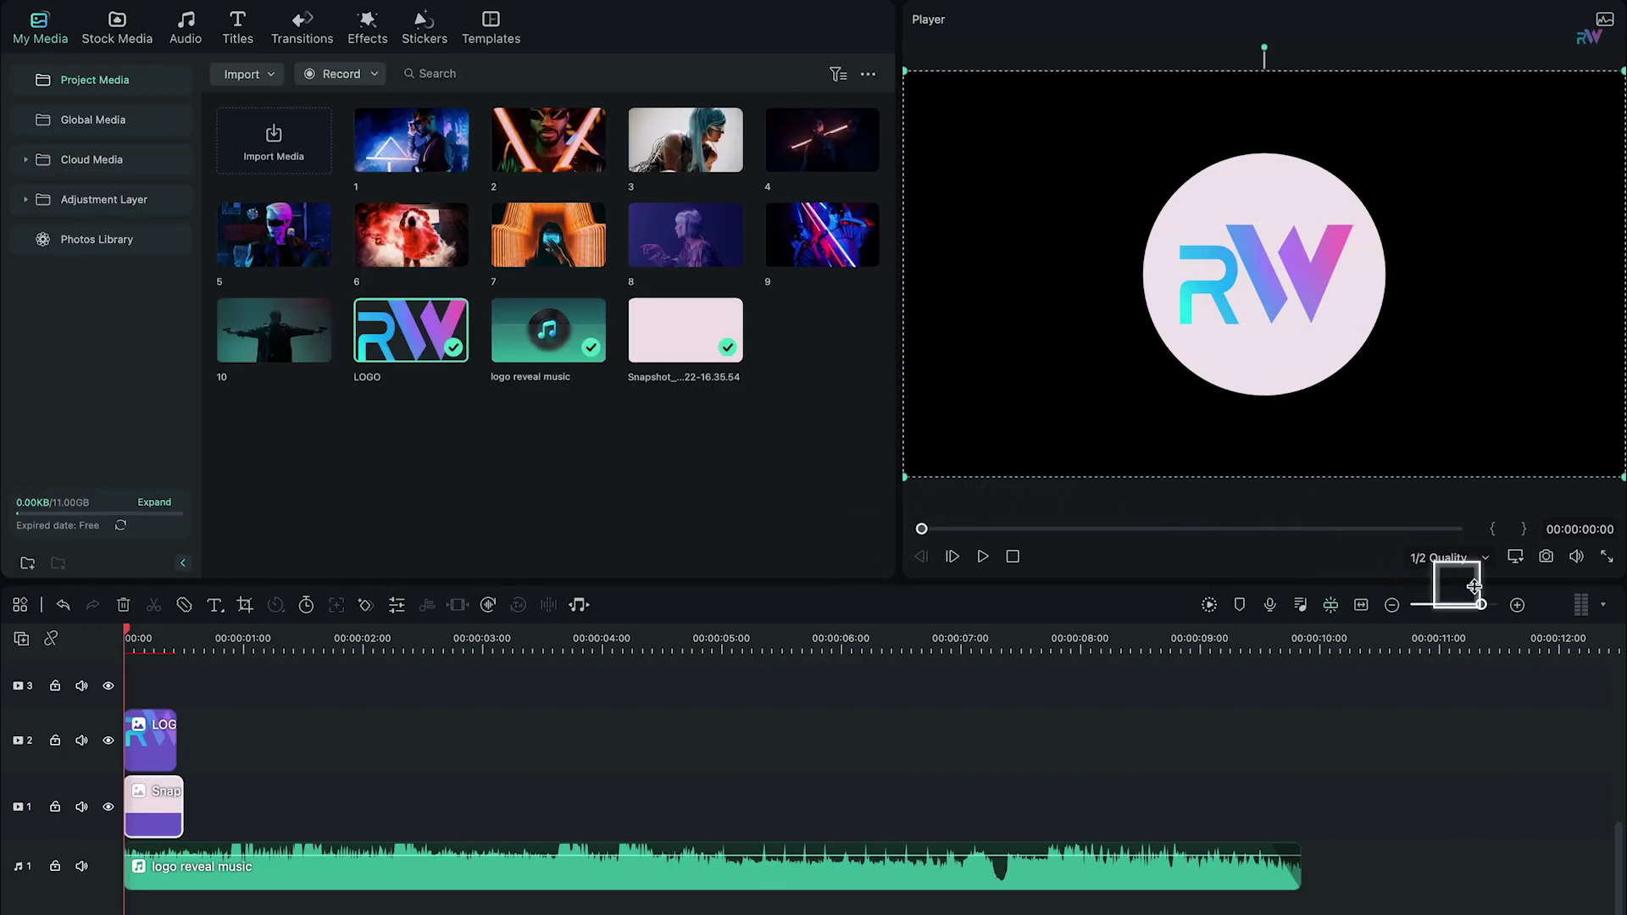
- Snapshot the logo-in-circle frame, then place photos 1–10 in sequence on track 1
click(1550, 559)
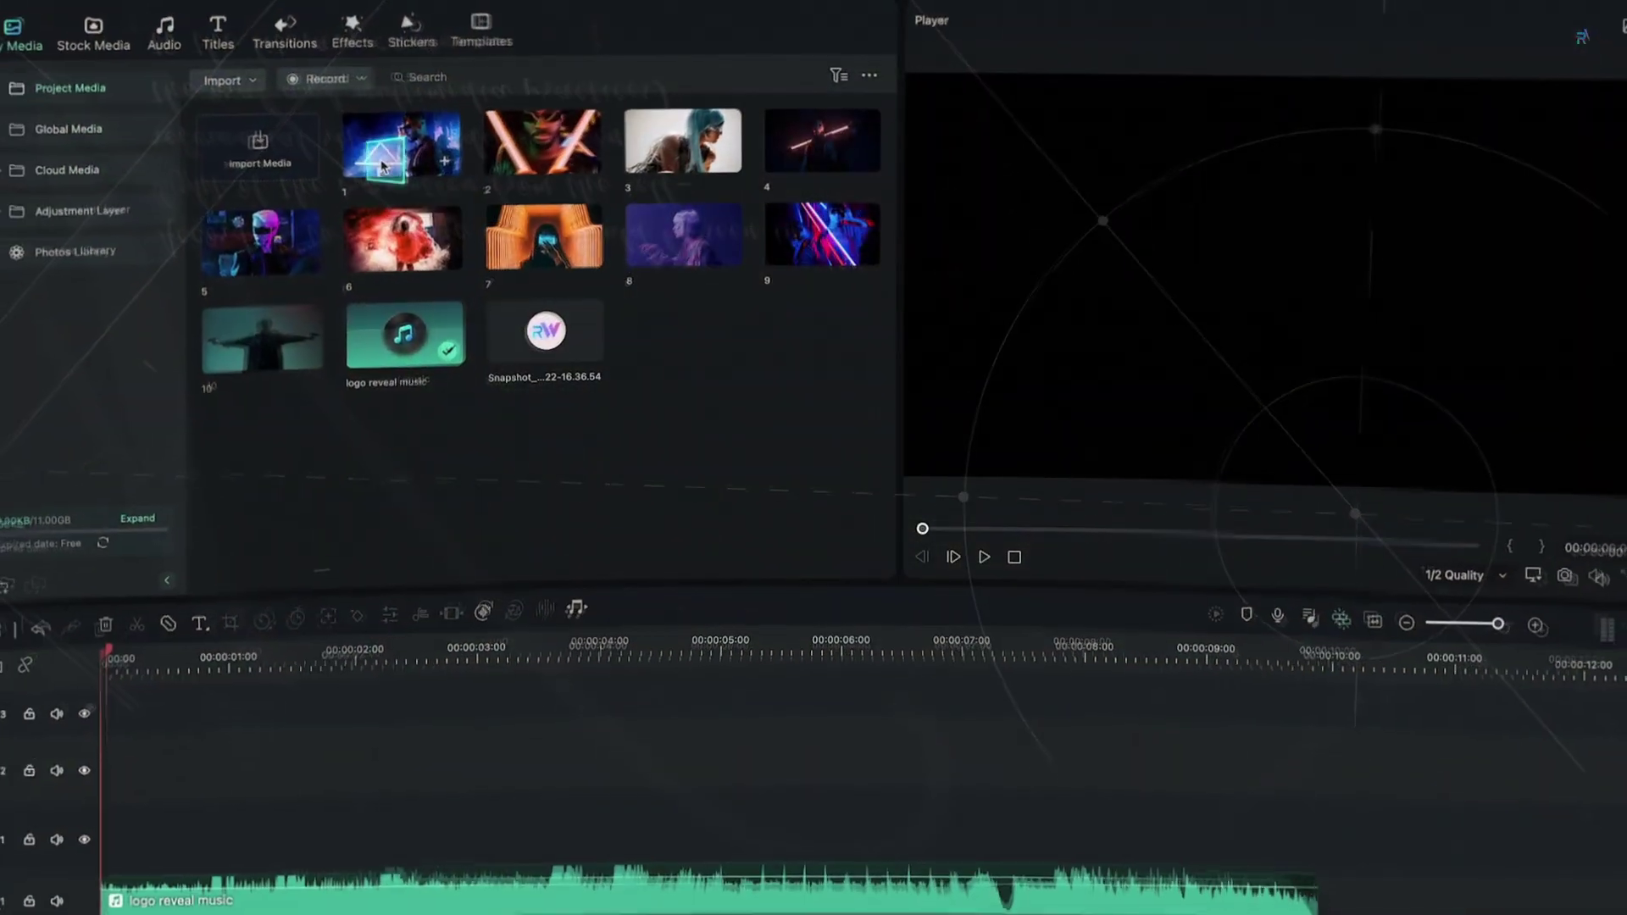
click(411, 140)
shift+click(274, 329)
drag(411, 140, 365, 792)
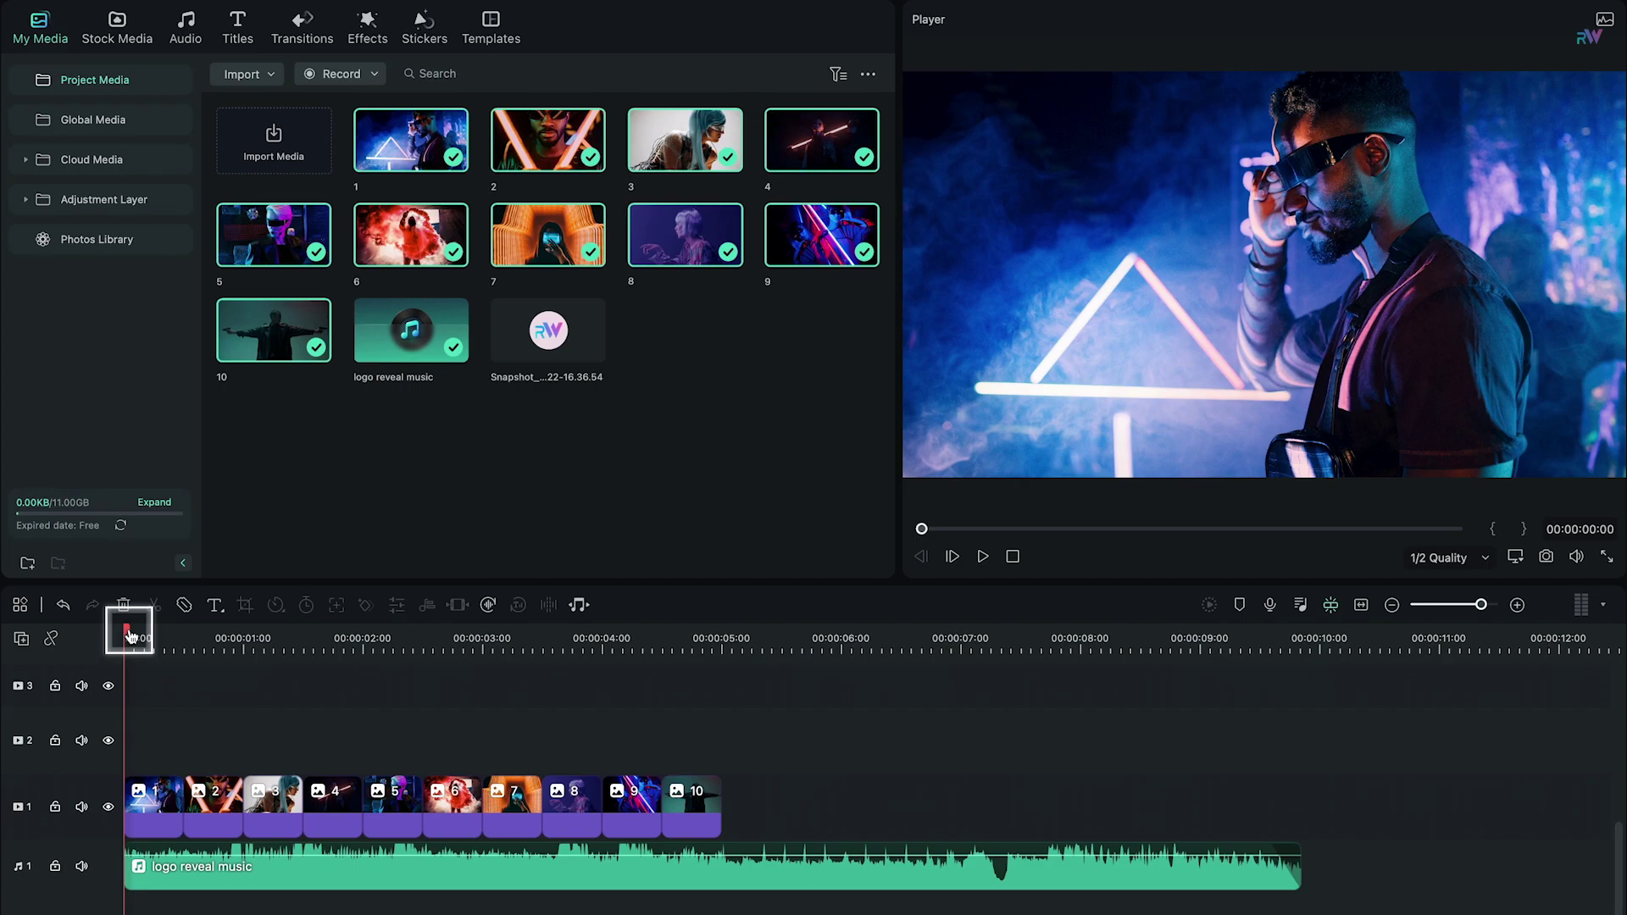
drag(187, 646, 356, 653)
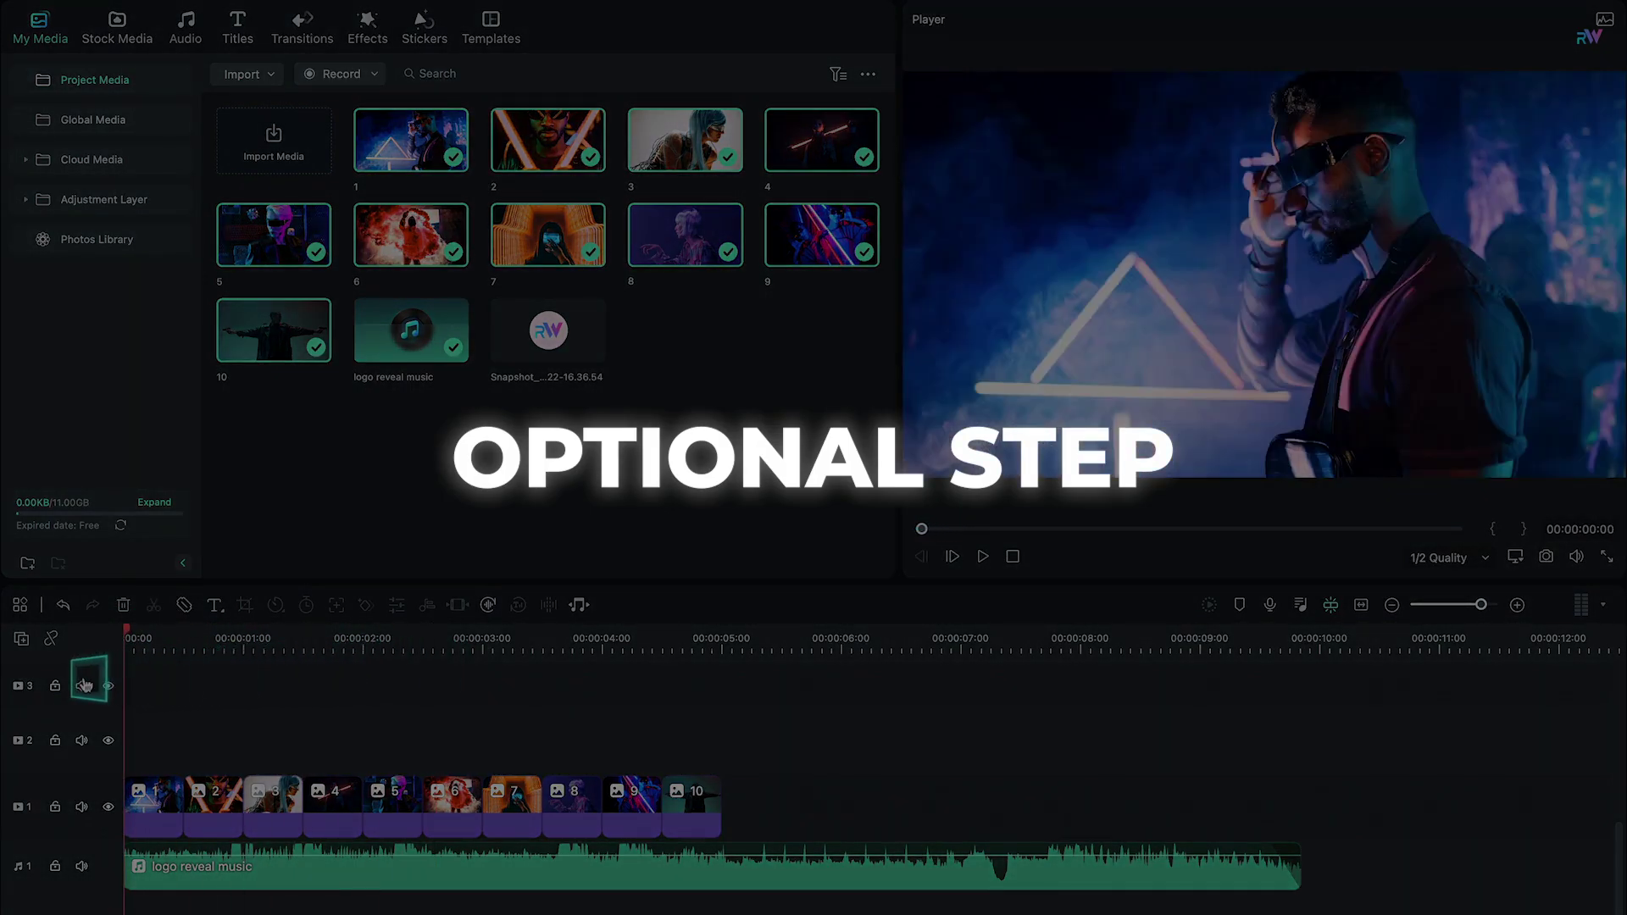
click(606, 443)
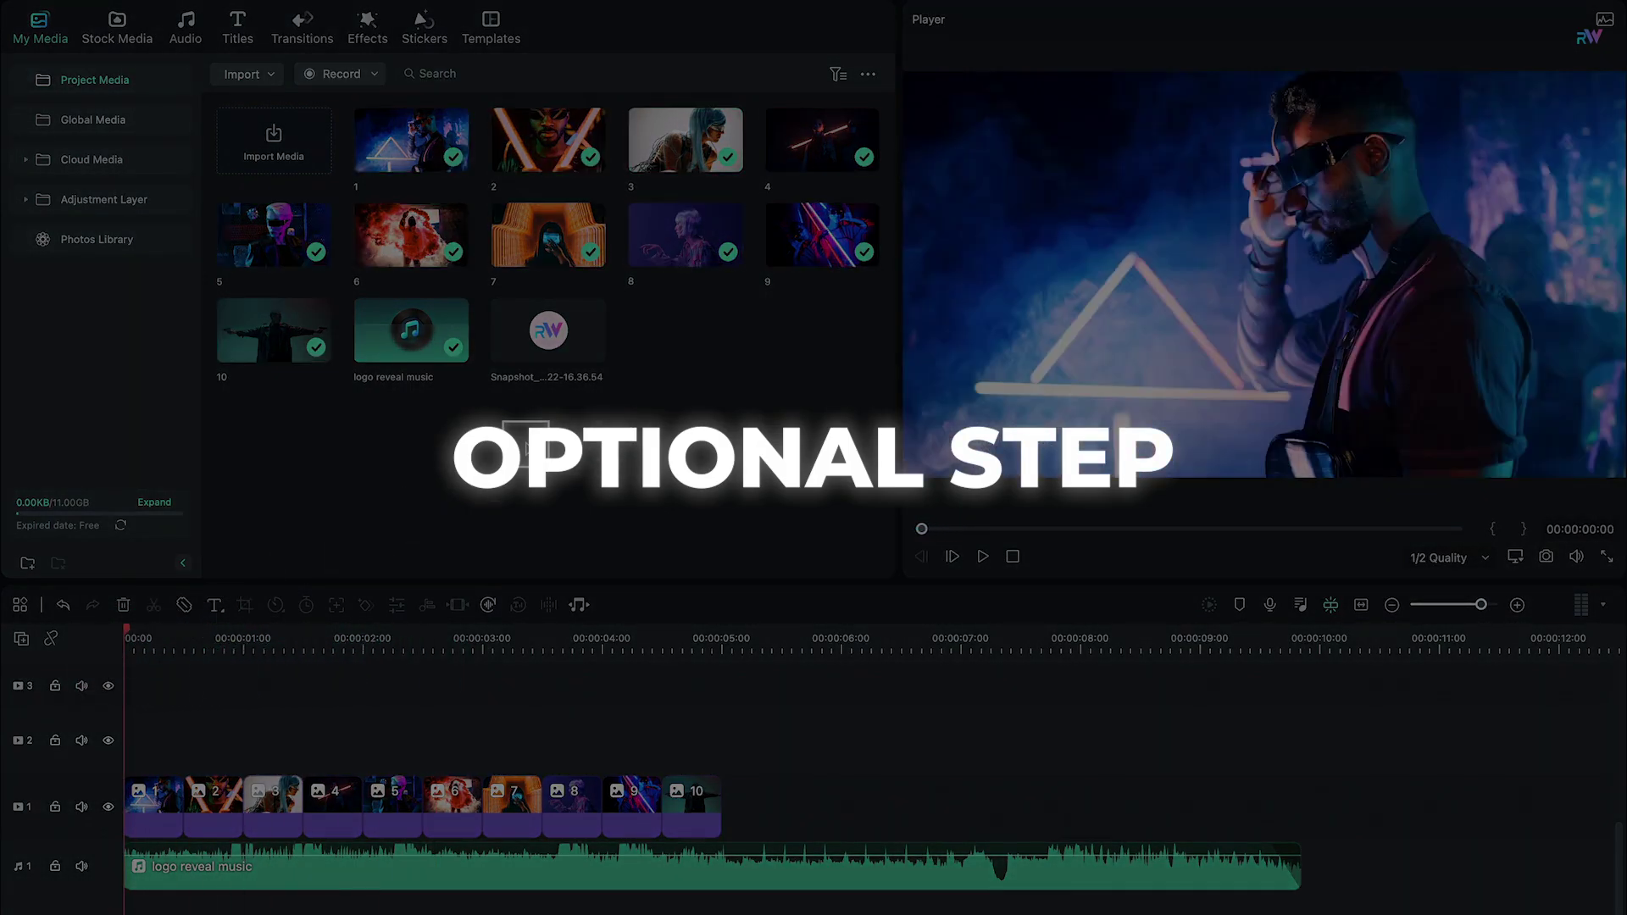
click(240, 26)
- Add a Default Title at the start of track 2 with a full-frame rectangle instead of text
drag(265, 142, 180, 745)
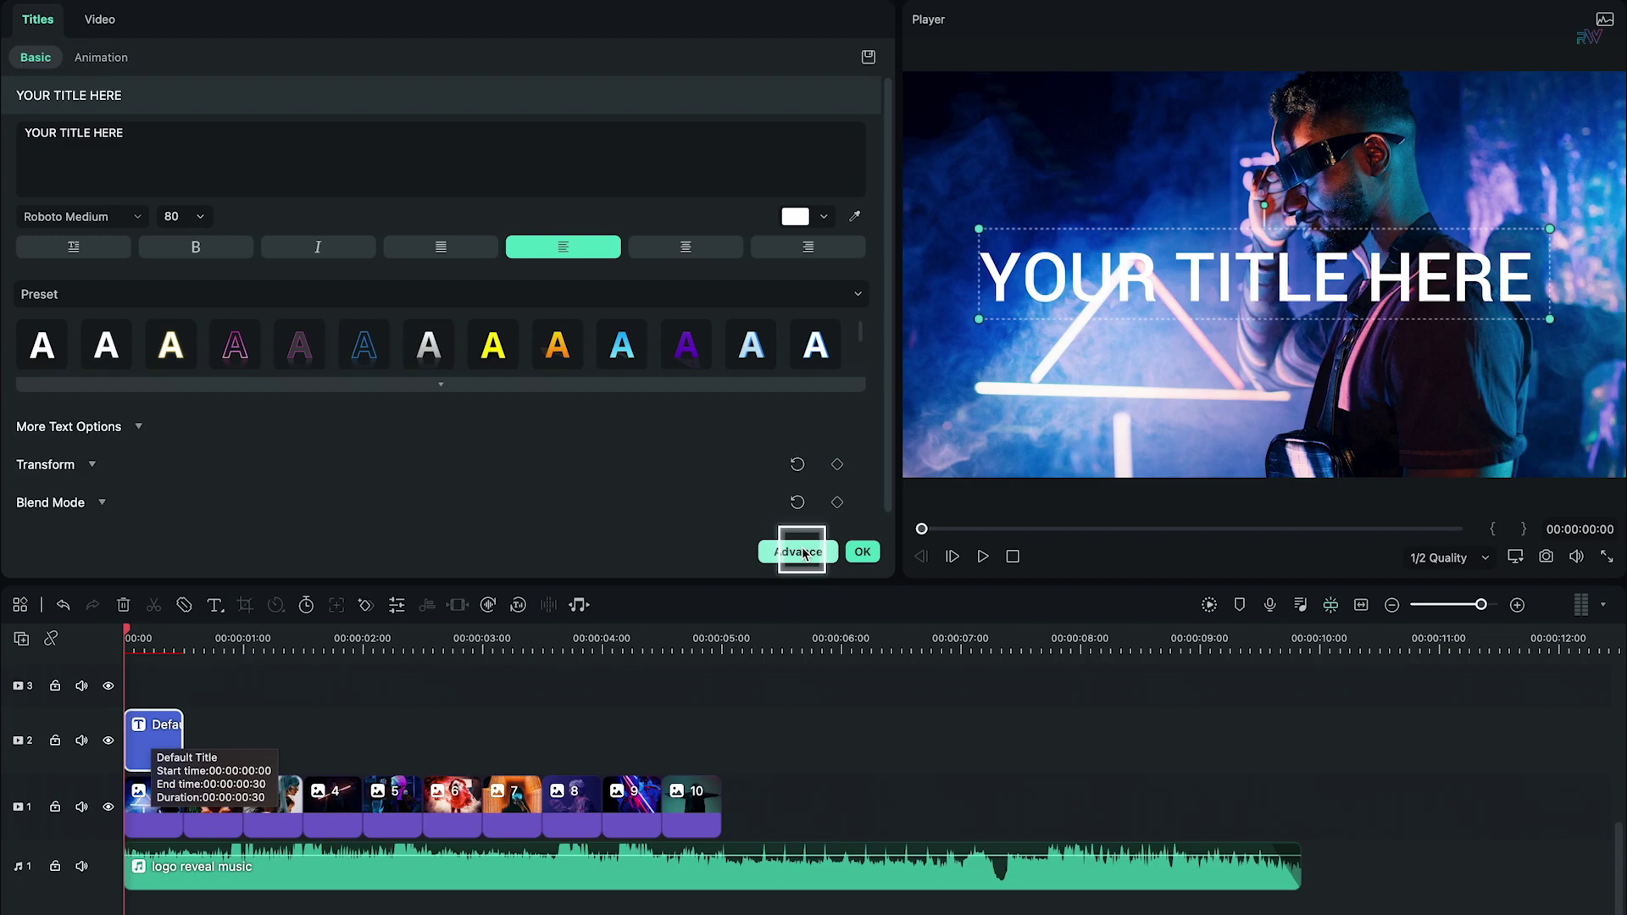
click(800, 552)
click(370, 103)
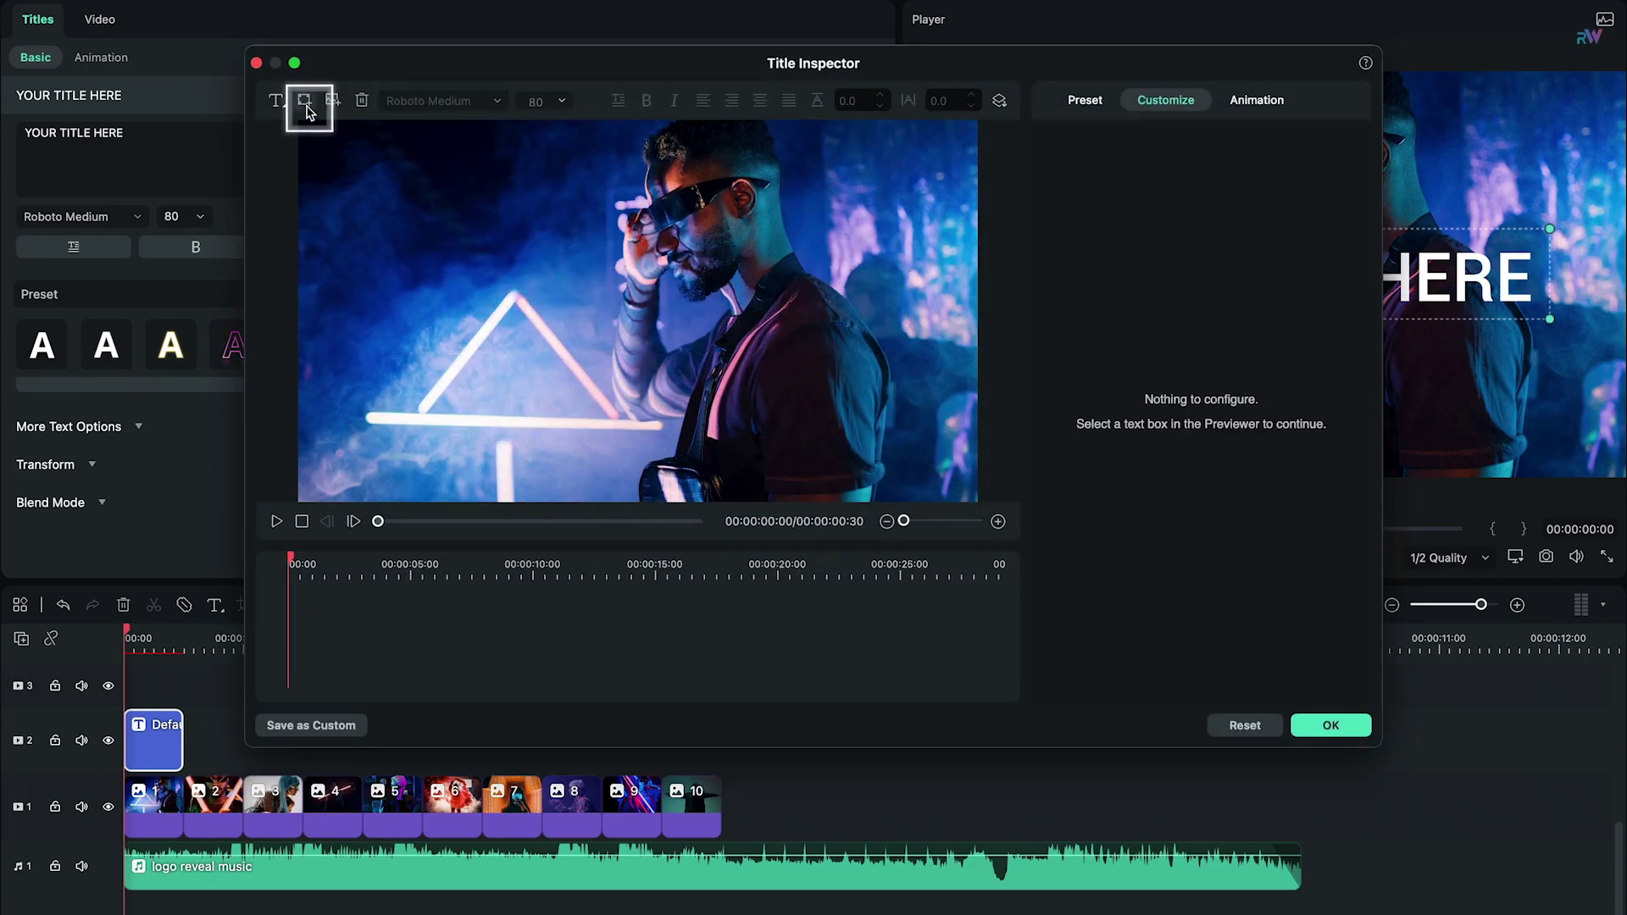
click(304, 100)
click(435, 259)
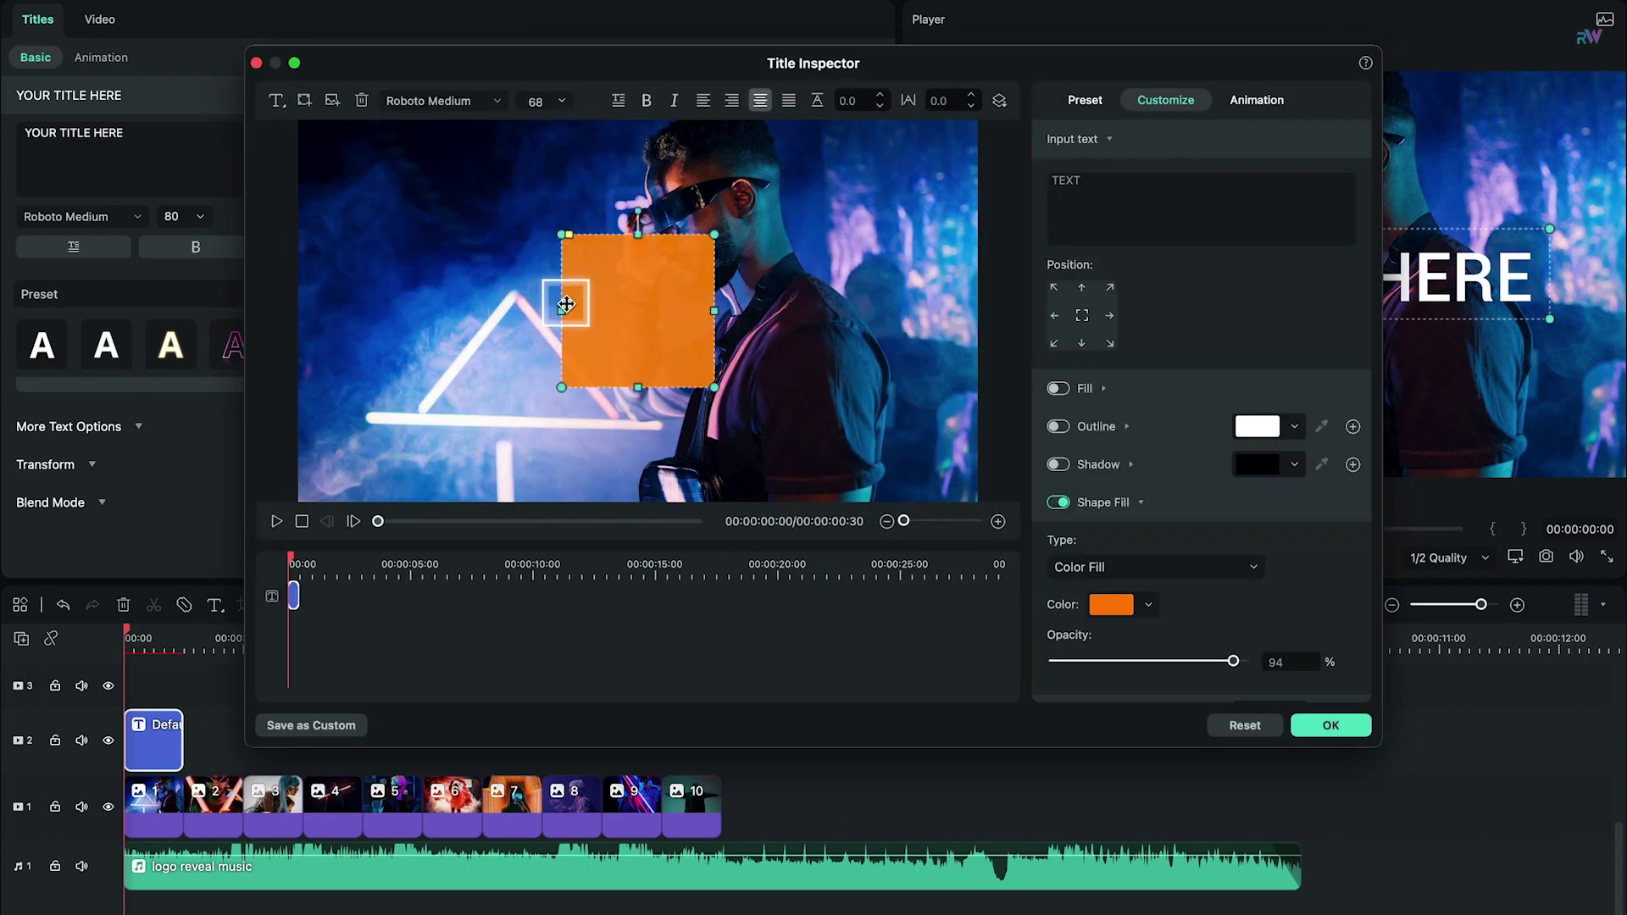
drag(566, 304, 273, 316)
drag(714, 311, 998, 315)
drag(636, 235, 642, 122)
drag(637, 387, 634, 510)
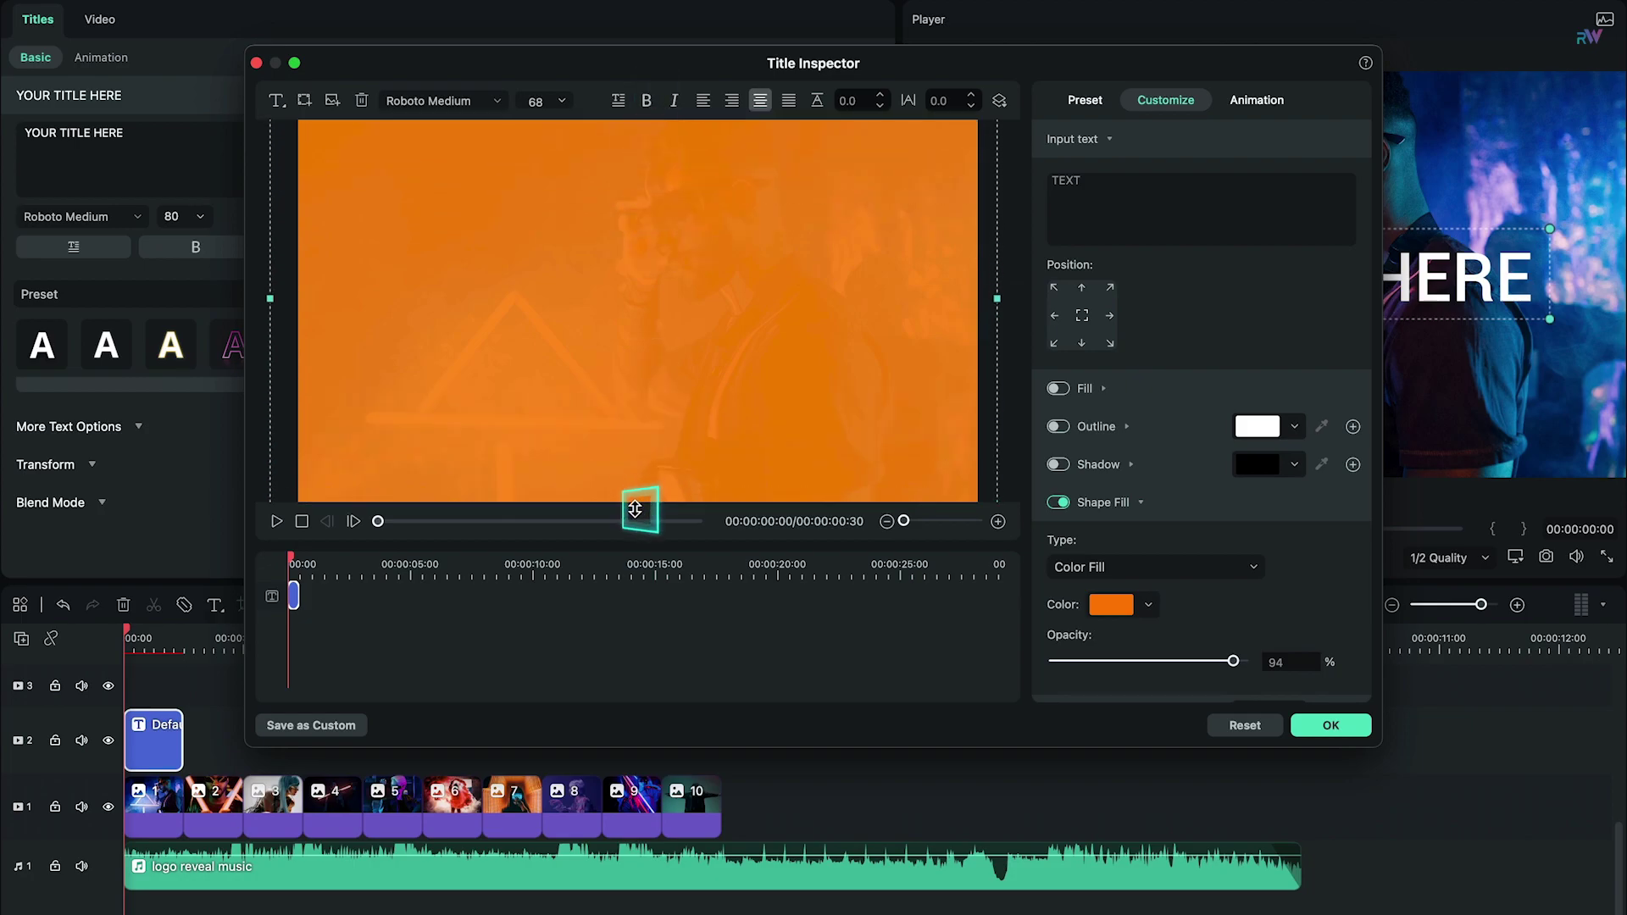
- Fill the rectangle brown at 39% opacity and apply the title
click(1120, 600)
click(1152, 826)
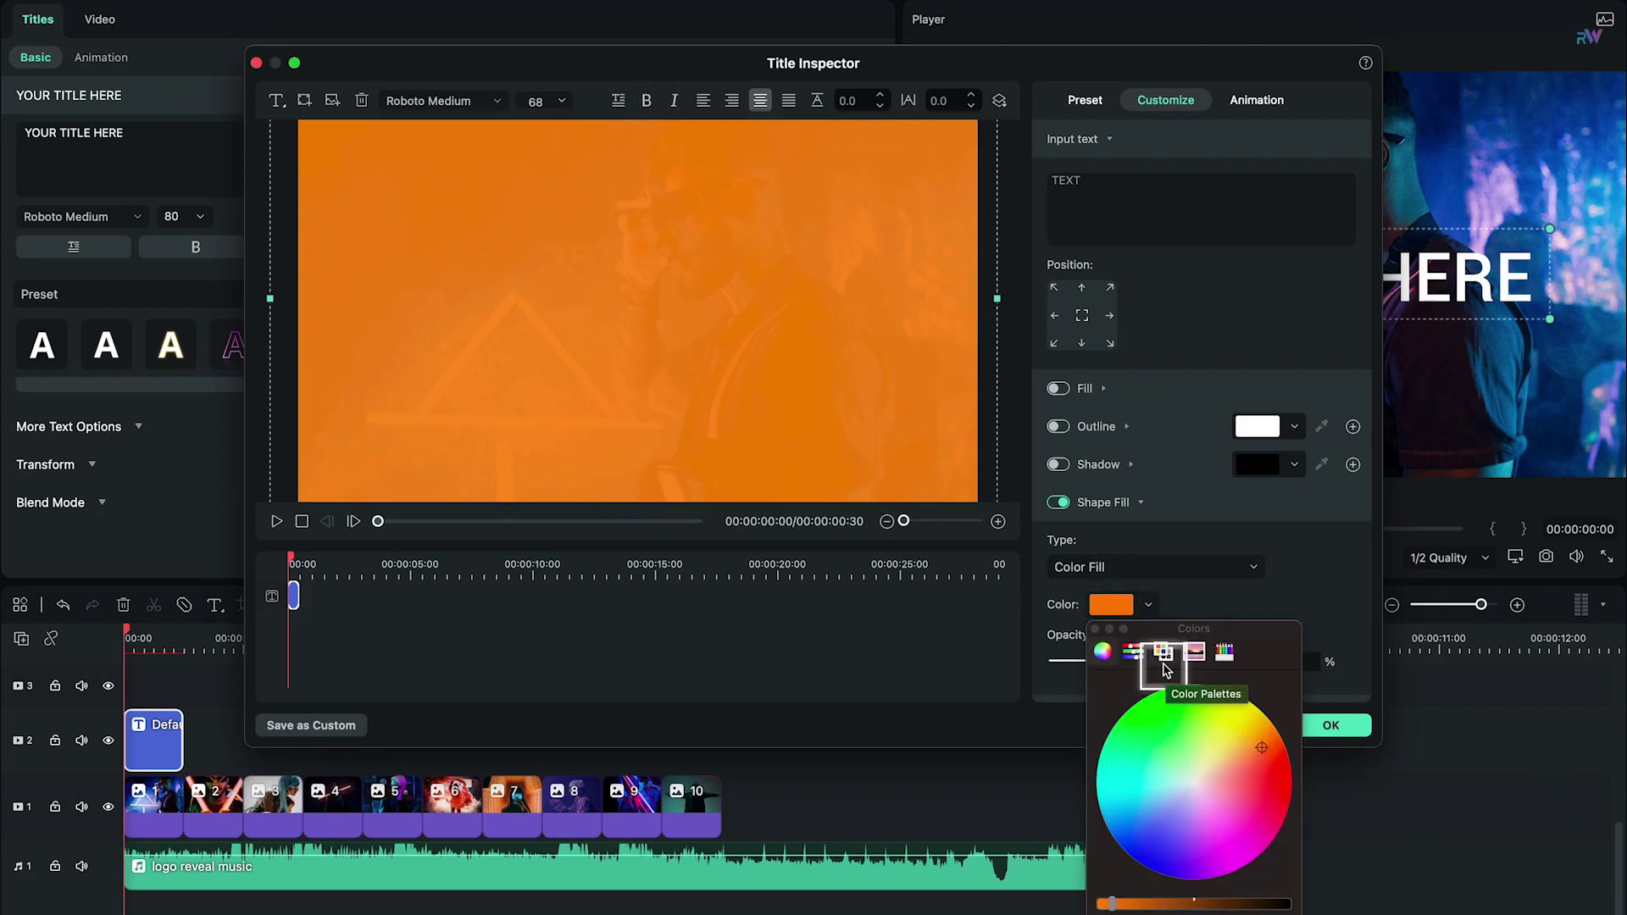
click(1164, 651)
click(1152, 749)
click(1102, 651)
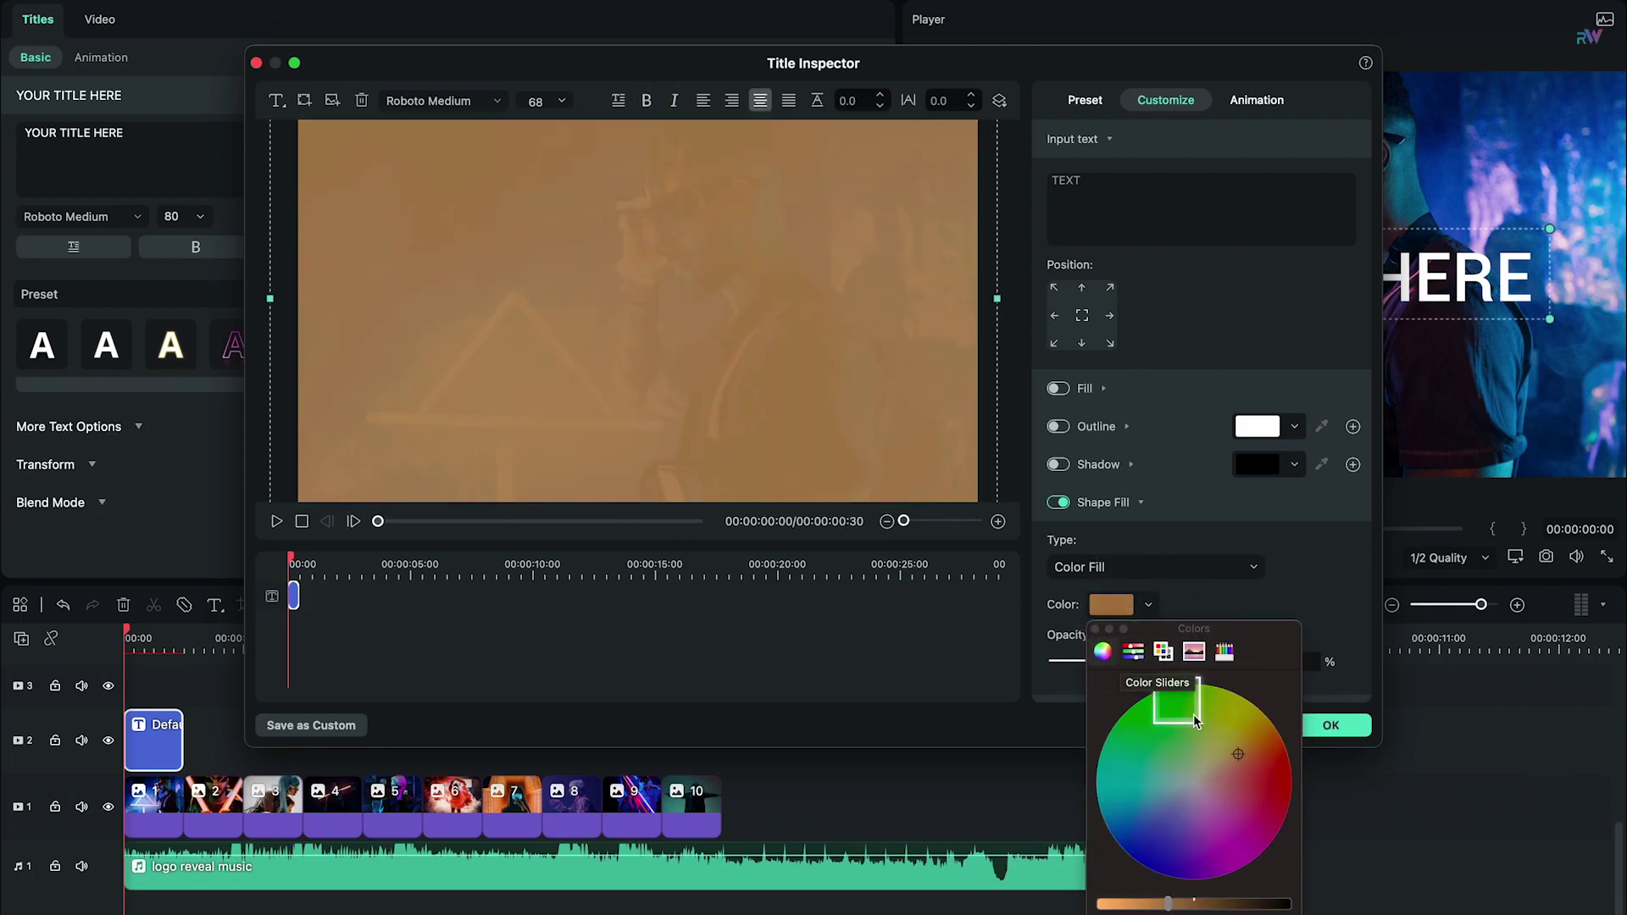
drag(1155, 660, 1110, 662)
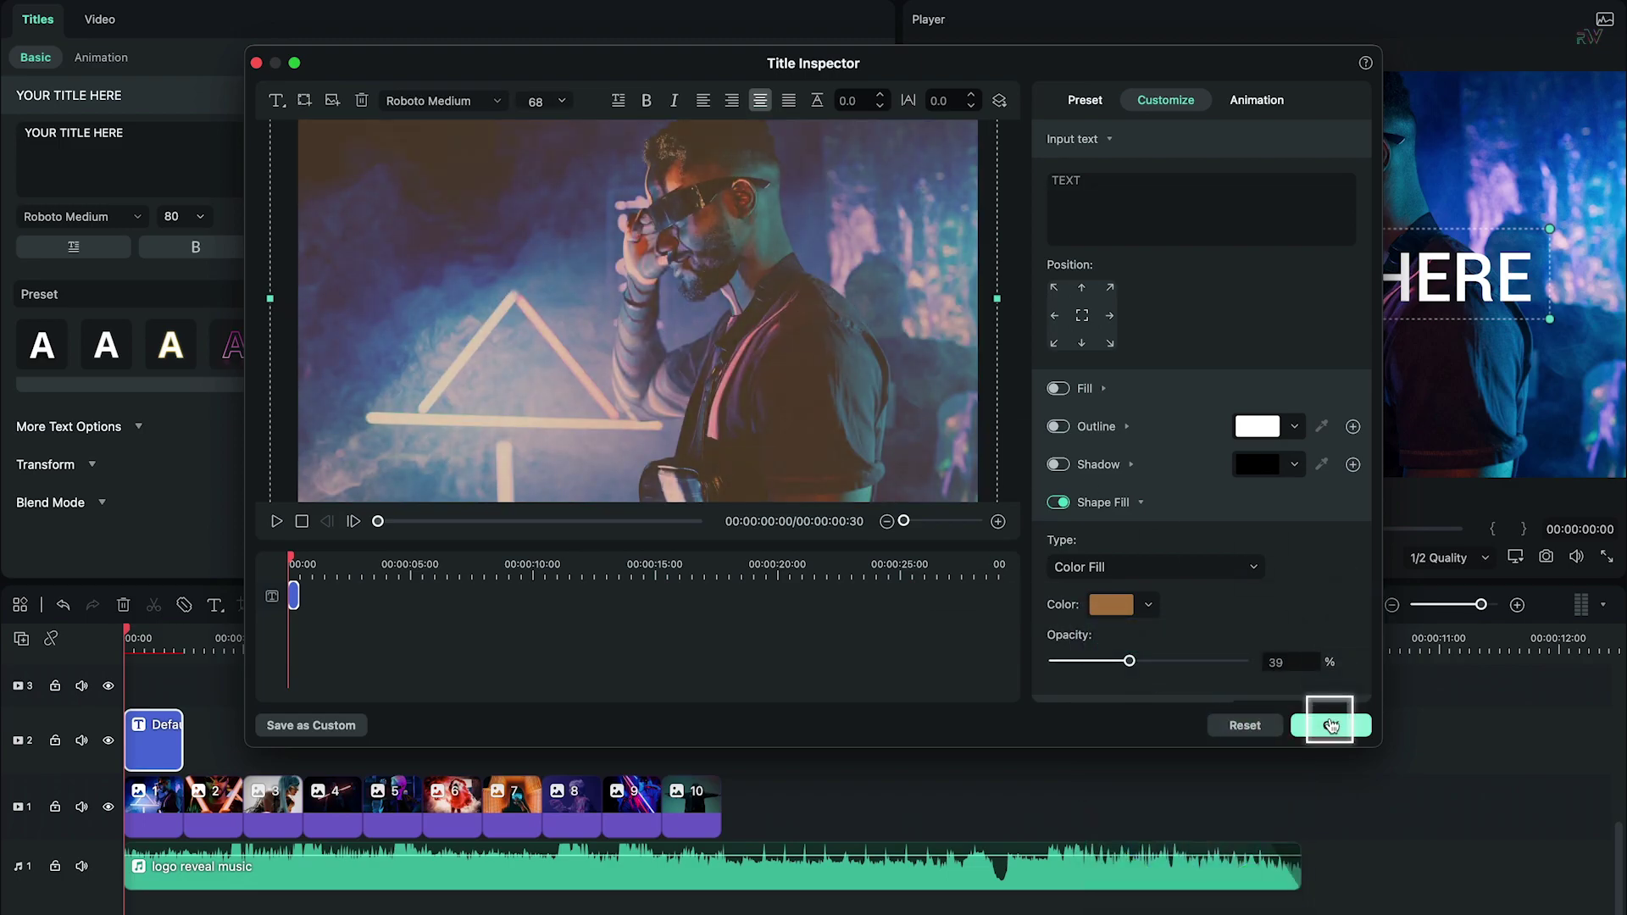
click(1330, 726)
- Copy the tint title and paste copies along track 2 above each photo
right_click(155, 736)
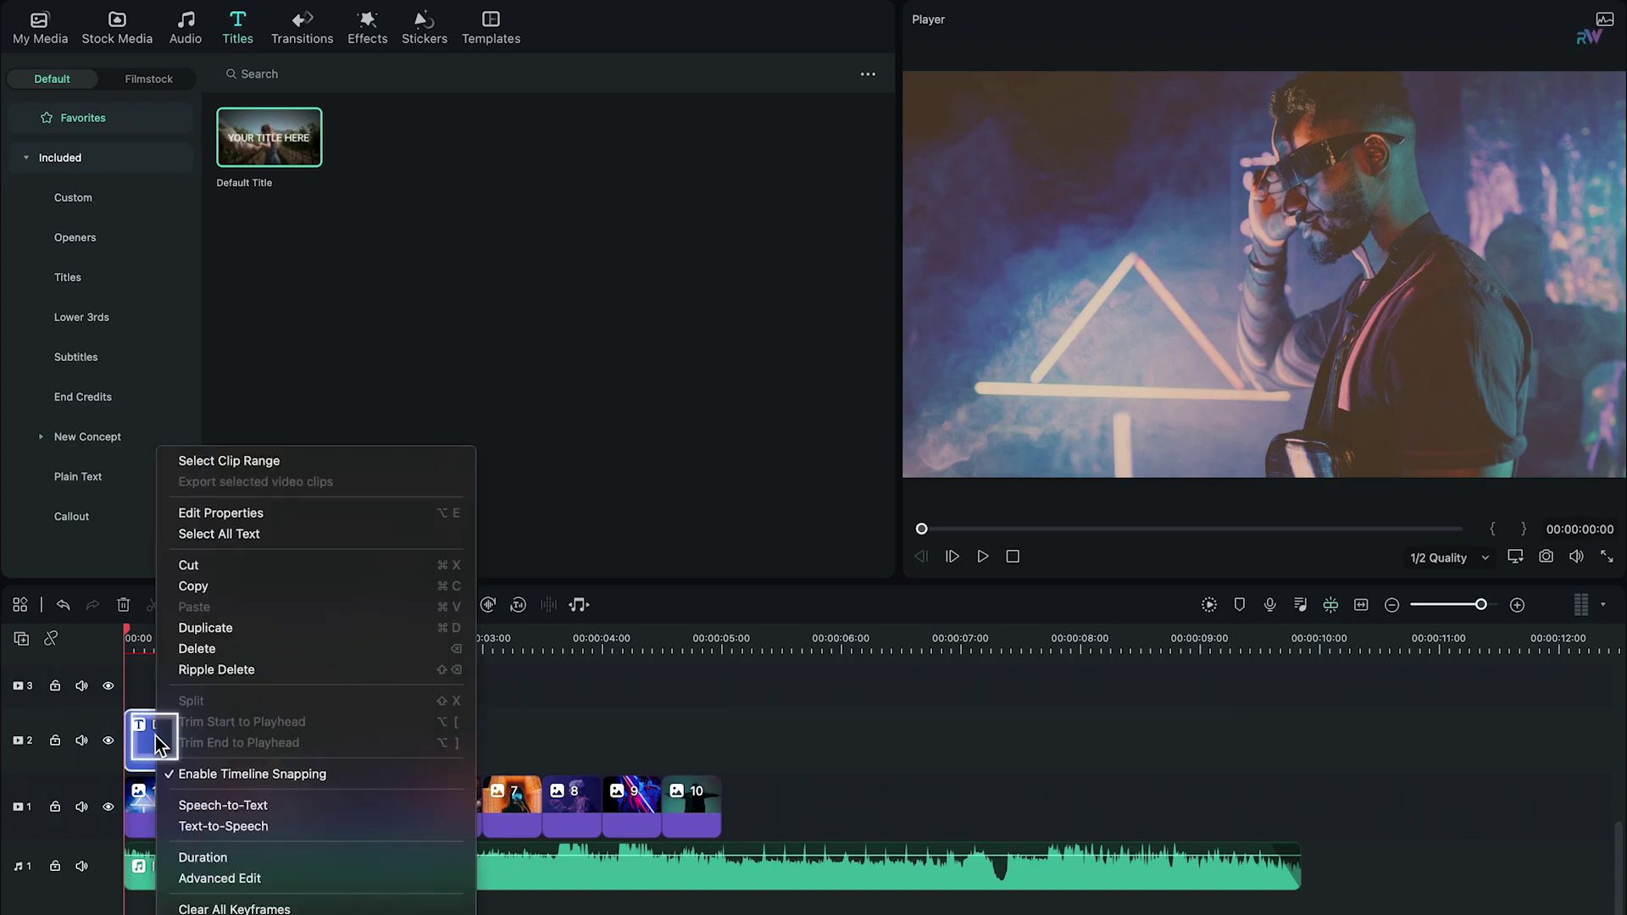
click(203, 588)
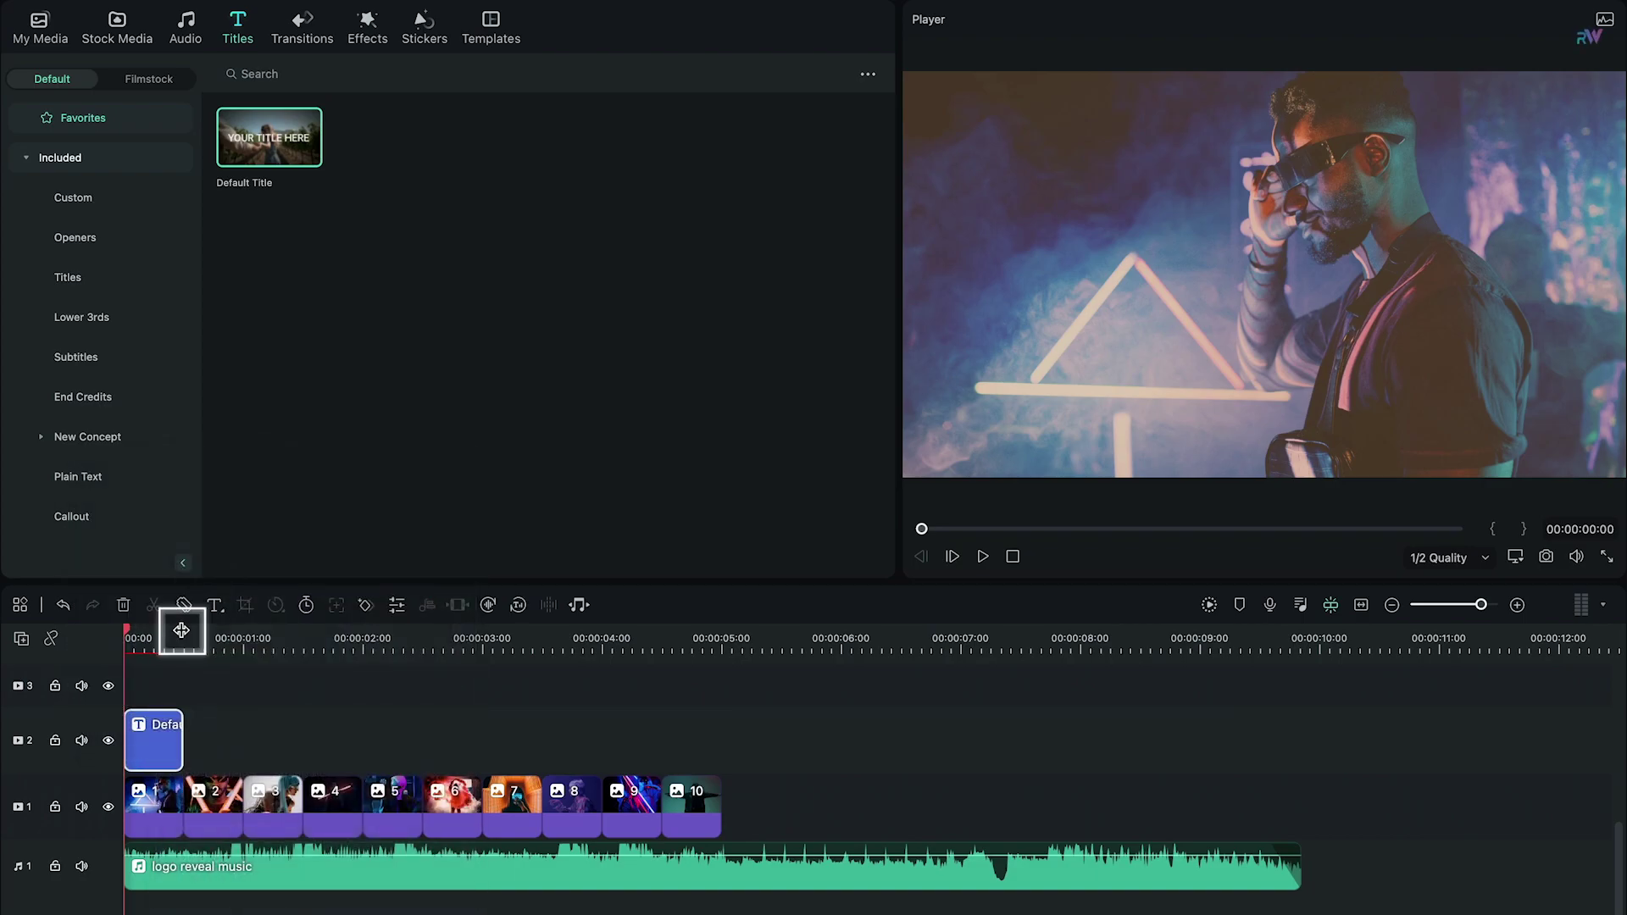
click(183, 637)
click(23, 743)
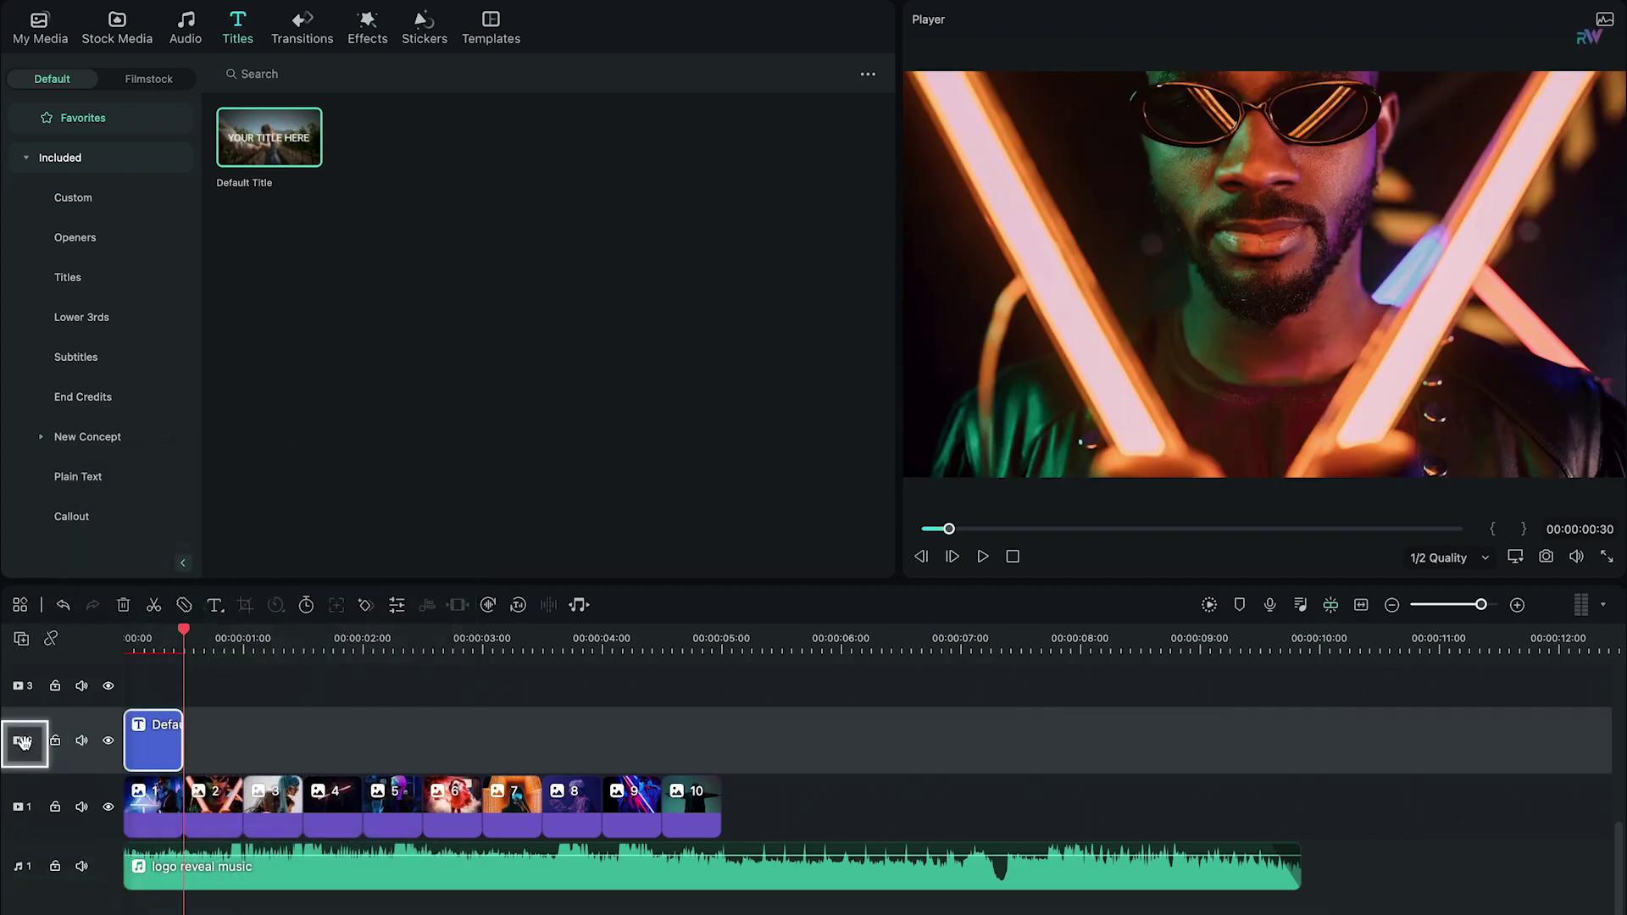
key(ctrl+v)
key(ctrl+v)
key(ctrl+v)
key(ctrl+v)
key(ctrl+v)
key(ctrl+v)
key(ctrl+v)
key(ctrl+v)
key(ctrl+v)
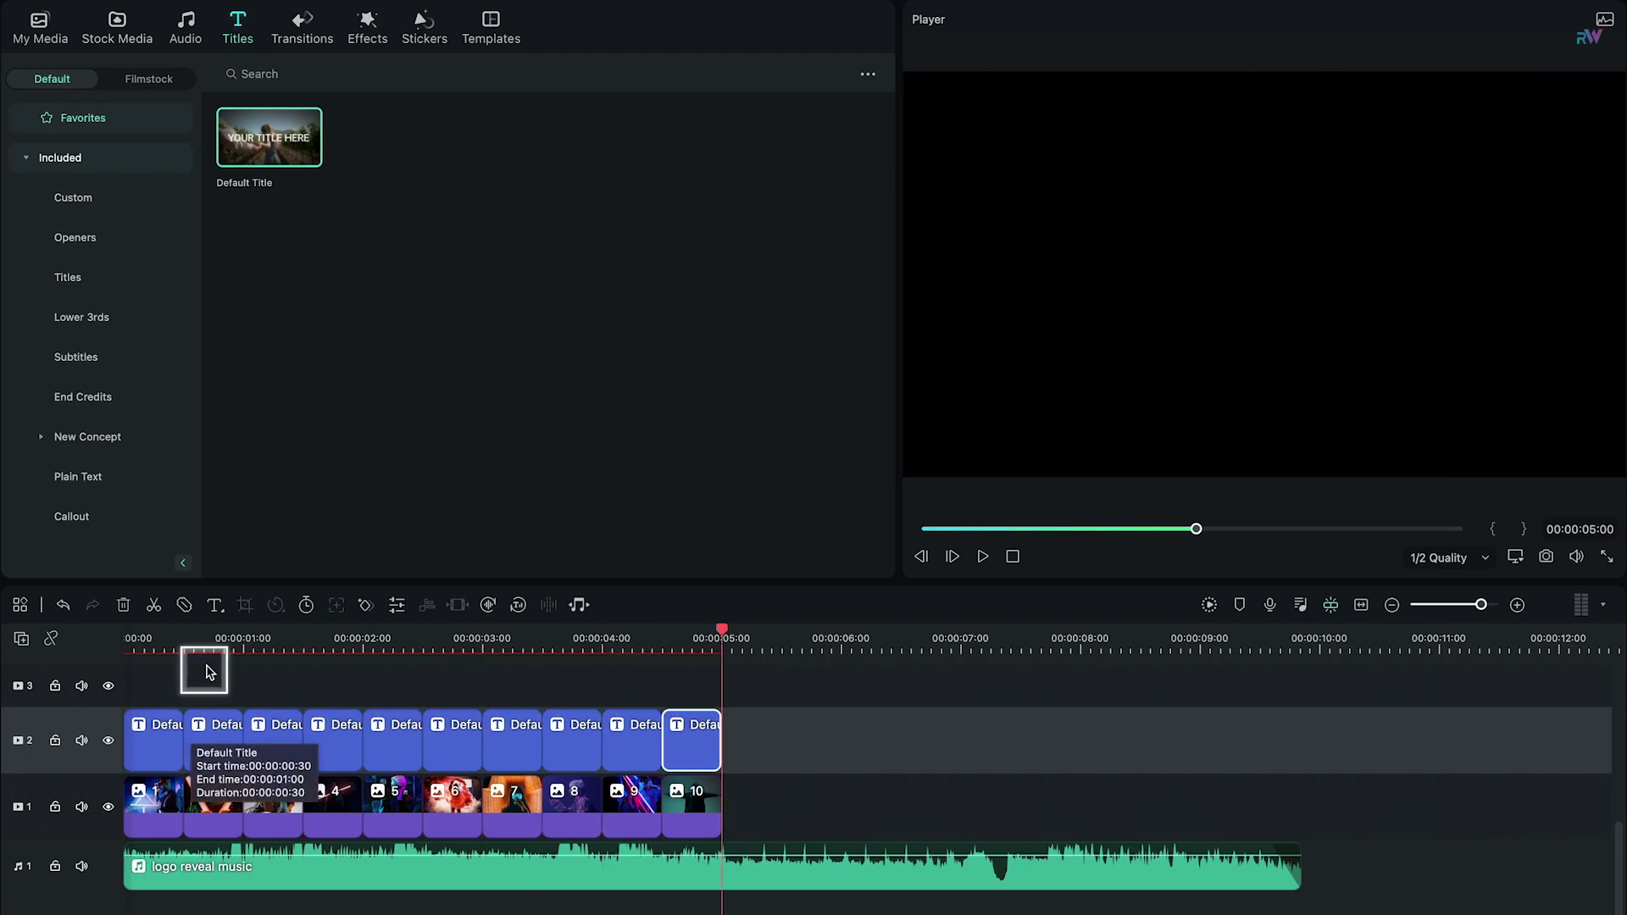
- Change the second tint title's shape fill to a brightened teal
click(213, 643)
double_click(216, 731)
click(803, 552)
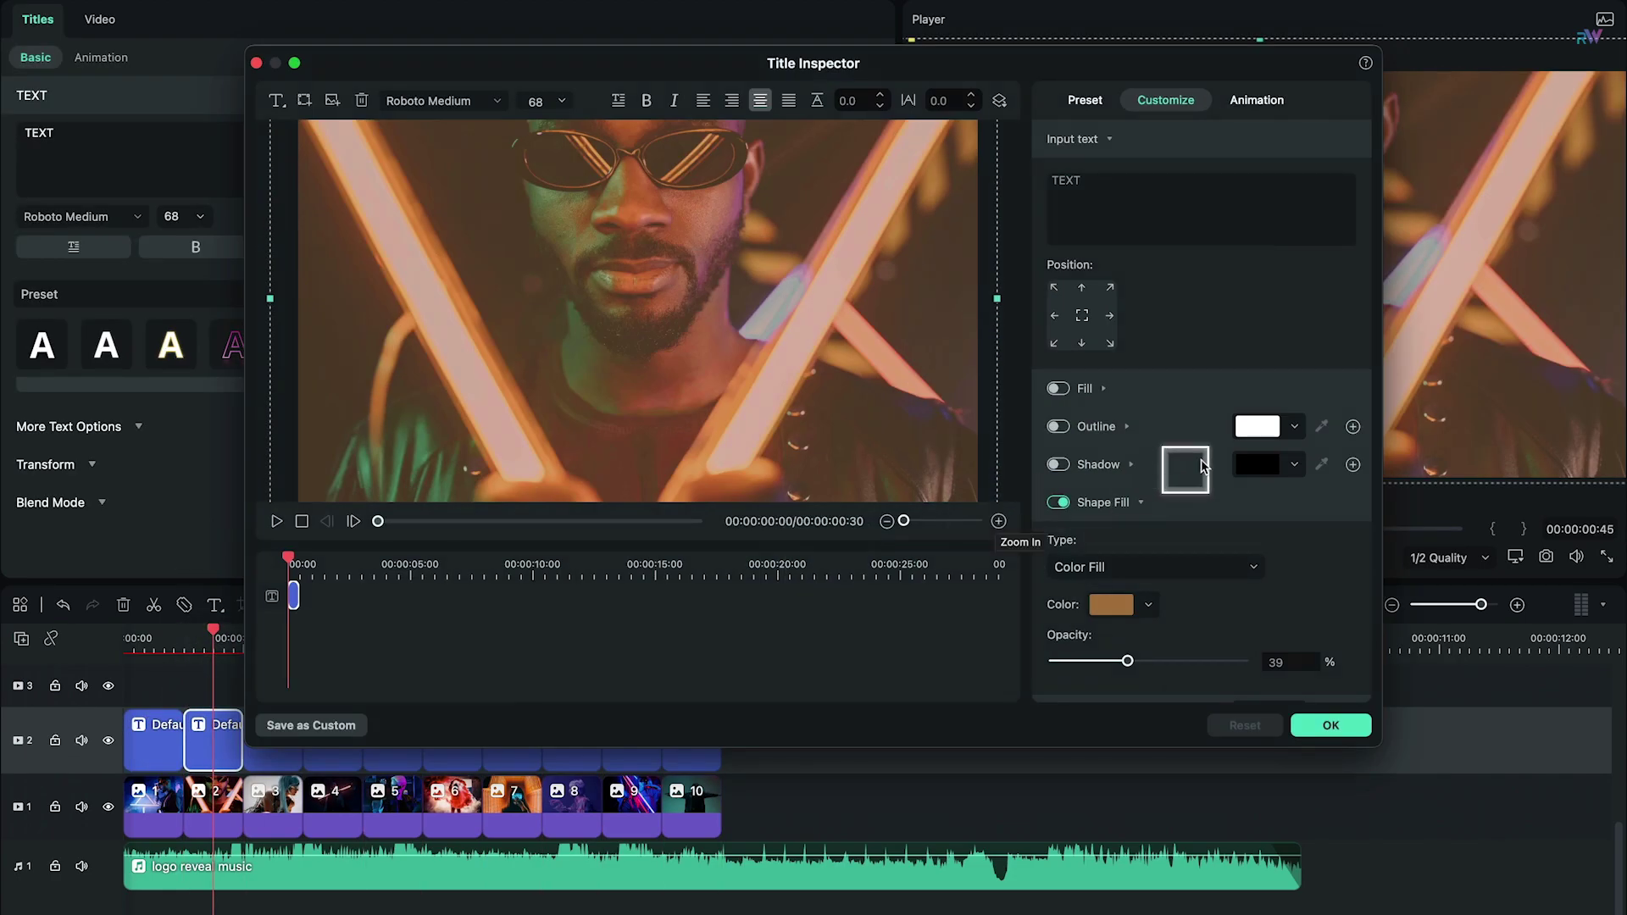
click(1120, 604)
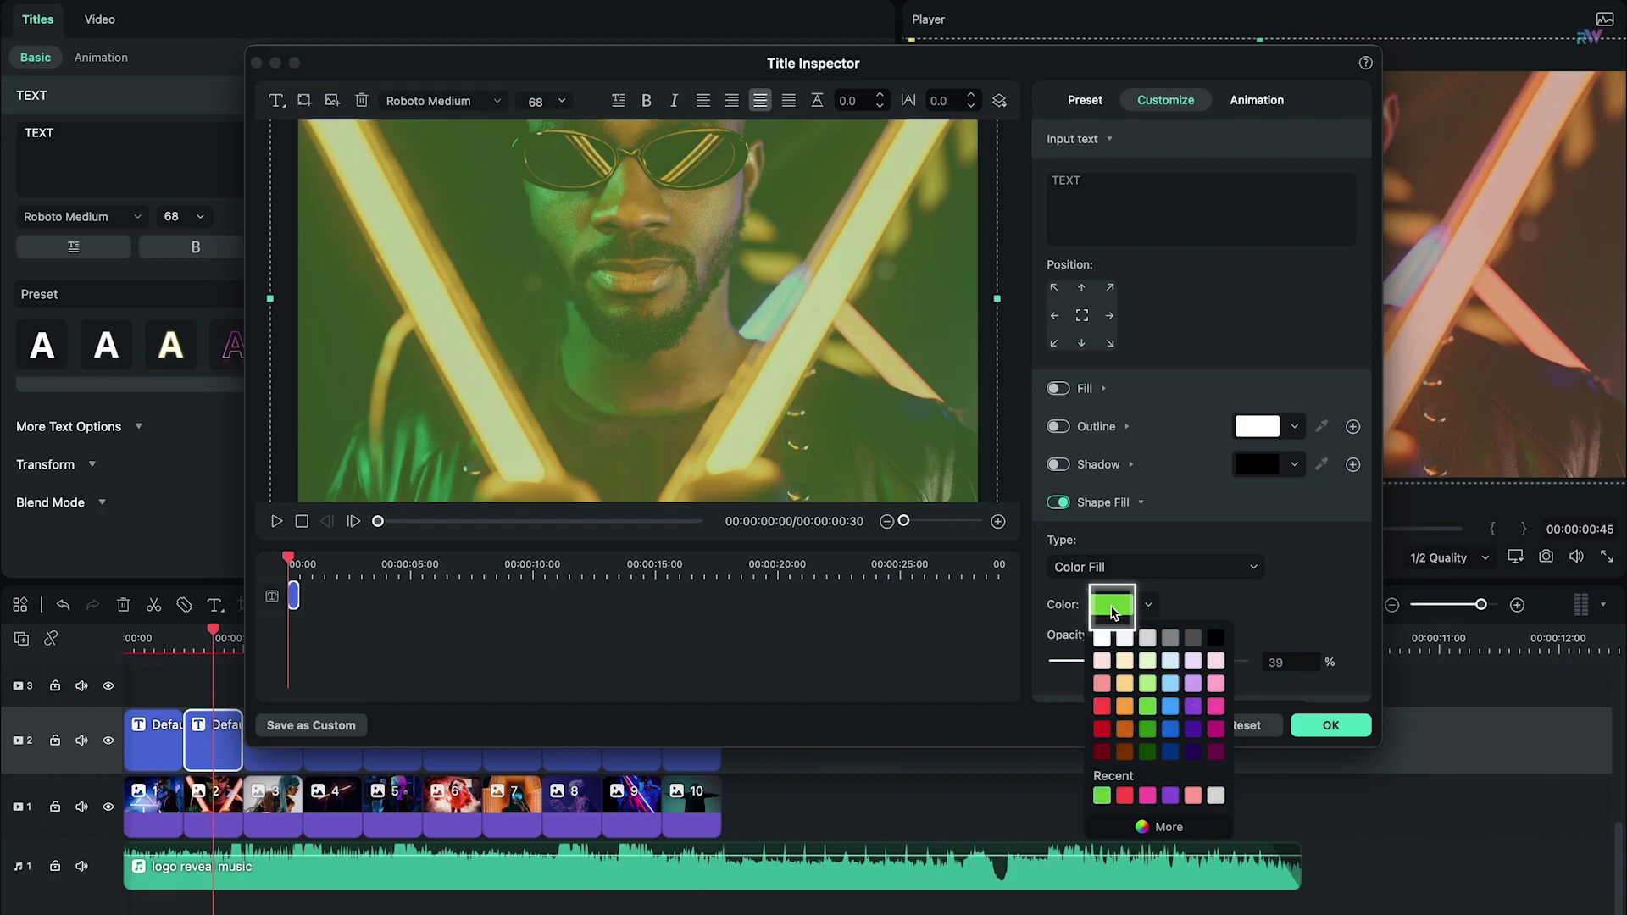
click(1223, 567)
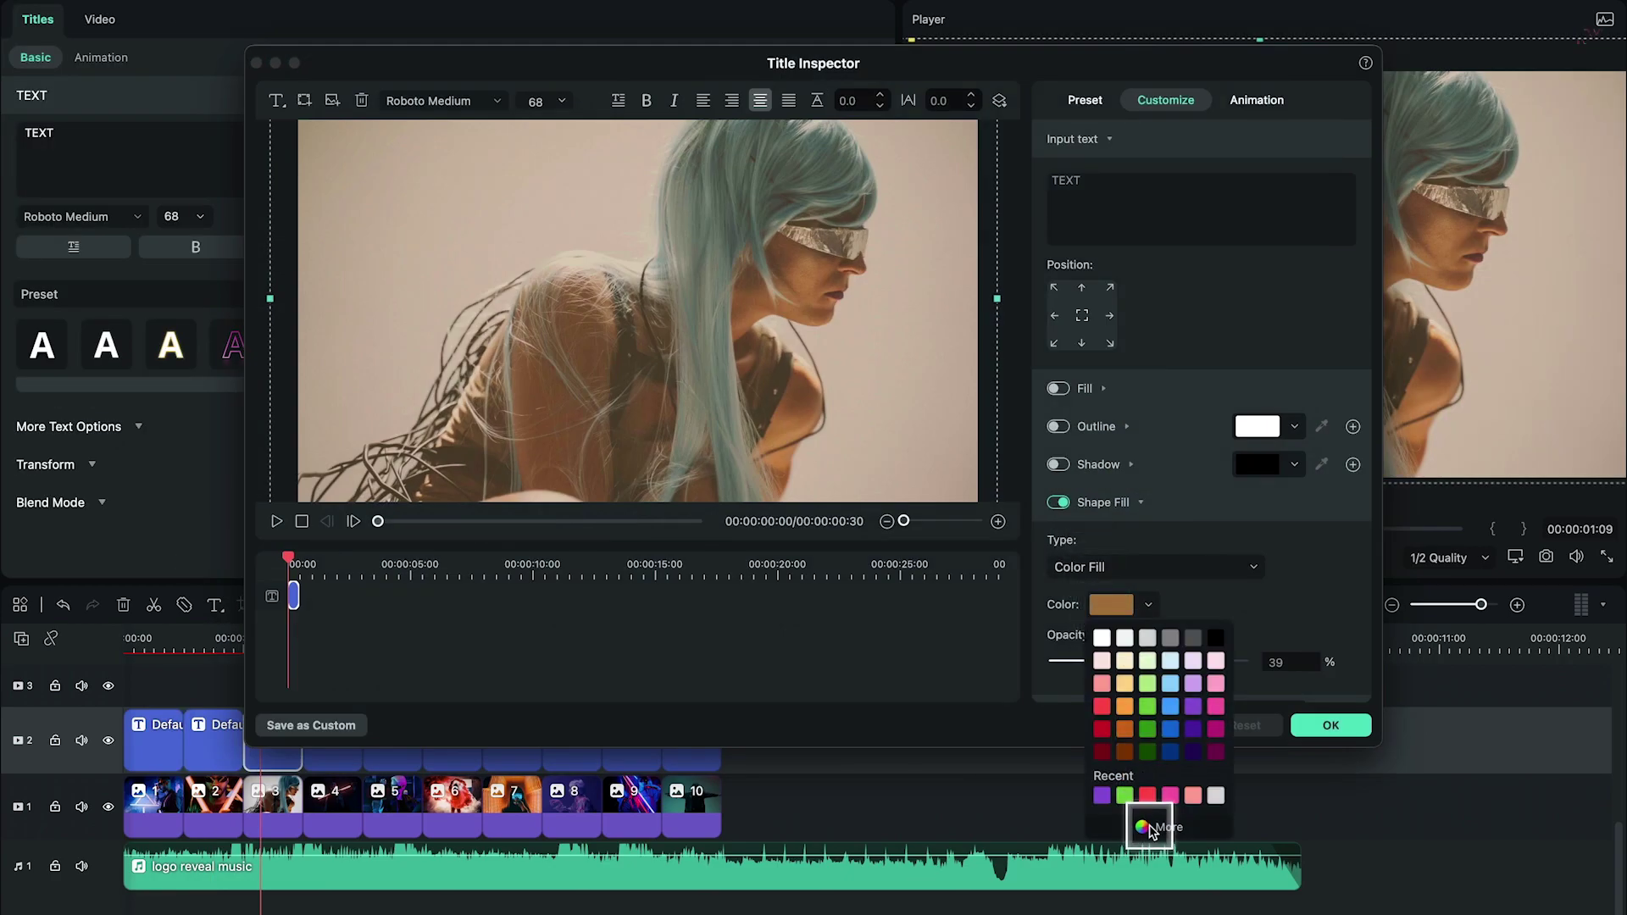
click(1071, 776)
drag(1158, 904, 1178, 905)
click(1328, 726)
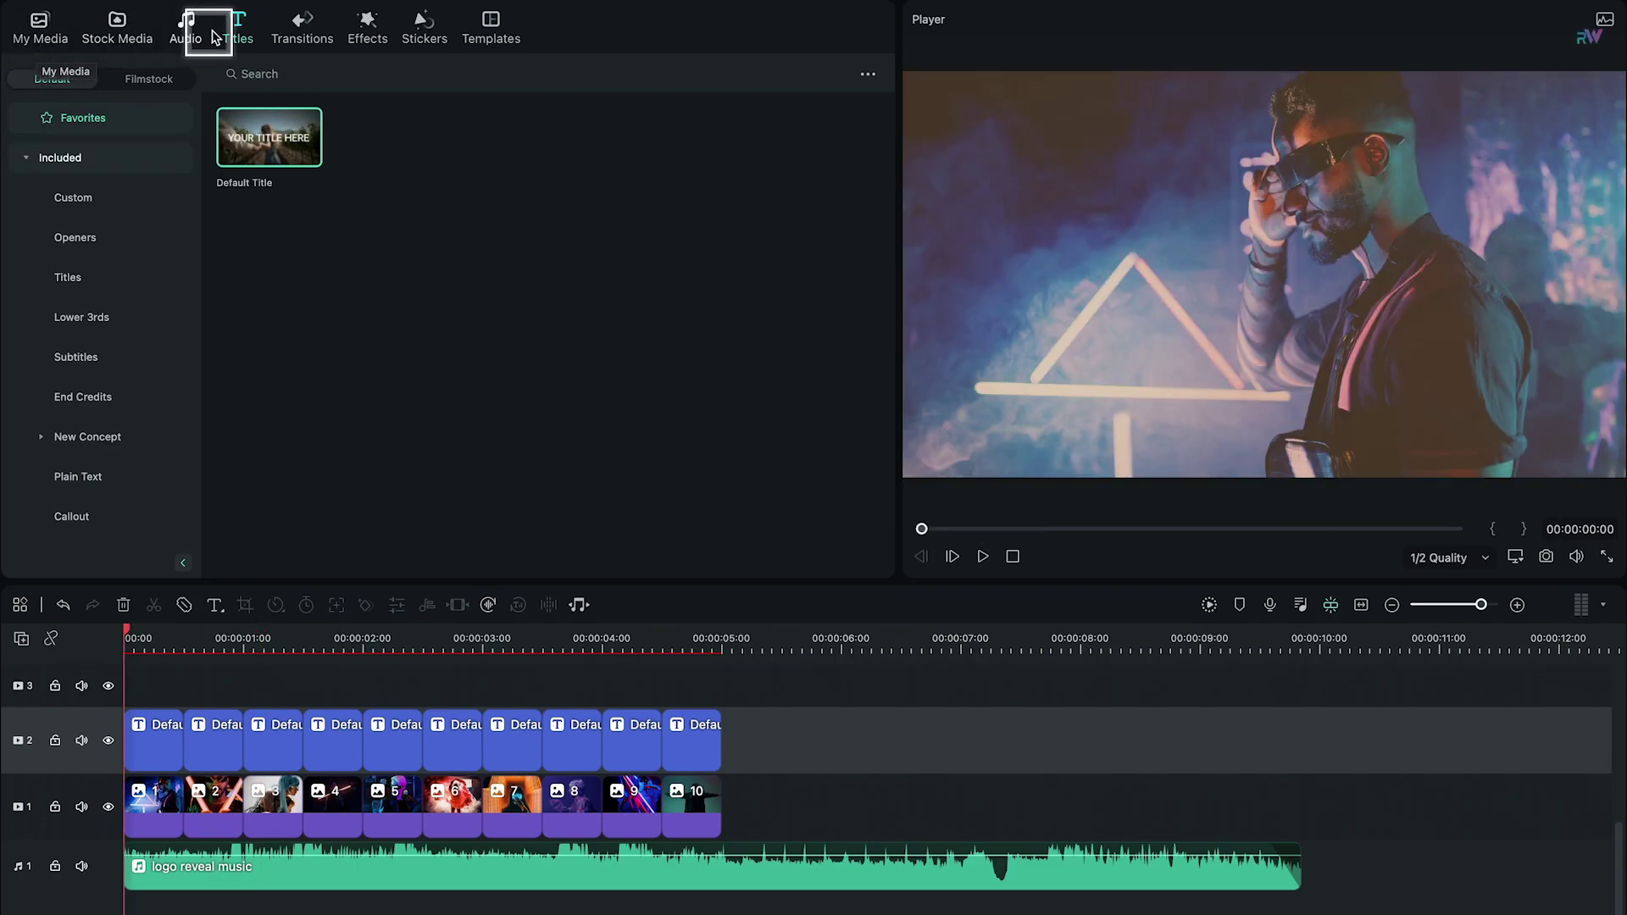
- Add a one-photo-long title on track 3 reading SMART in Montserrat Black
drag(277, 133, 128, 689)
drag(723, 696, 183, 727)
double_click(155, 682)
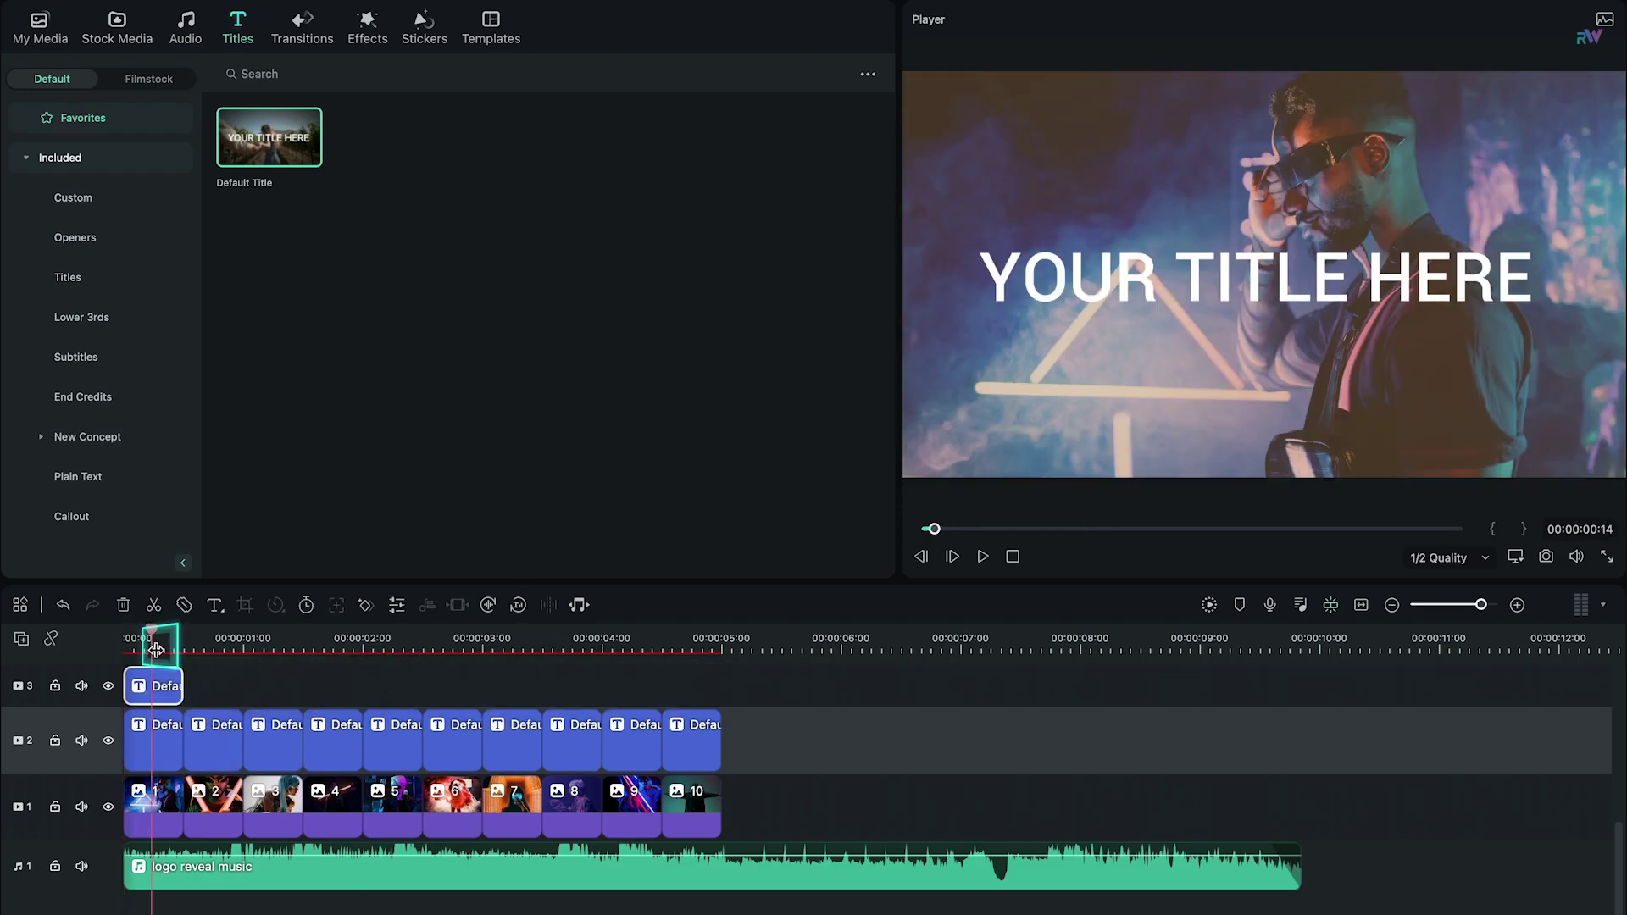
text(SMART)
click(81, 216)
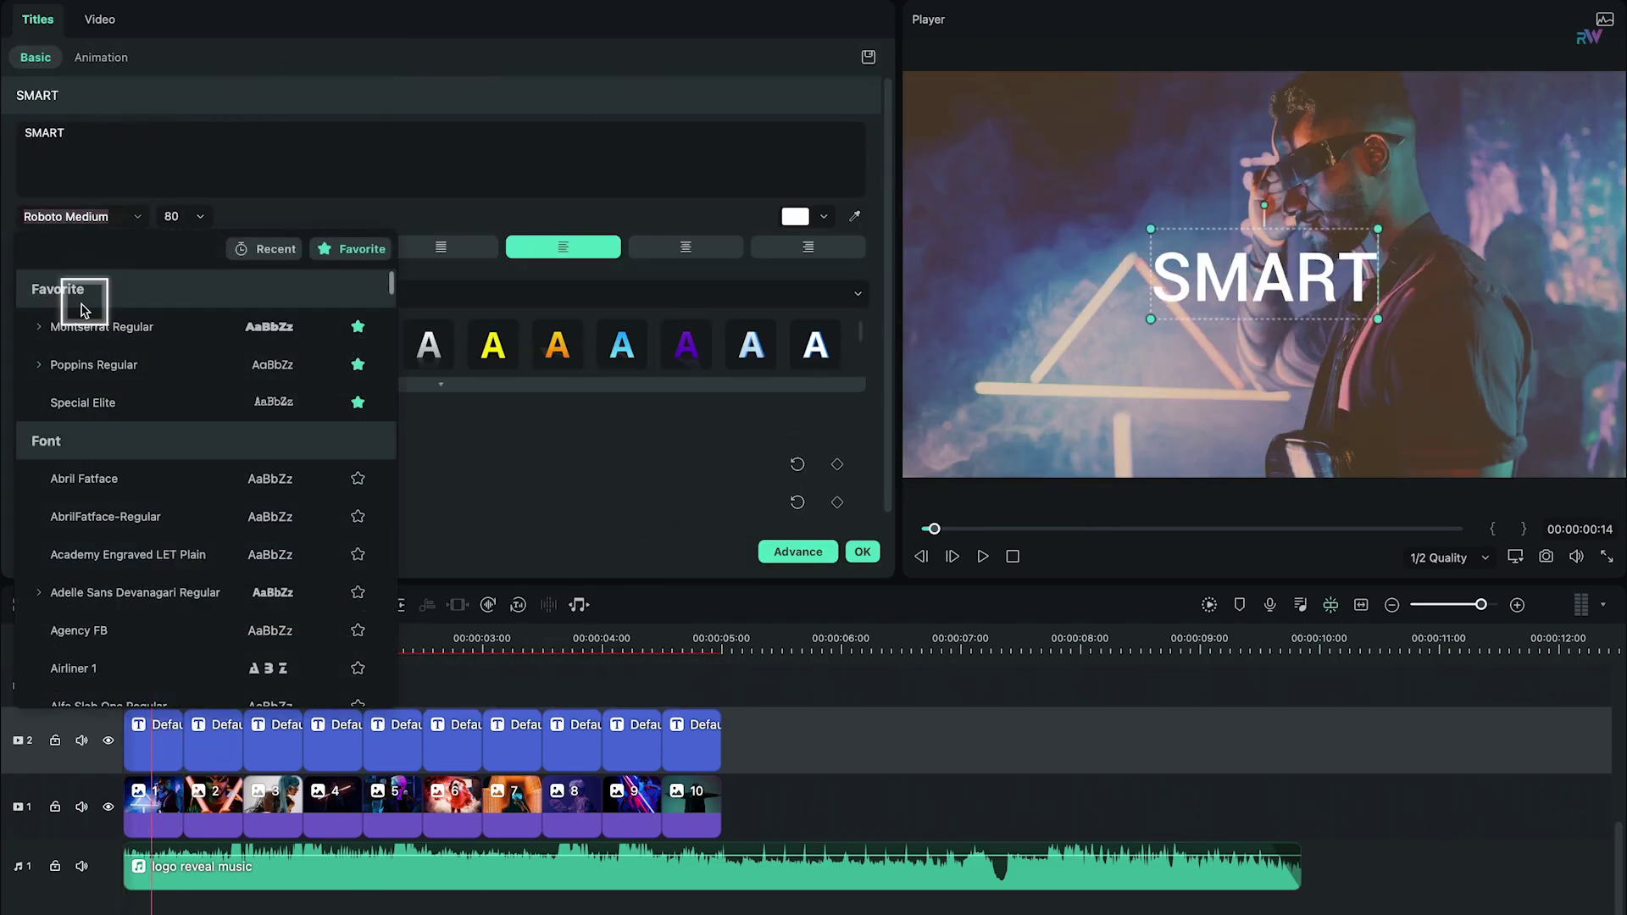
click(84, 322)
click(865, 555)
- Paste copies of the SMART title along track 3 and retype the second as MODERN
right_click(174, 686)
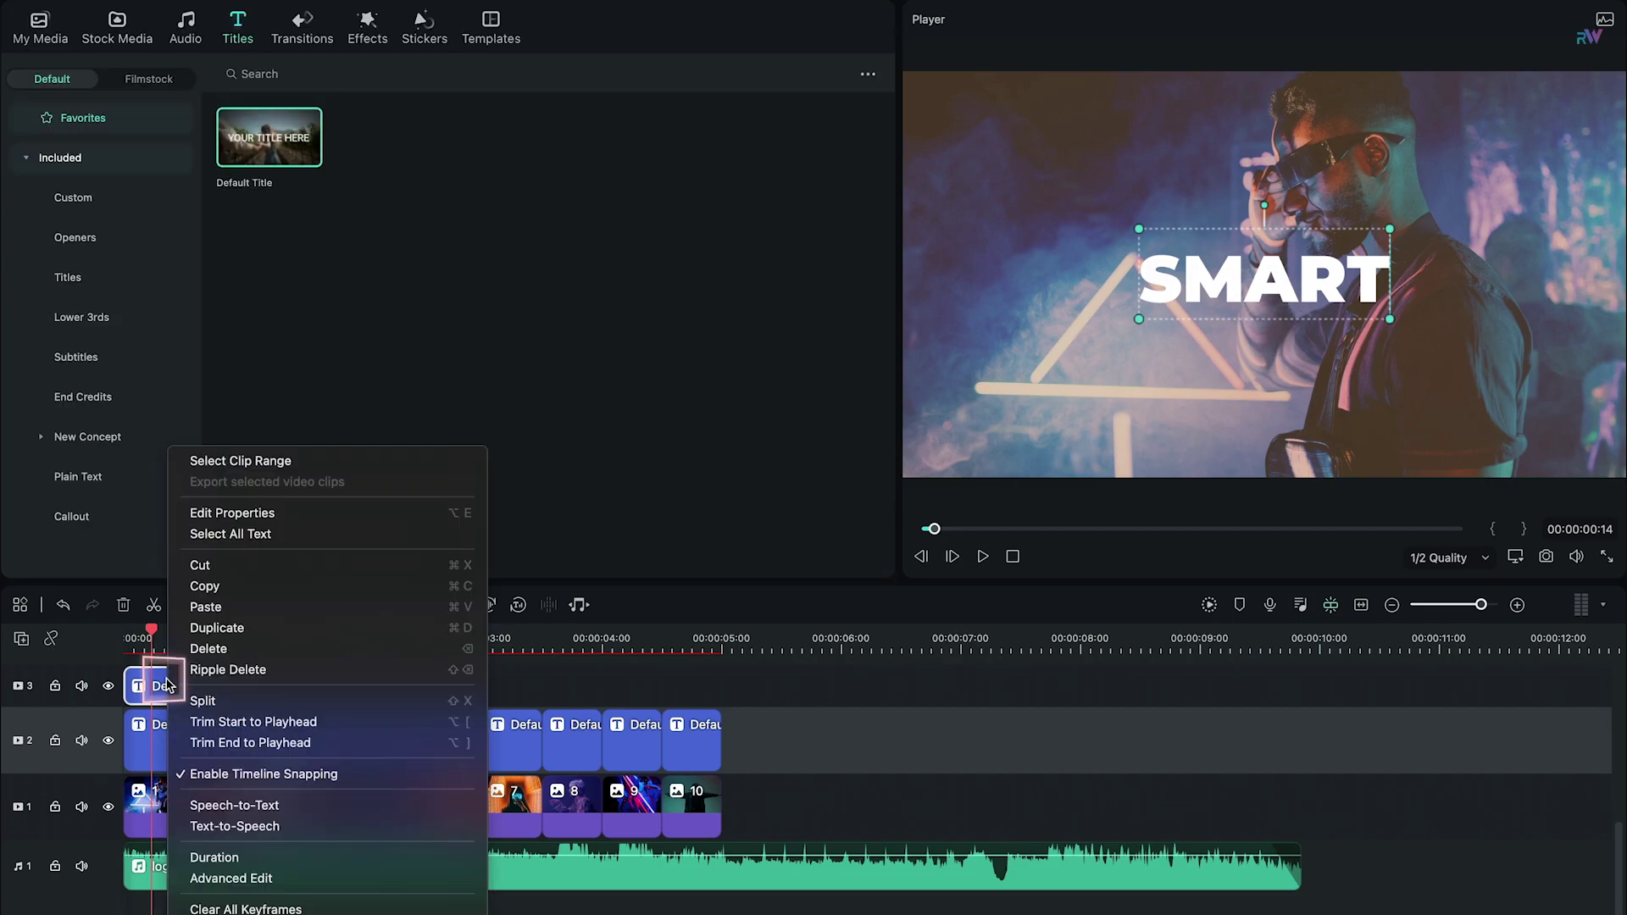
click(200, 582)
click(184, 637)
key(ctrl+v)
key(ctrl+v)
key(ctrl+v)
key(ctrl+v)
key(ctrl+v)
key(ctrl+v)
key(ctrl+v)
key(ctrl+v)
key(ctrl+v)
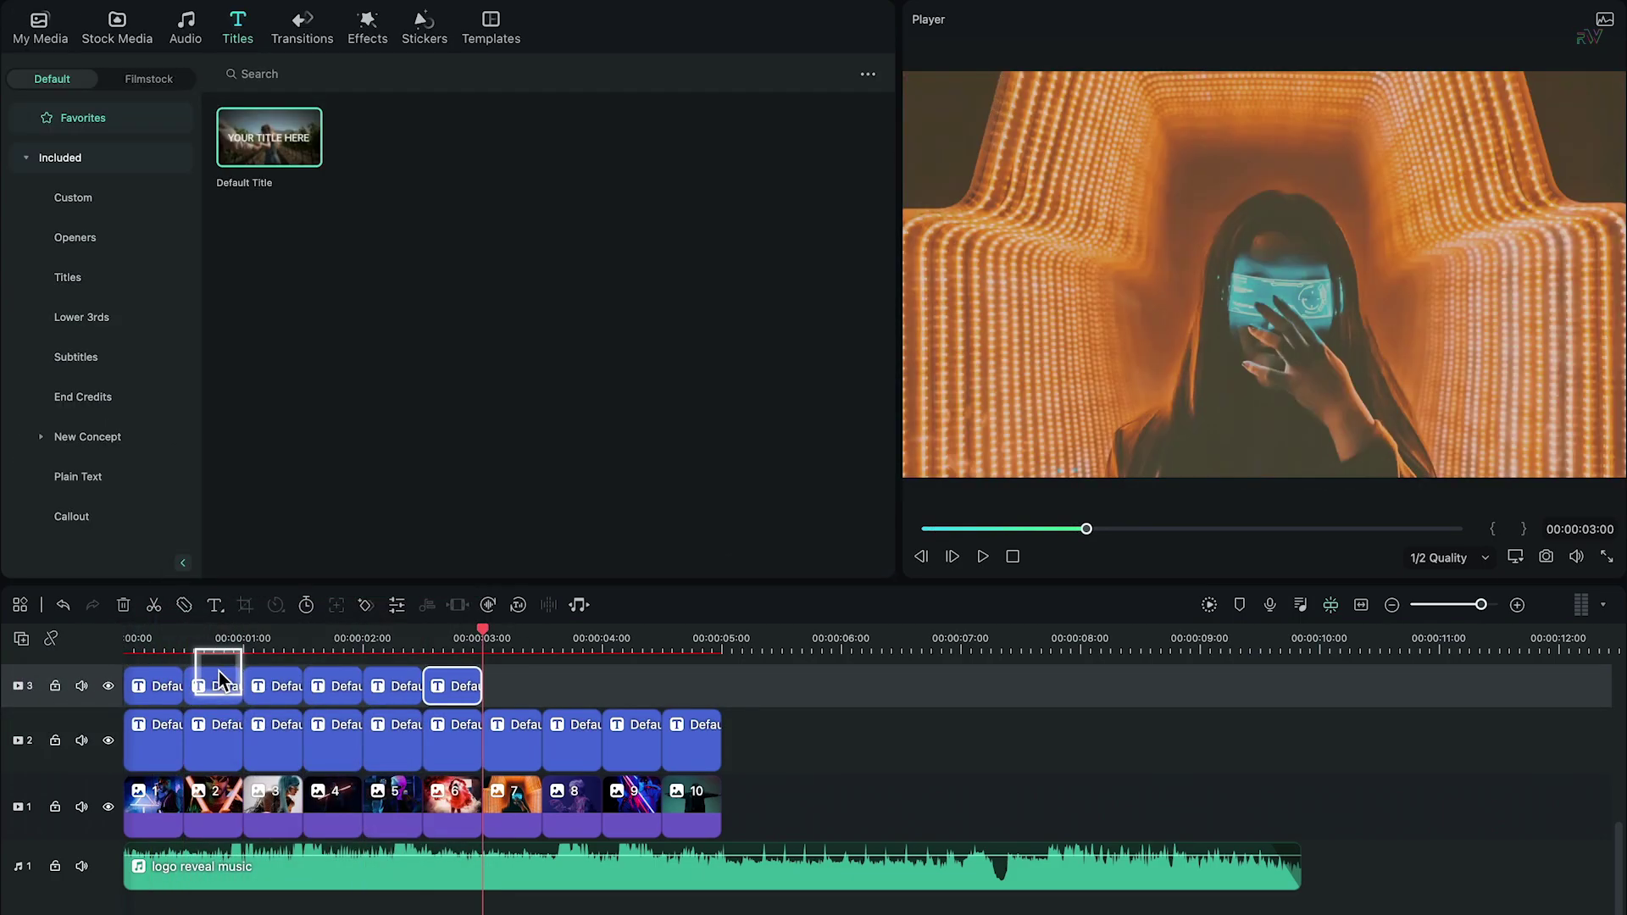
click(218, 673)
double_click(1228, 275)
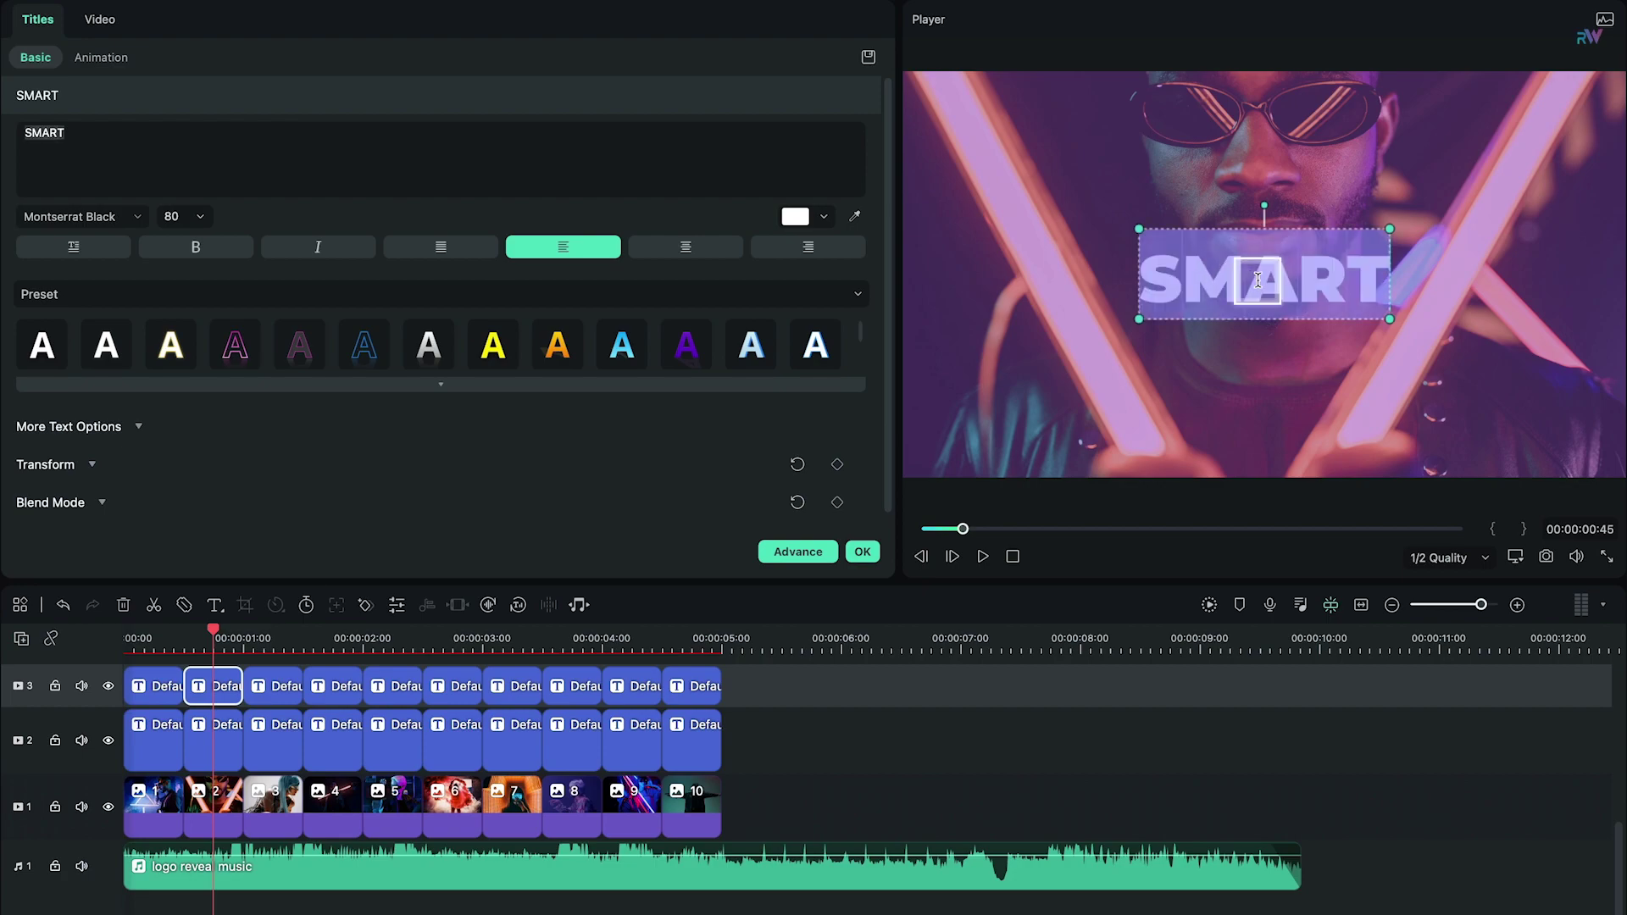
text(MODERN)
click(273, 637)
click(272, 686)
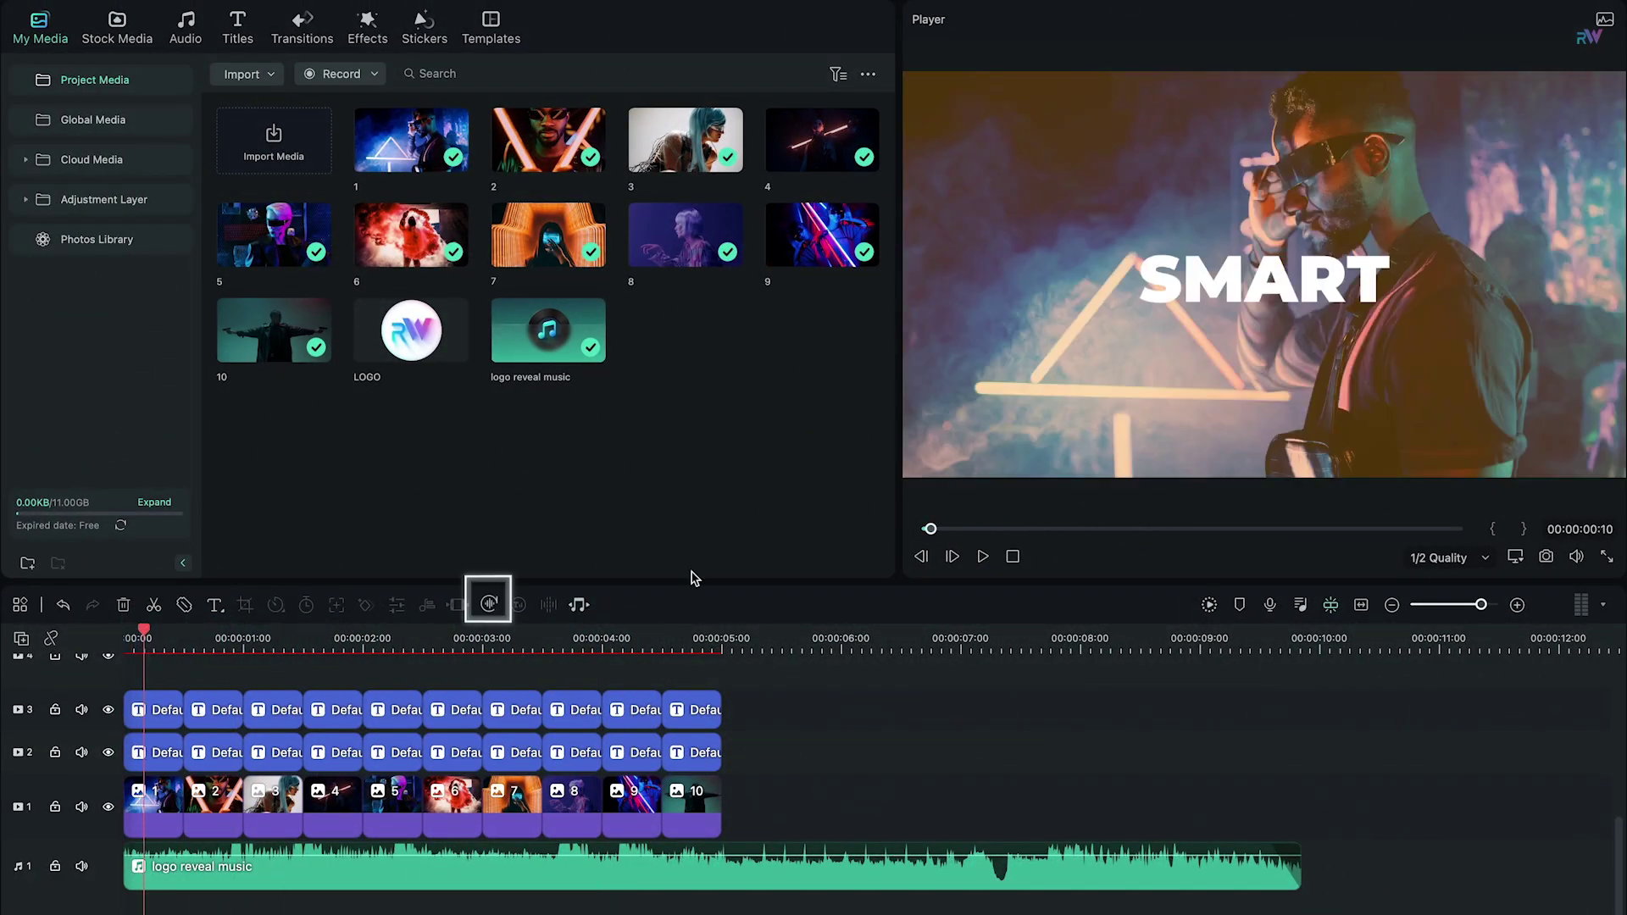
- Snapshot the SMART, MODERN, TECHNOLOGY and CREATIVE word frames
click(1546, 555)
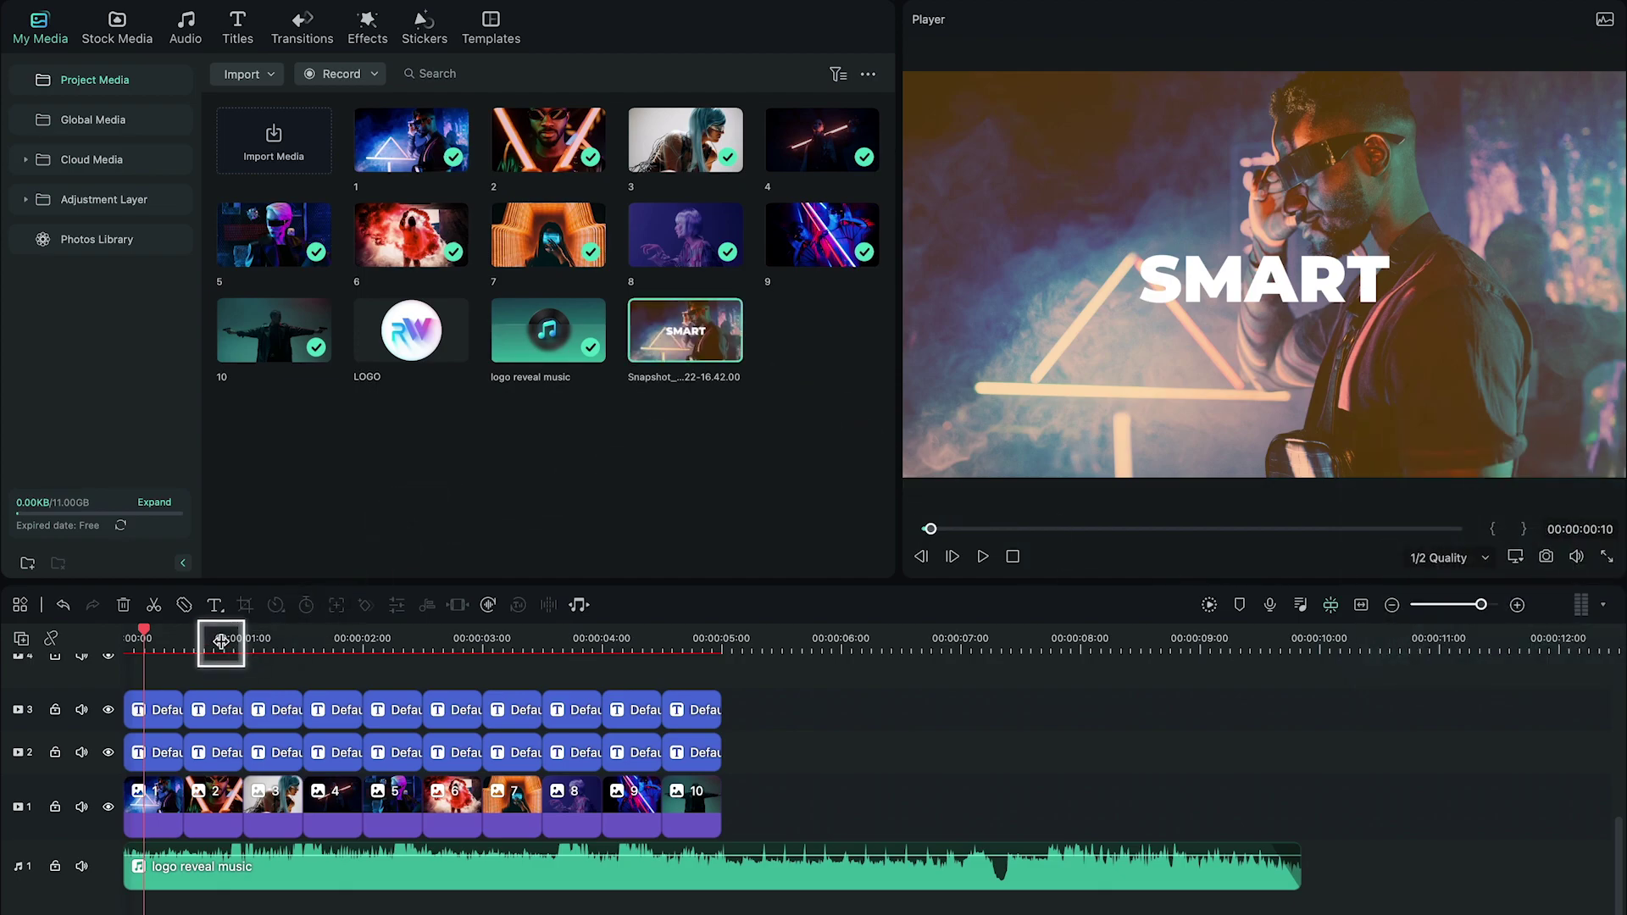
click(218, 648)
click(1546, 556)
click(265, 649)
click(1546, 555)
click(332, 648)
click(1545, 556)
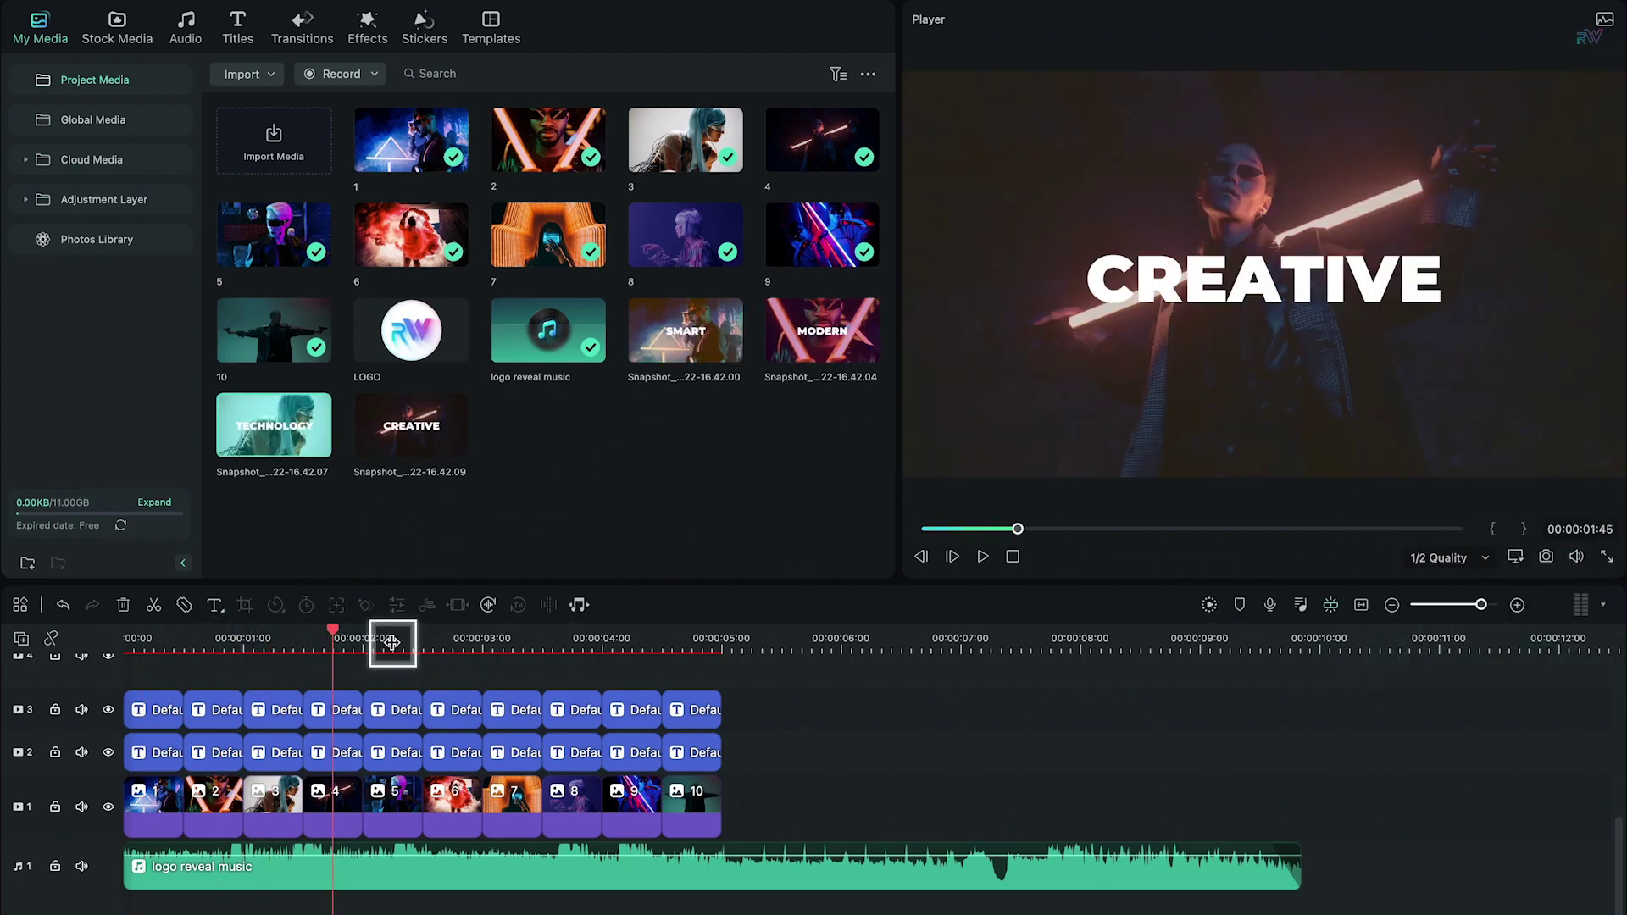
- Snapshot the remaining word frames through MOTION DESIGN and FILMMAKING
click(392, 648)
key(ctrl+alt+s)
click(475, 648)
key(ctrl+alt+s)
click(509, 648)
key(ctrl+alt+s)
click(556, 649)
key(ctrl+alt+s)
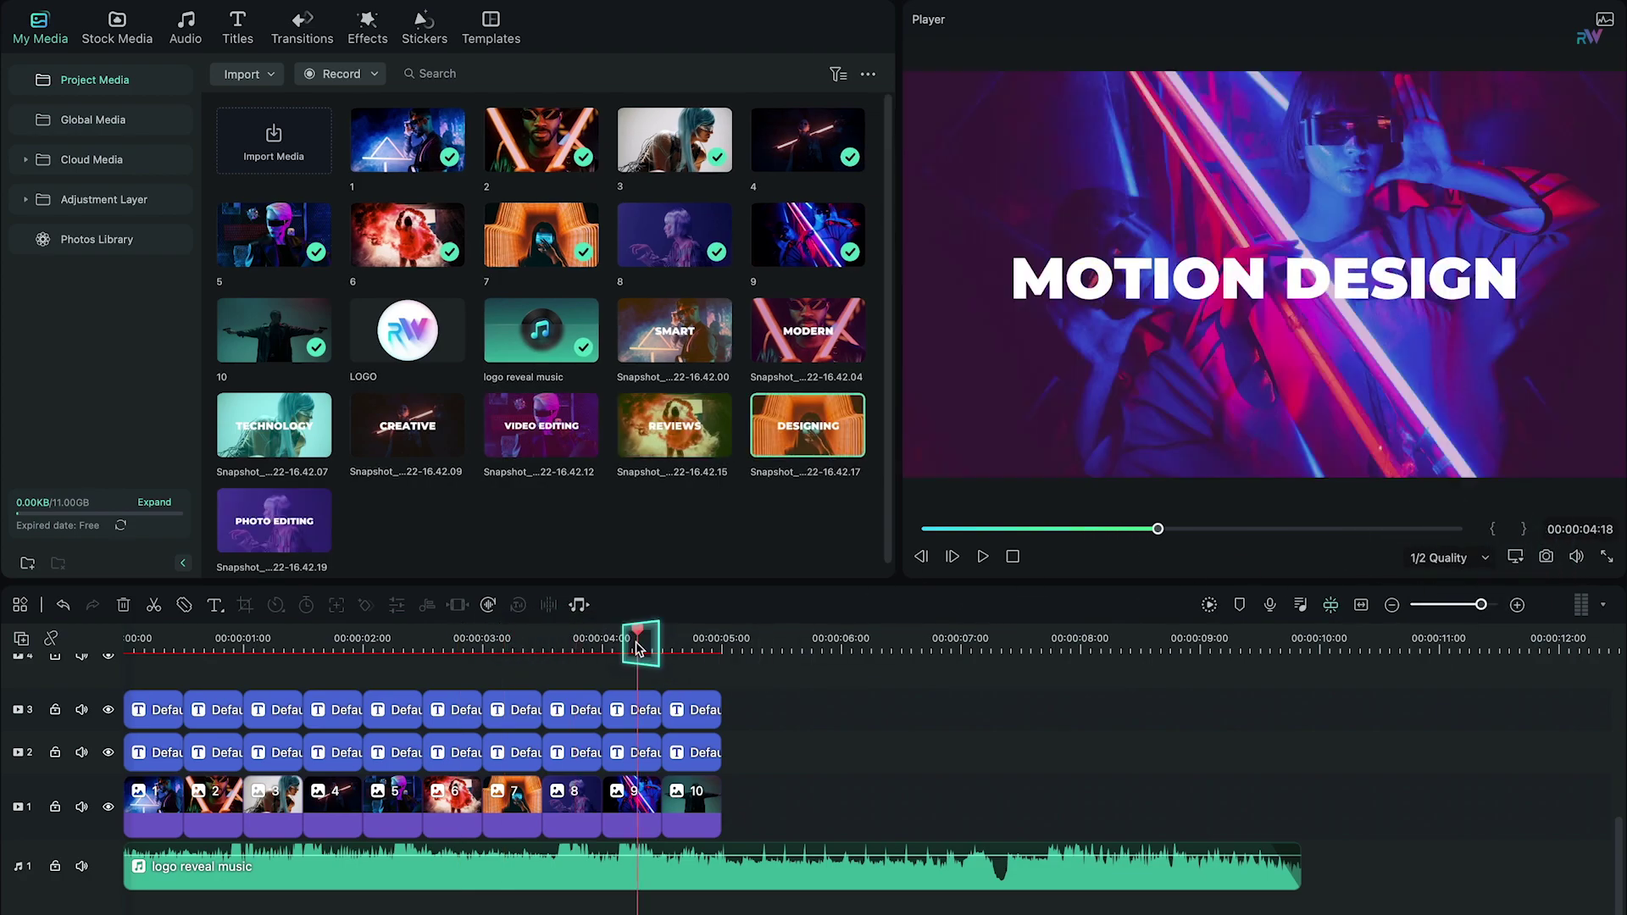
key(ctrl+alt+s)
click(682, 648)
key(ctrl+alt+s)
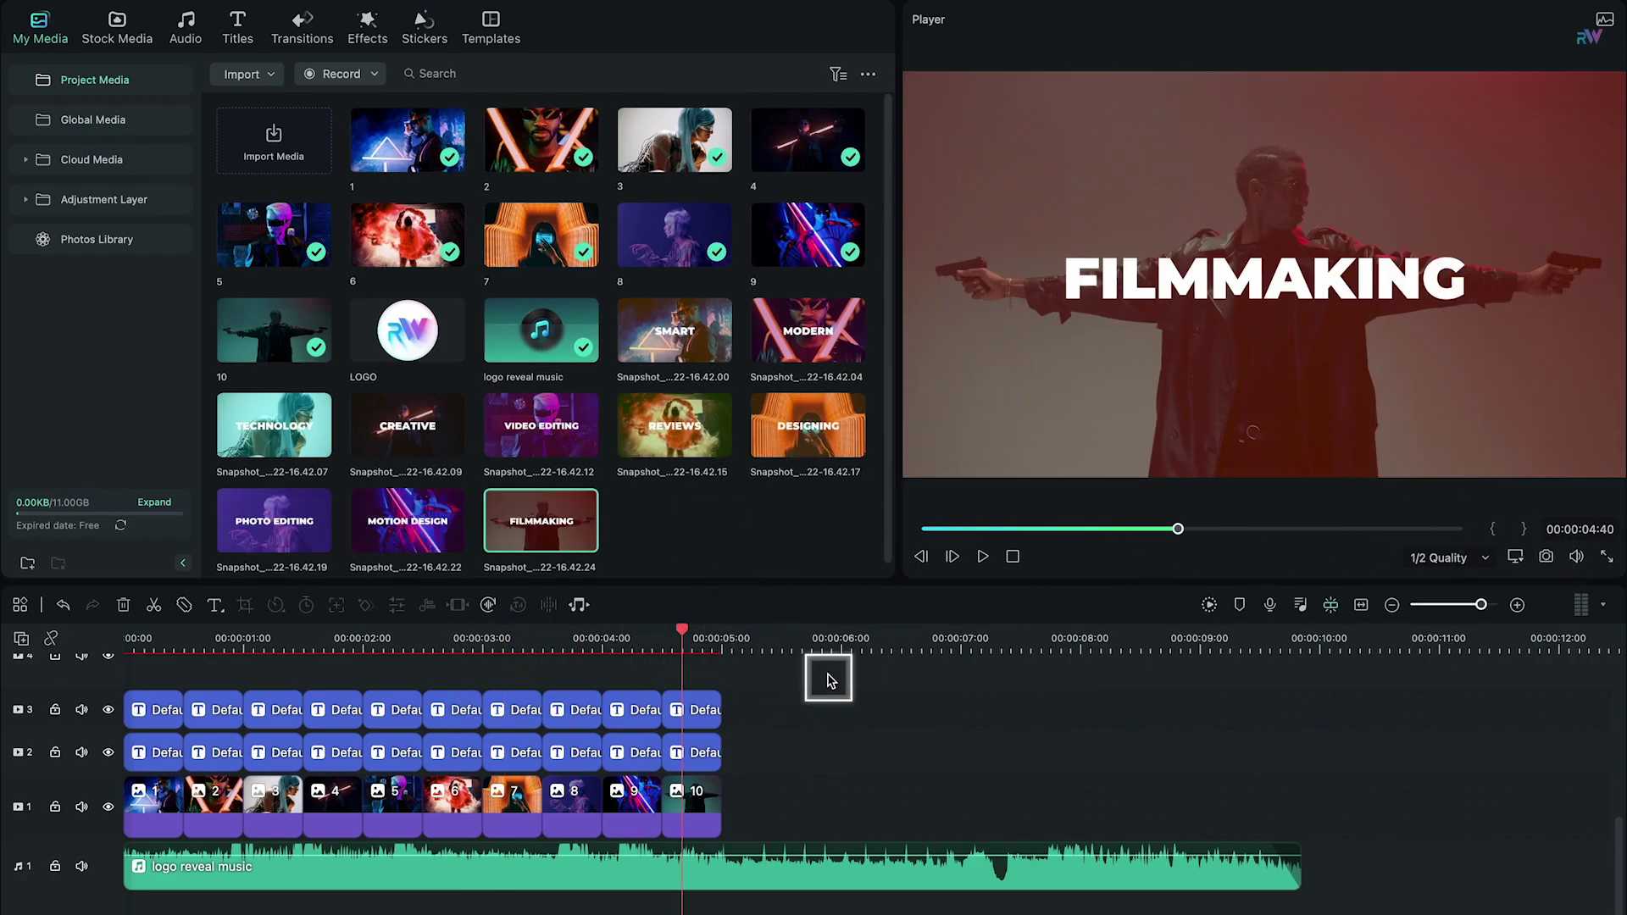
- Delete the clips on tracks 1–3 and place the ten SMART–FILMMAKING snapshots on track 1
drag(829, 681, 128, 834)
click(123, 604)
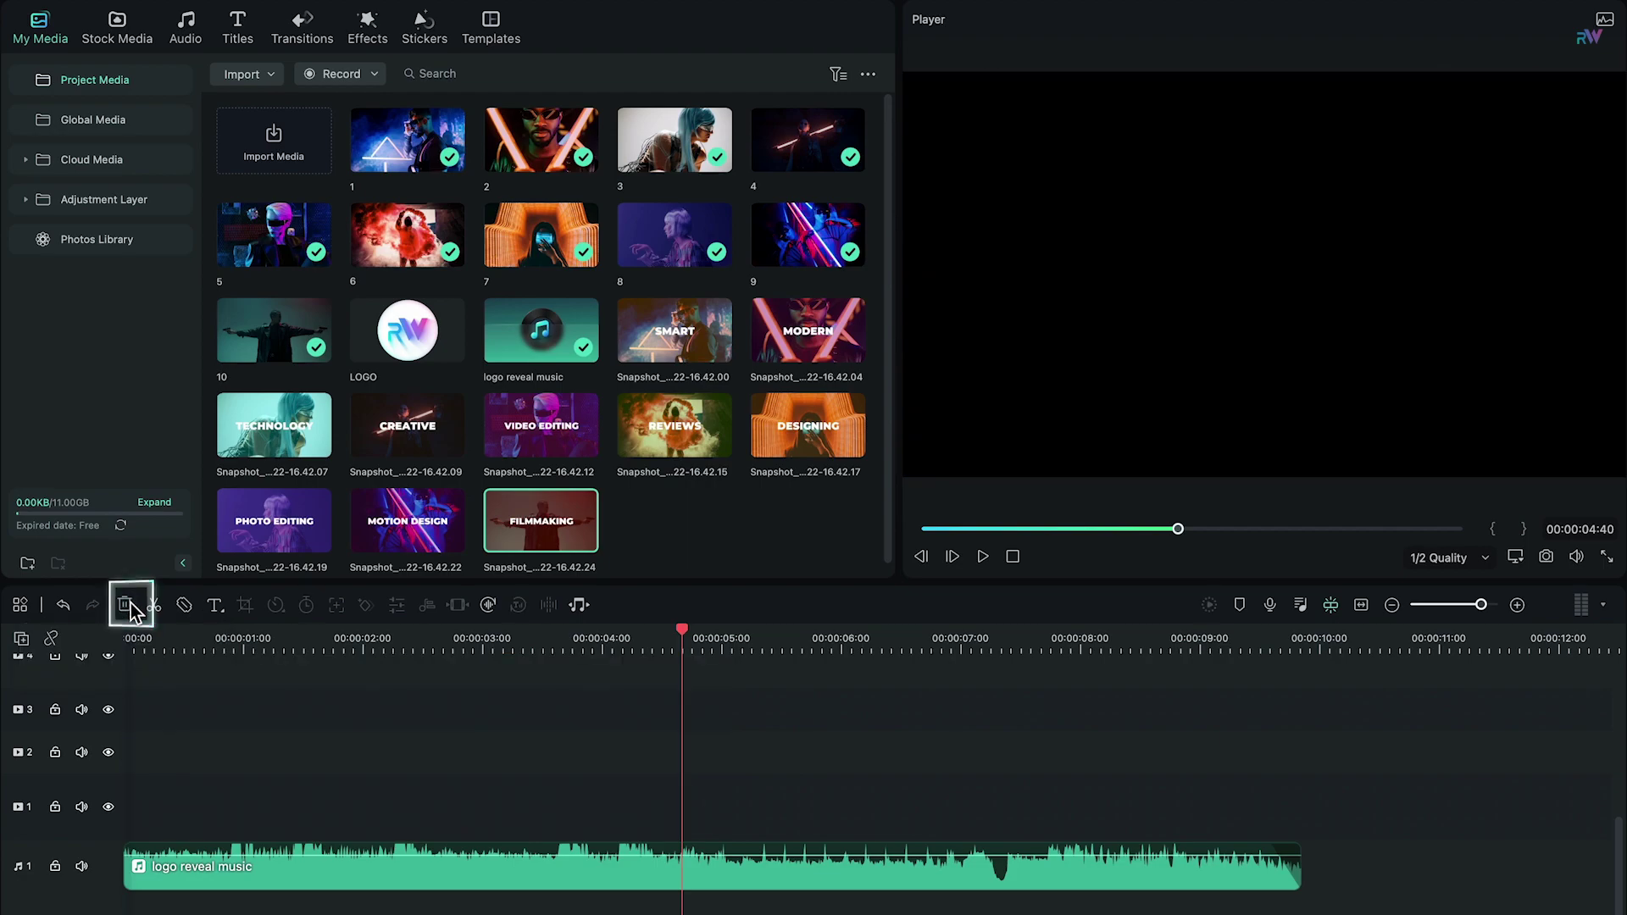
drag(617, 631, 51, 631)
click(675, 330)
shift+click(526, 536)
drag(525, 537, 443, 623)
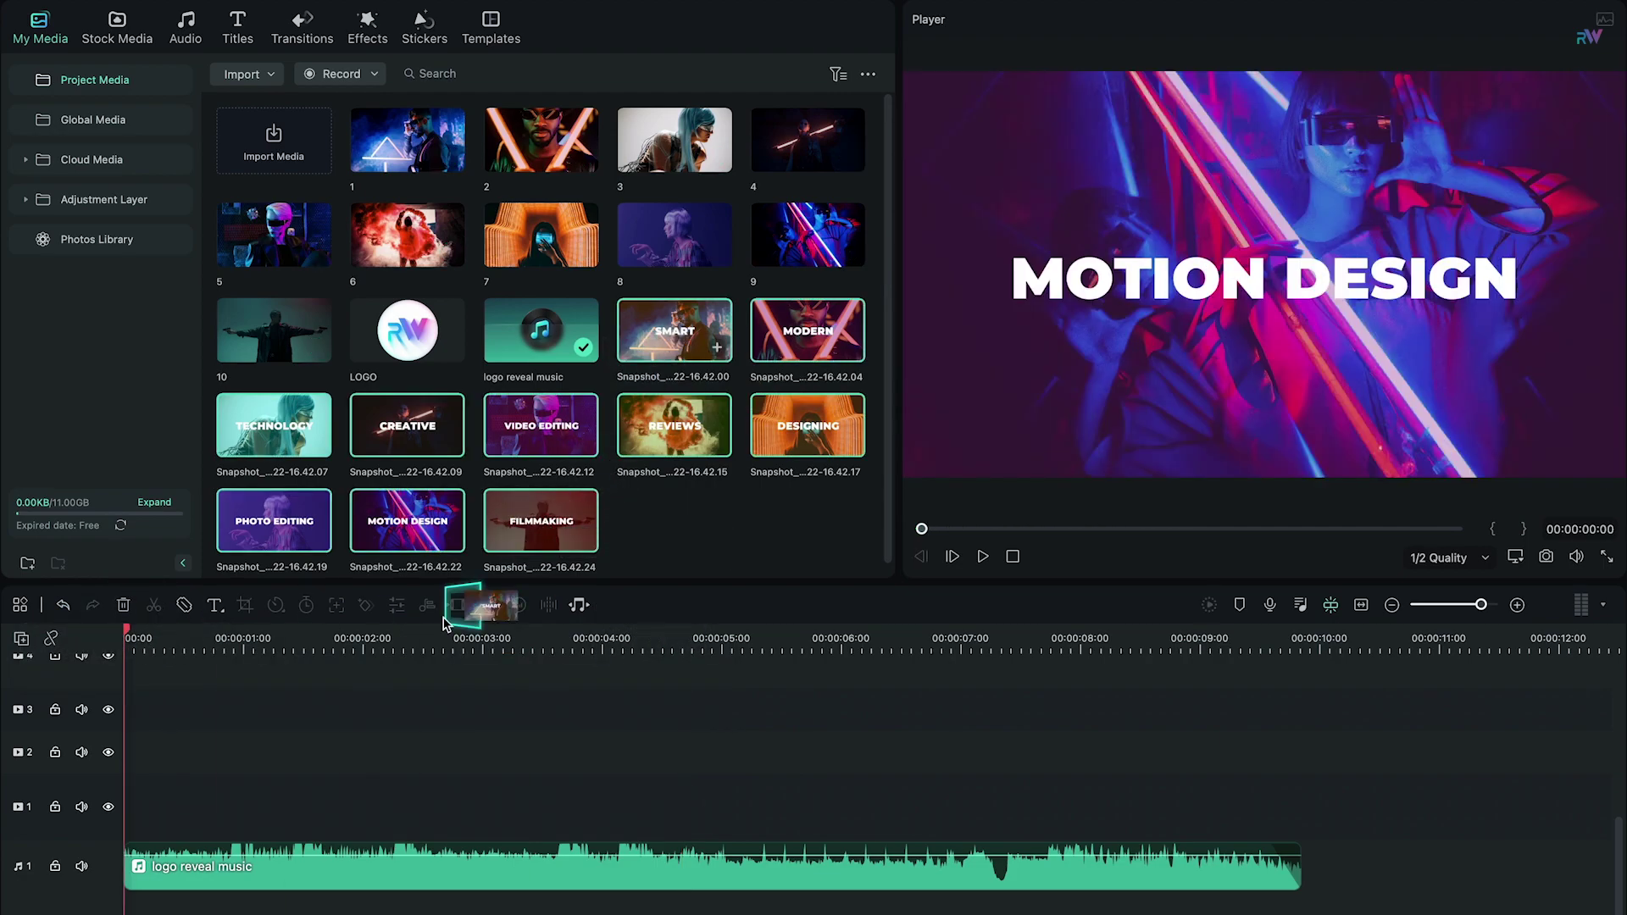
drag(631, 763, 135, 801)
mouse_move(127, 641)
mouse_down()
mouse_move(599, 648)
mouse_move(127, 648)
mouse_up()
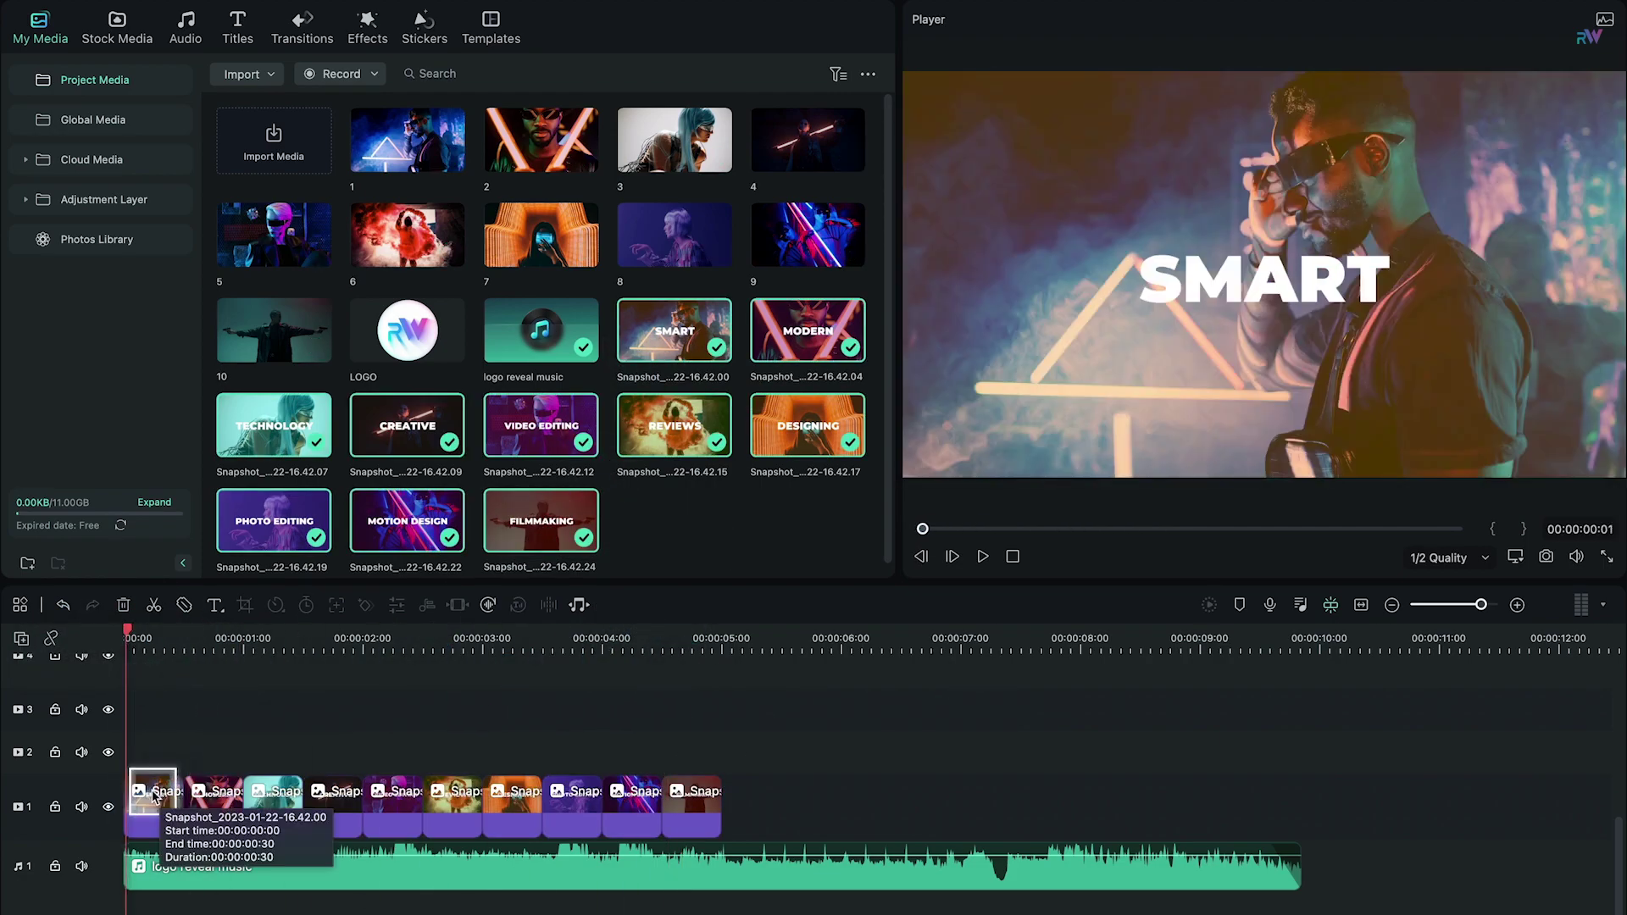
- Keyframe the SMART and MODERN snapshots to zoom from 100% to 115%
click(146, 795)
drag(1480, 604, 1489, 607)
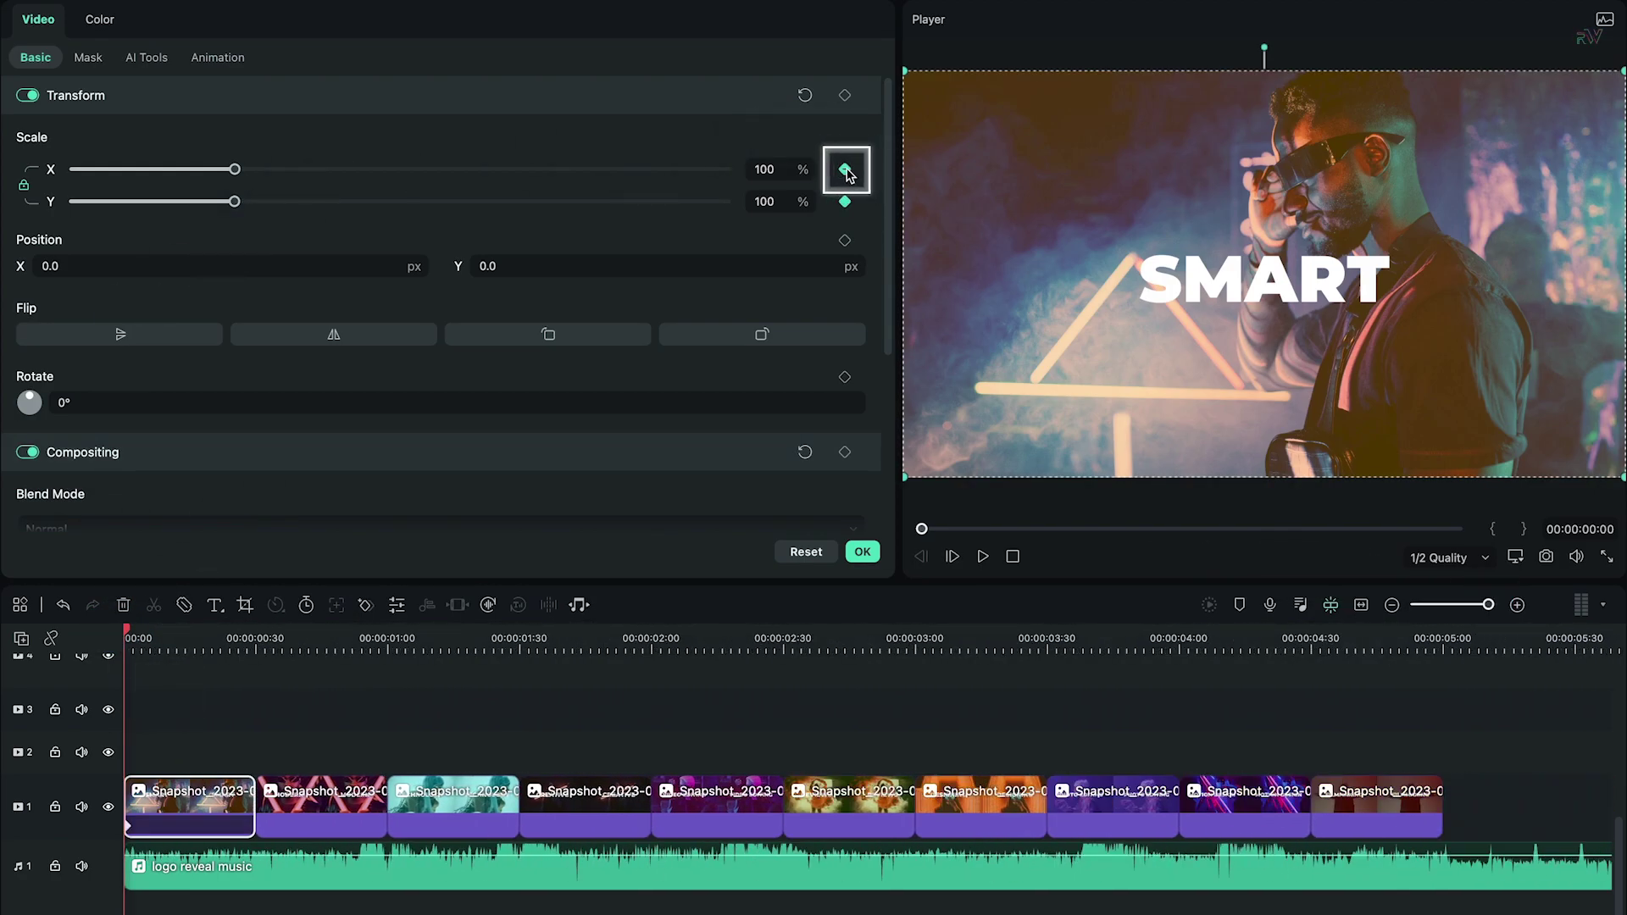
drag(131, 633, 261, 650)
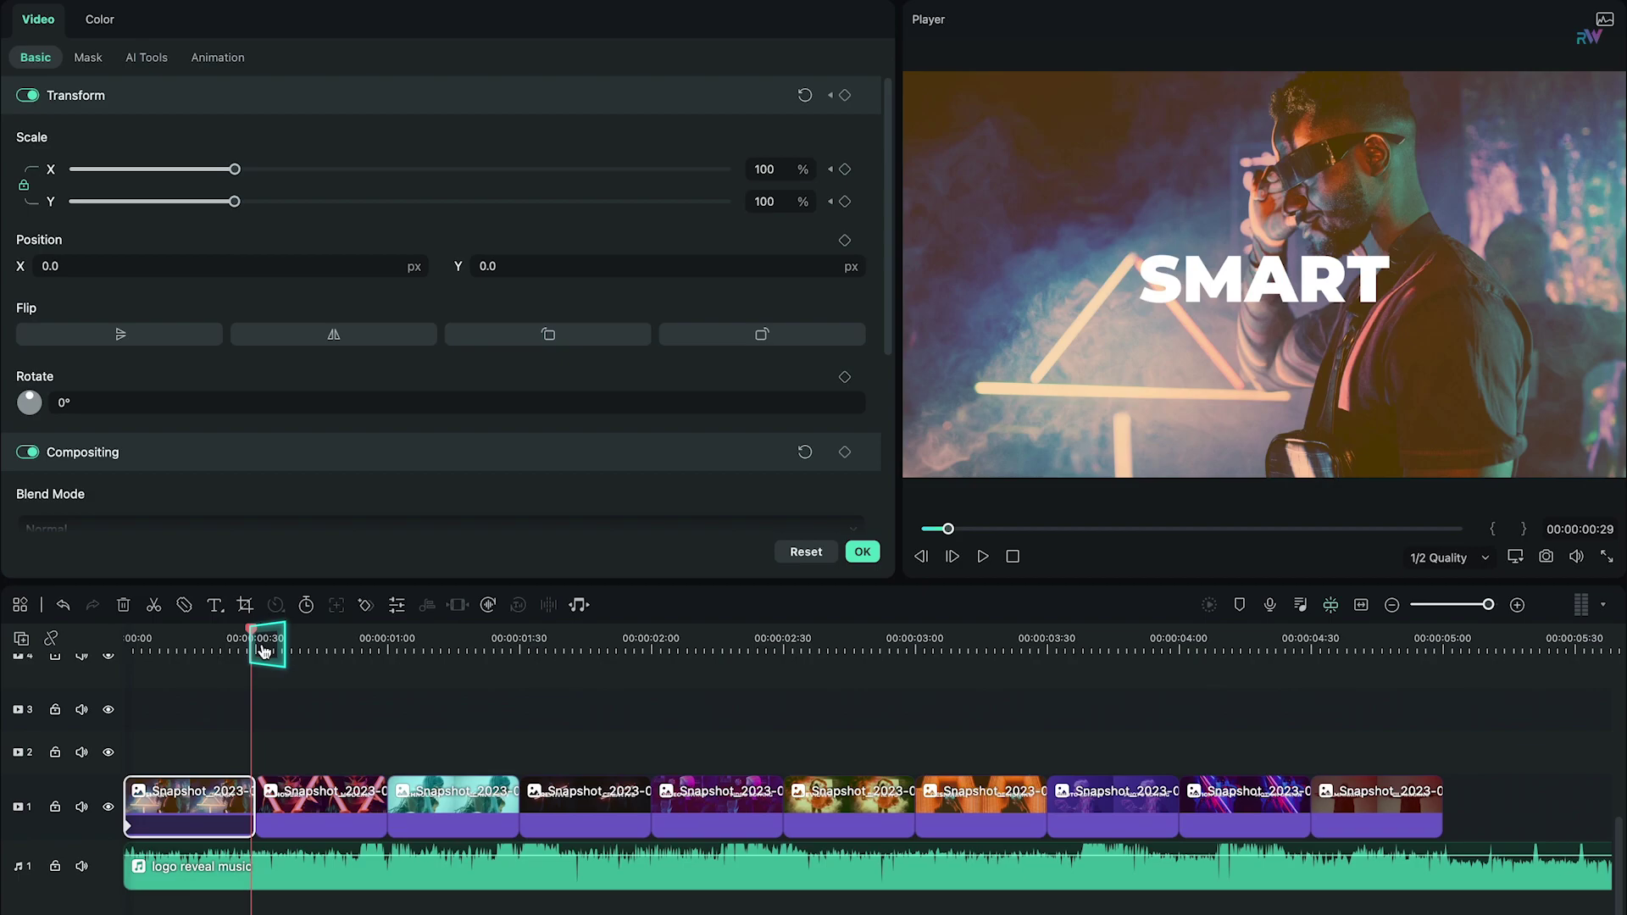
drag(237, 169, 260, 171)
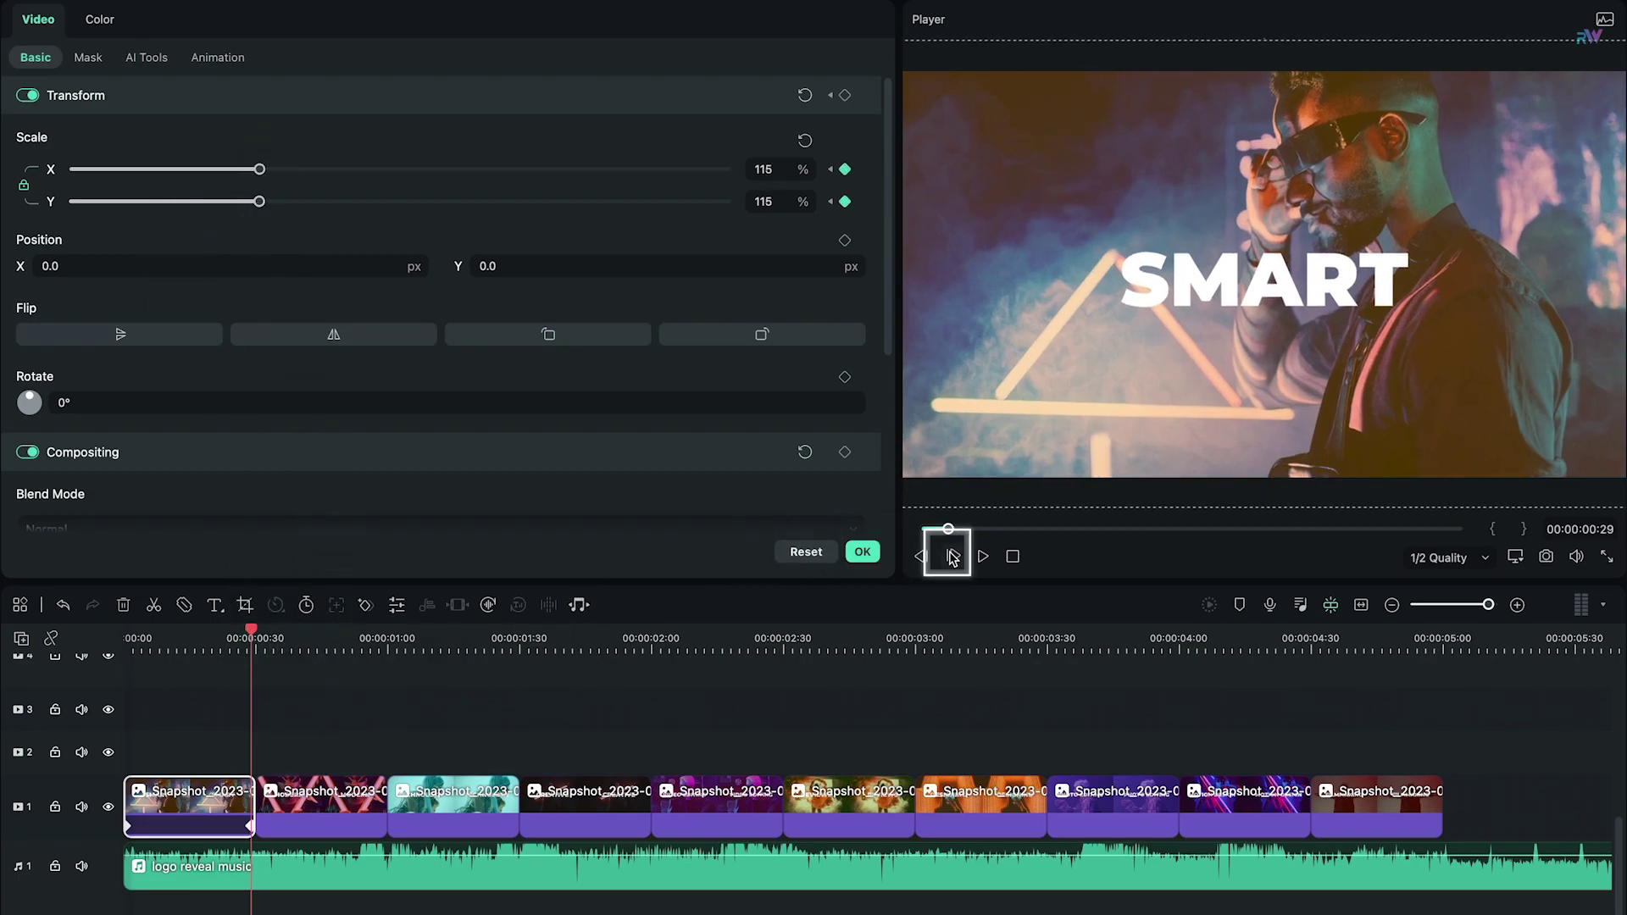
click(333, 805)
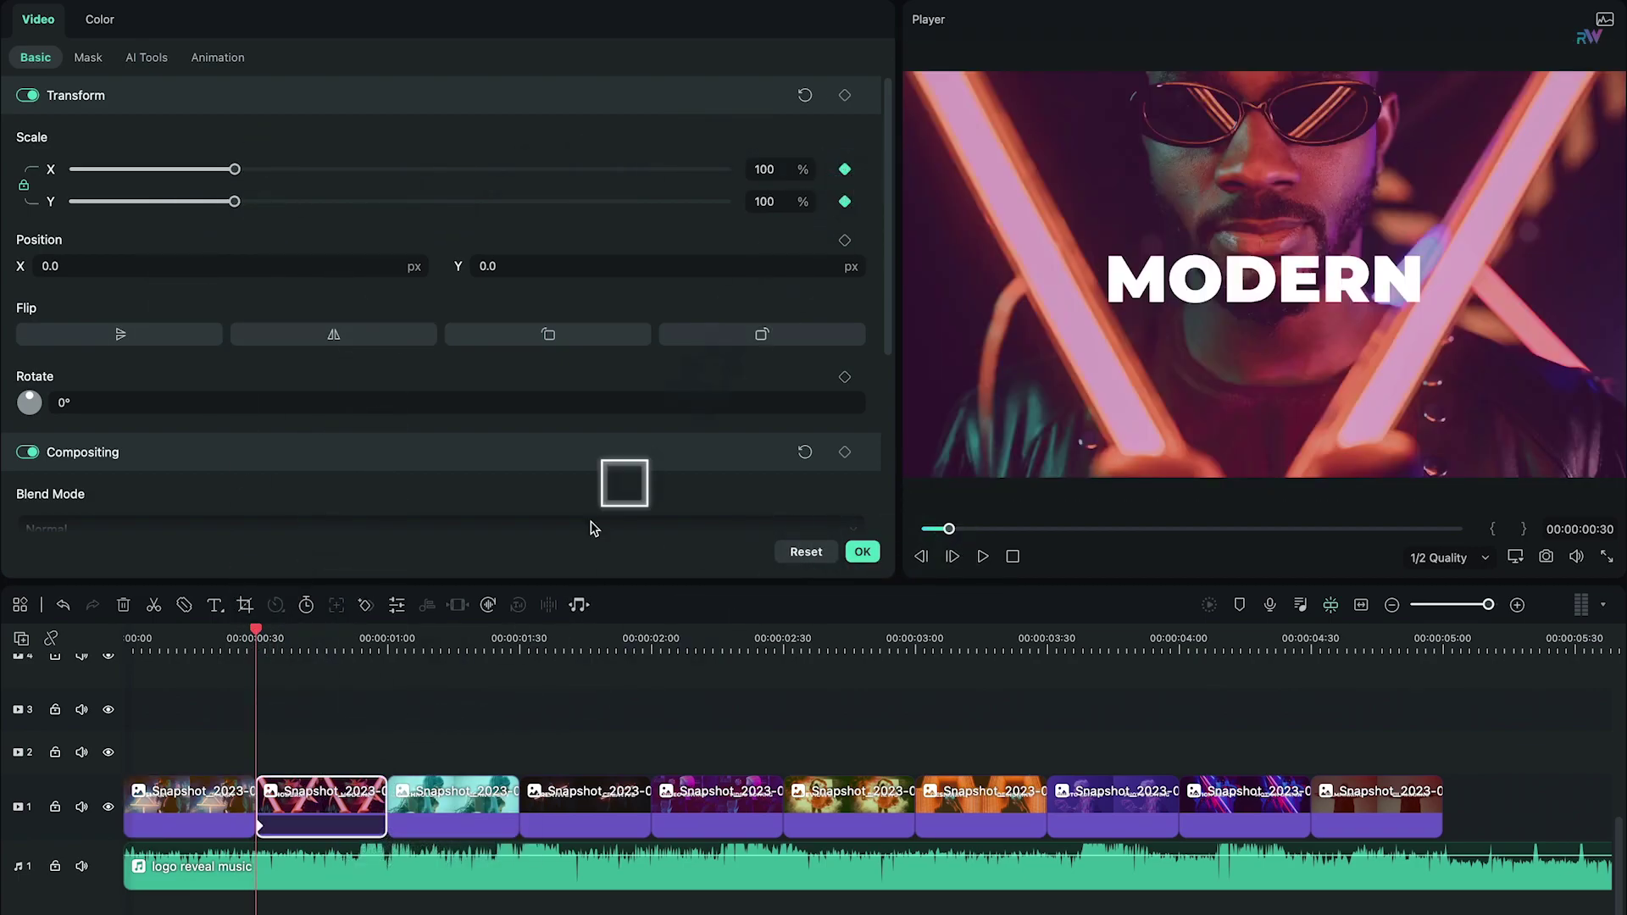
click(953, 556)
click(953, 556)
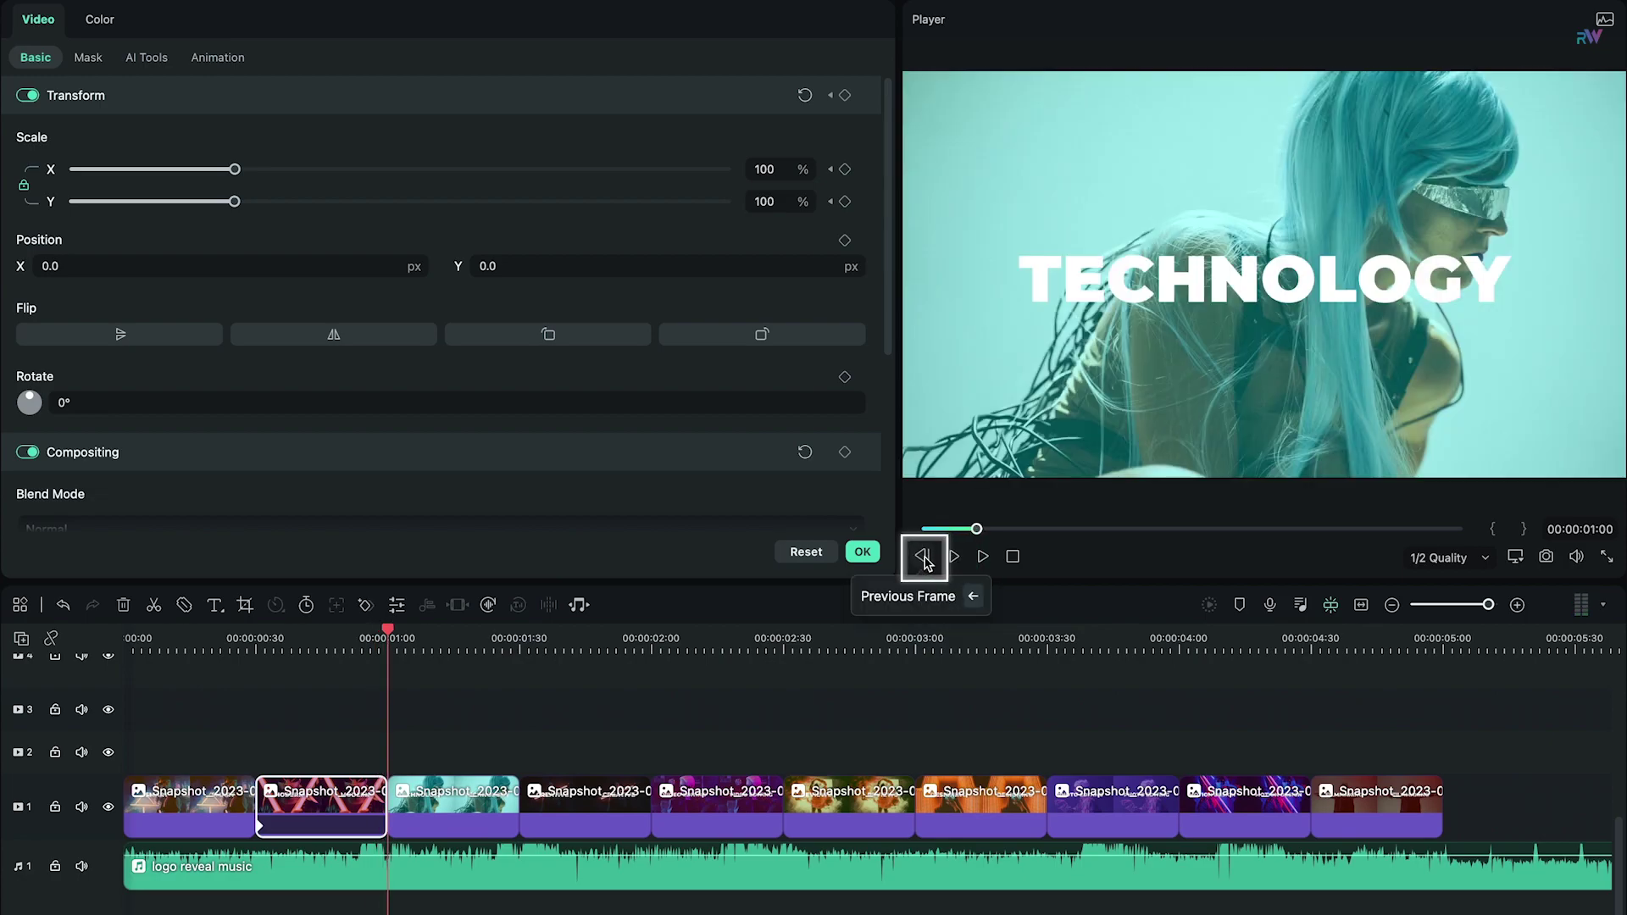
drag(251, 190, 264, 188)
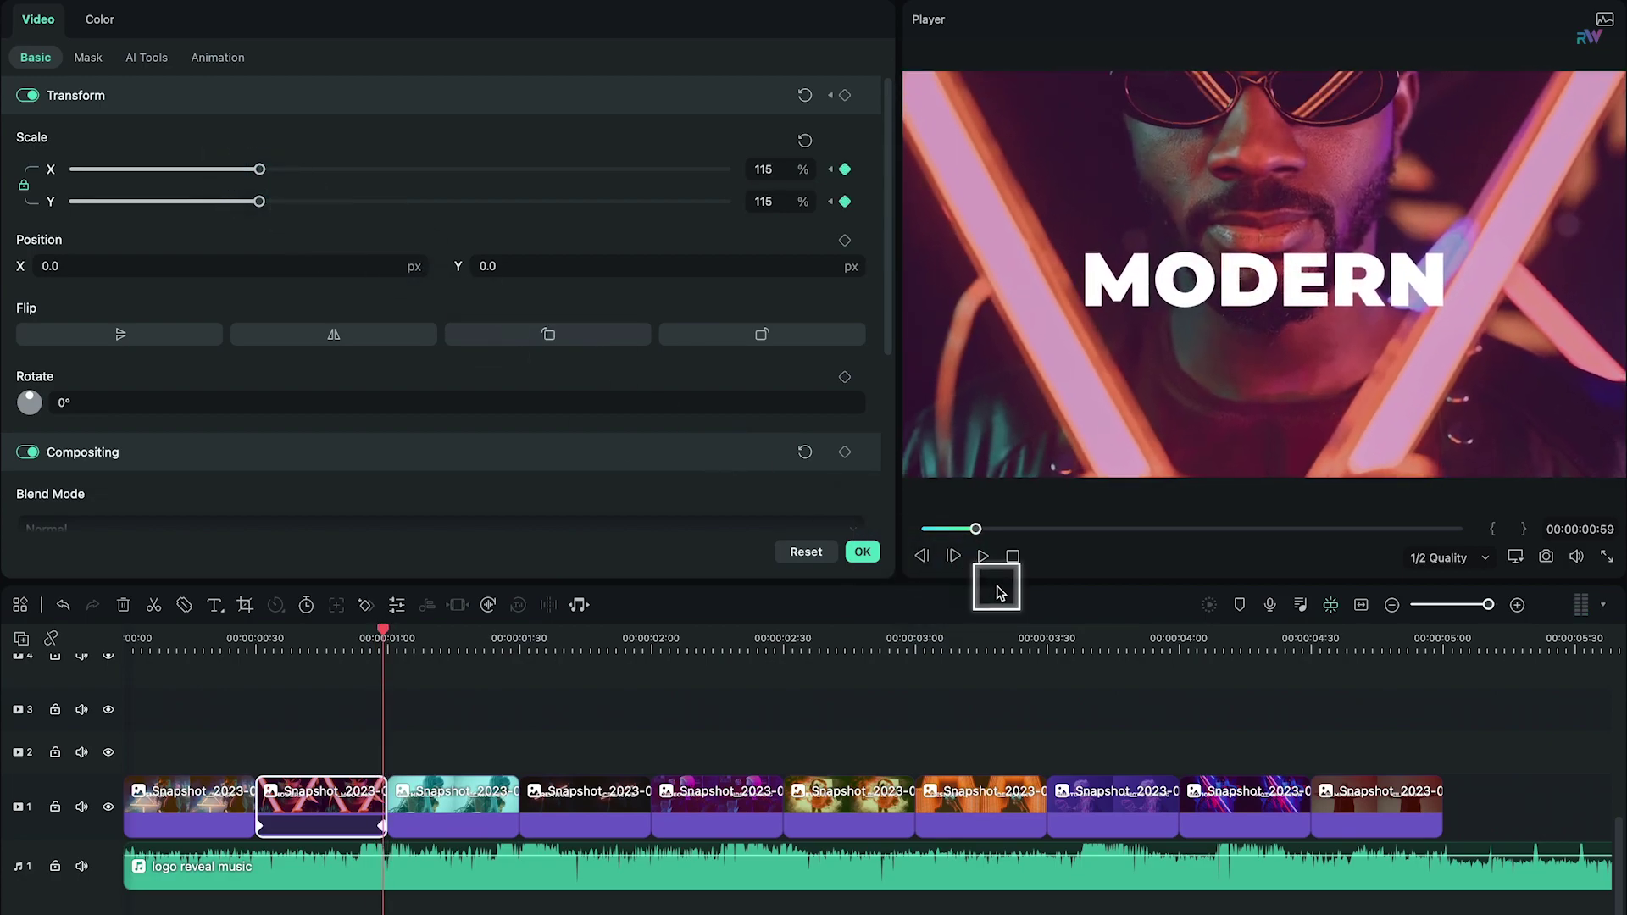
- Keyframe the TECHNOLOGY snapshot to zoom from 100% to 115%
click(953, 555)
click(511, 779)
click(845, 169)
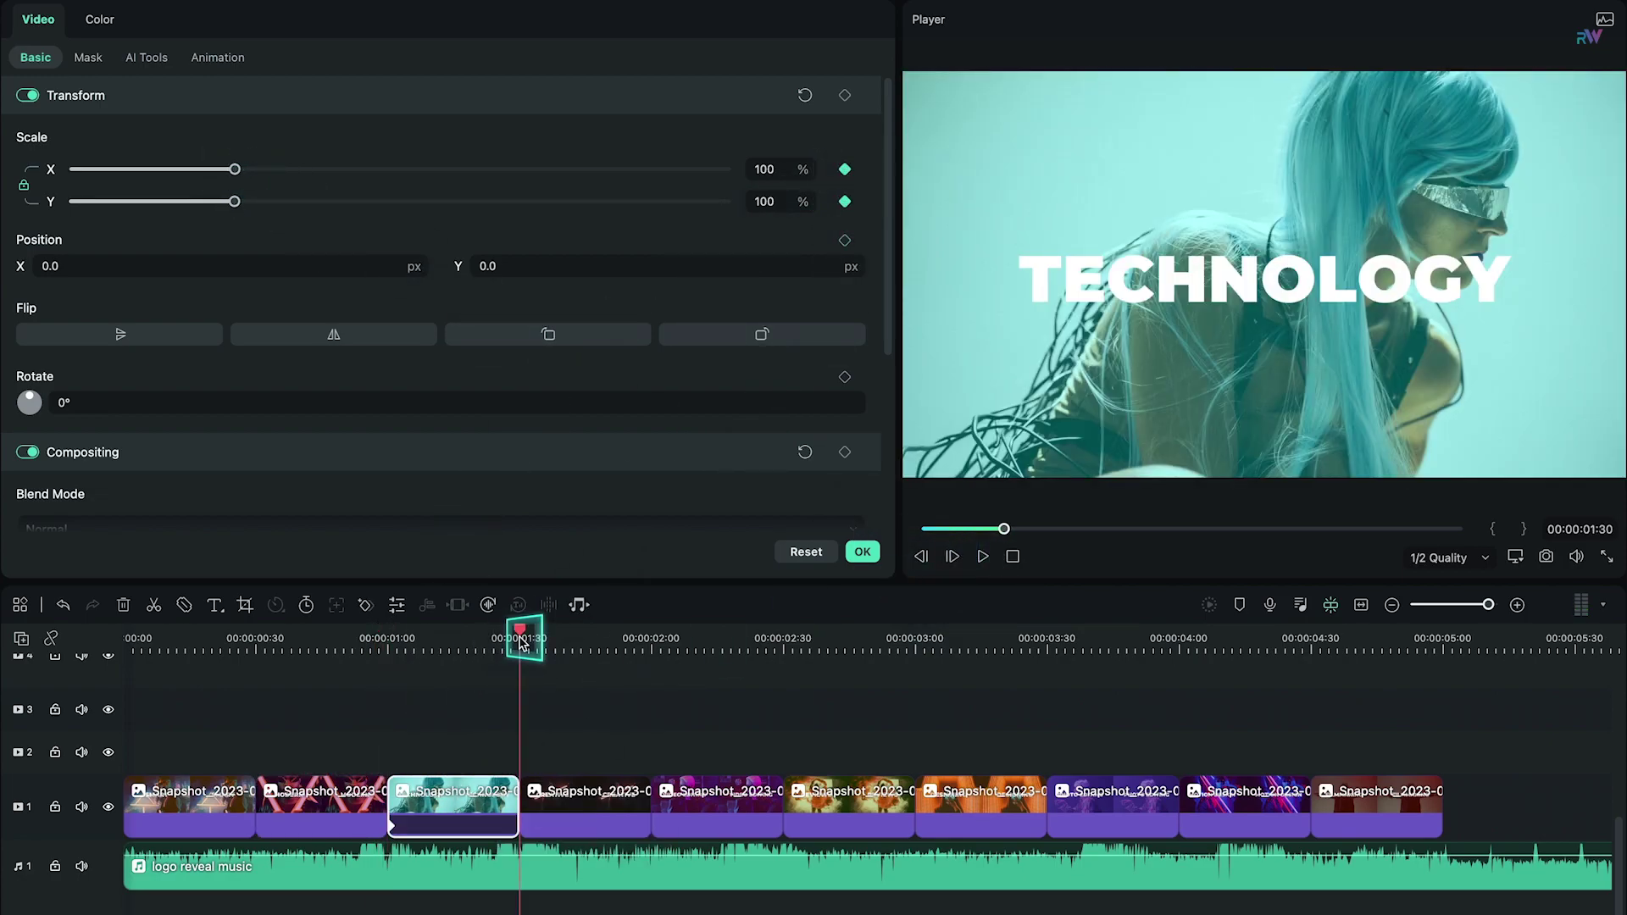
click(921, 555)
drag(236, 171, 259, 170)
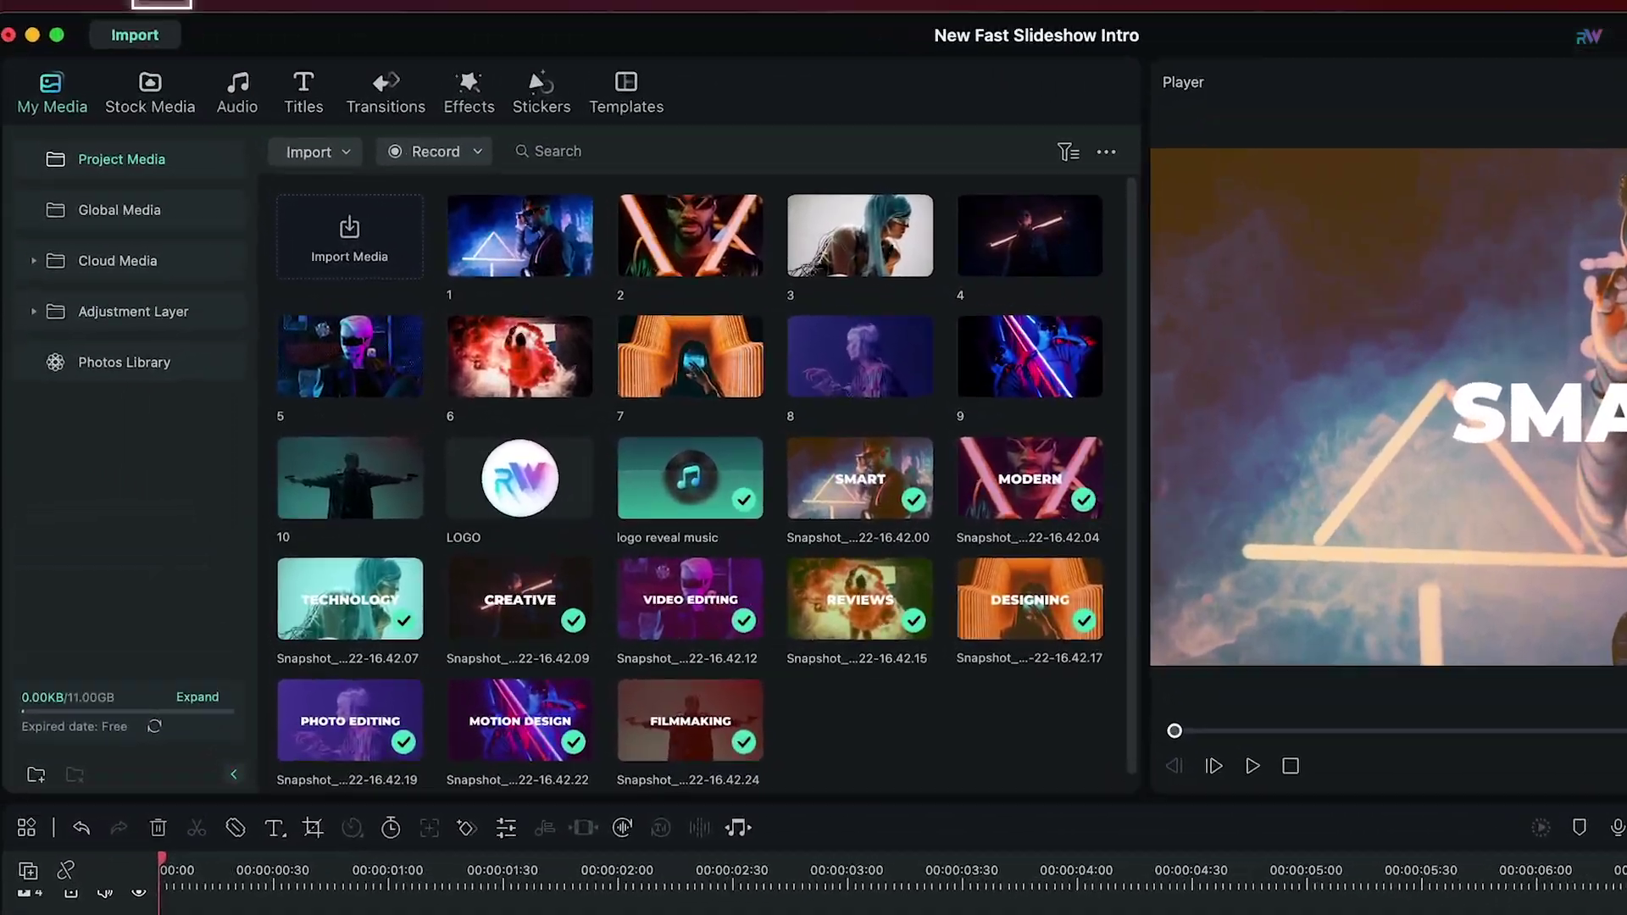
- Check the default Photo Duration in Filmora's editing preferences
click(84, 10)
click(206, 120)
click(1127, 375)
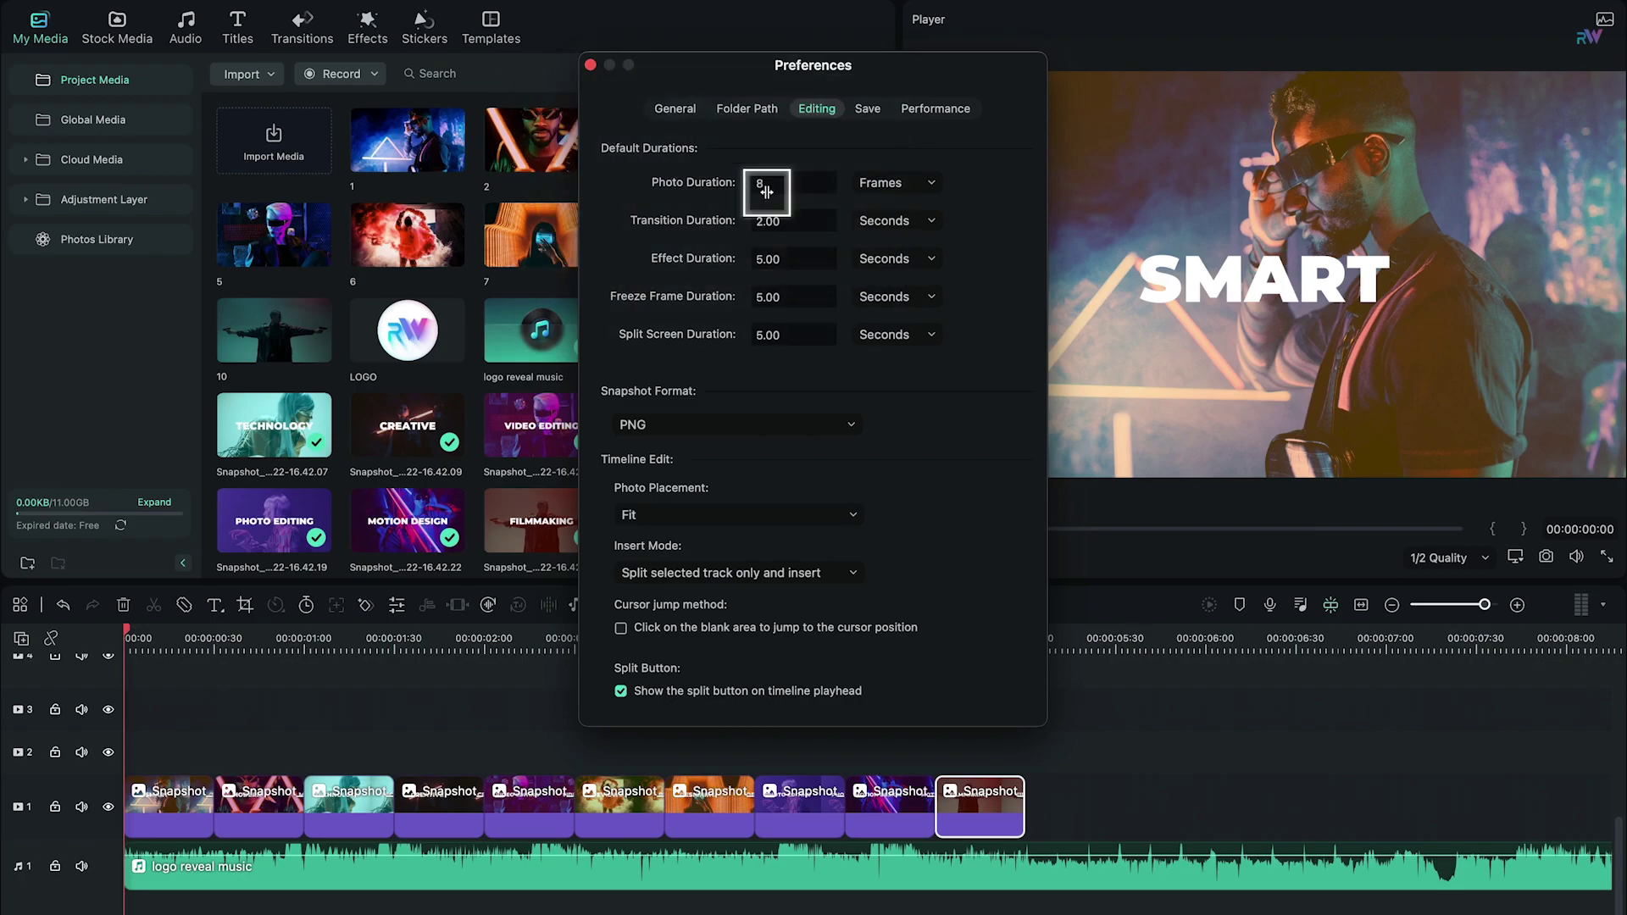
click(591, 66)
- Add the downloaded white clip after the last snapshot and paste copies of it on track 1
click(117, 27)
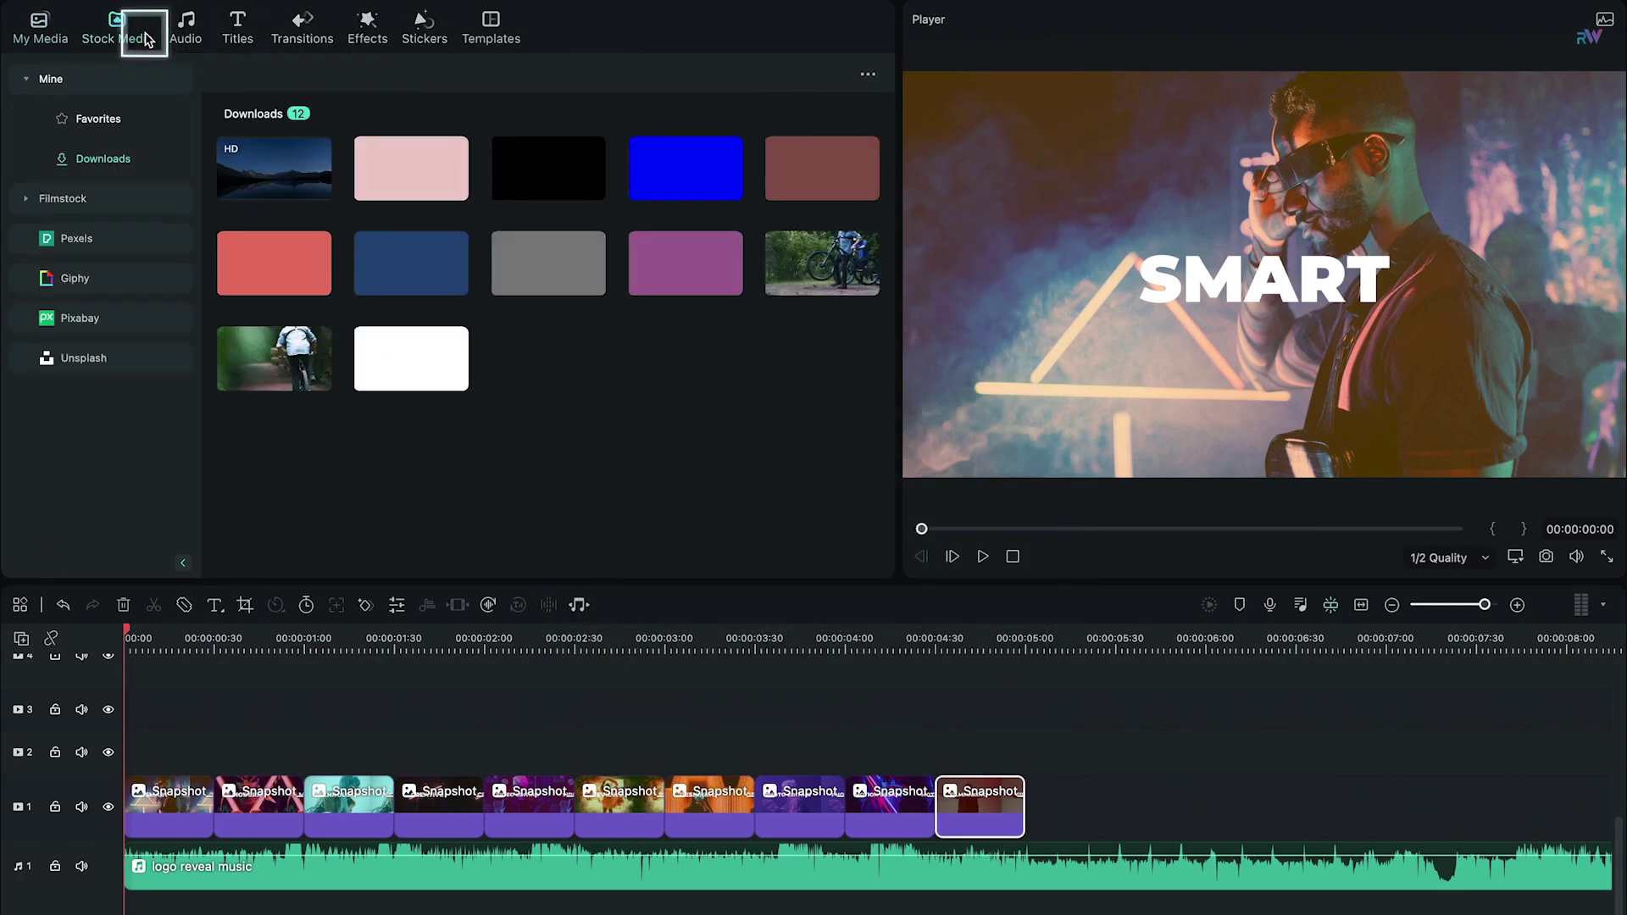
drag(372, 363, 1037, 805)
drag(1483, 604, 1489, 604)
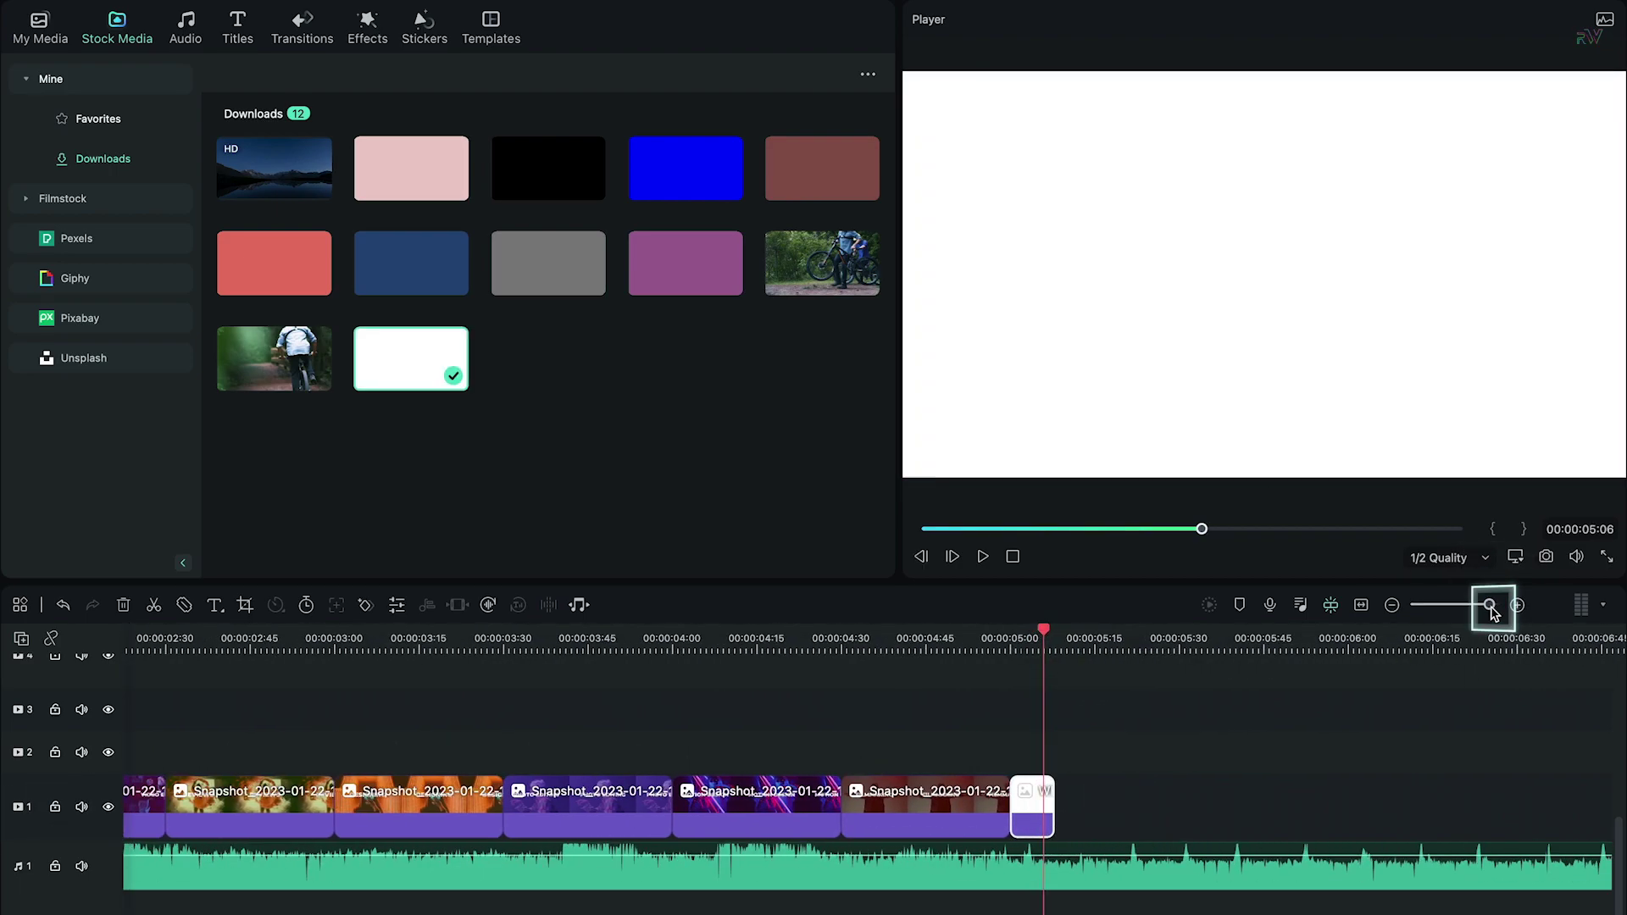
right_click(421, 797)
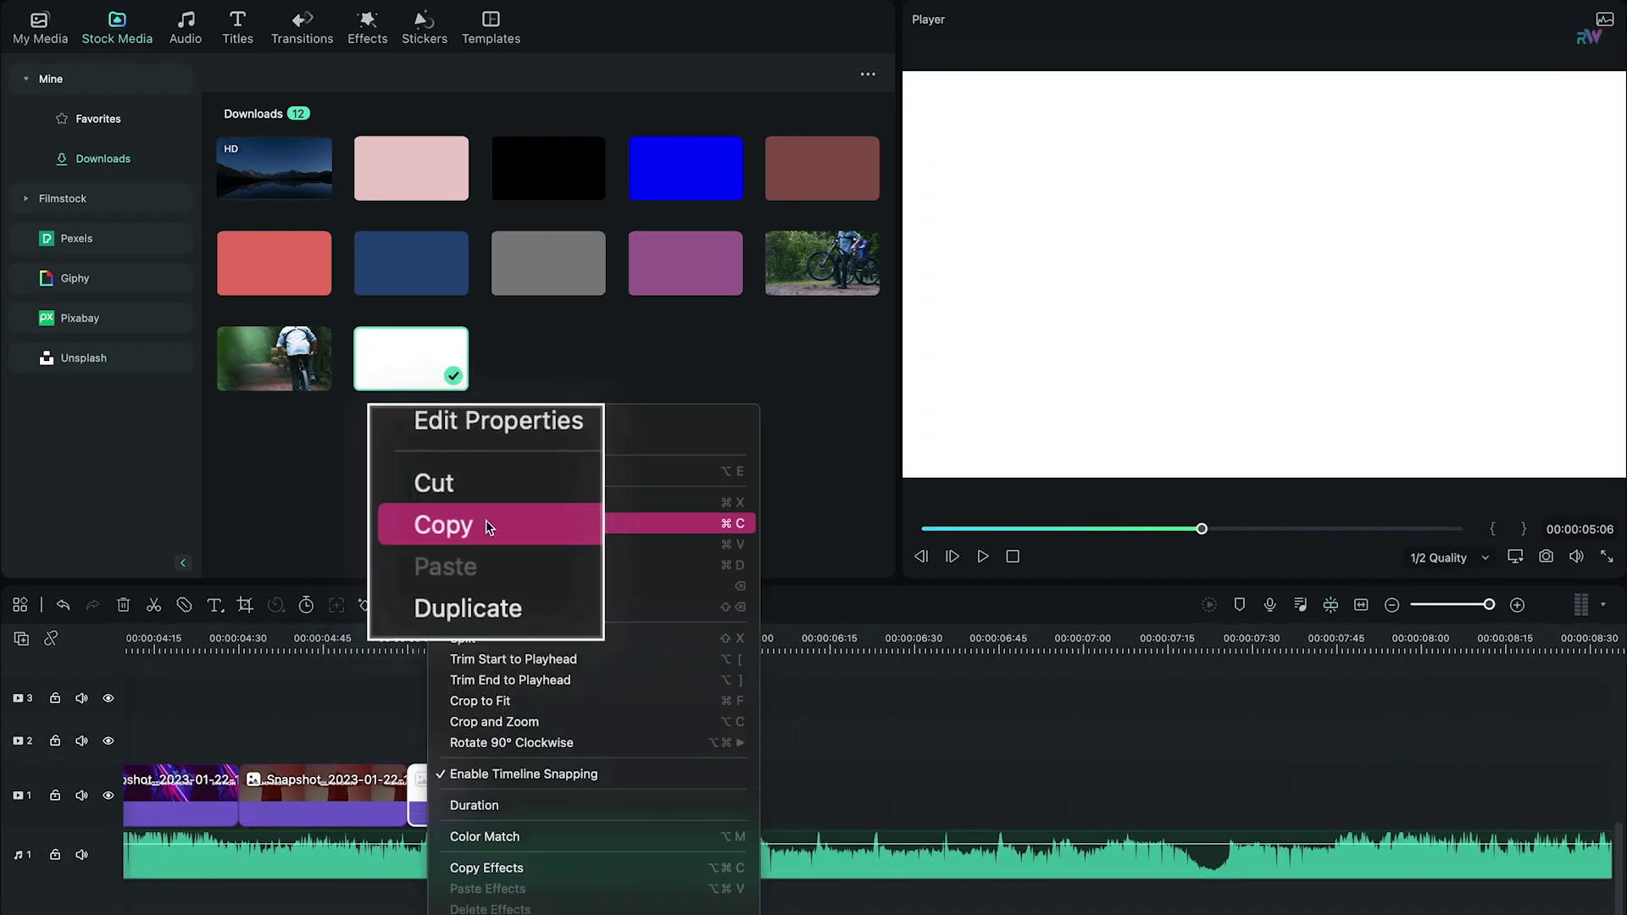
click(483, 525)
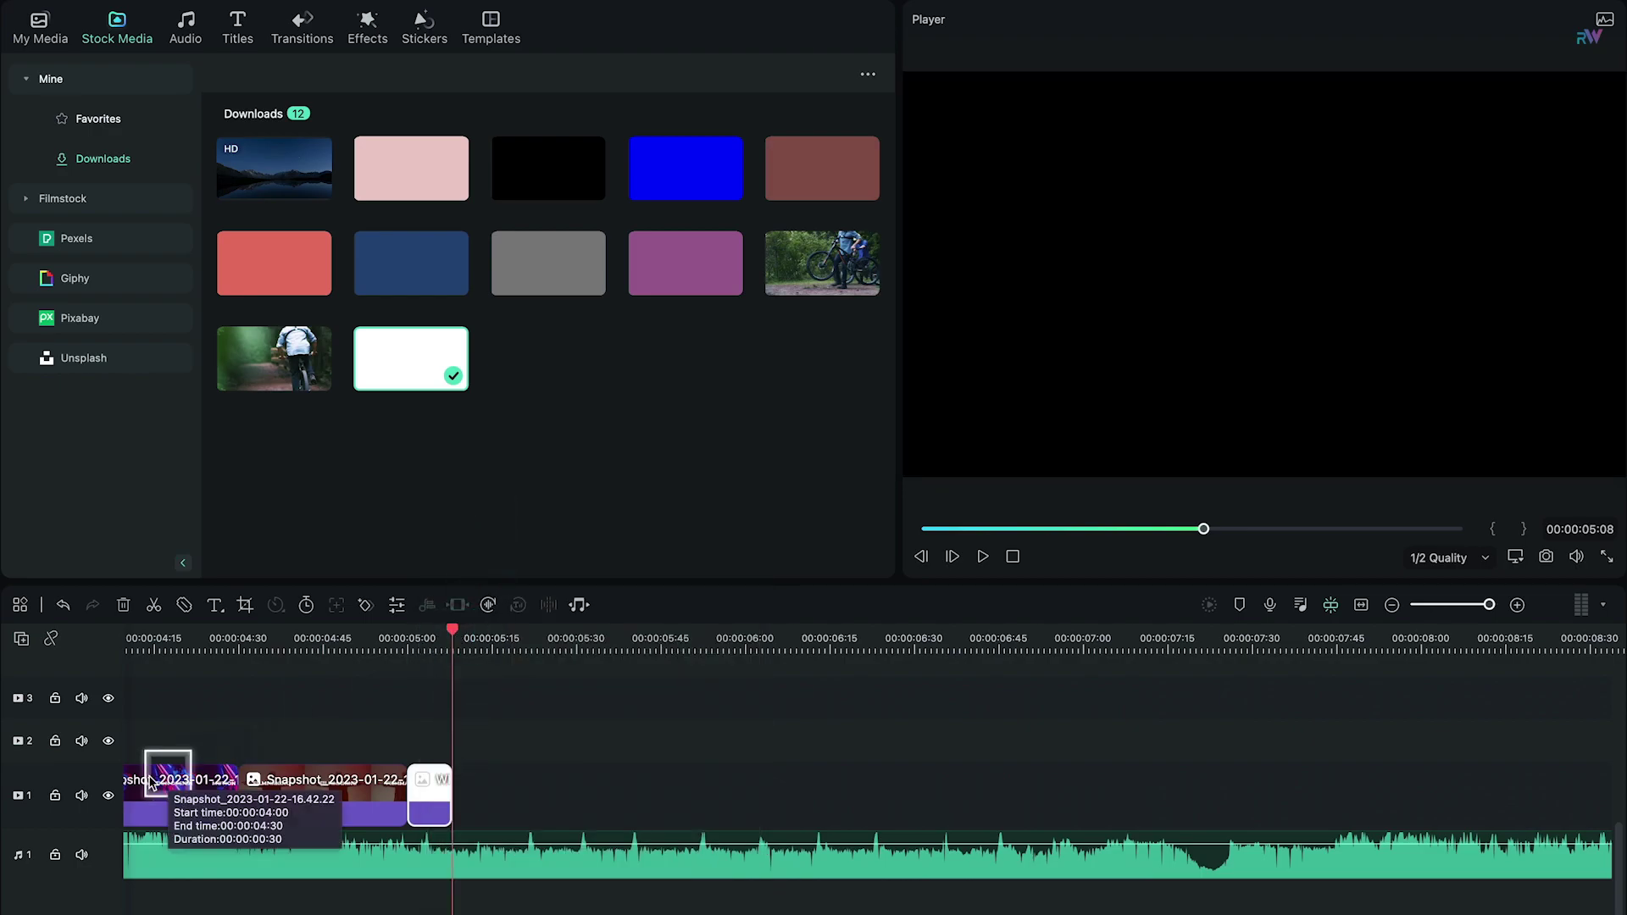
click(17, 793)
key(ctrl+v)
key(ctrl+v)
key(ctrl+v)
key(ctrl+v)
key(ctrl+v)
key(ctrl+v)
key(ctrl+v)
key(ctrl+v)
key(ctrl+v)
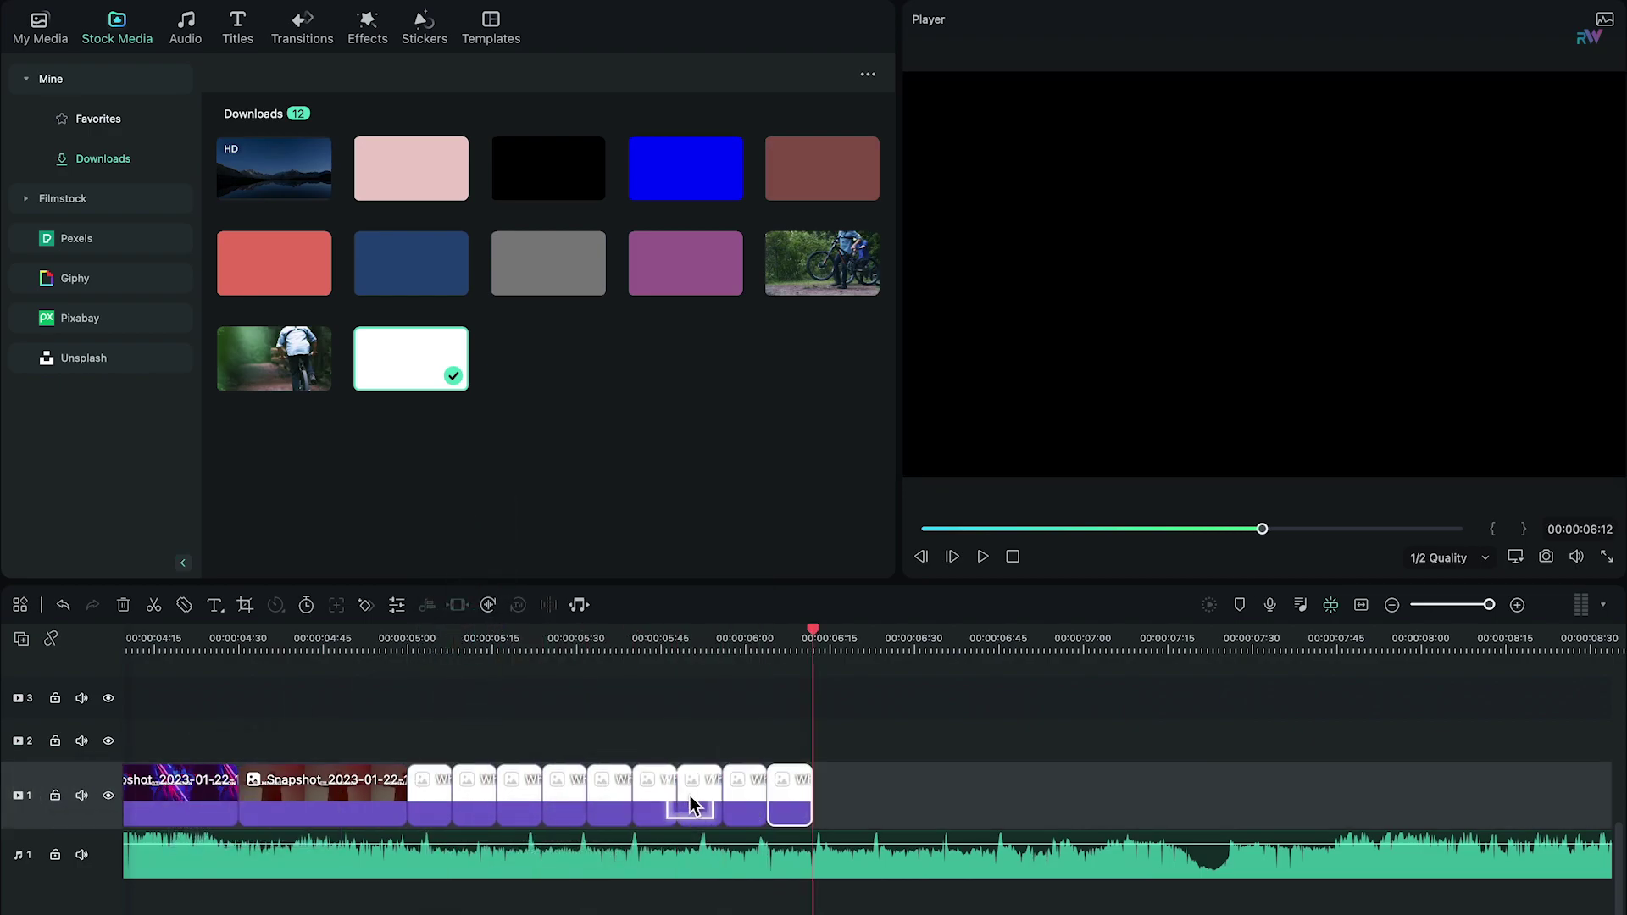
click(39, 30)
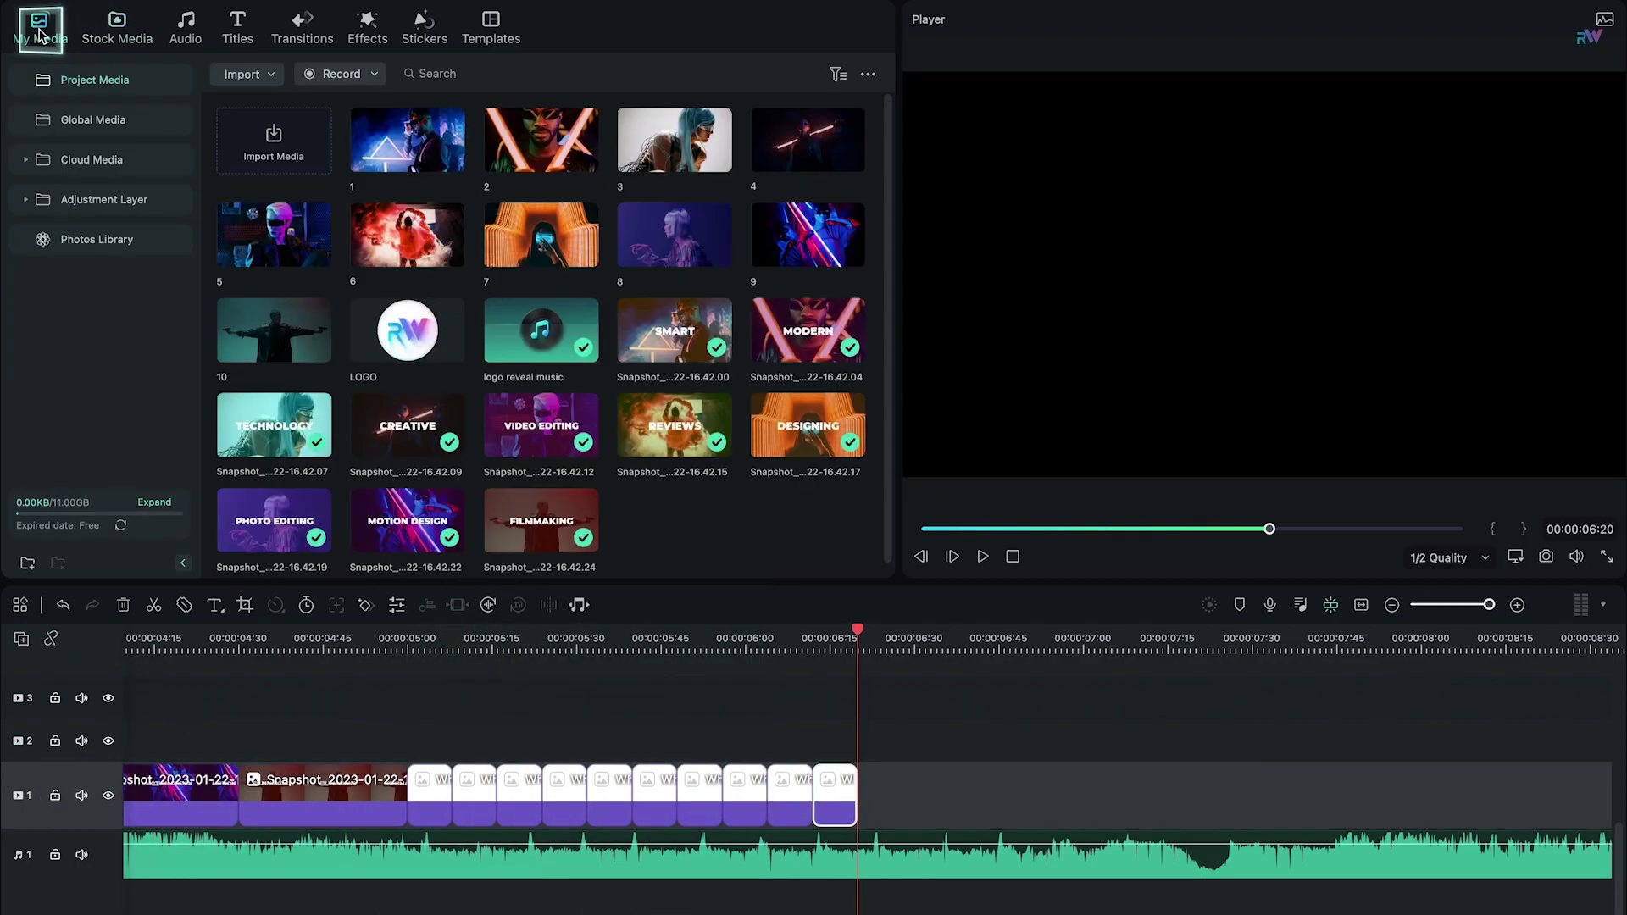
- Select photos 1–10 and change the default Photo Duration to 9
click(383, 163)
shift+click(268, 351)
click(132, 13)
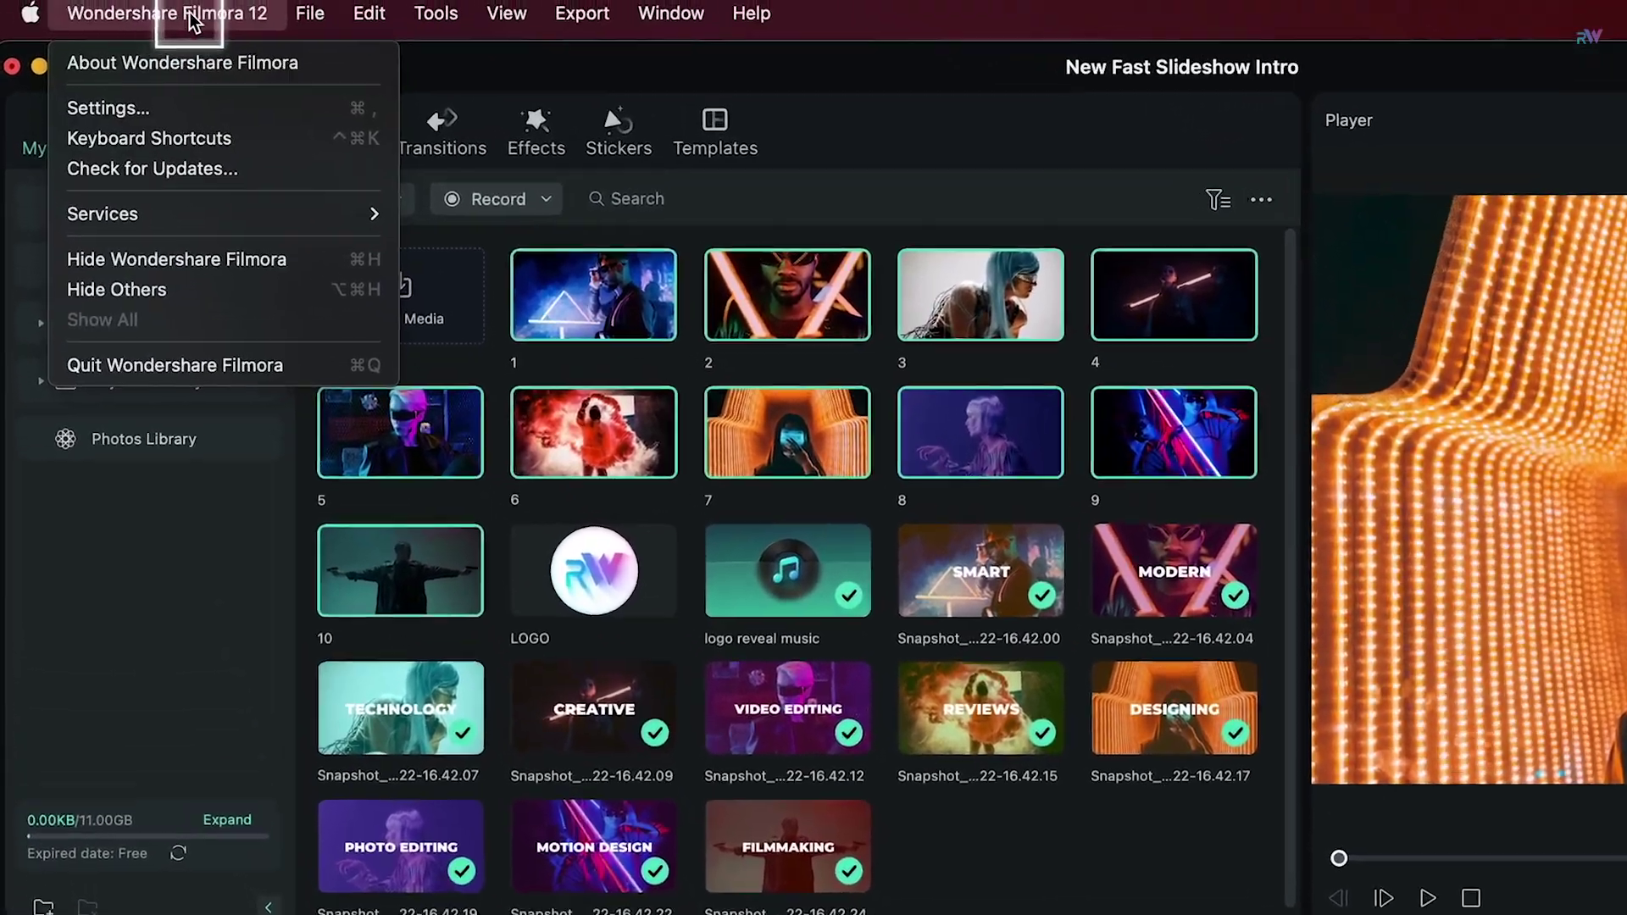
click(157, 108)
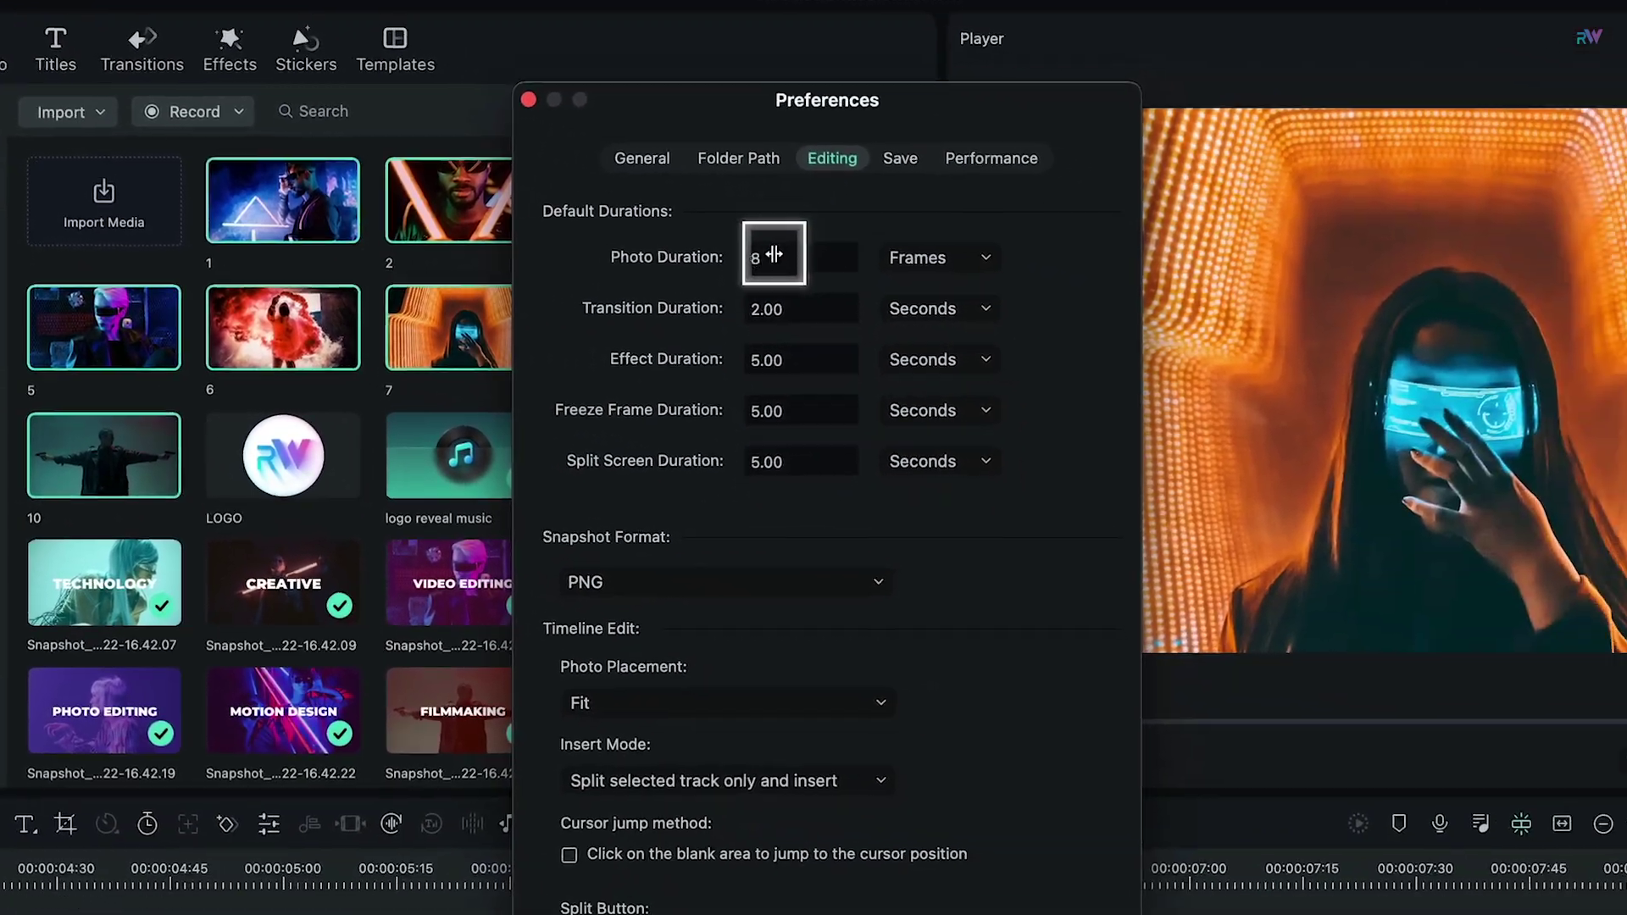
key(BackSpace)
text(9)
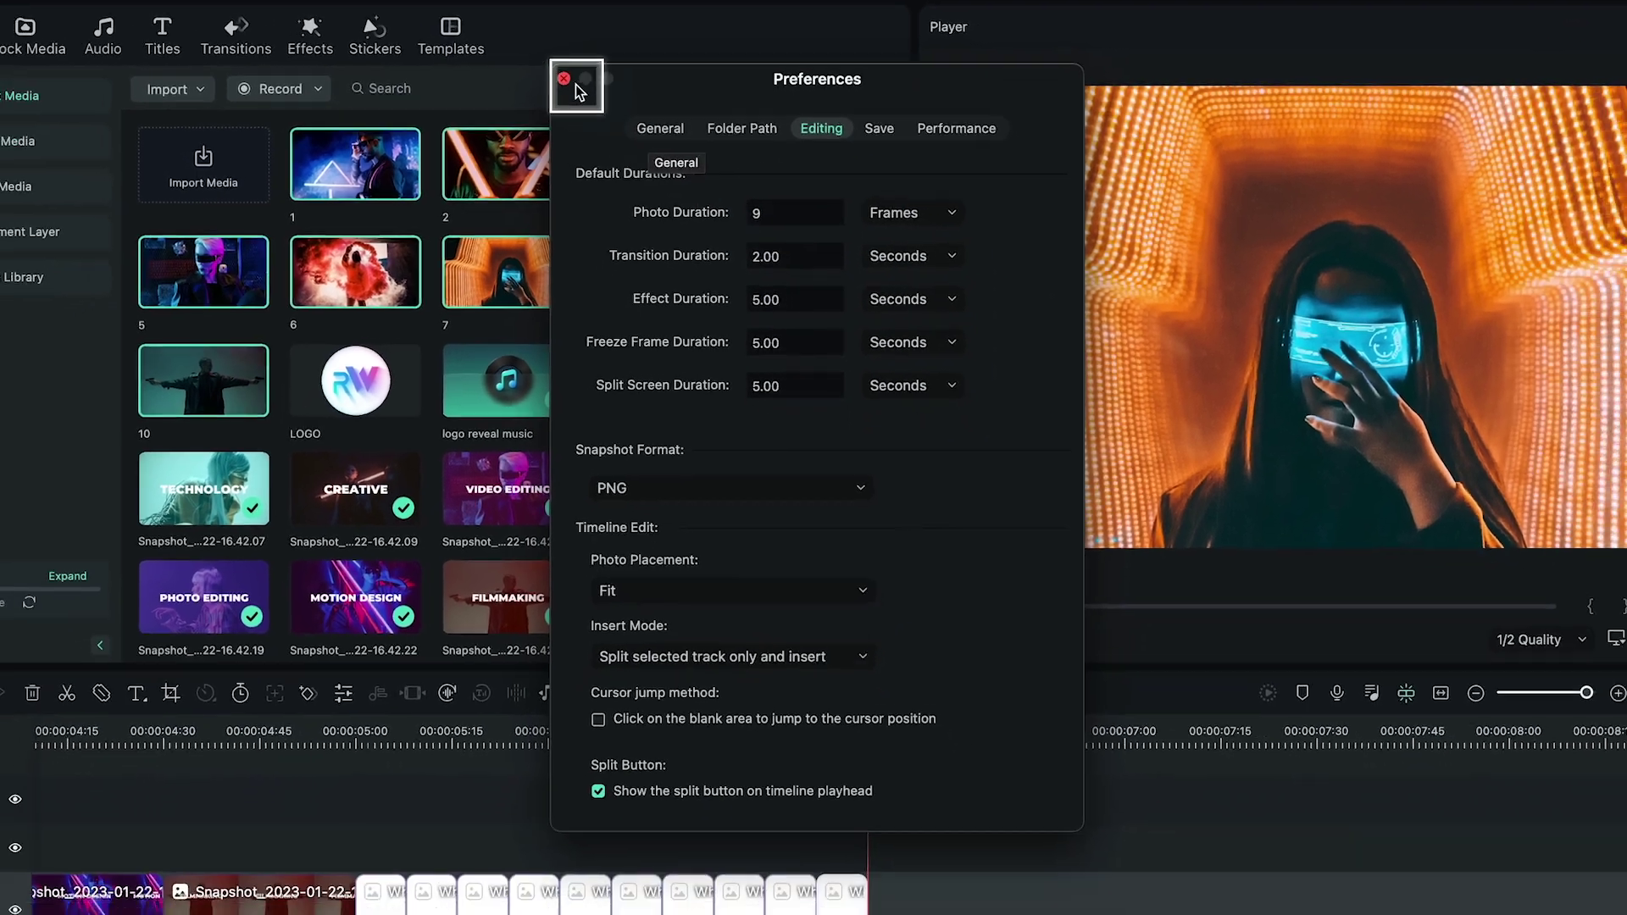
click(564, 79)
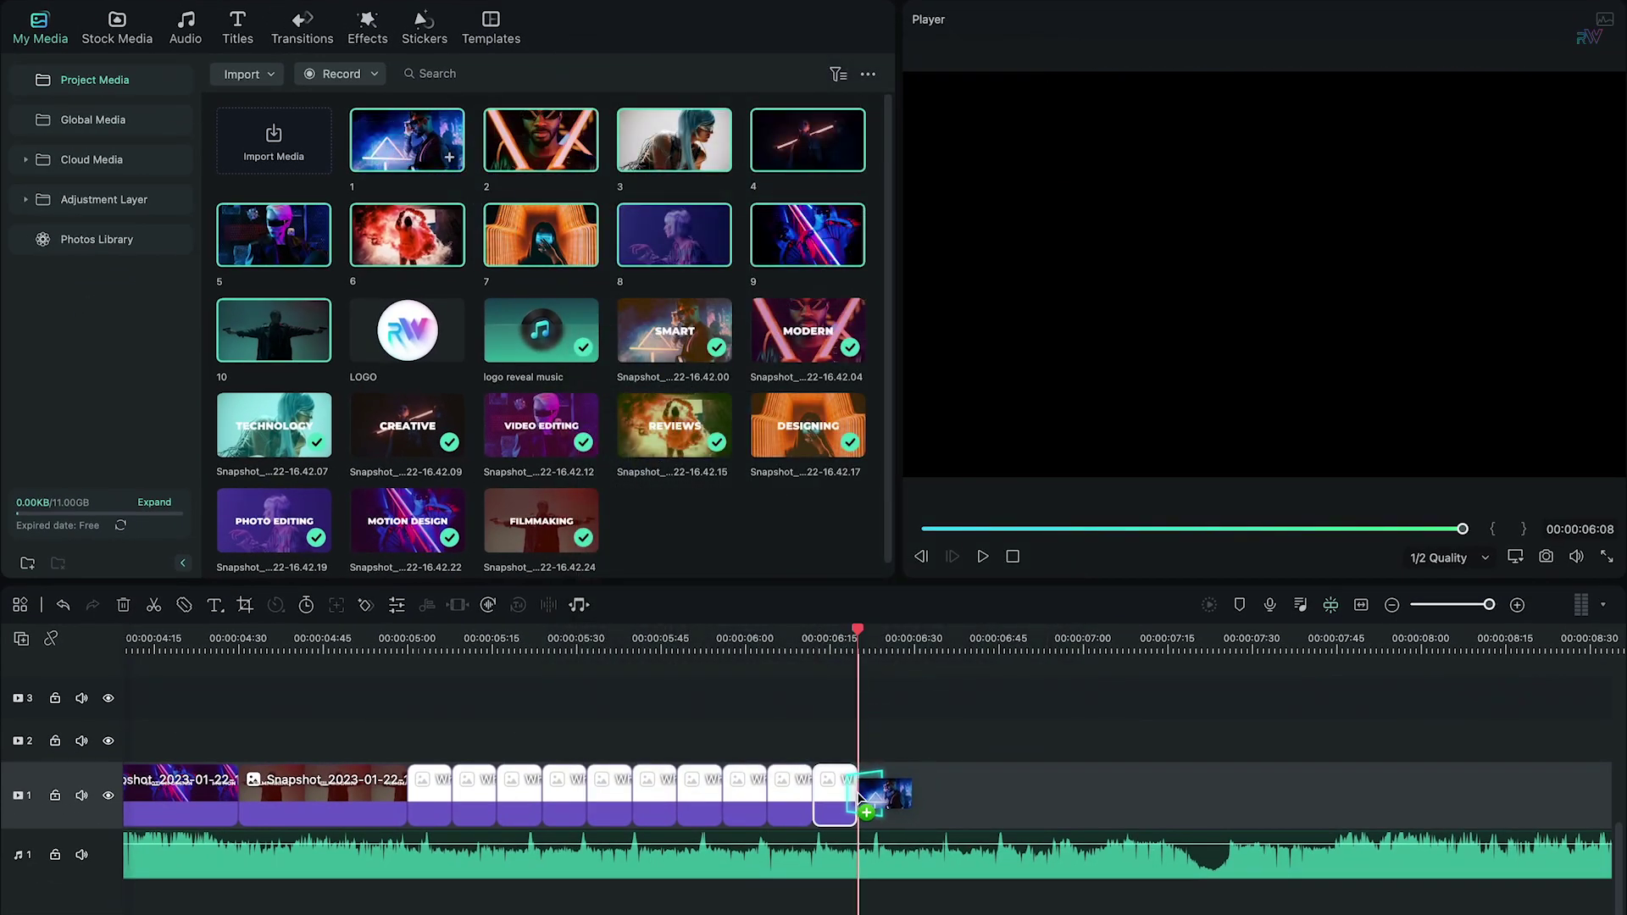
- Add photos 1–10 to track 1 and alternate photos 1–4 with white clips after the snapshots
drag(860, 800, 967, 767)
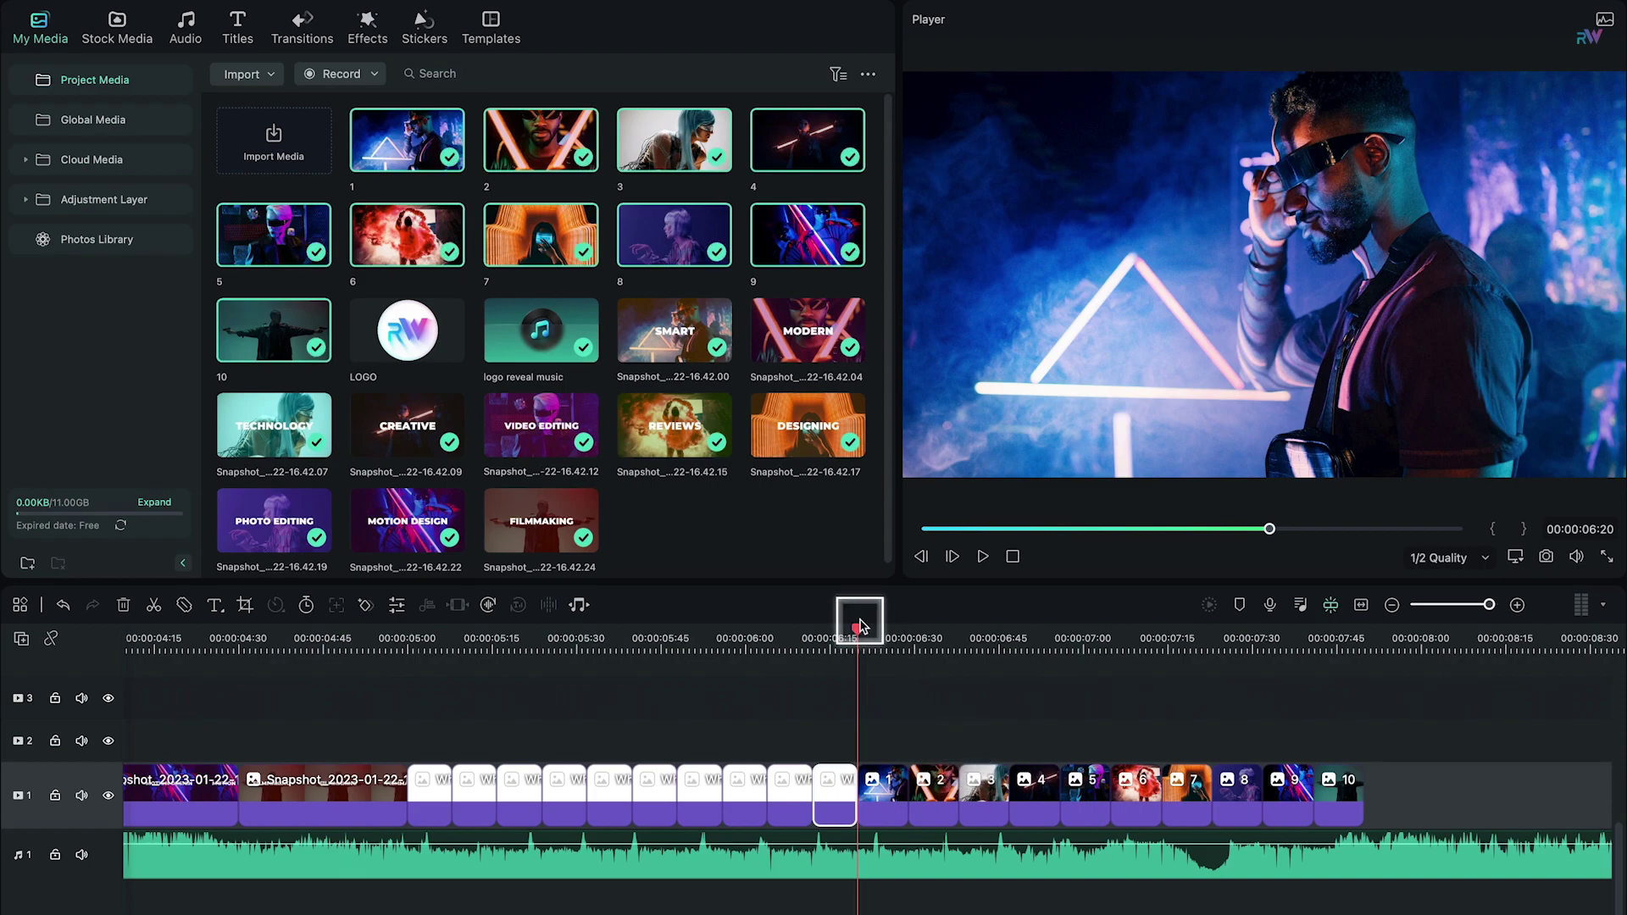
drag(1364, 718, 904, 797)
drag(1305, 796, 455, 649)
click(456, 649)
drag(896, 793, 526, 792)
drag(1352, 796, 570, 796)
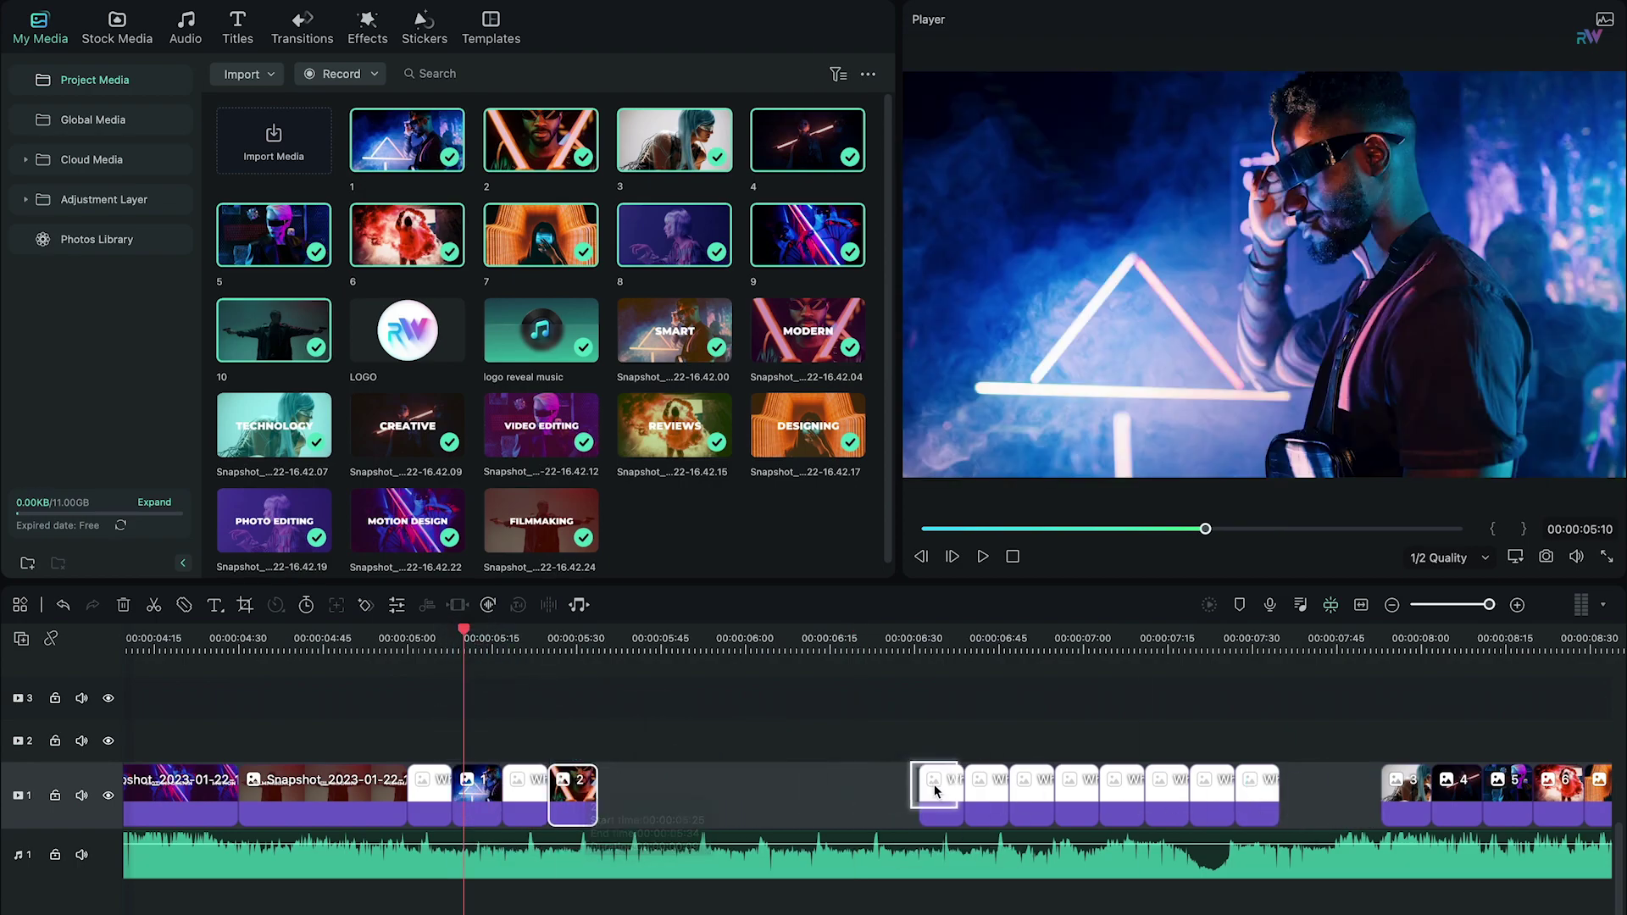
drag(932, 797, 612, 796)
drag(1395, 797, 659, 796)
drag(987, 797, 716, 796)
drag(1454, 792, 767, 792)
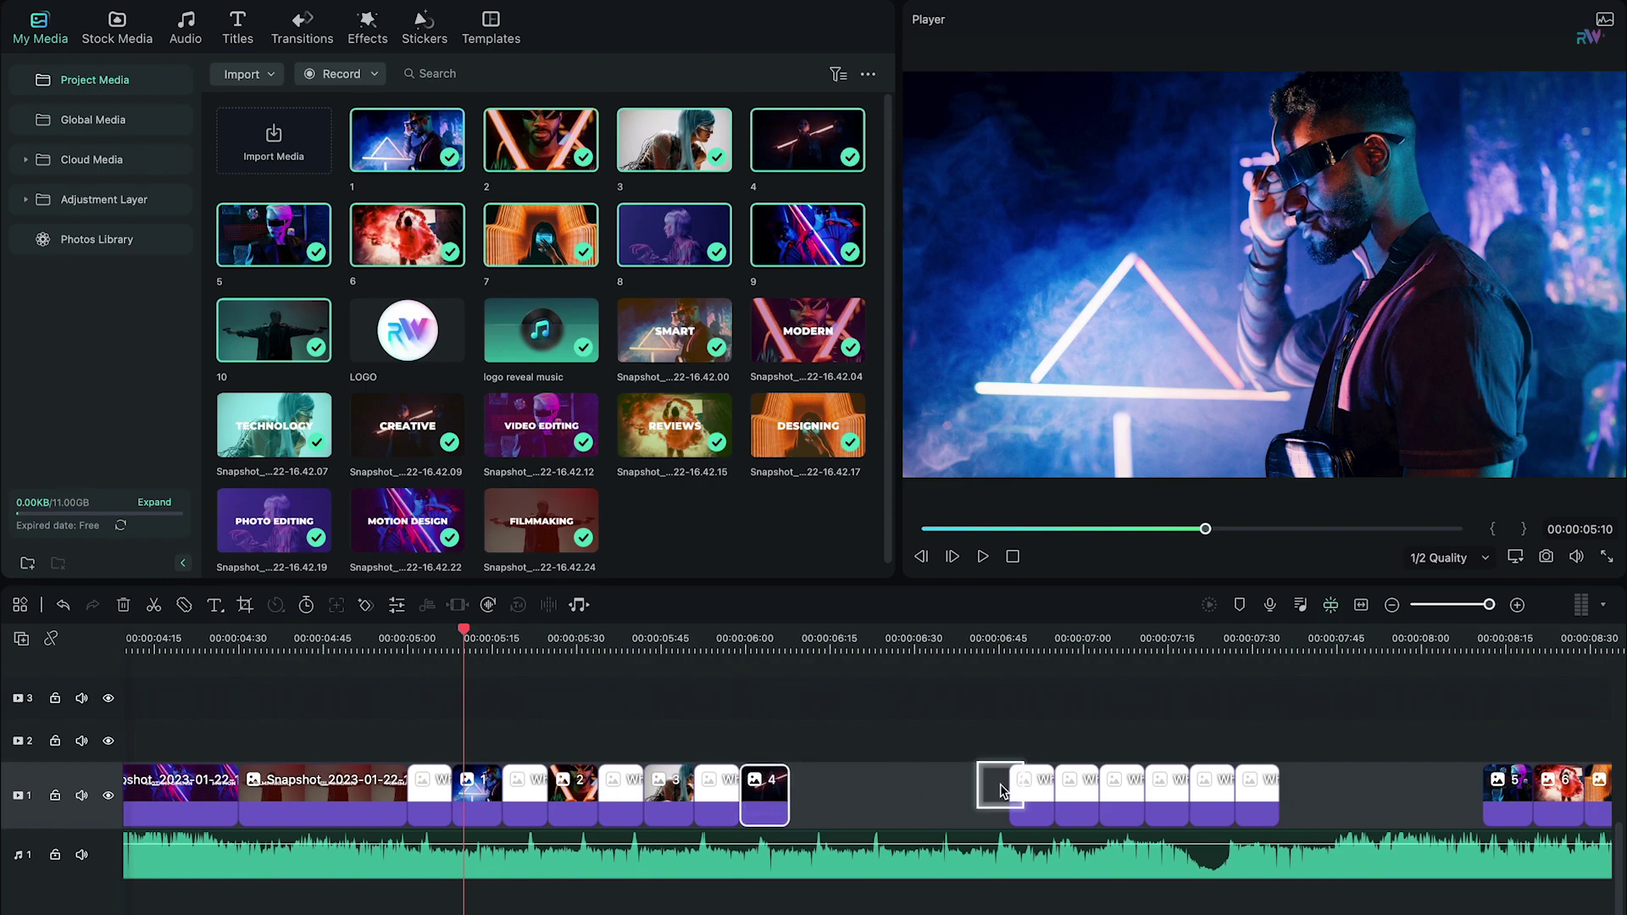
drag(1017, 792, 814, 792)
- Continue the alternating row with photos 5–10, each followed by a white clip
scroll(1025, 781, right, 3)
drag(1508, 792, 656, 792)
drag(1305, 792, 703, 792)
drag(864, 792, 750, 792)
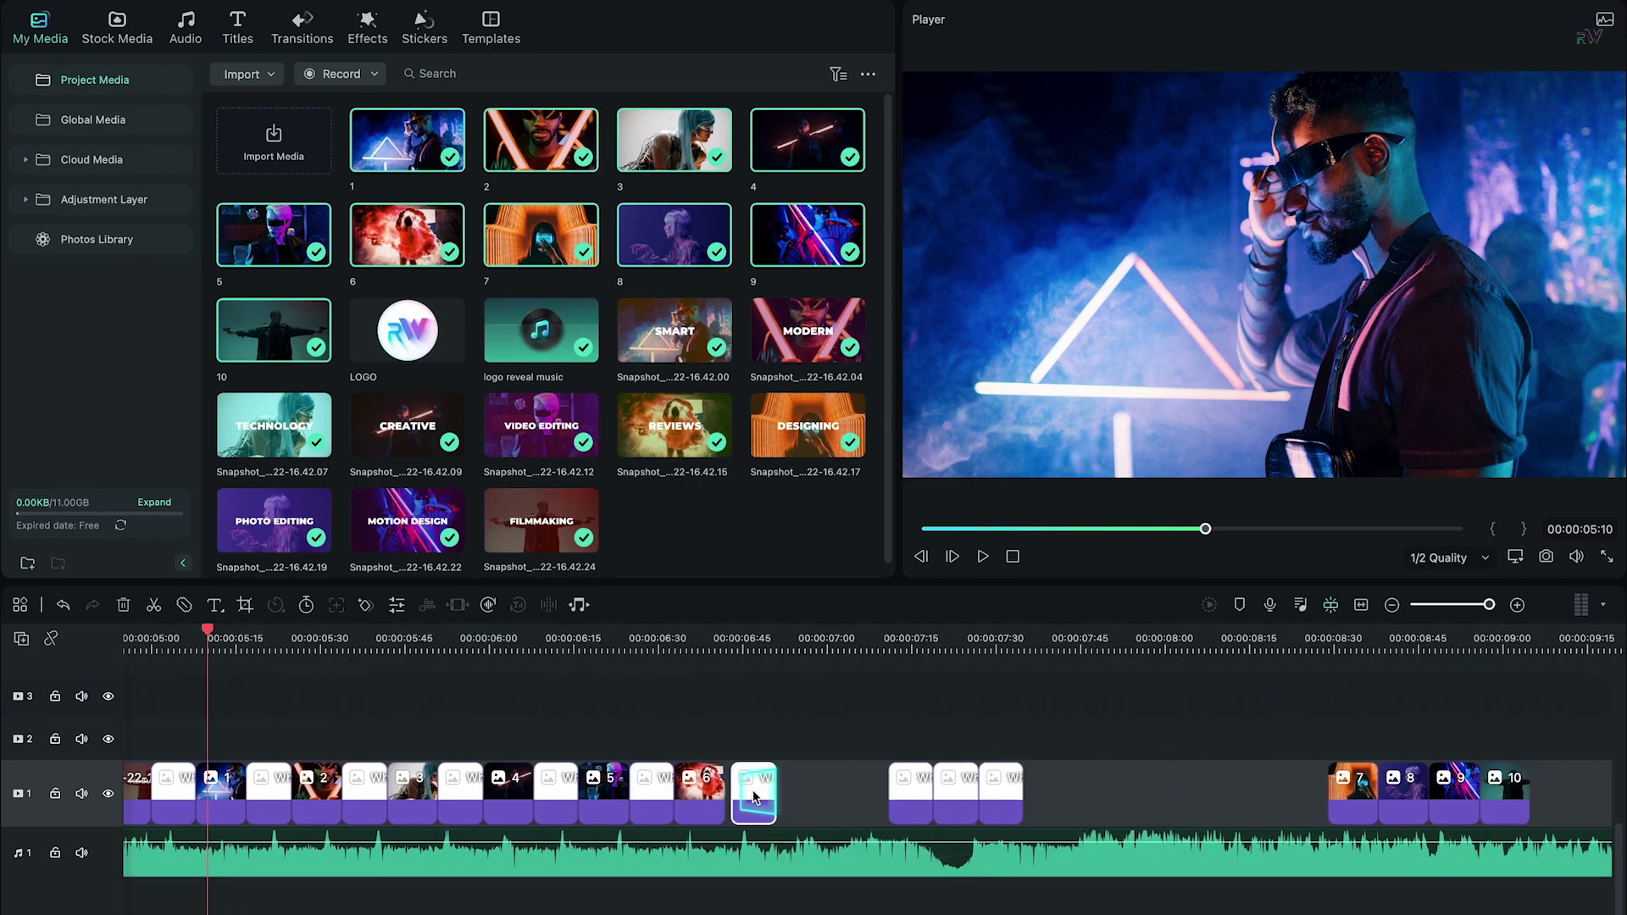
drag(1356, 792, 797, 792)
drag(911, 792, 843, 792)
drag(1402, 792, 890, 792)
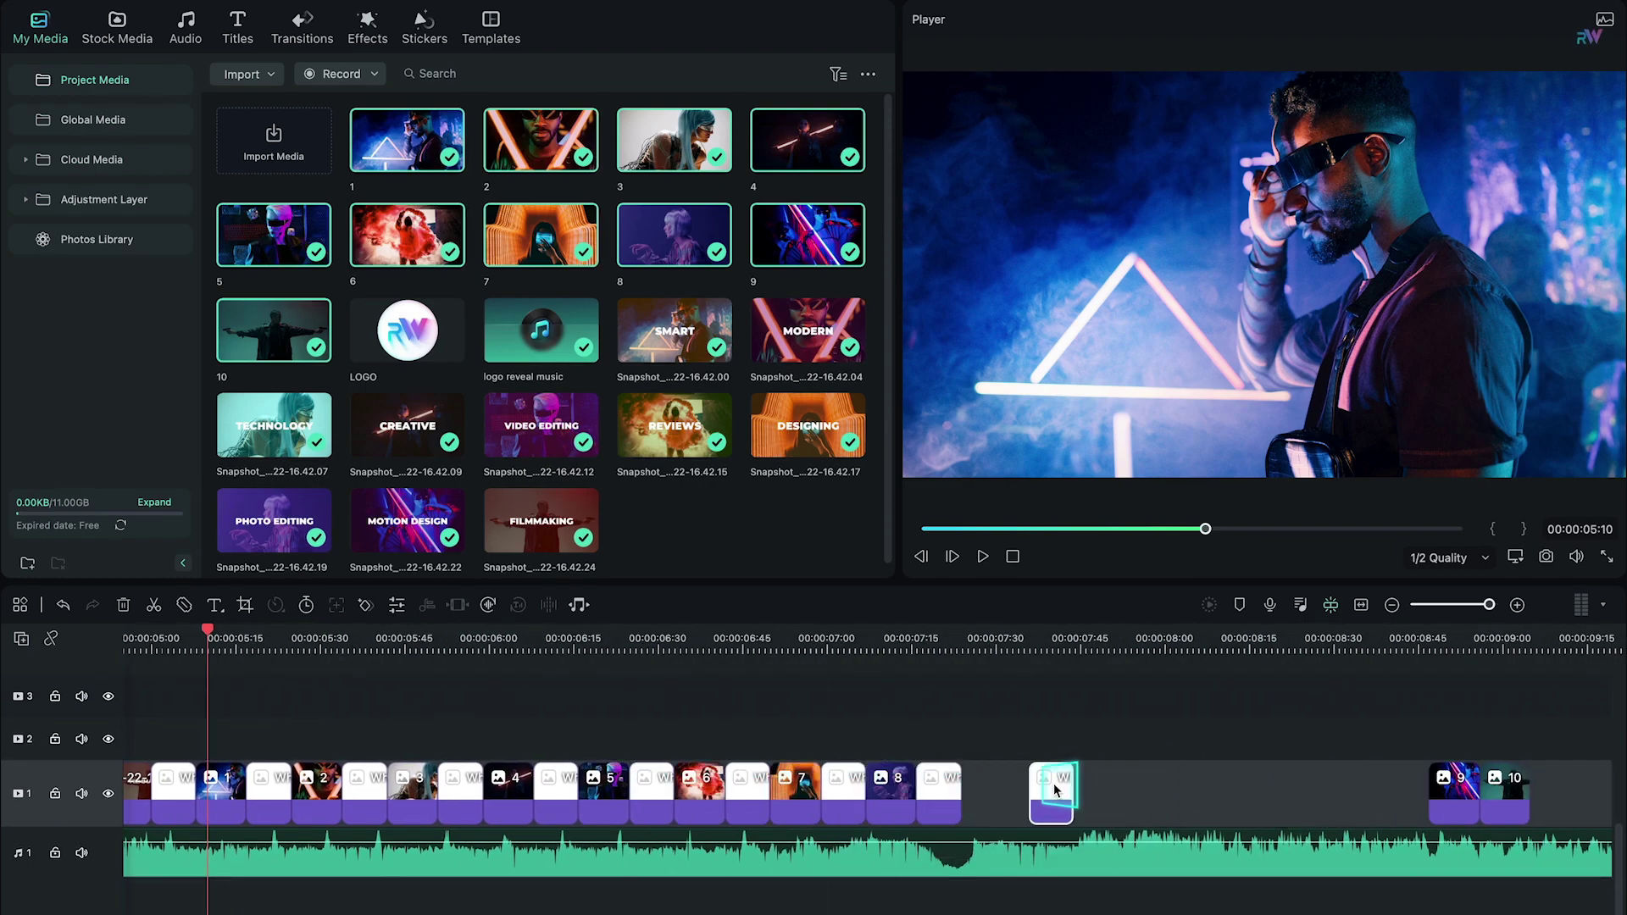
drag(1453, 793, 987, 793)
drag(1504, 792, 1182, 746)
- Fit the whole project in the timeline and set the playhead to 4:30 on FILMMAKING
click(1391, 604)
click(1203, 530)
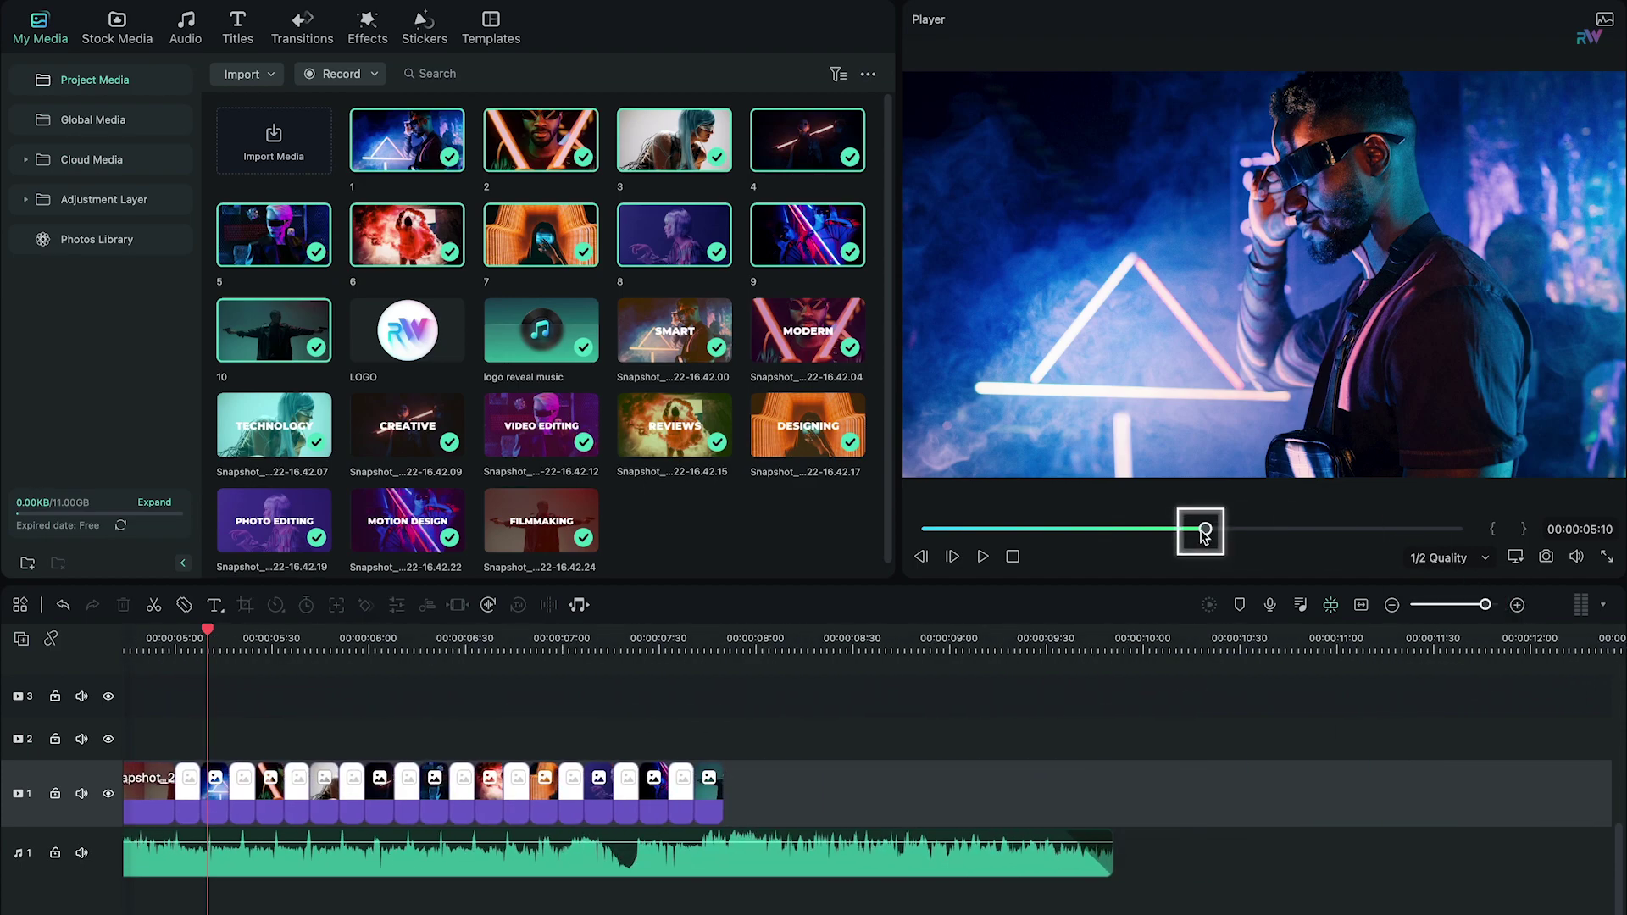
drag(1228, 532, 1192, 529)
click(1360, 604)
drag(845, 637, 781, 636)
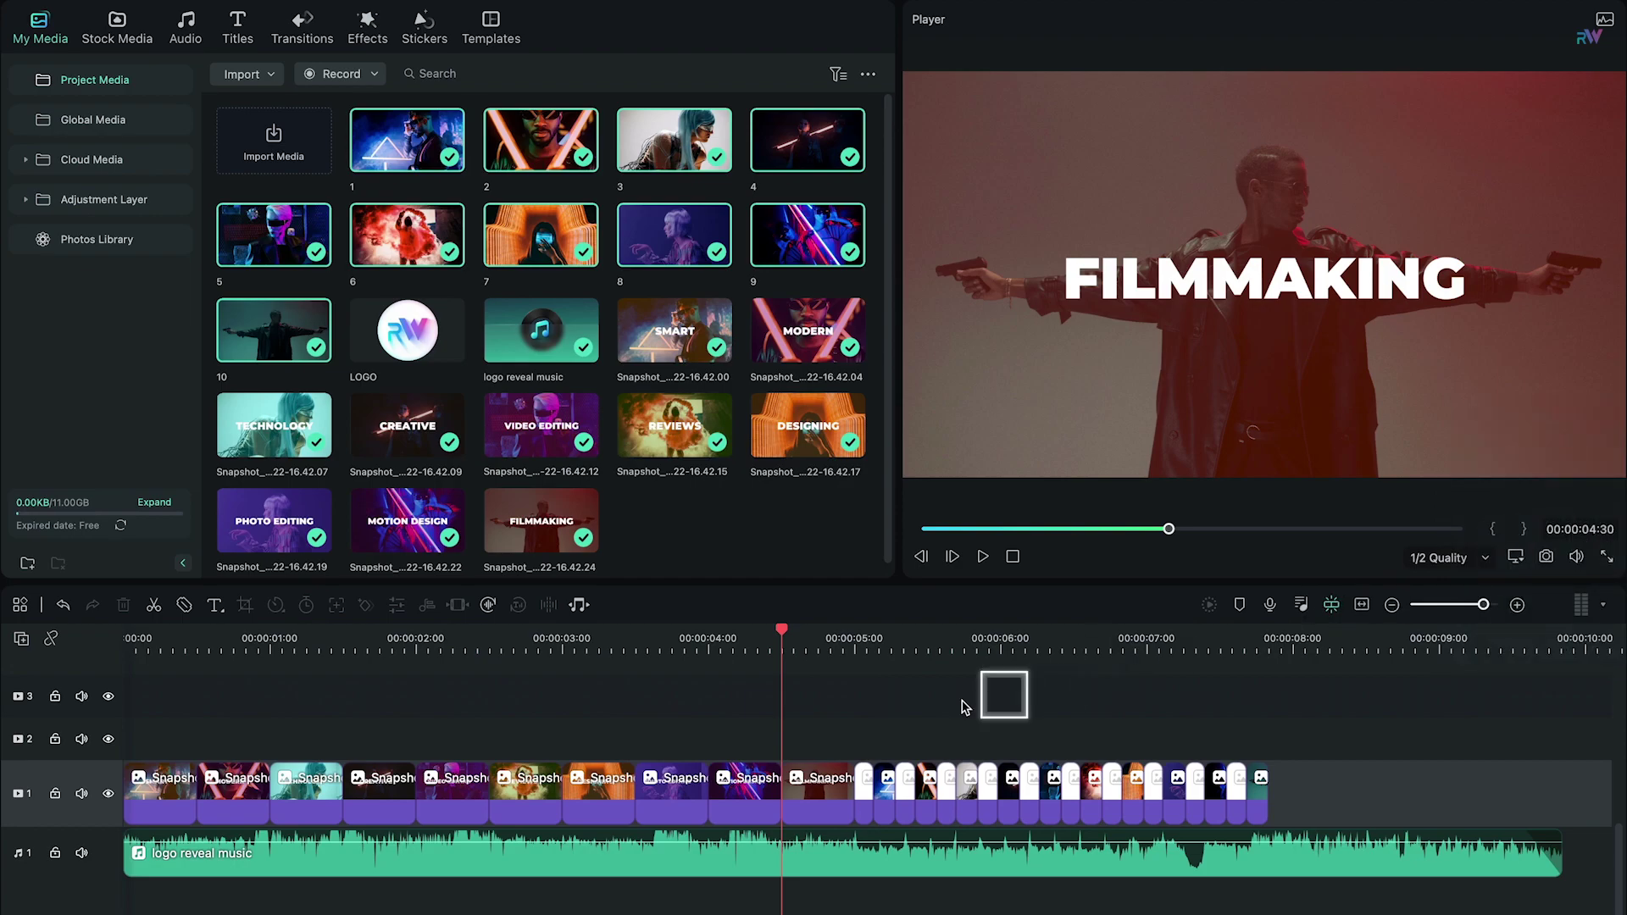
- Place a Default Title on track 2 at 4:30 and open it in the advanced editor
click(237, 25)
drag(270, 138, 784, 733)
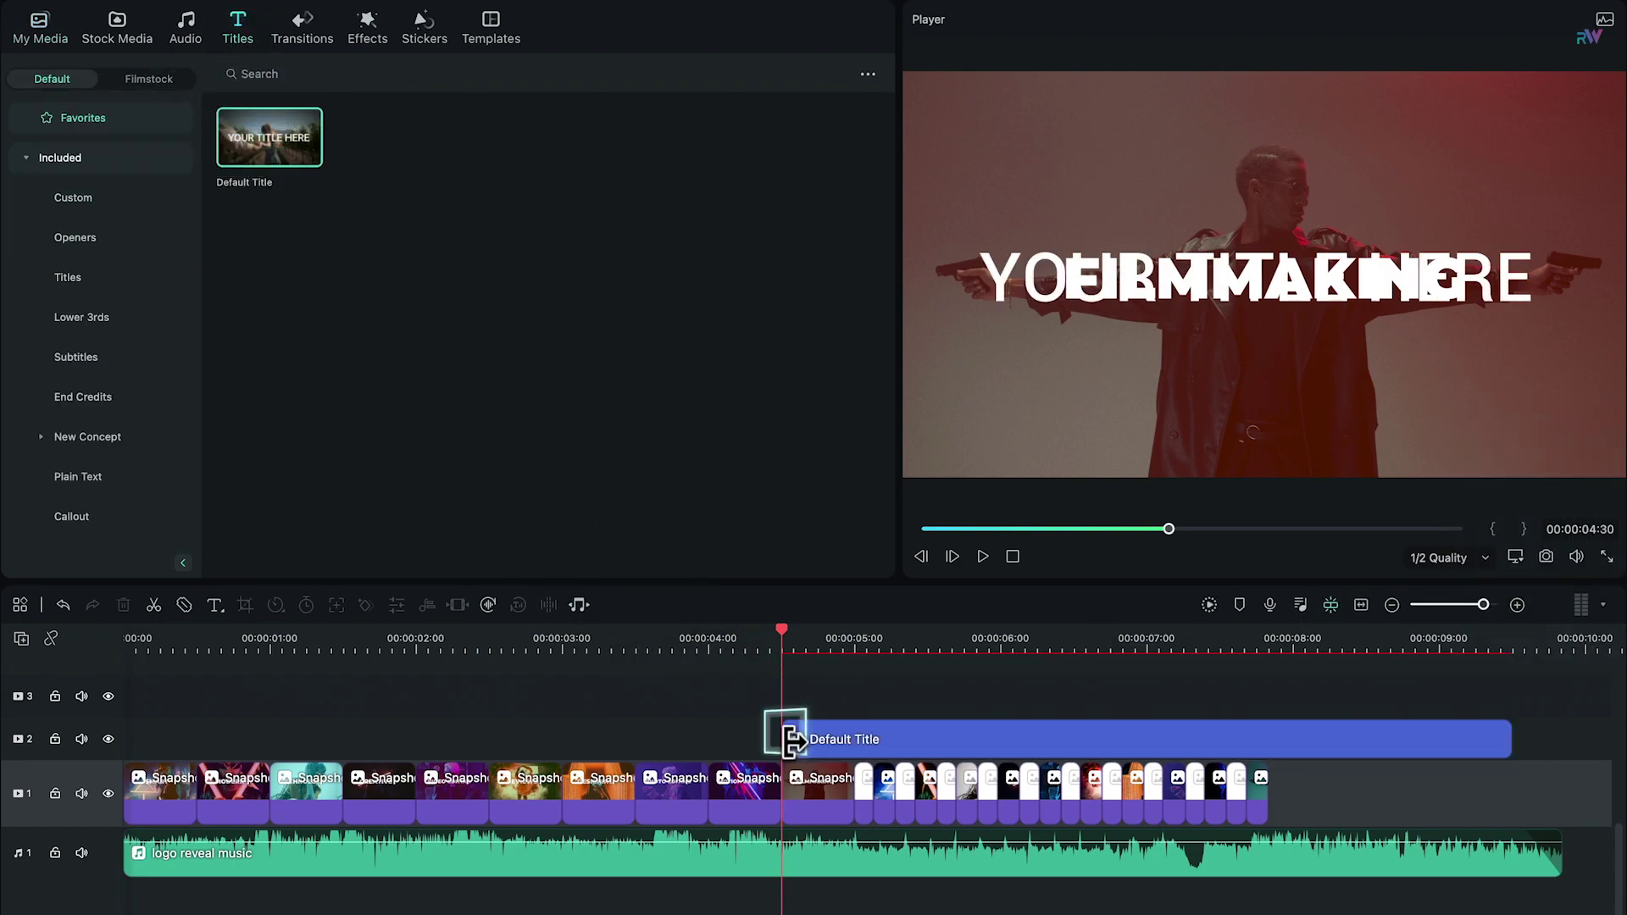
drag(1502, 739, 1584, 739)
scroll(1017, 737, right, 5)
double_click(715, 740)
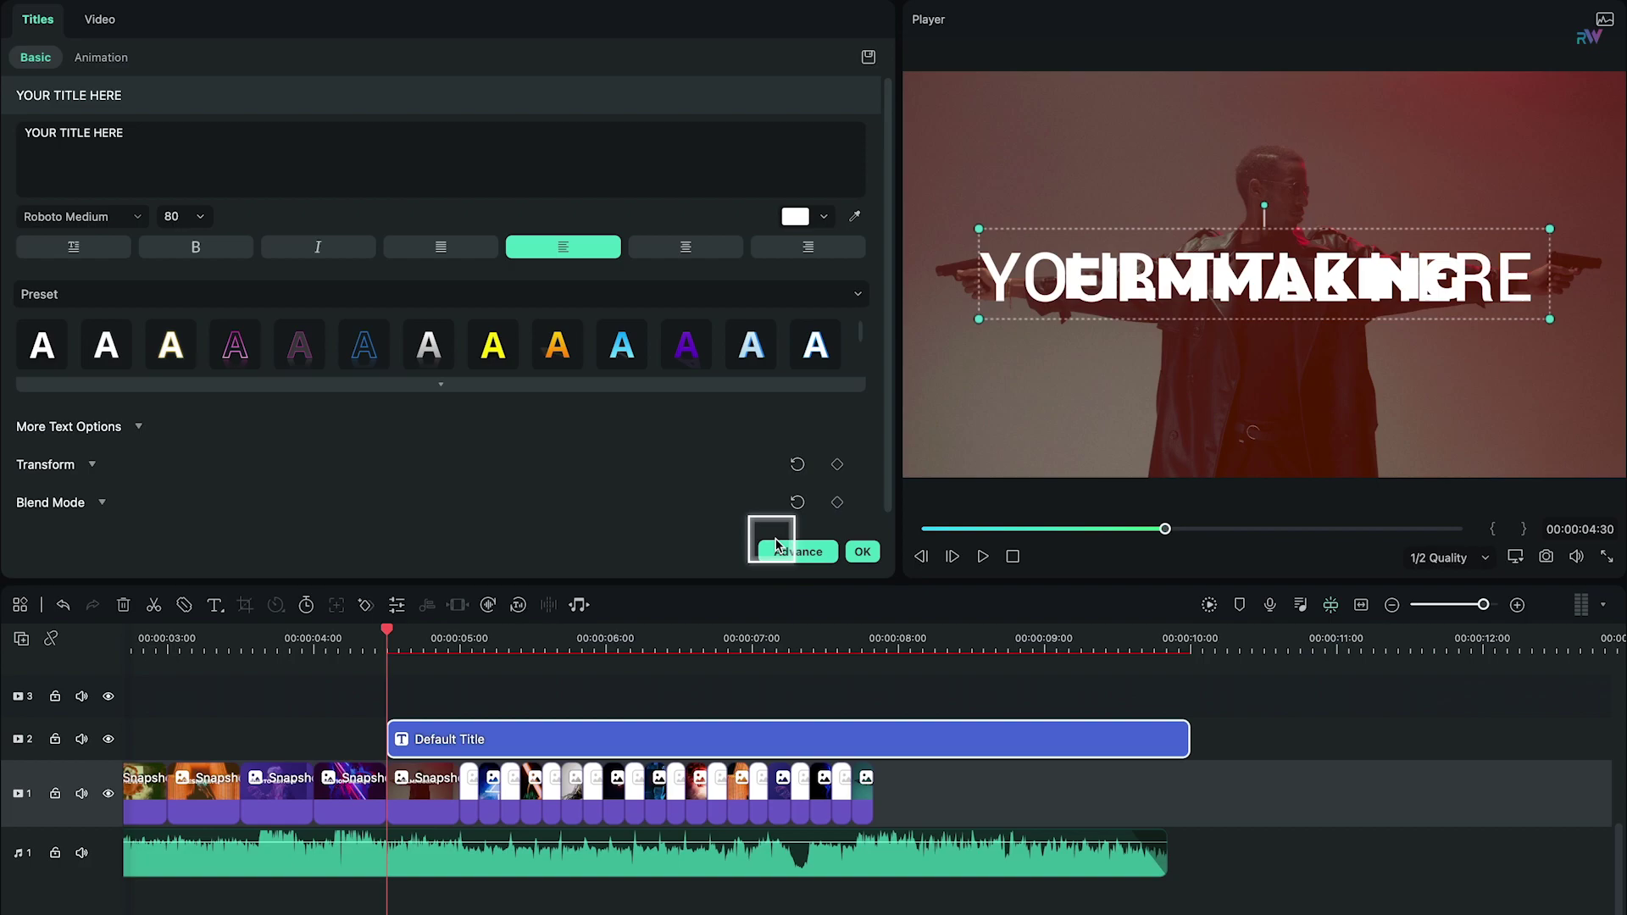
click(794, 553)
- Add a rectangle shape to the title and stretch it to fill the whole frame
click(304, 100)
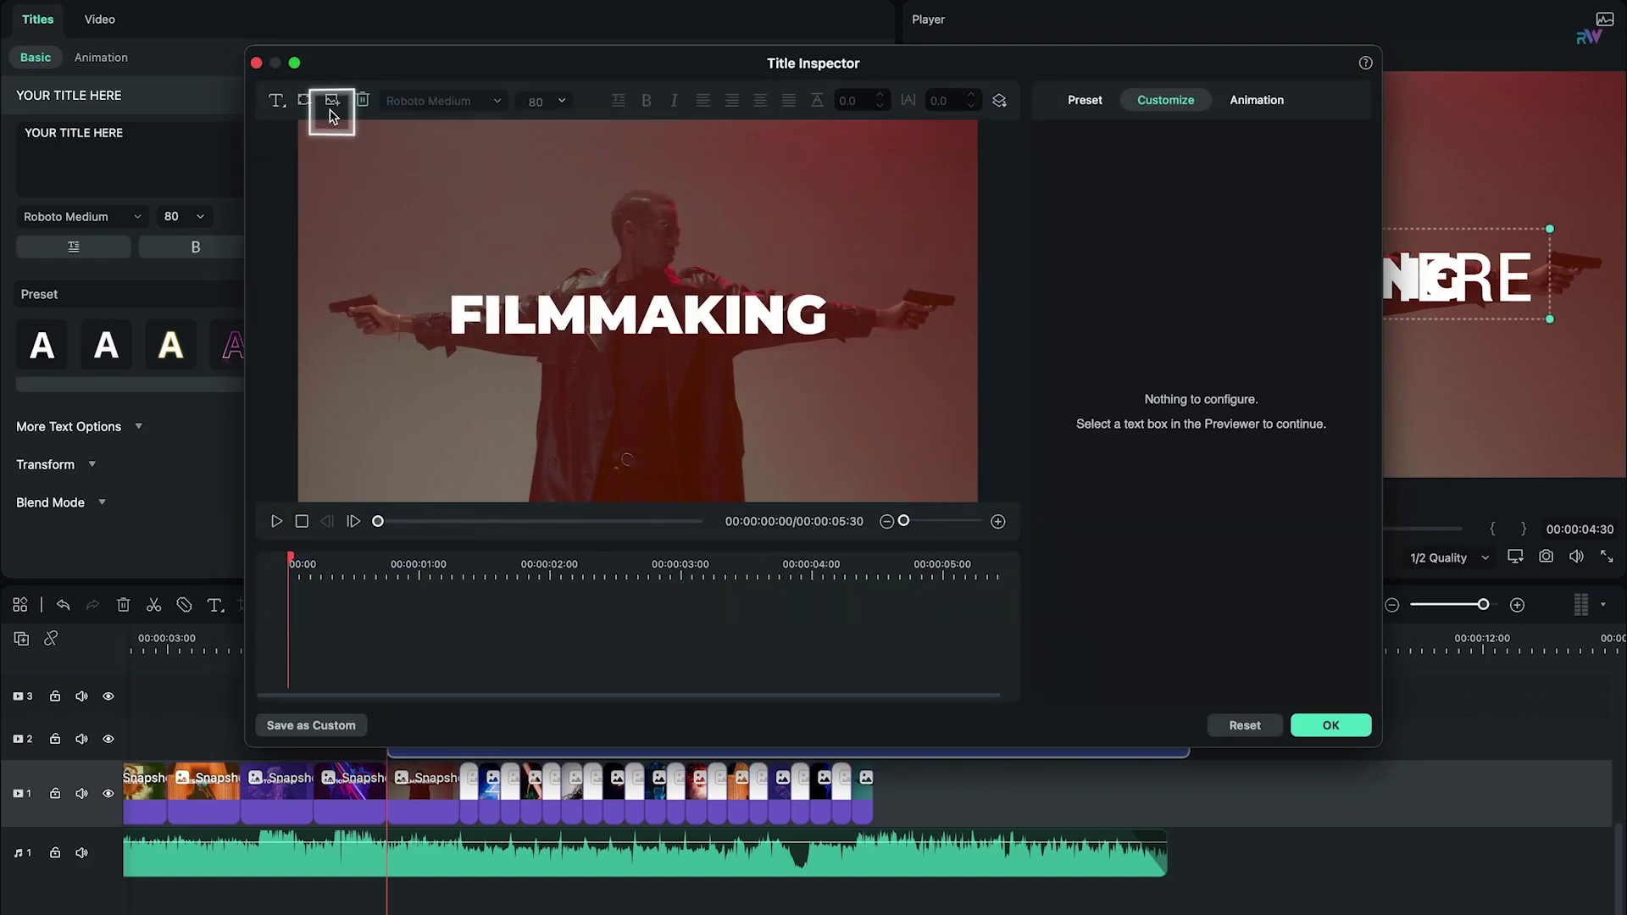
click(381, 237)
drag(559, 312, 296, 300)
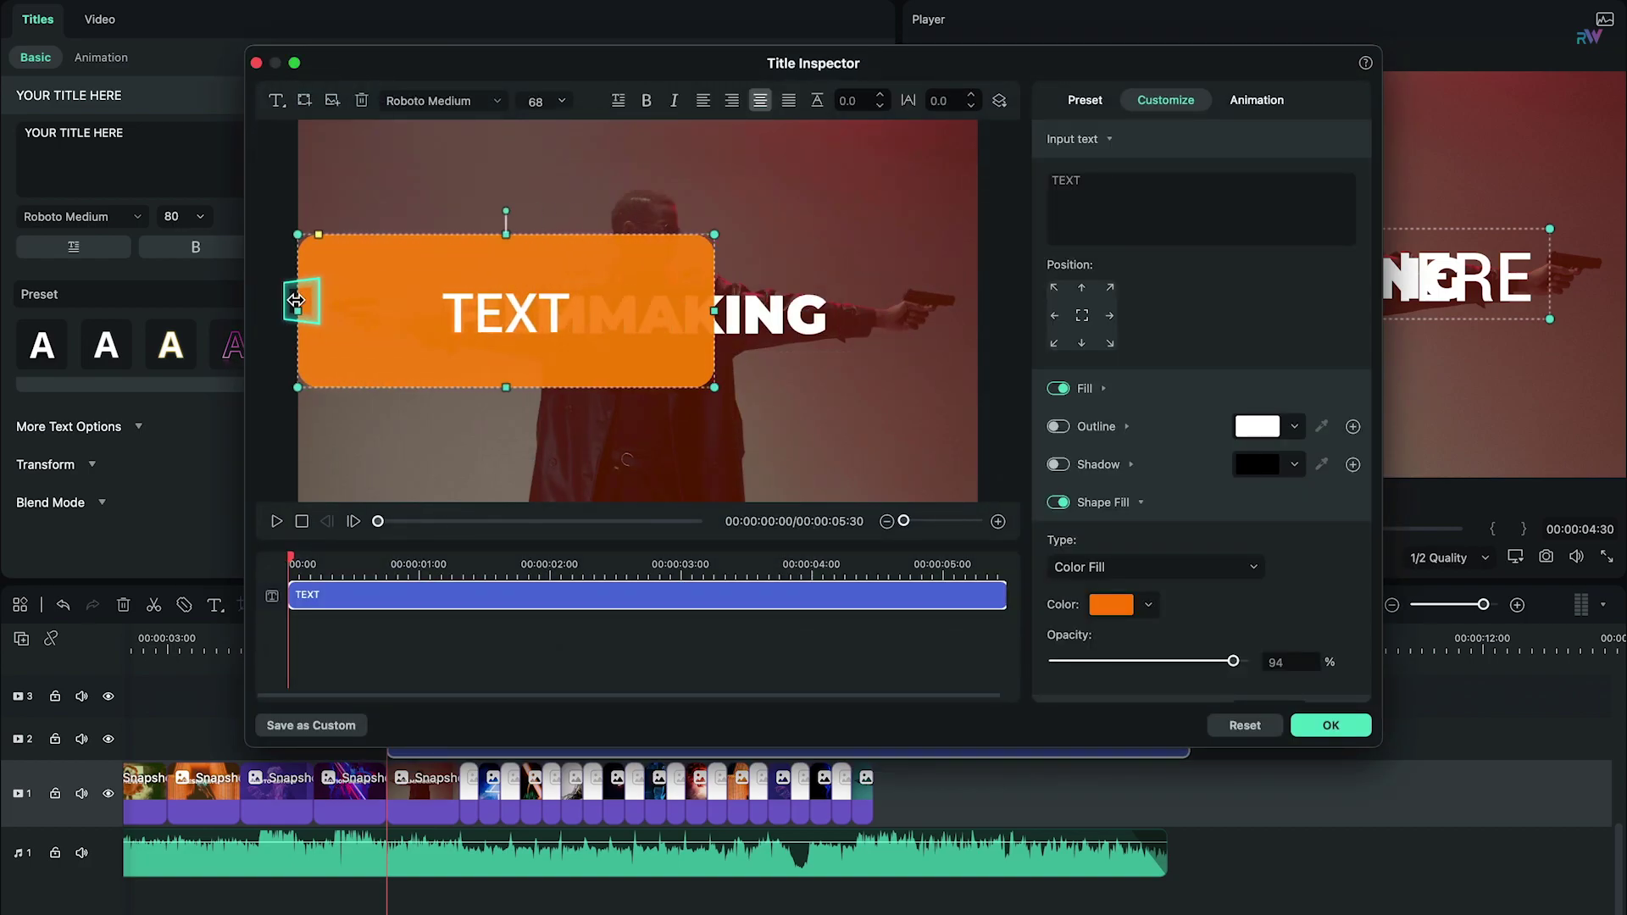
drag(716, 329, 995, 315)
drag(644, 387, 644, 520)
drag(633, 291, 665, 209)
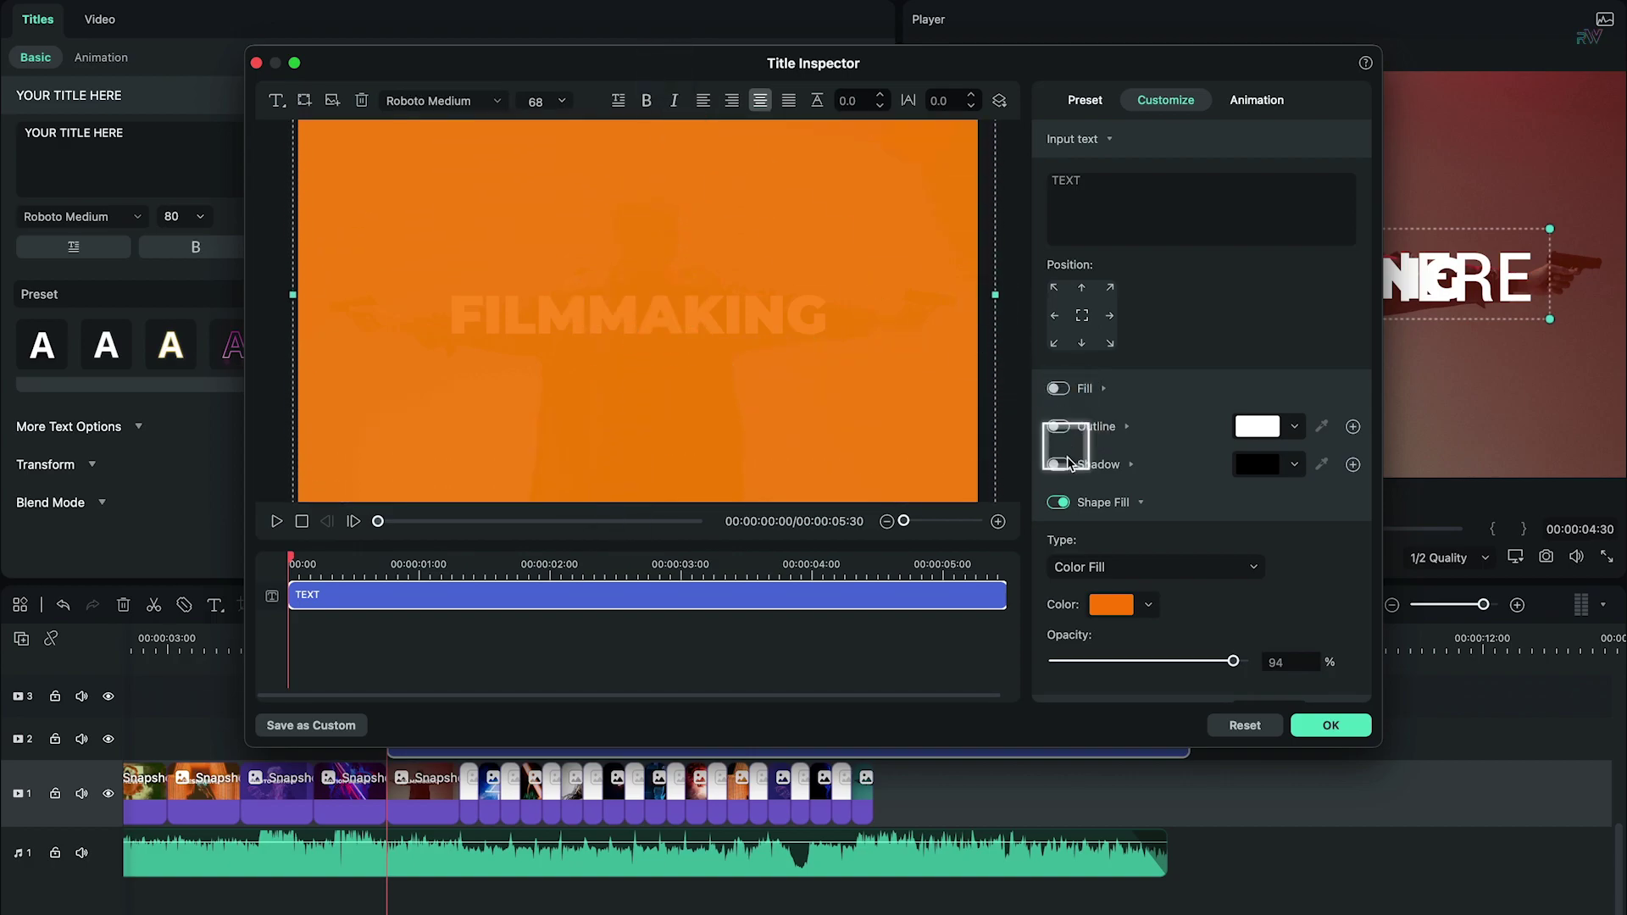
scroll(1118, 683, down, 2)
drag(691, 266, 533, 214)
drag(1000, 343, 440, 381)
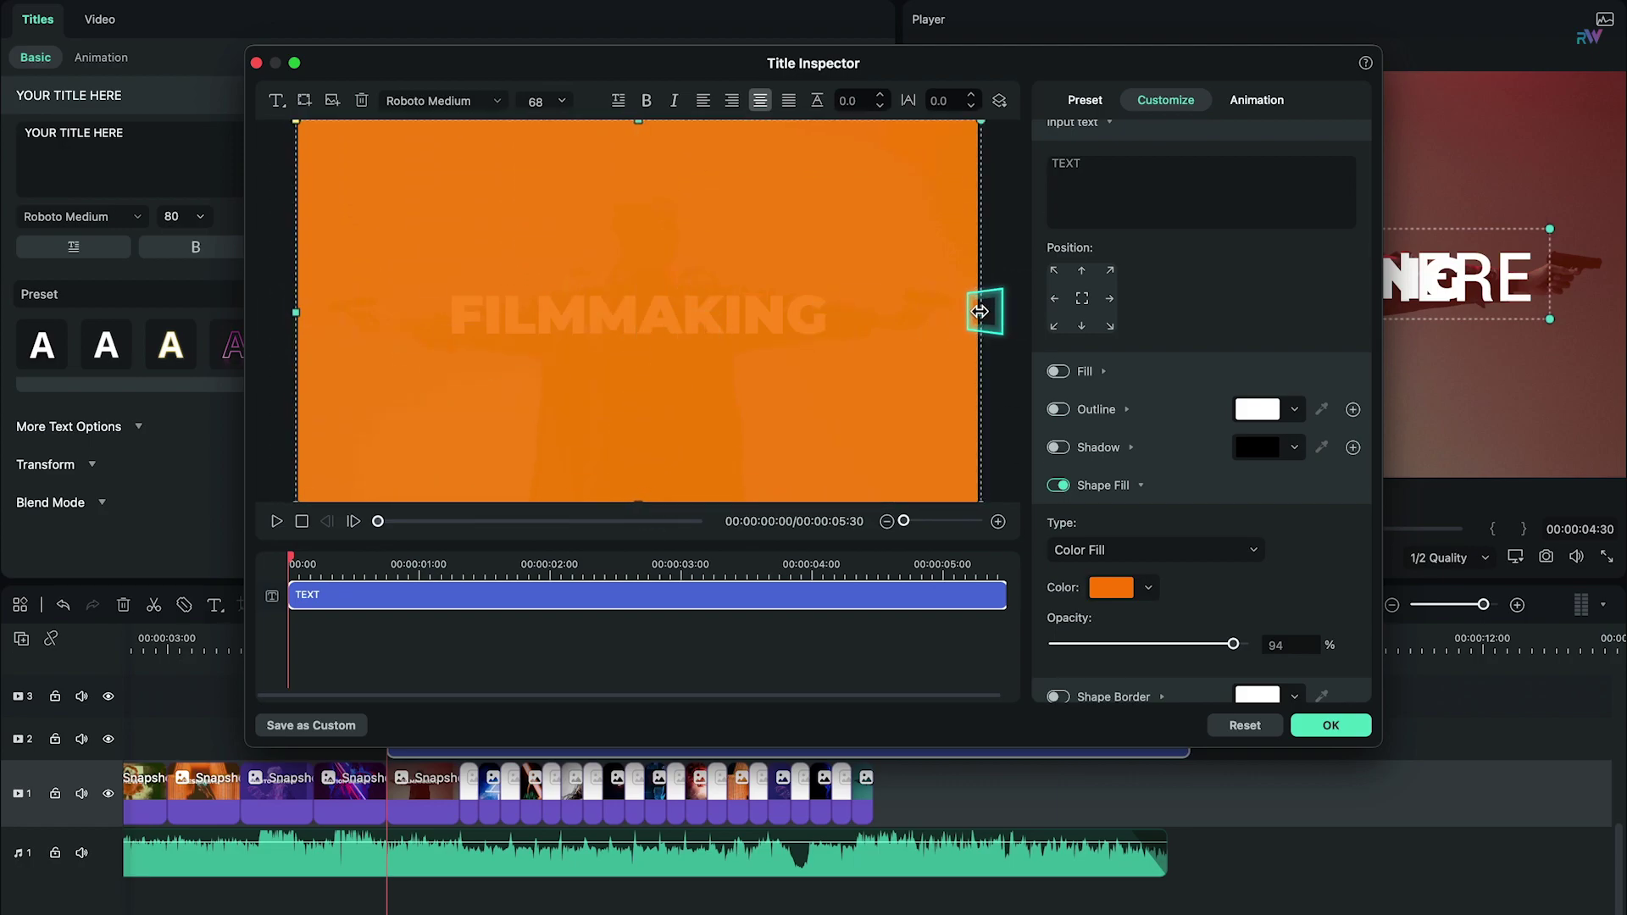
- Give the rectangle a light-grey to darker-grey gradient fill and confirm the title
click(1092, 551)
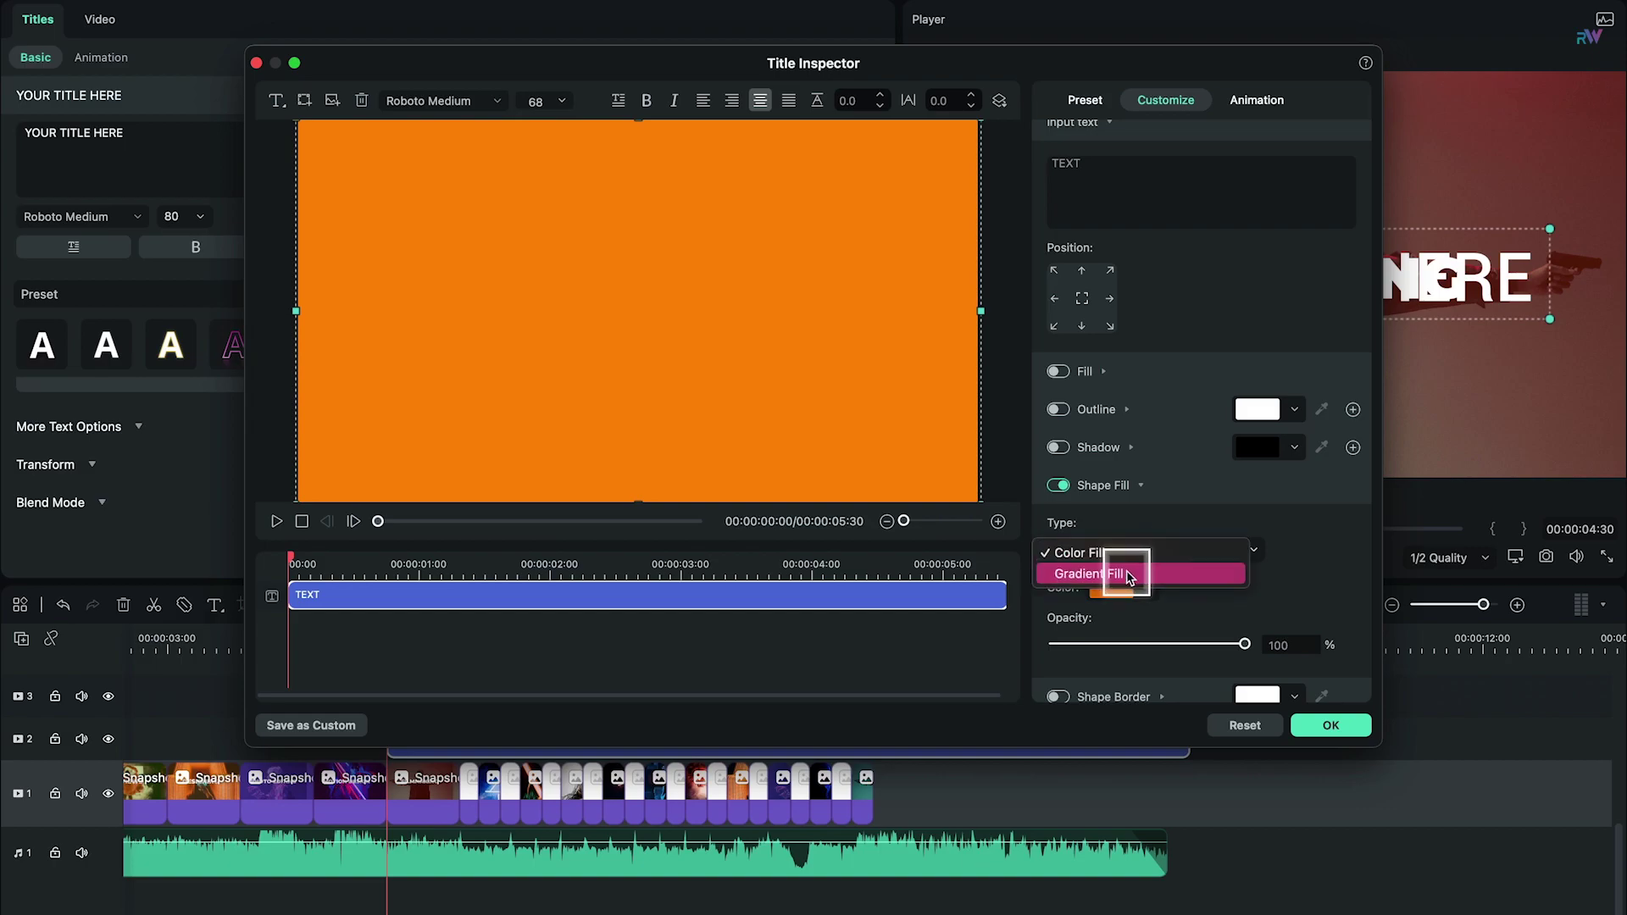
click(1110, 574)
click(1116, 587)
click(1145, 621)
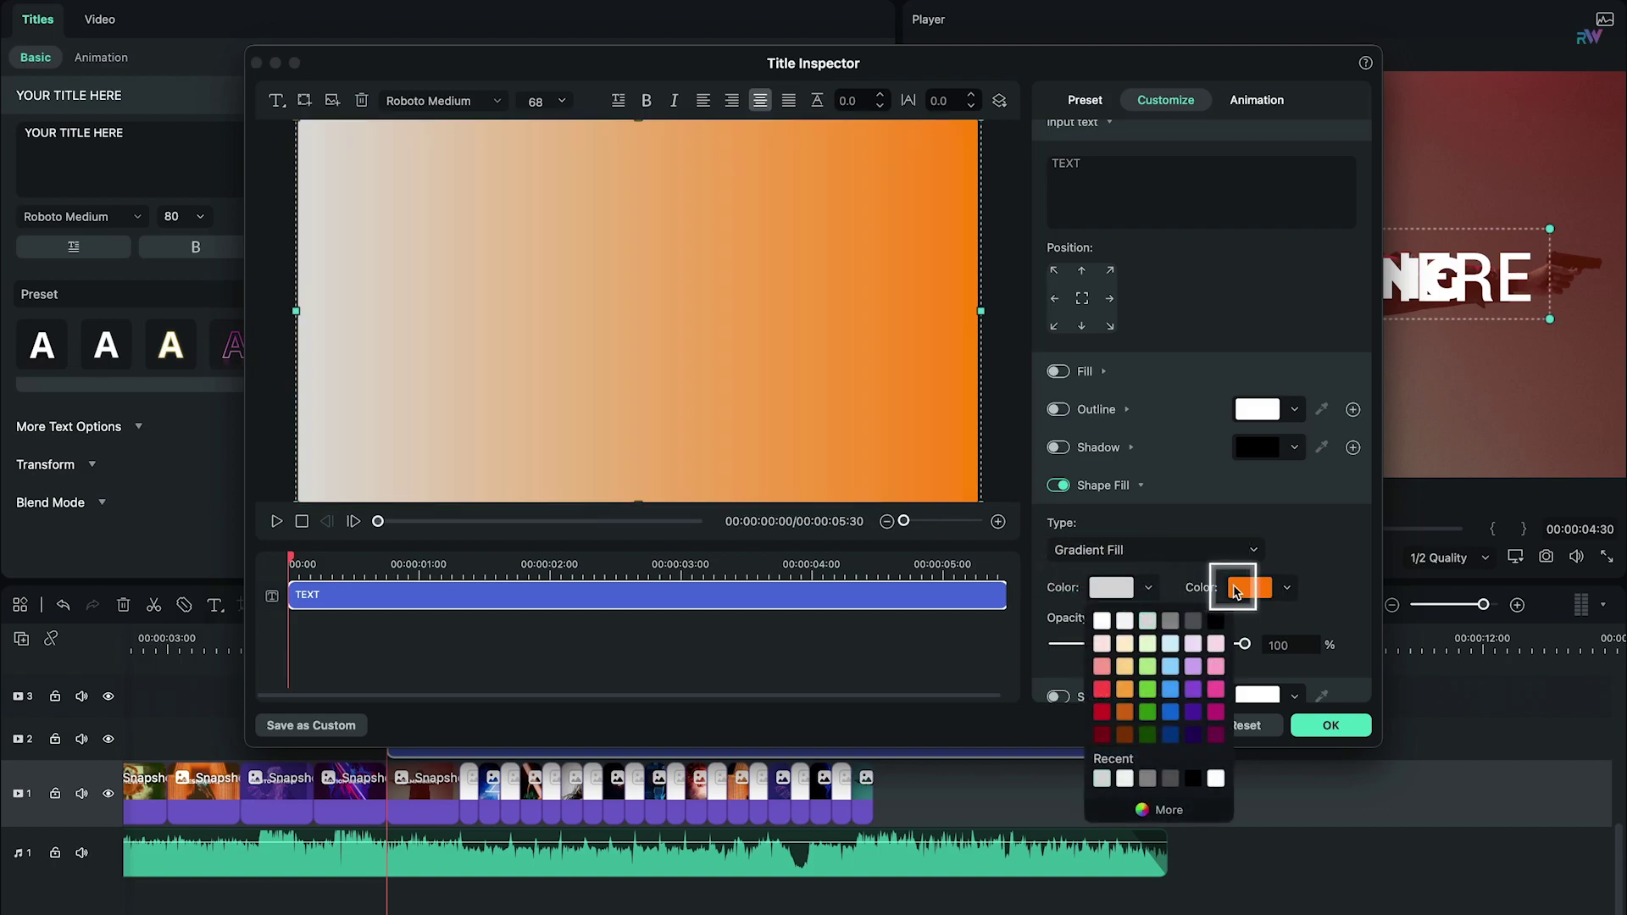
click(1245, 587)
click(1311, 554)
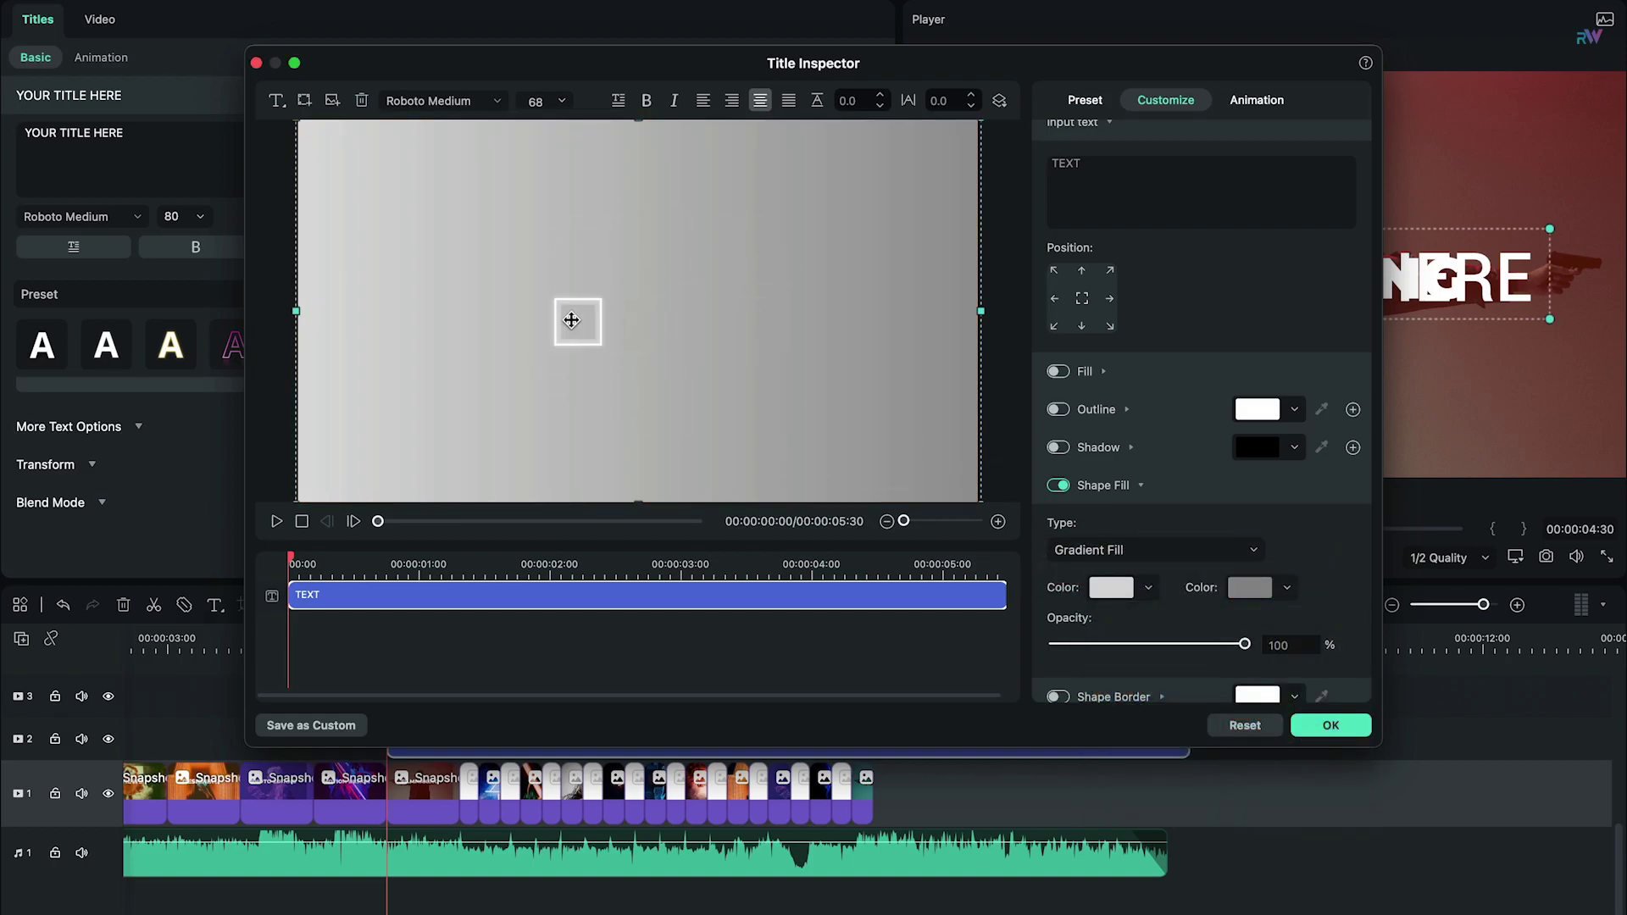
click(1331, 727)
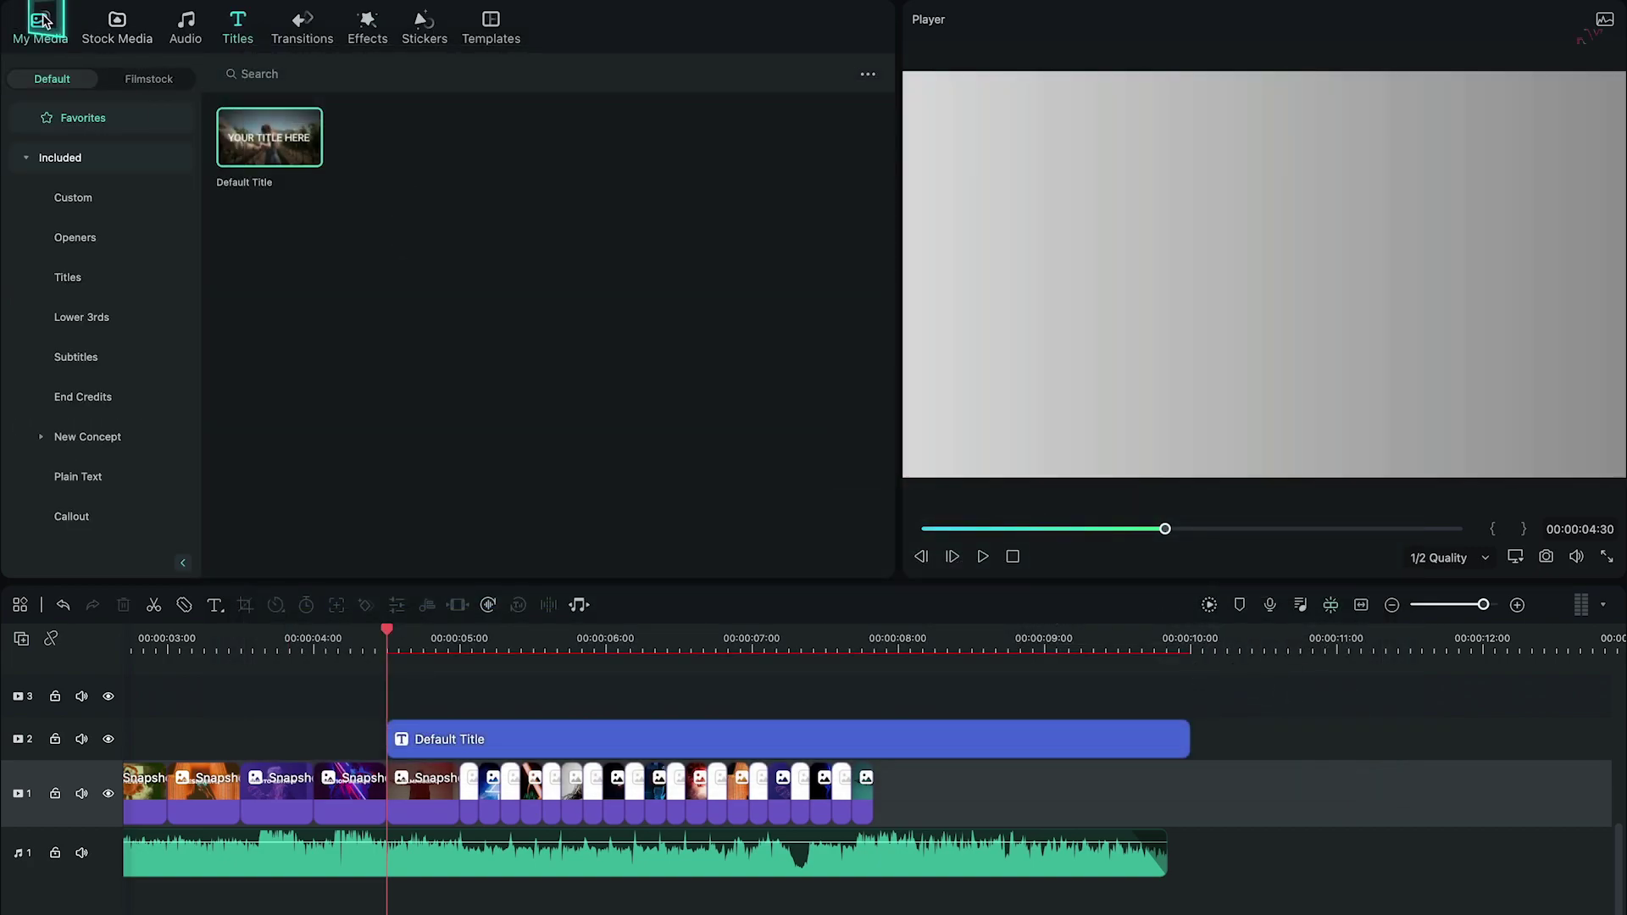
- Snapshot the grey frame, delete the Default Title, and drop the snapshot on track 2 at 4:30
click(1549, 558)
drag(969, 511, 727, 754)
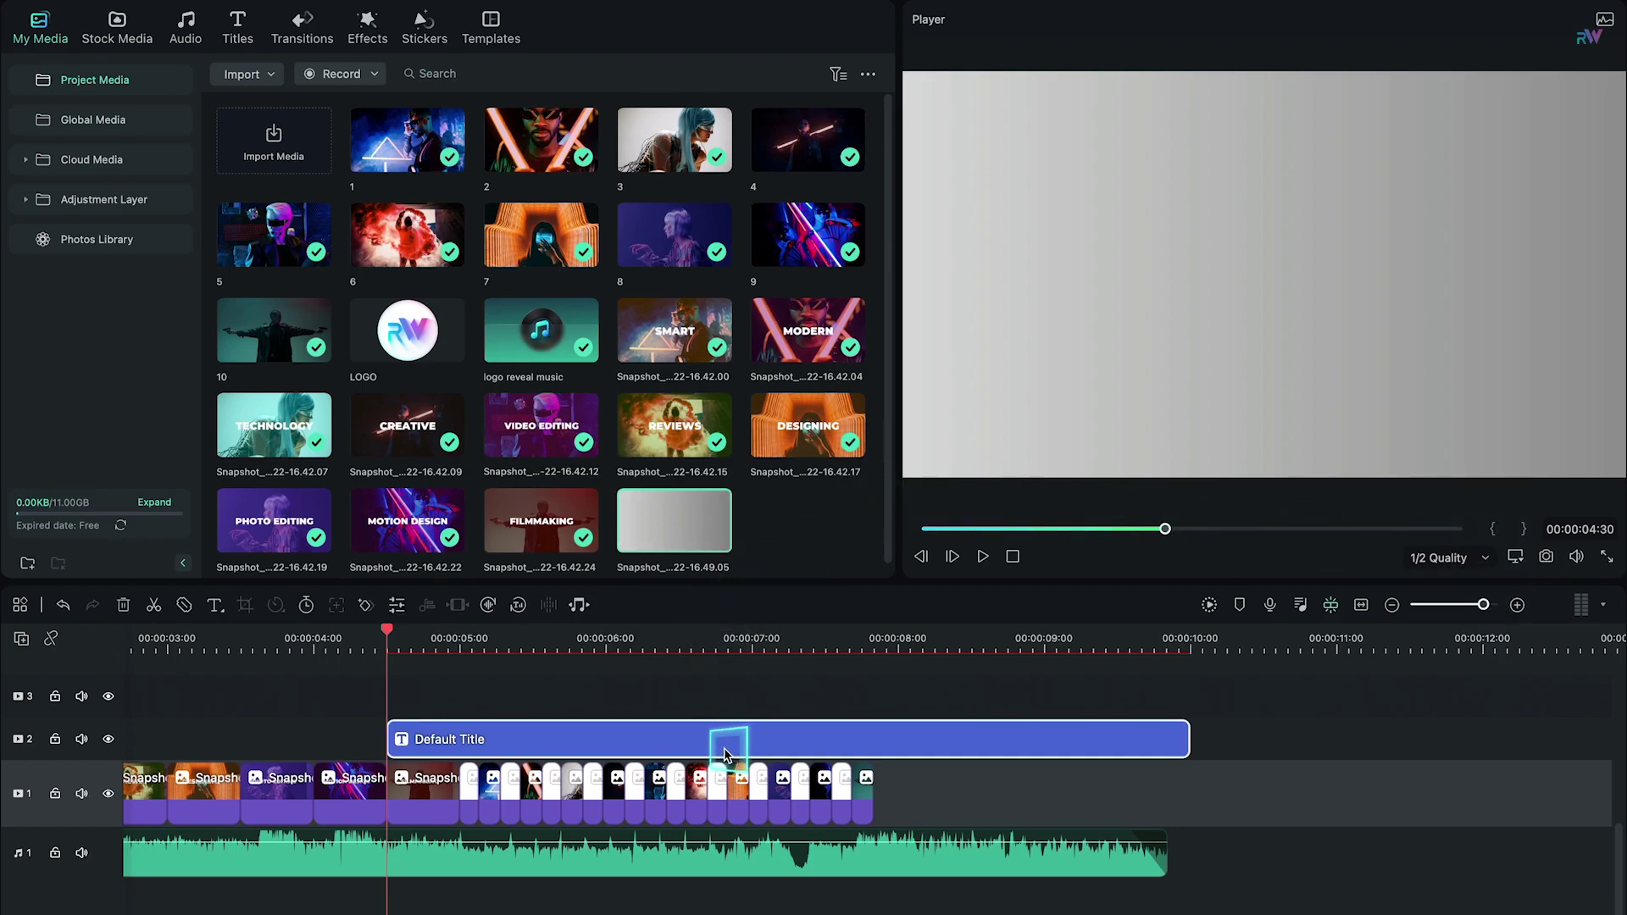
click(124, 607)
drag(673, 521, 597, 612)
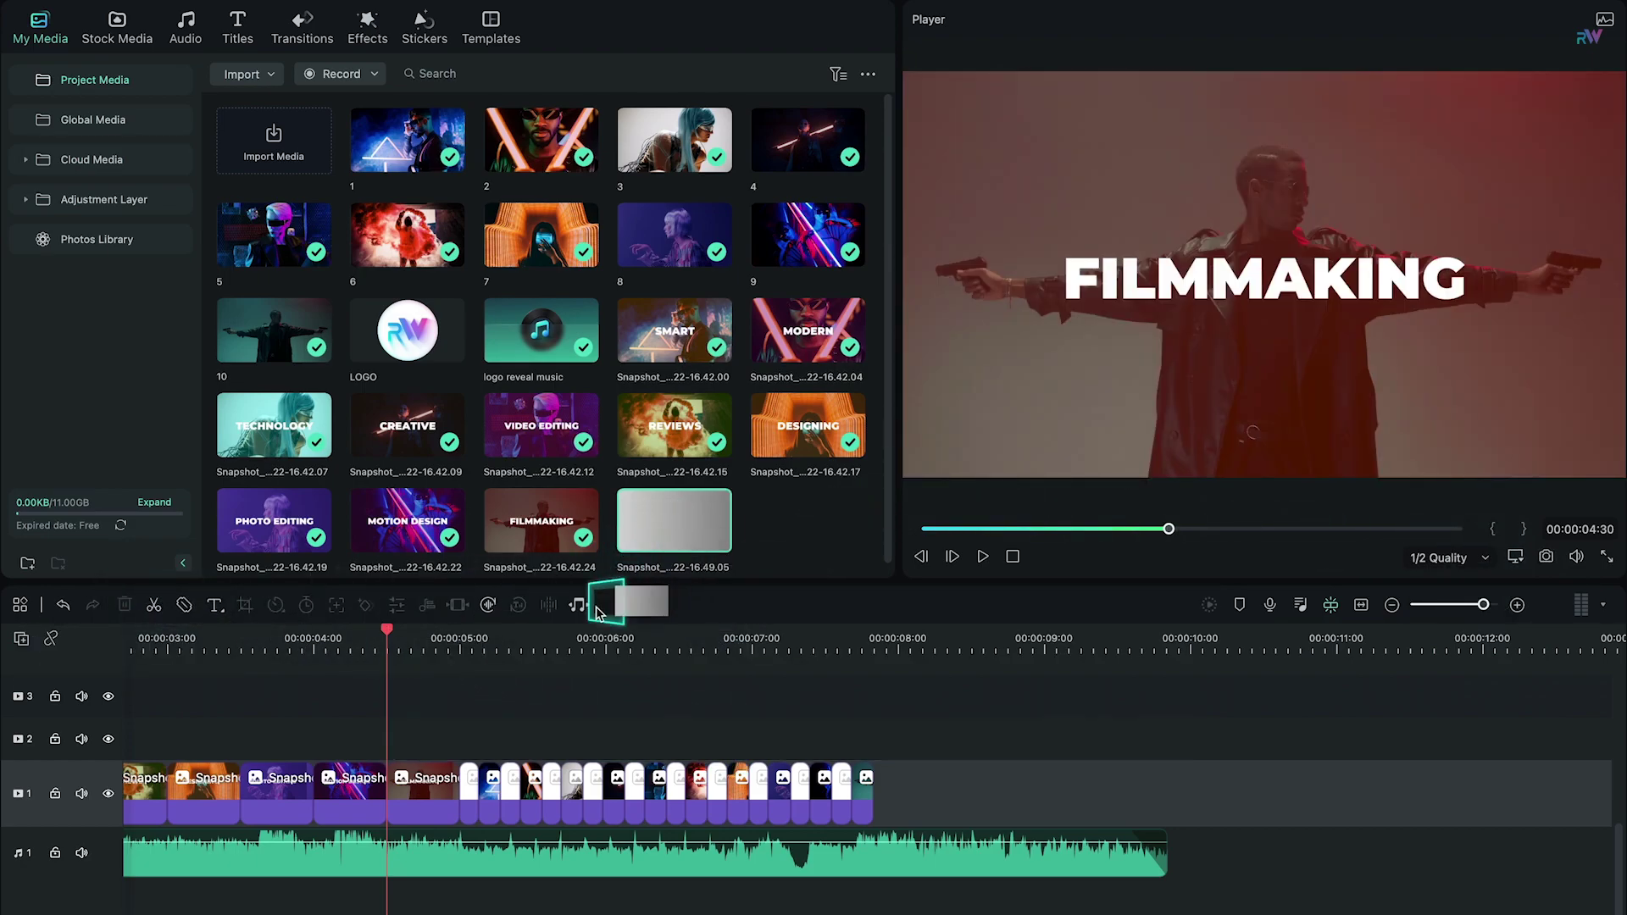
drag(390, 740, 1189, 714)
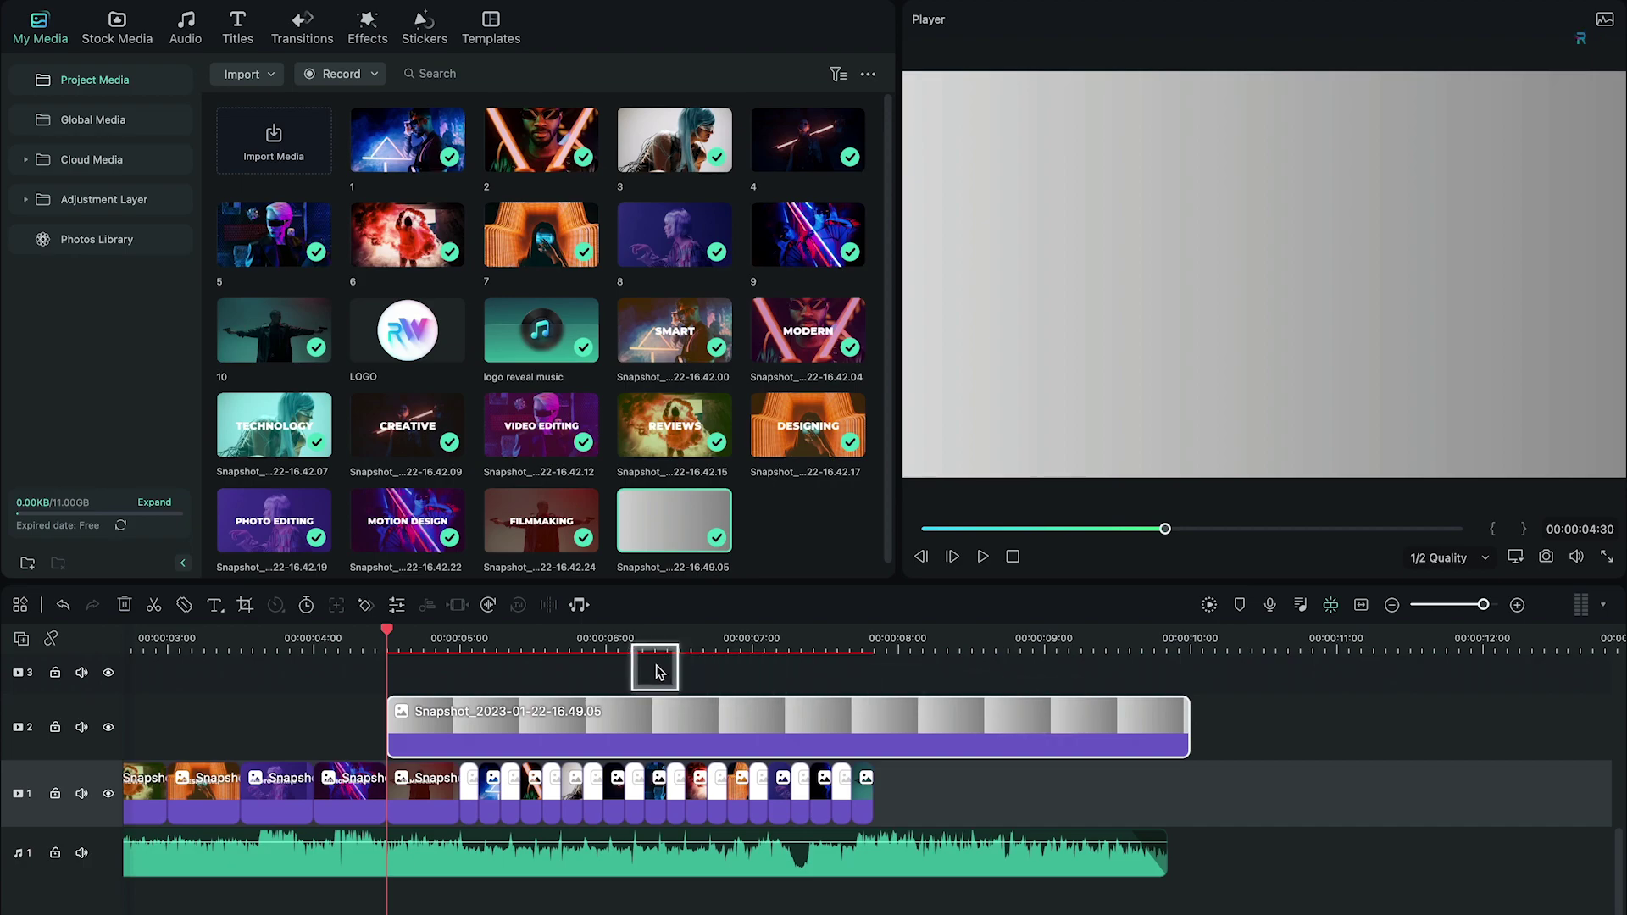
- Apply a vignette to the grey snapshot: Amount -70, Roundness 10, Feather 100
double_click(633, 712)
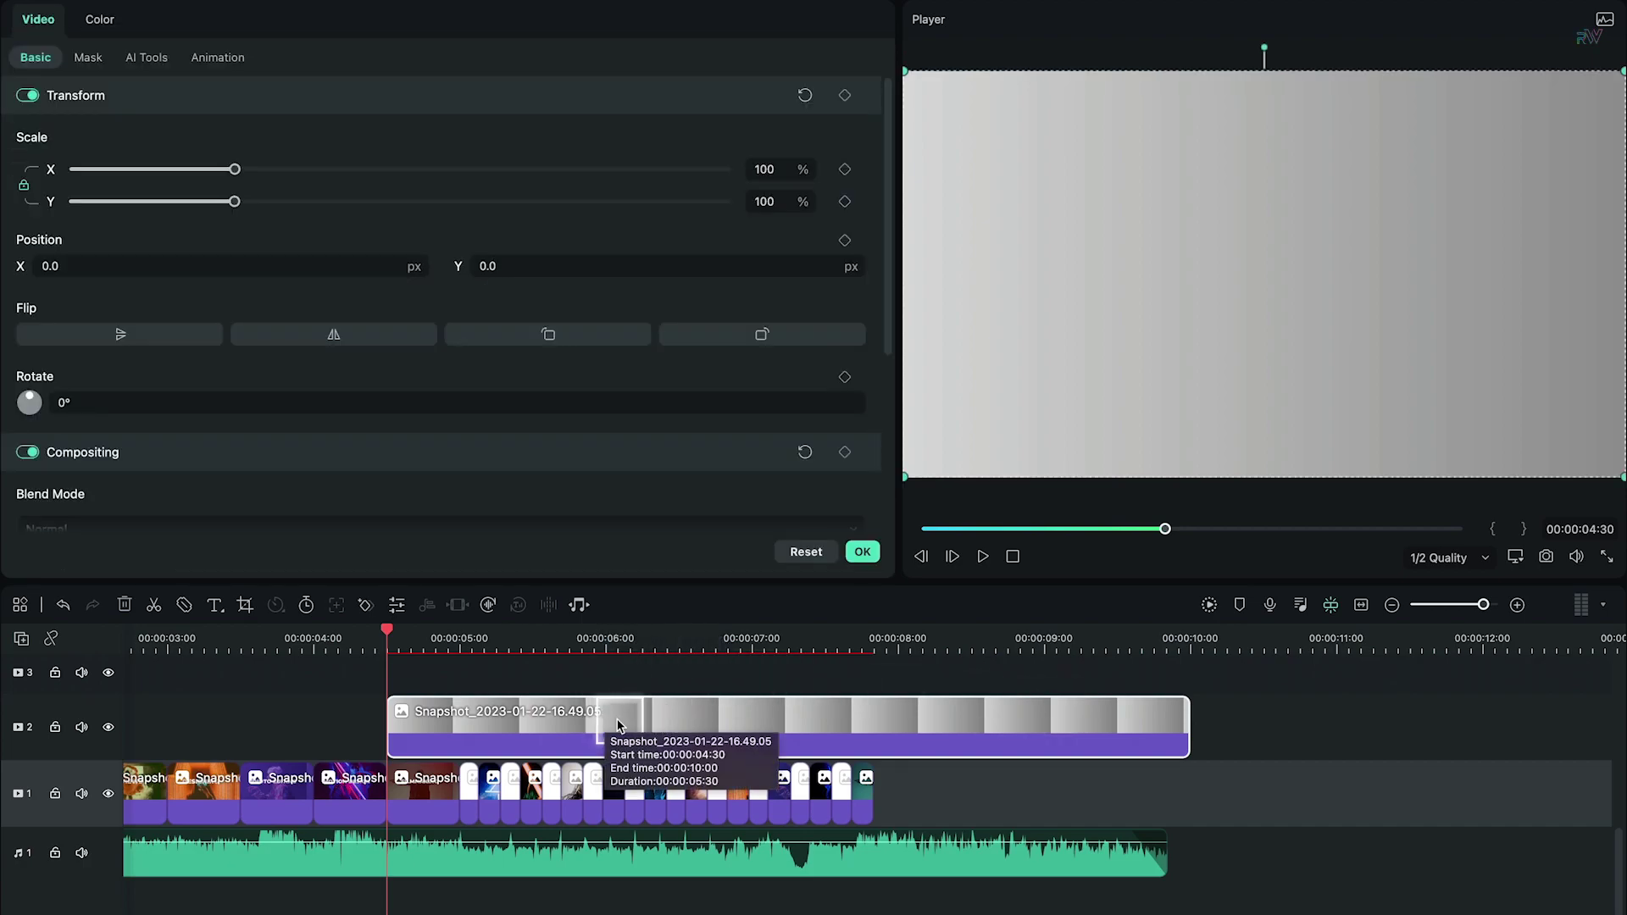
click(100, 23)
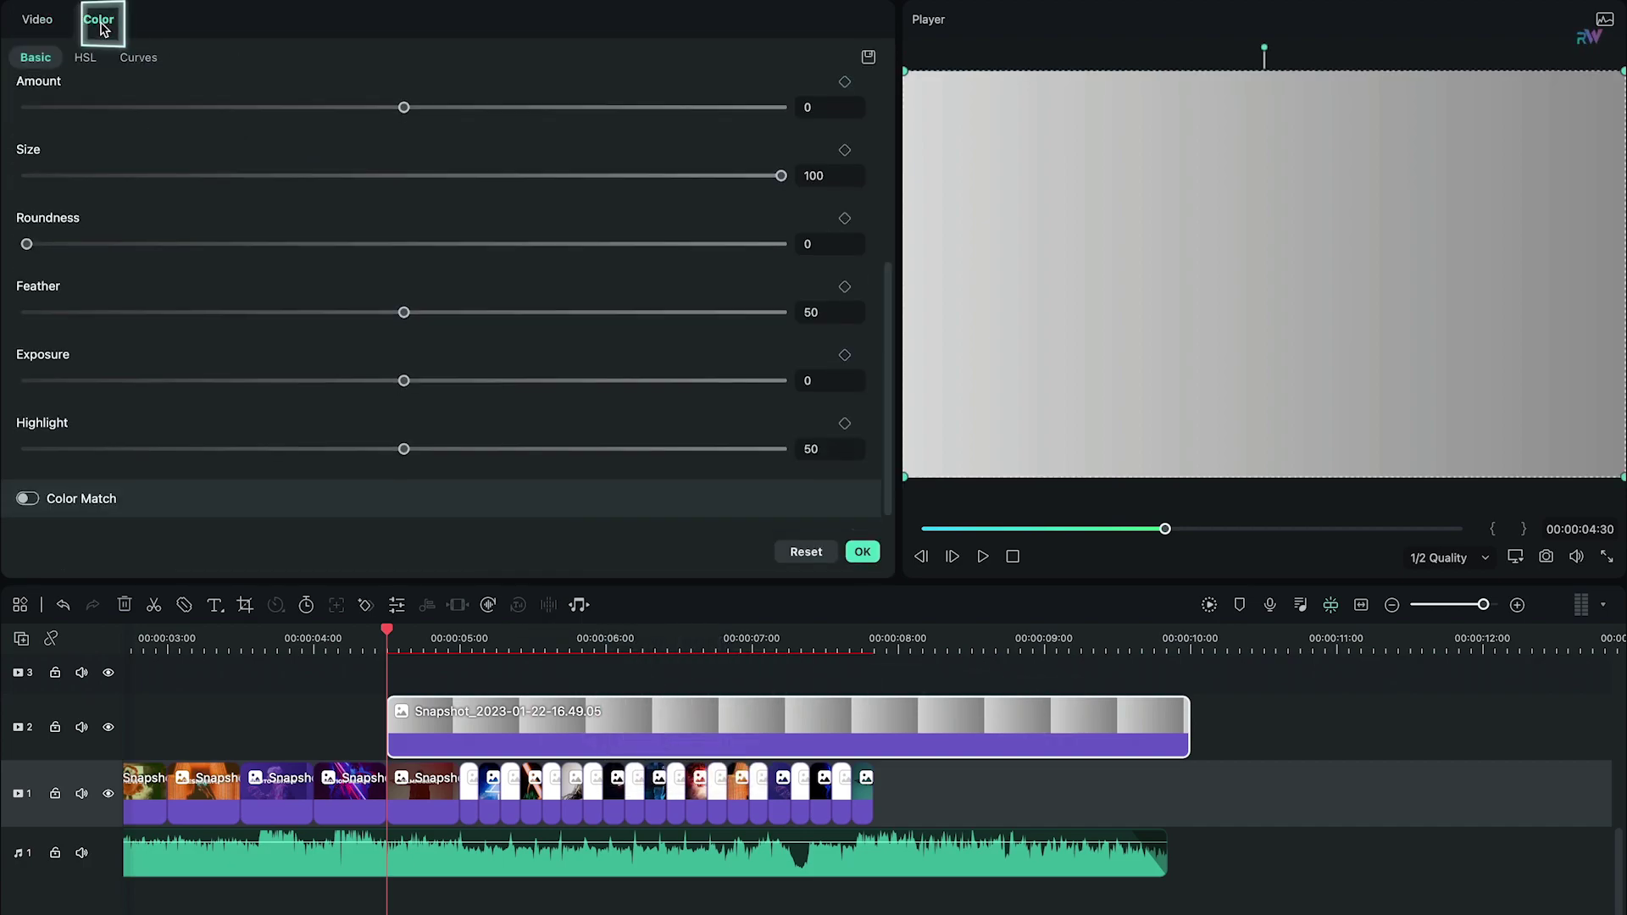
scroll(94, 170, up, 5)
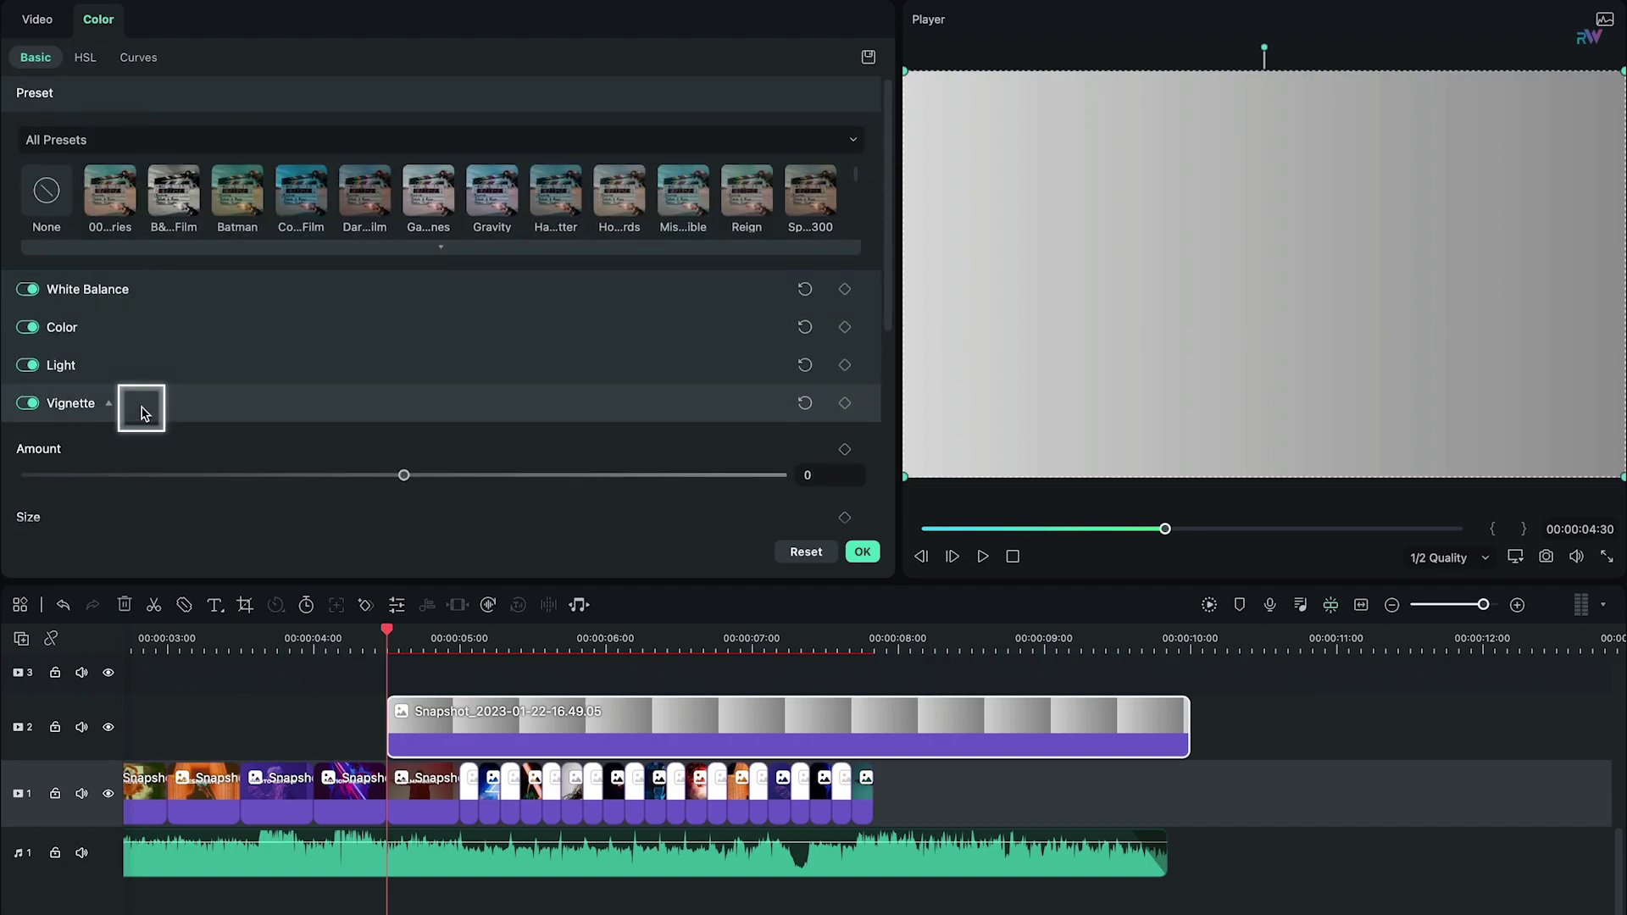
scroll(84, 399, down, 1)
scroll(40, 390, down, 3)
drag(404, 346, 140, 348)
scroll(348, 371, down, 5)
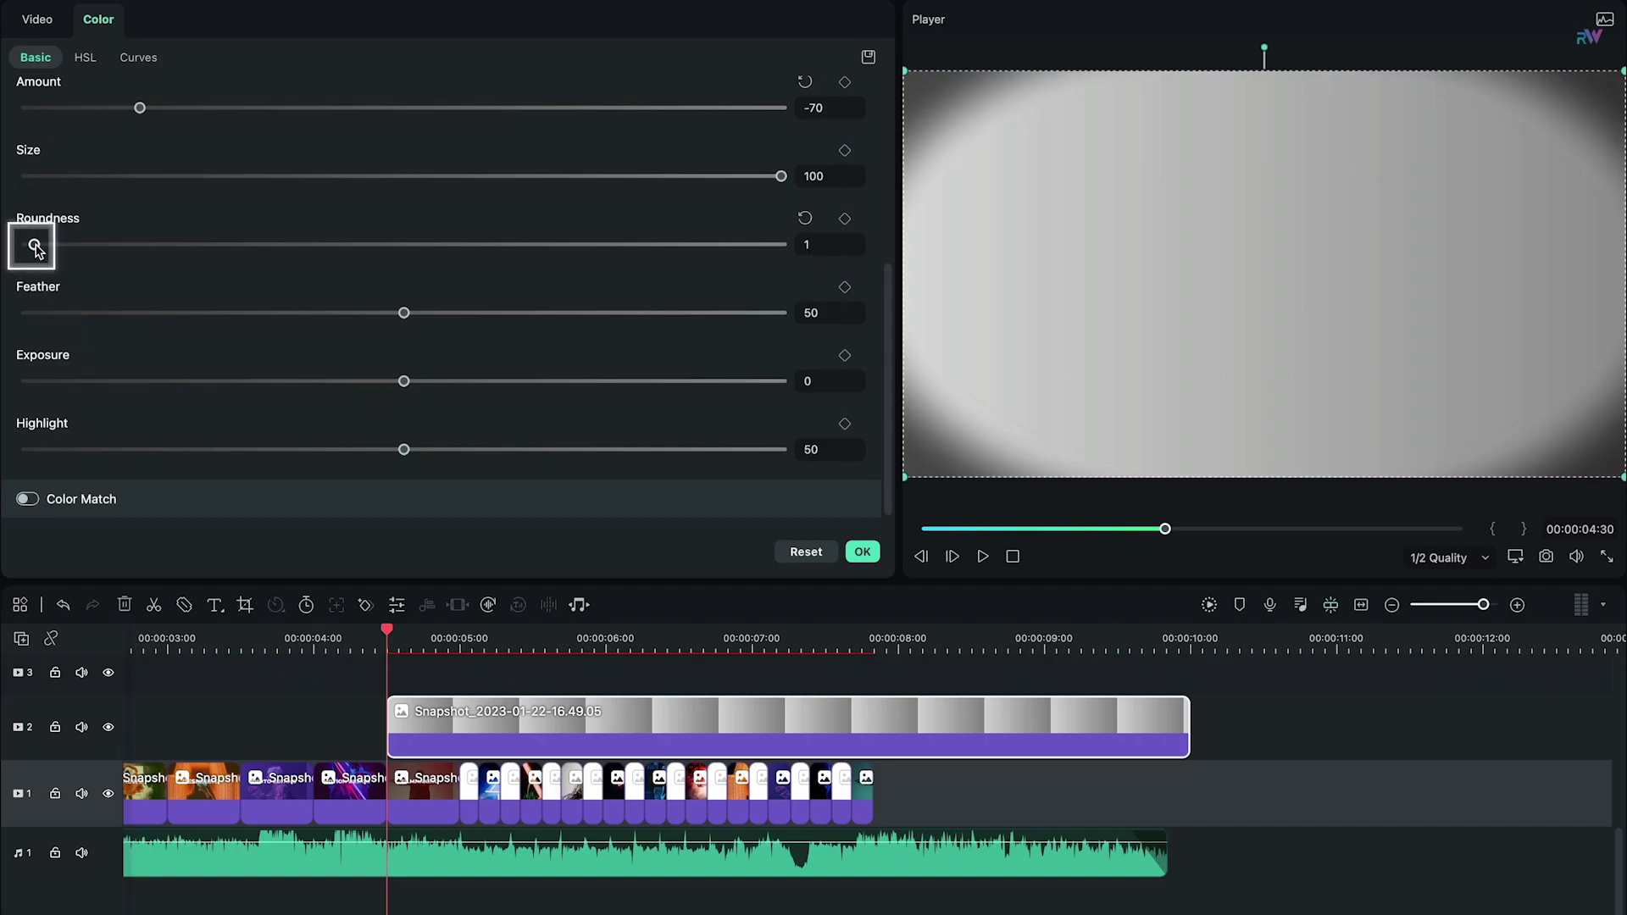
drag(26, 244, 102, 244)
drag(439, 314, 839, 341)
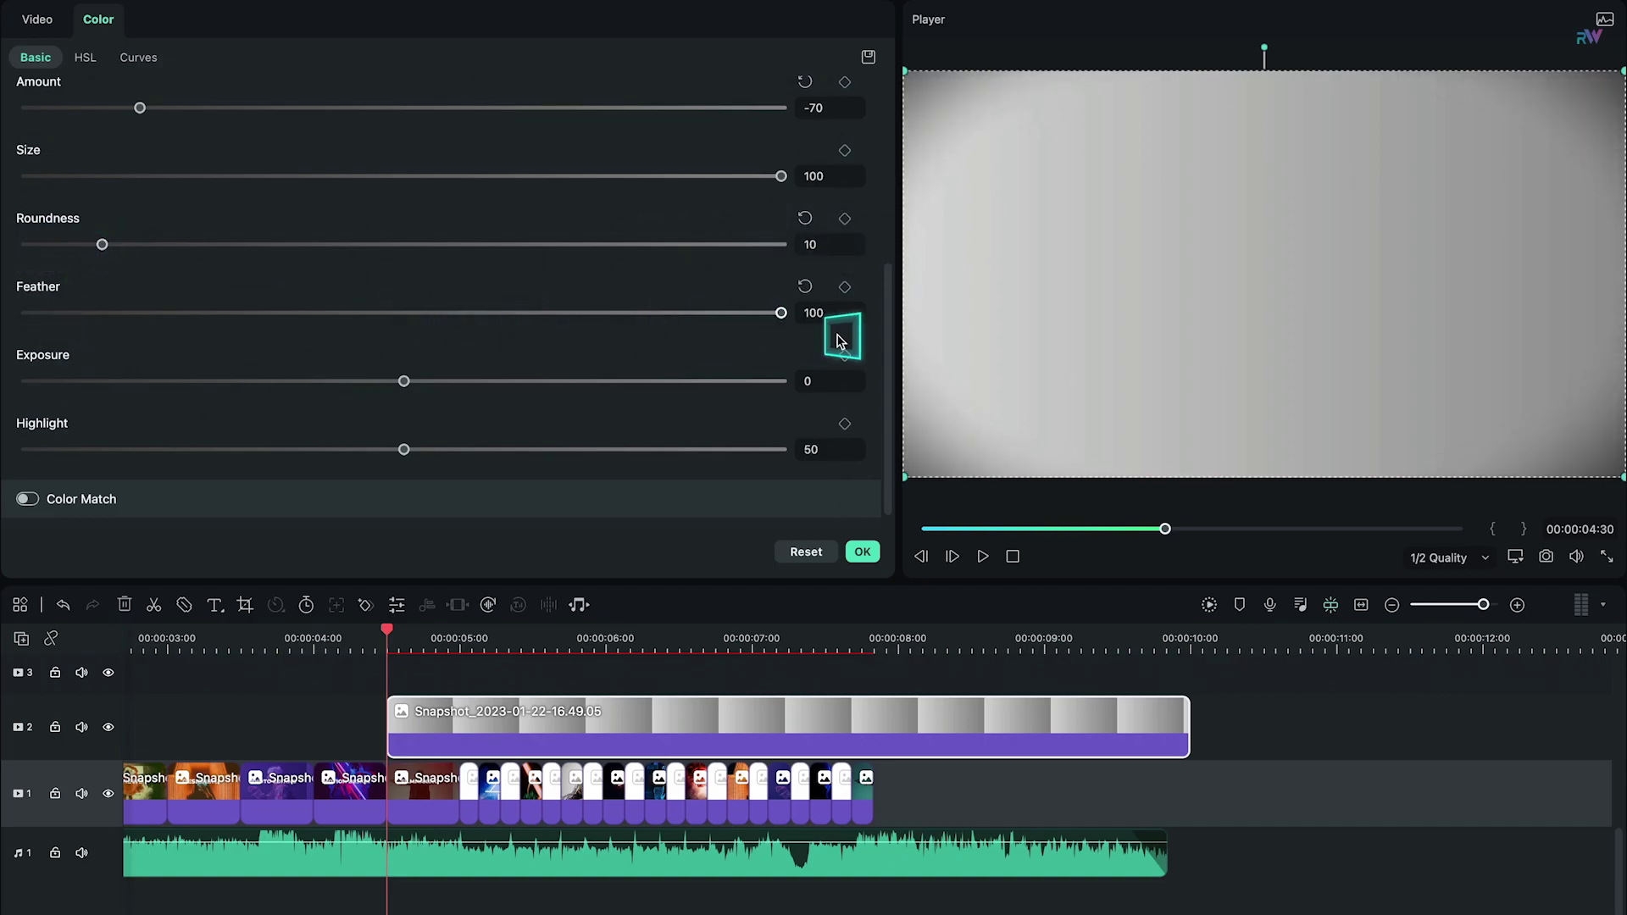
click(866, 549)
- Bring up the Video mask settings for the grey snapshot
double_click(669, 701)
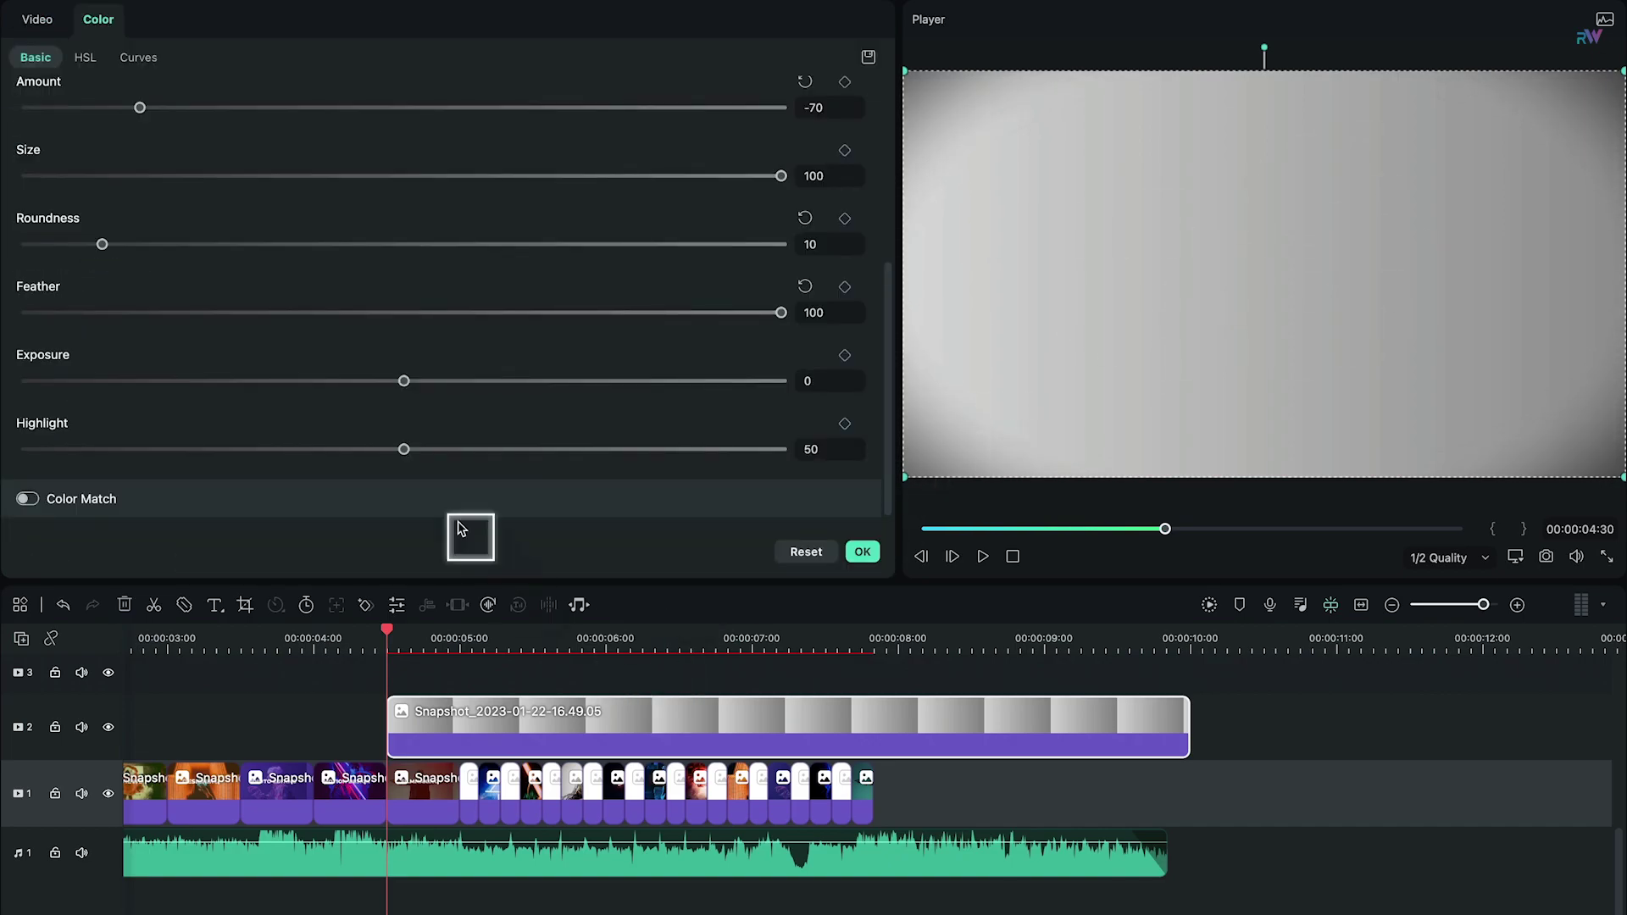
click(38, 19)
click(87, 59)
- Apply an inverted circle mask to the grey snapshot, reducing width and height into a circle
click(409, 116)
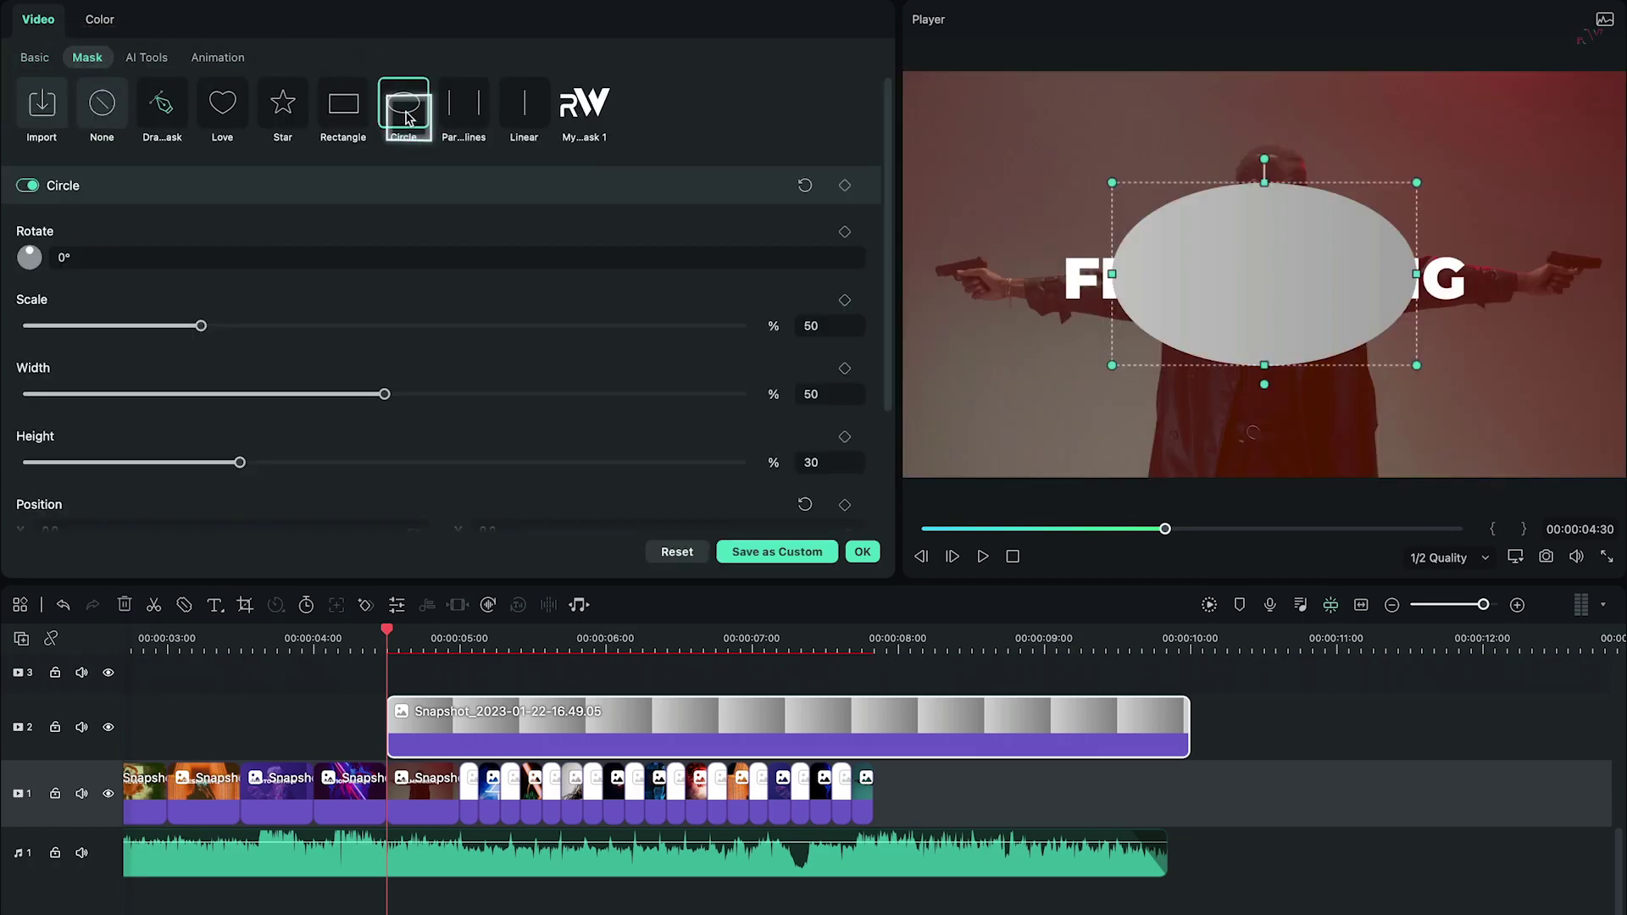
scroll(695, 356, down, 3)
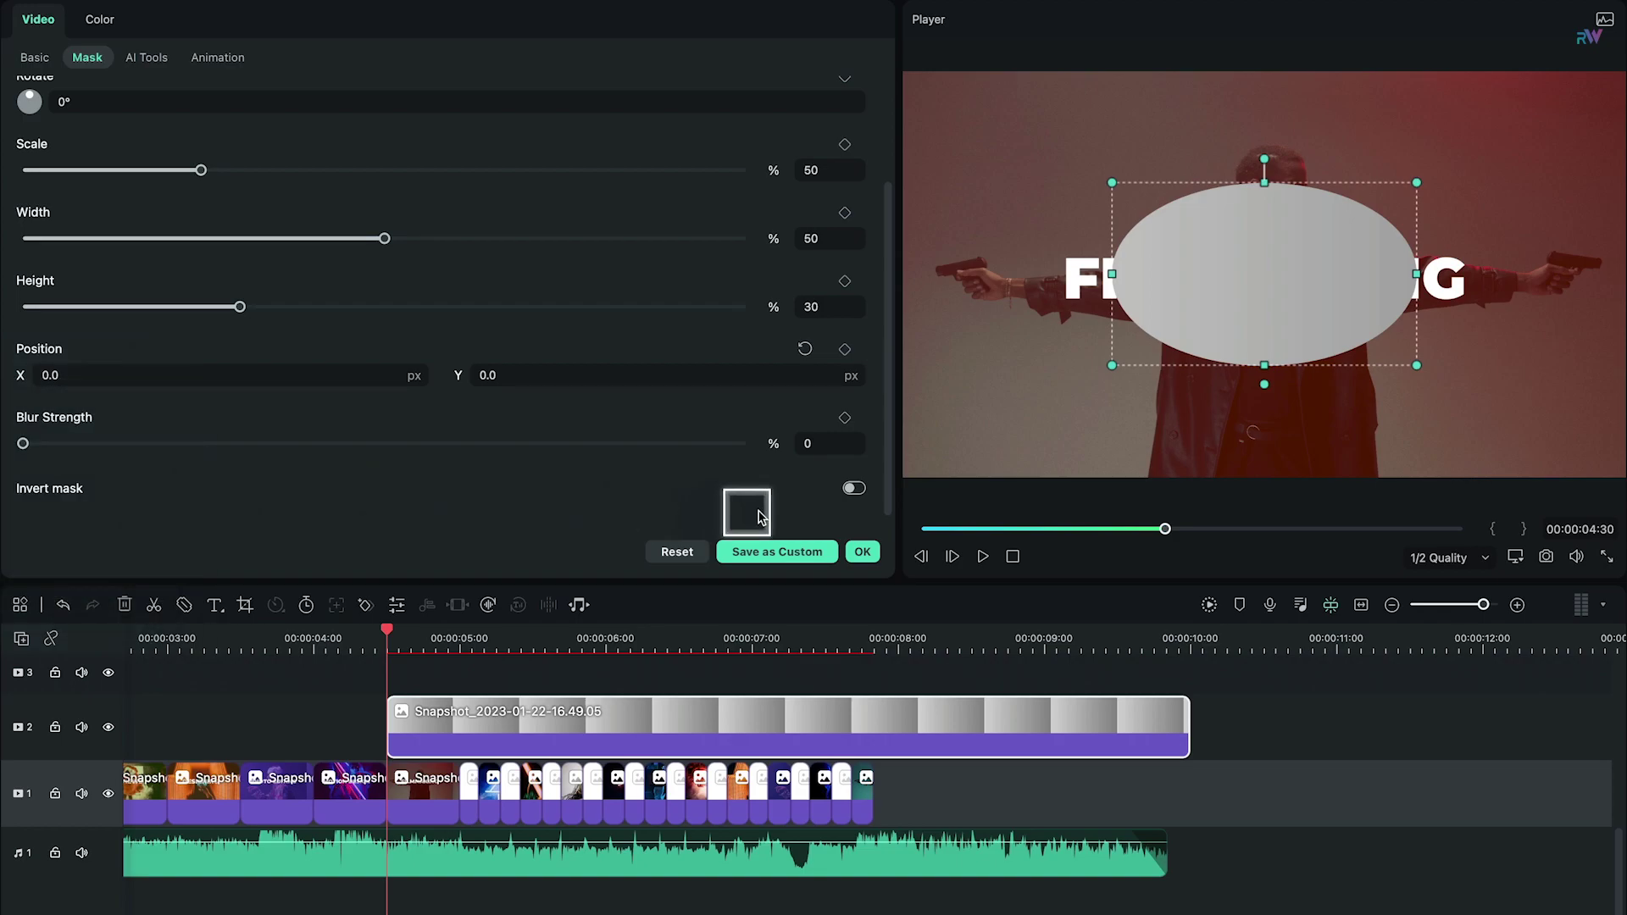
click(851, 490)
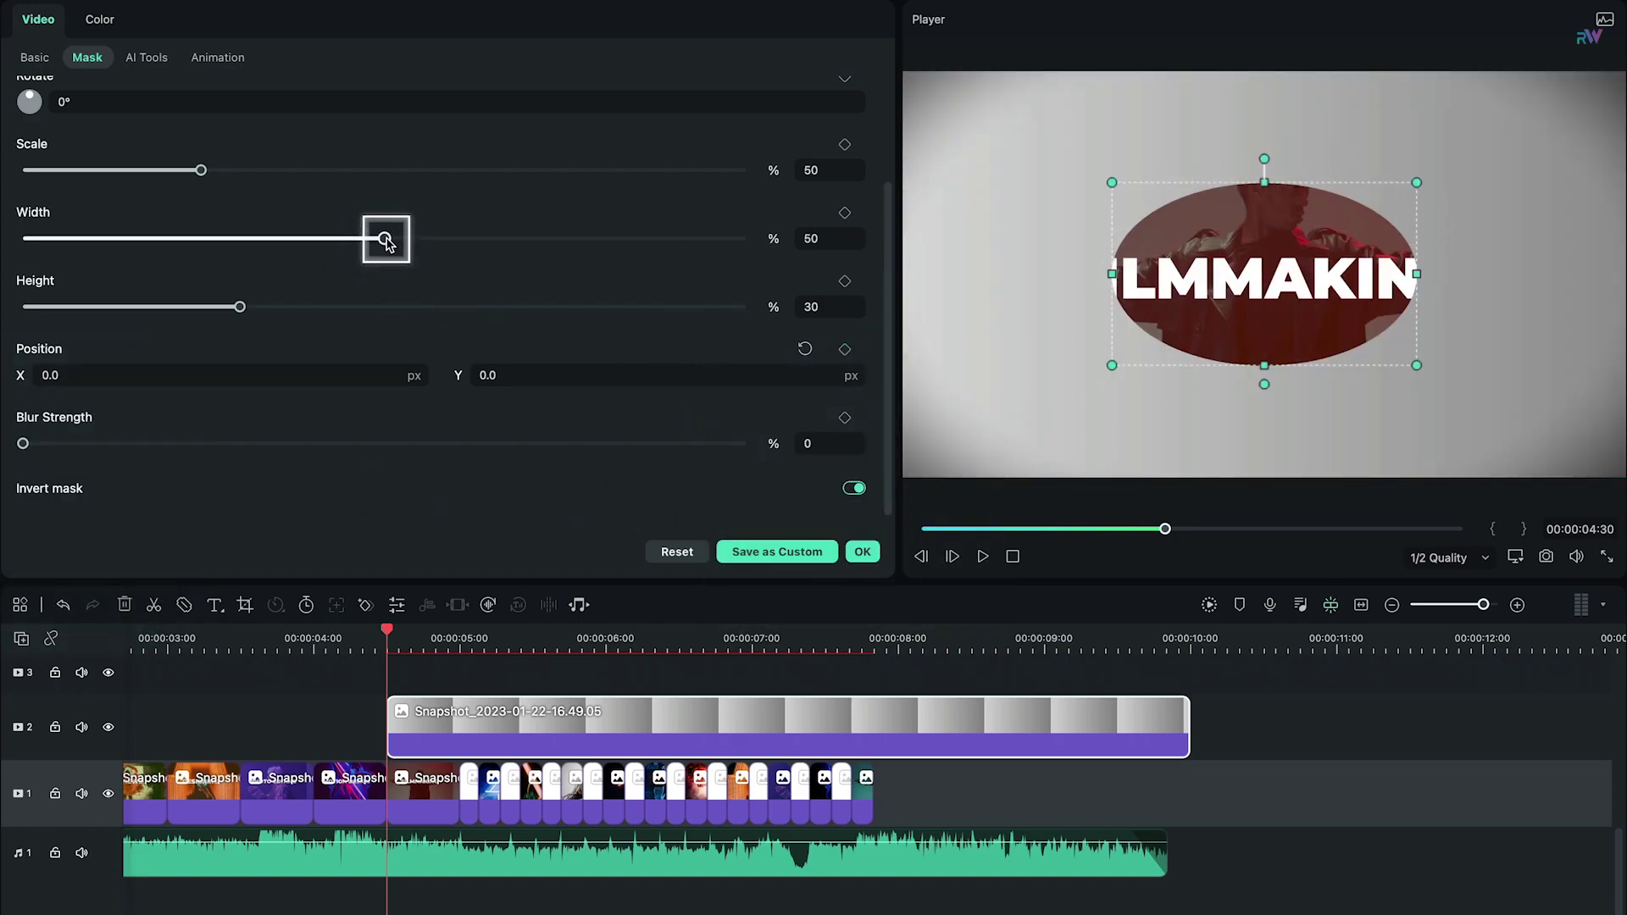
drag(385, 239, 227, 252)
drag(231, 316, 206, 314)
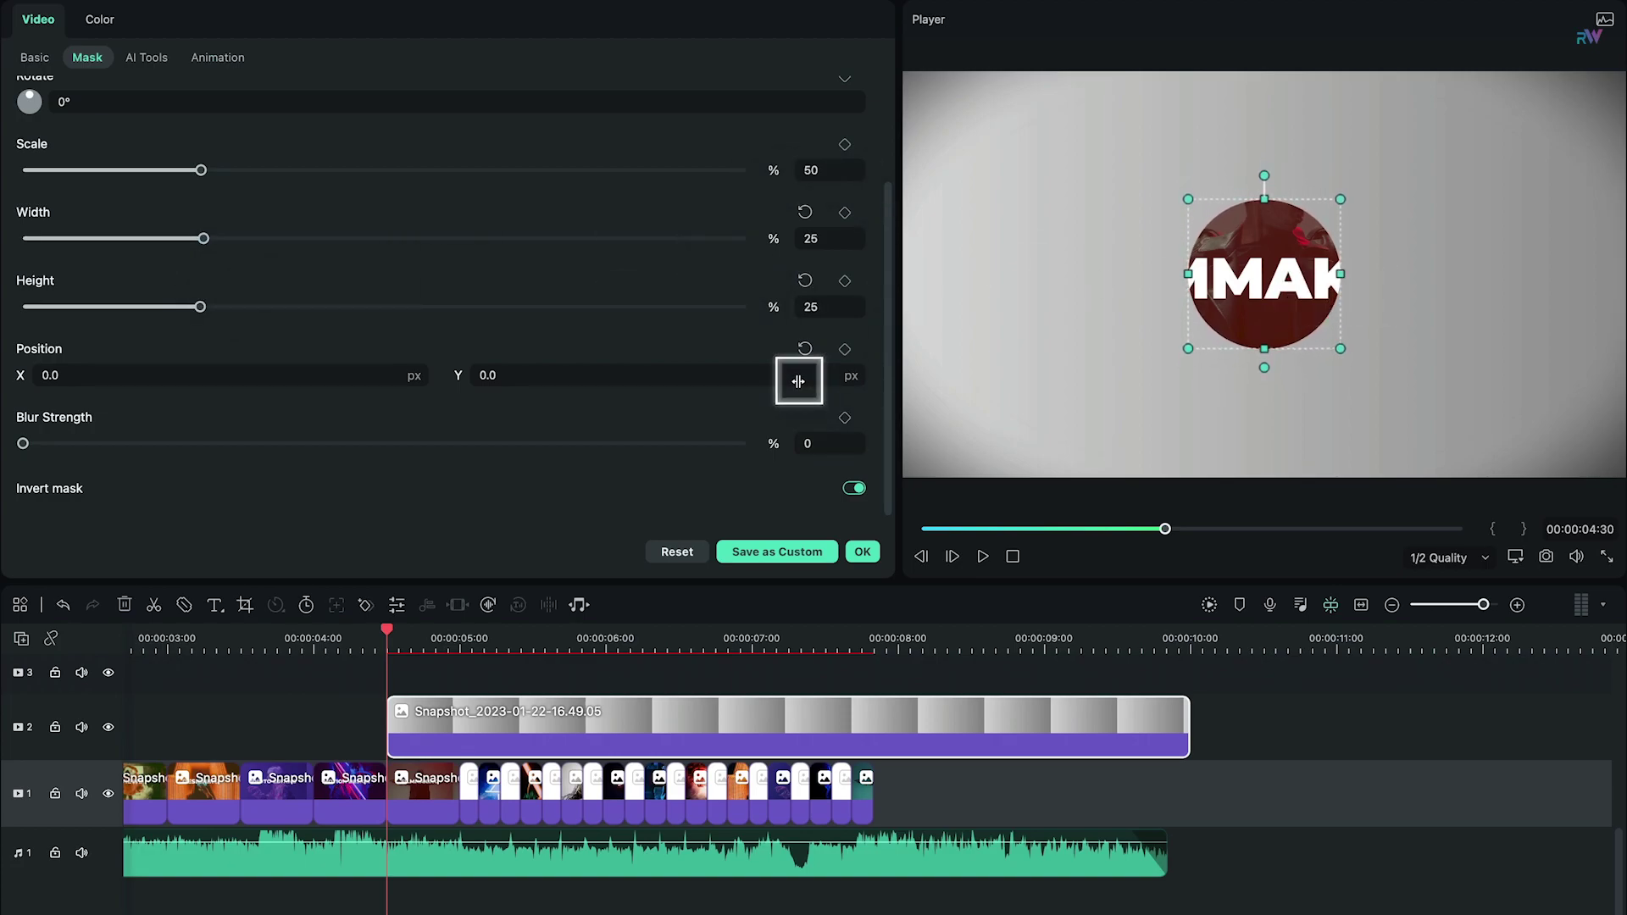
- Keyframe the mask at about 7.5 seconds, then set Scale 200 and size 40 at 4:30
click(816, 637)
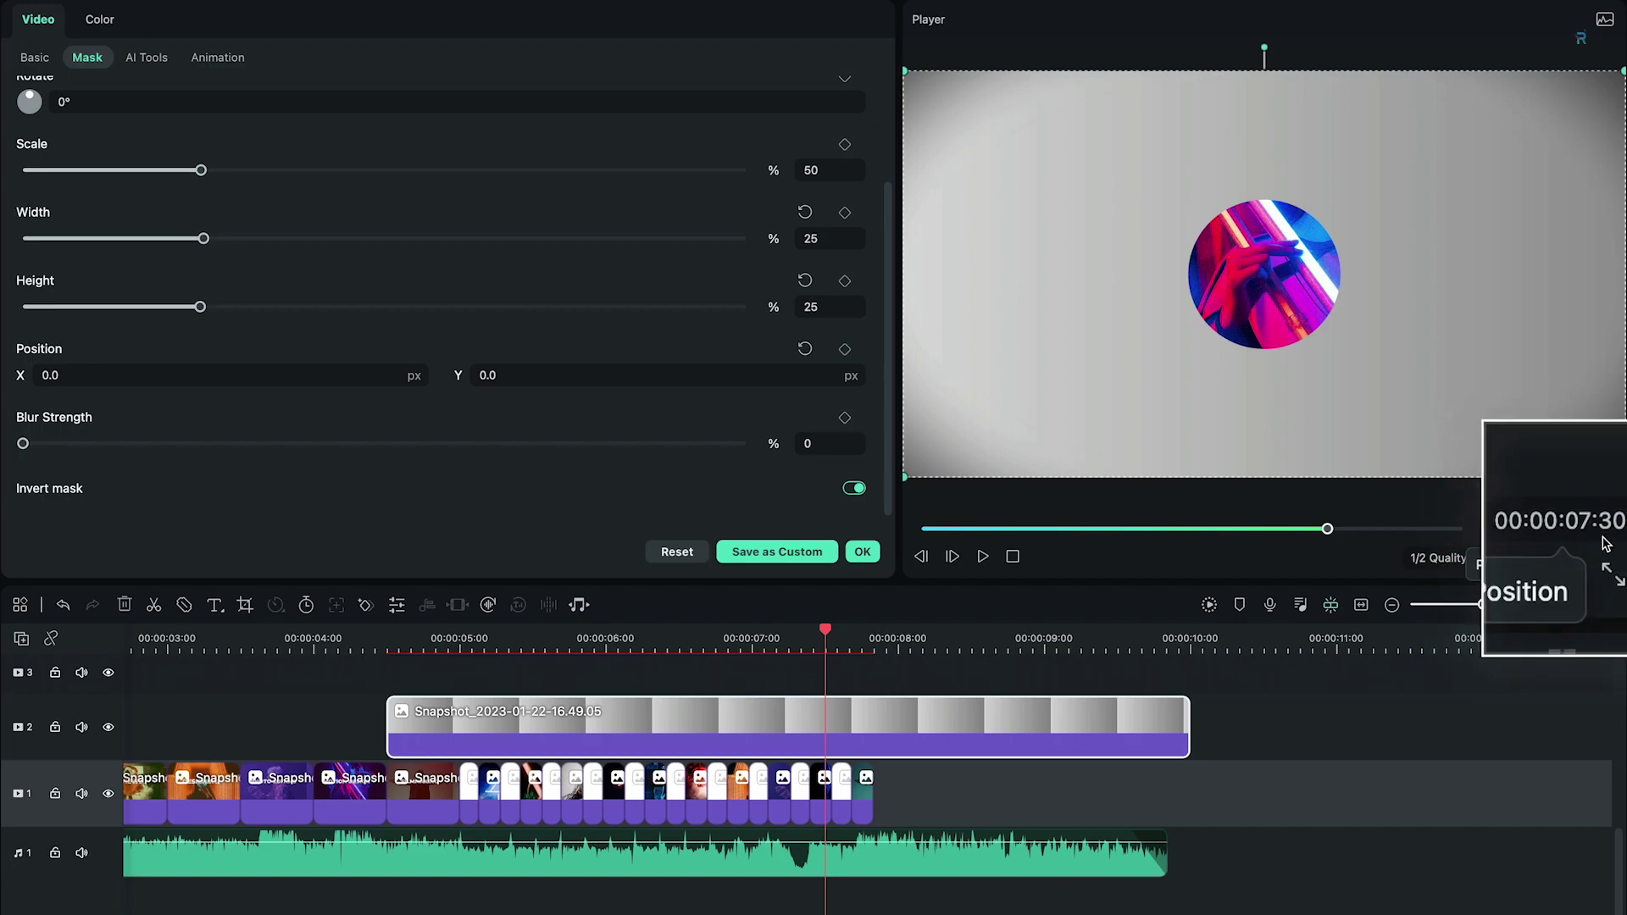
scroll(351, 348, up, 3)
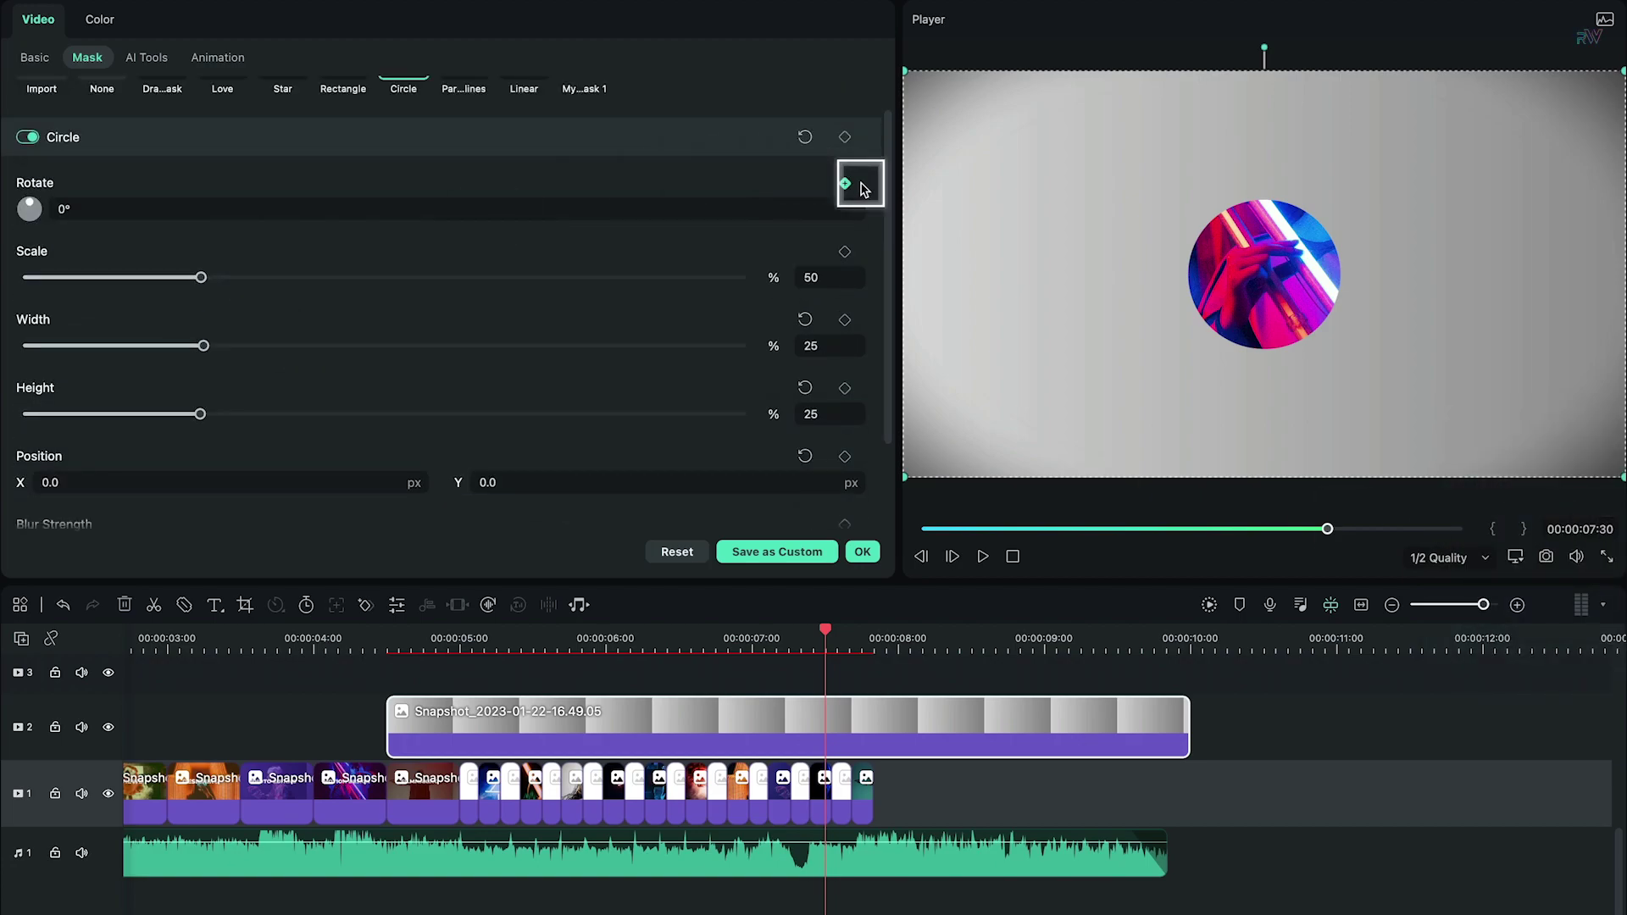
click(844, 183)
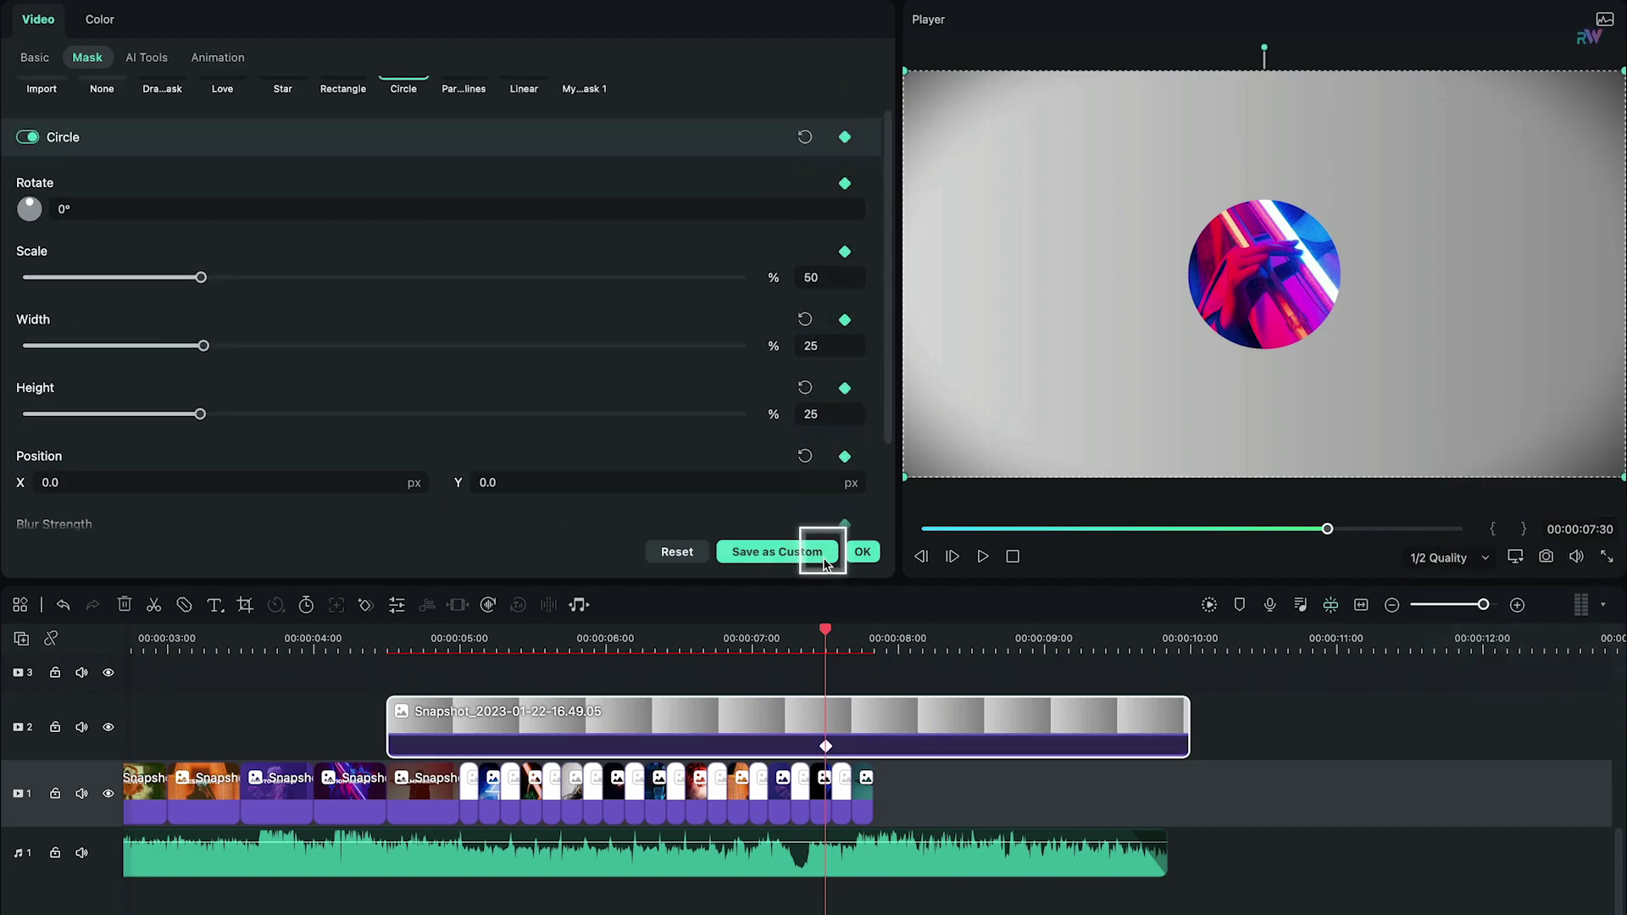
click(387, 649)
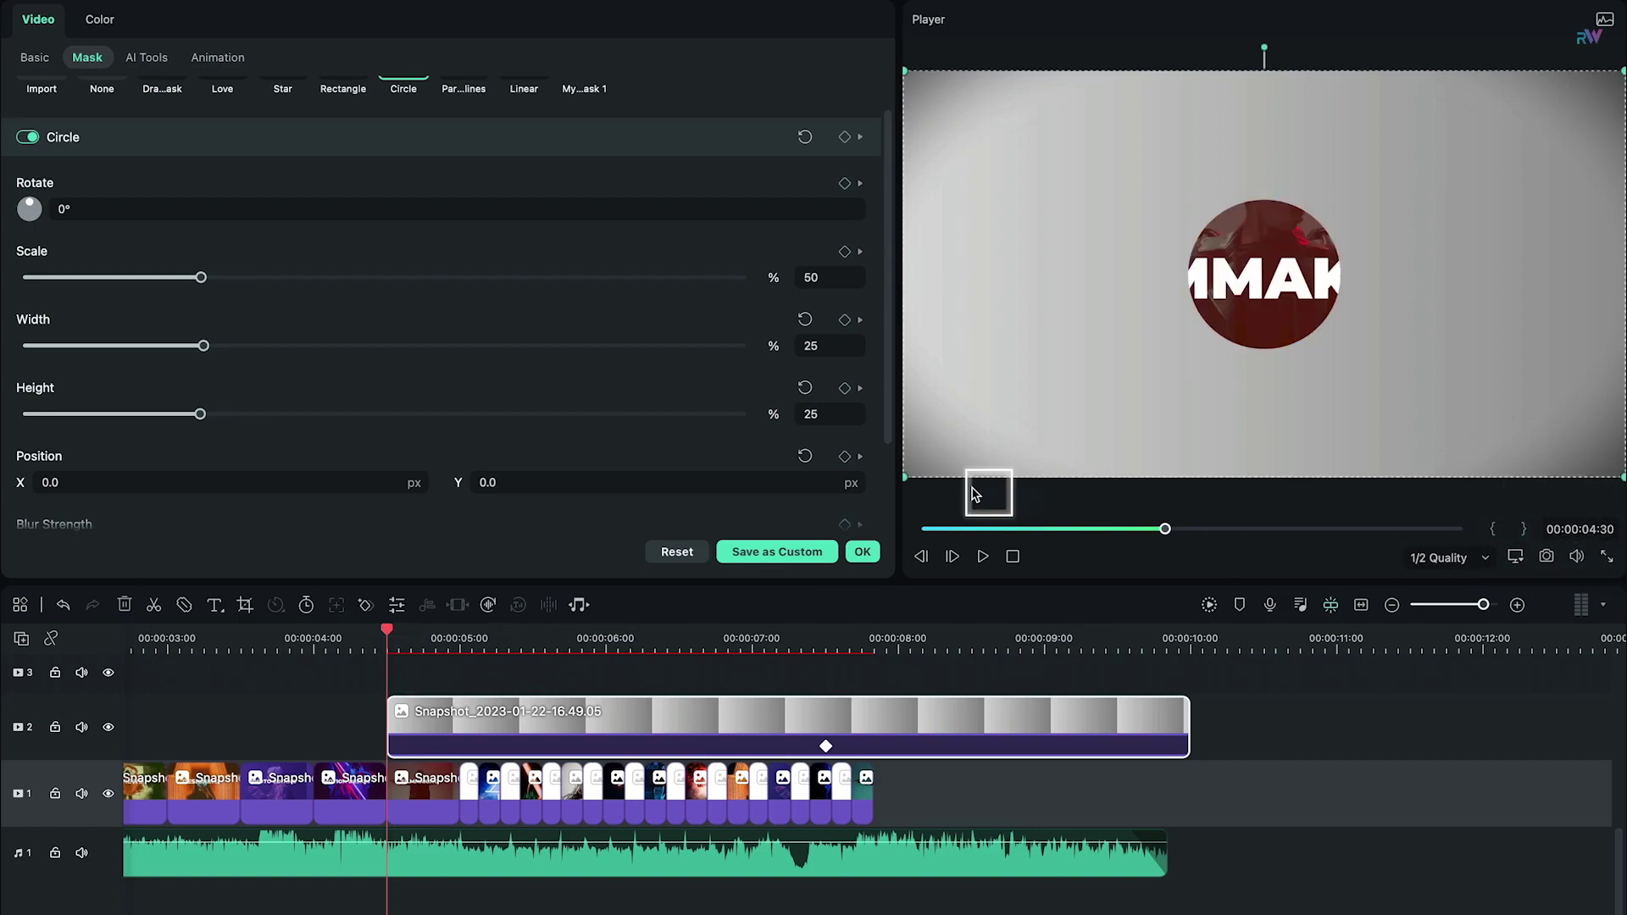
scroll(472, 333, down, 2)
drag(201, 206, 964, 211)
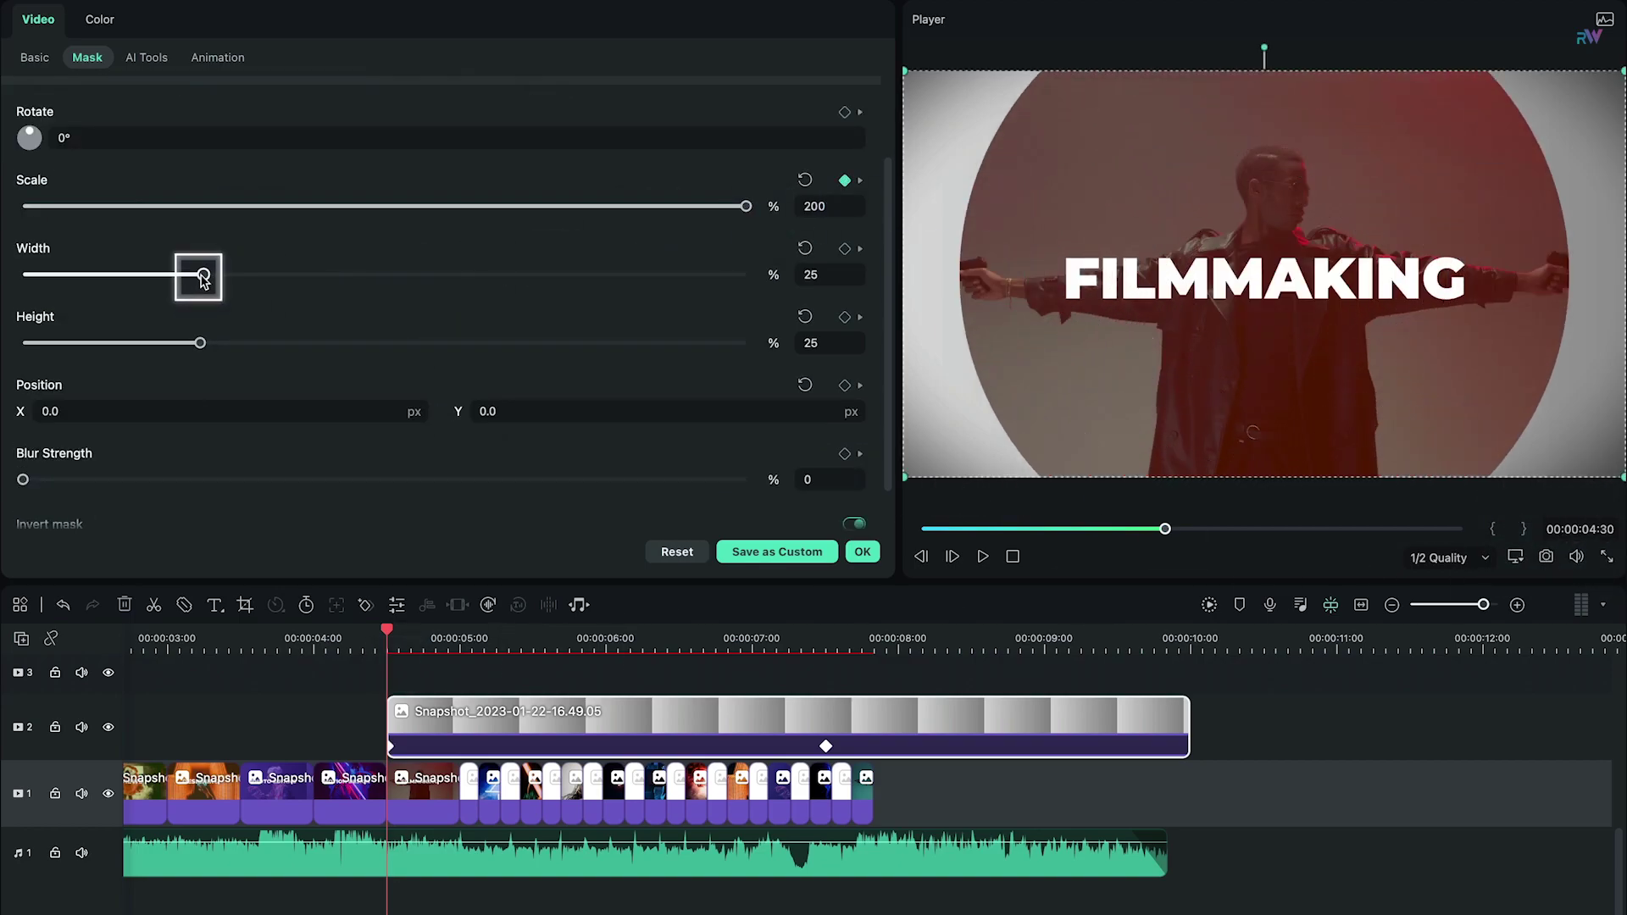
drag(204, 279, 297, 287)
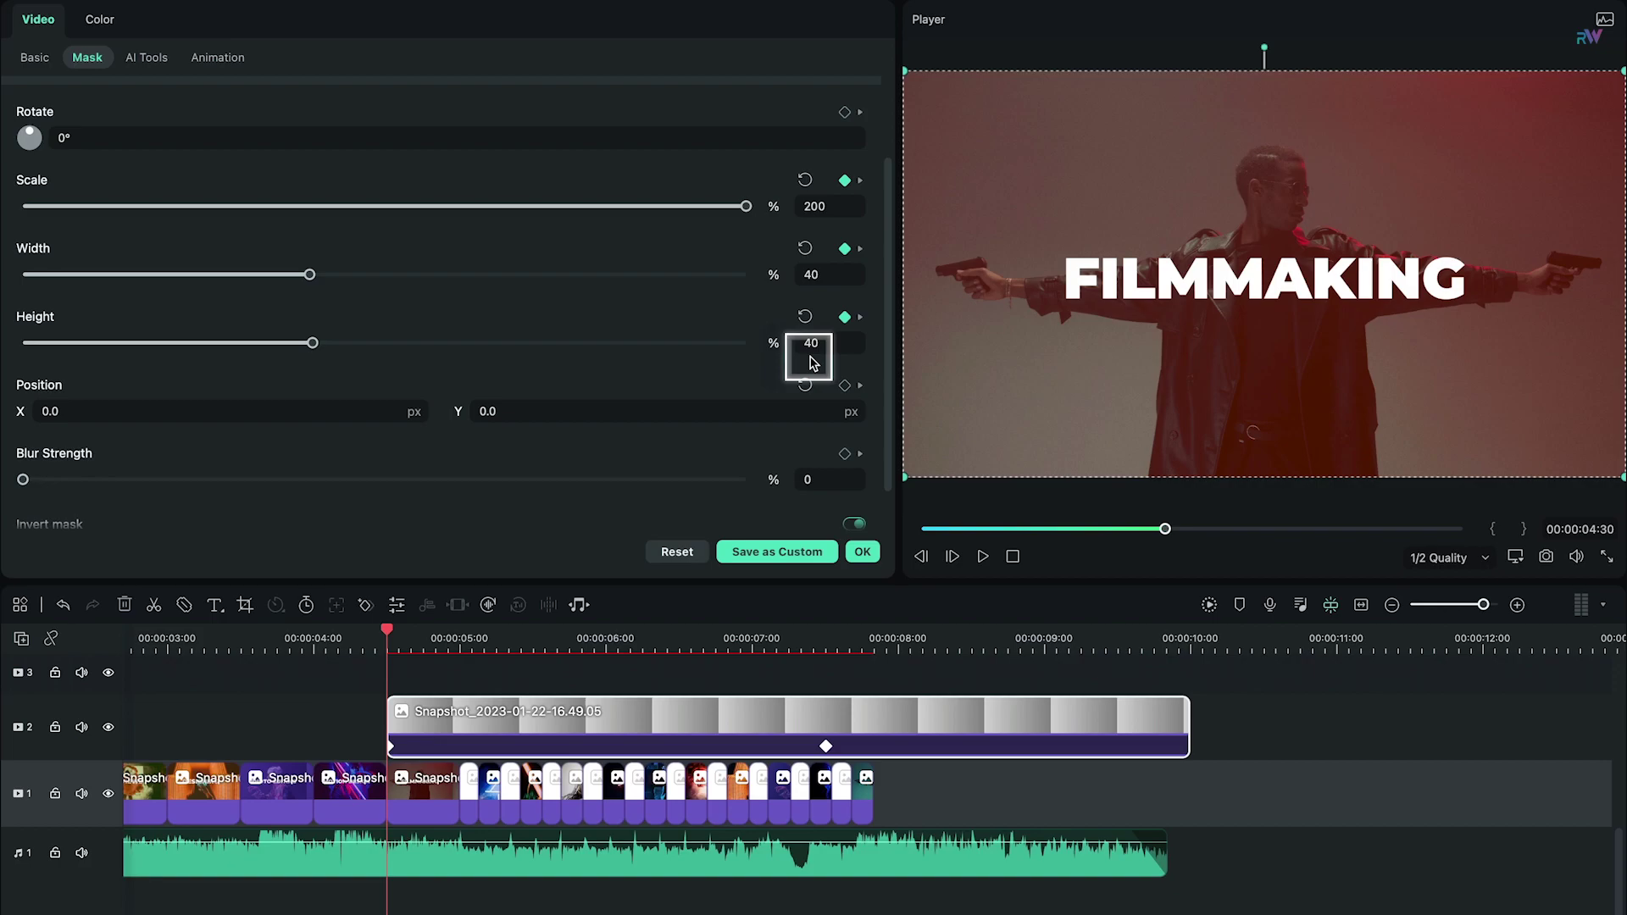
- Place the LOGO image on track 3 starting at 7 seconds
drag(387, 636, 753, 648)
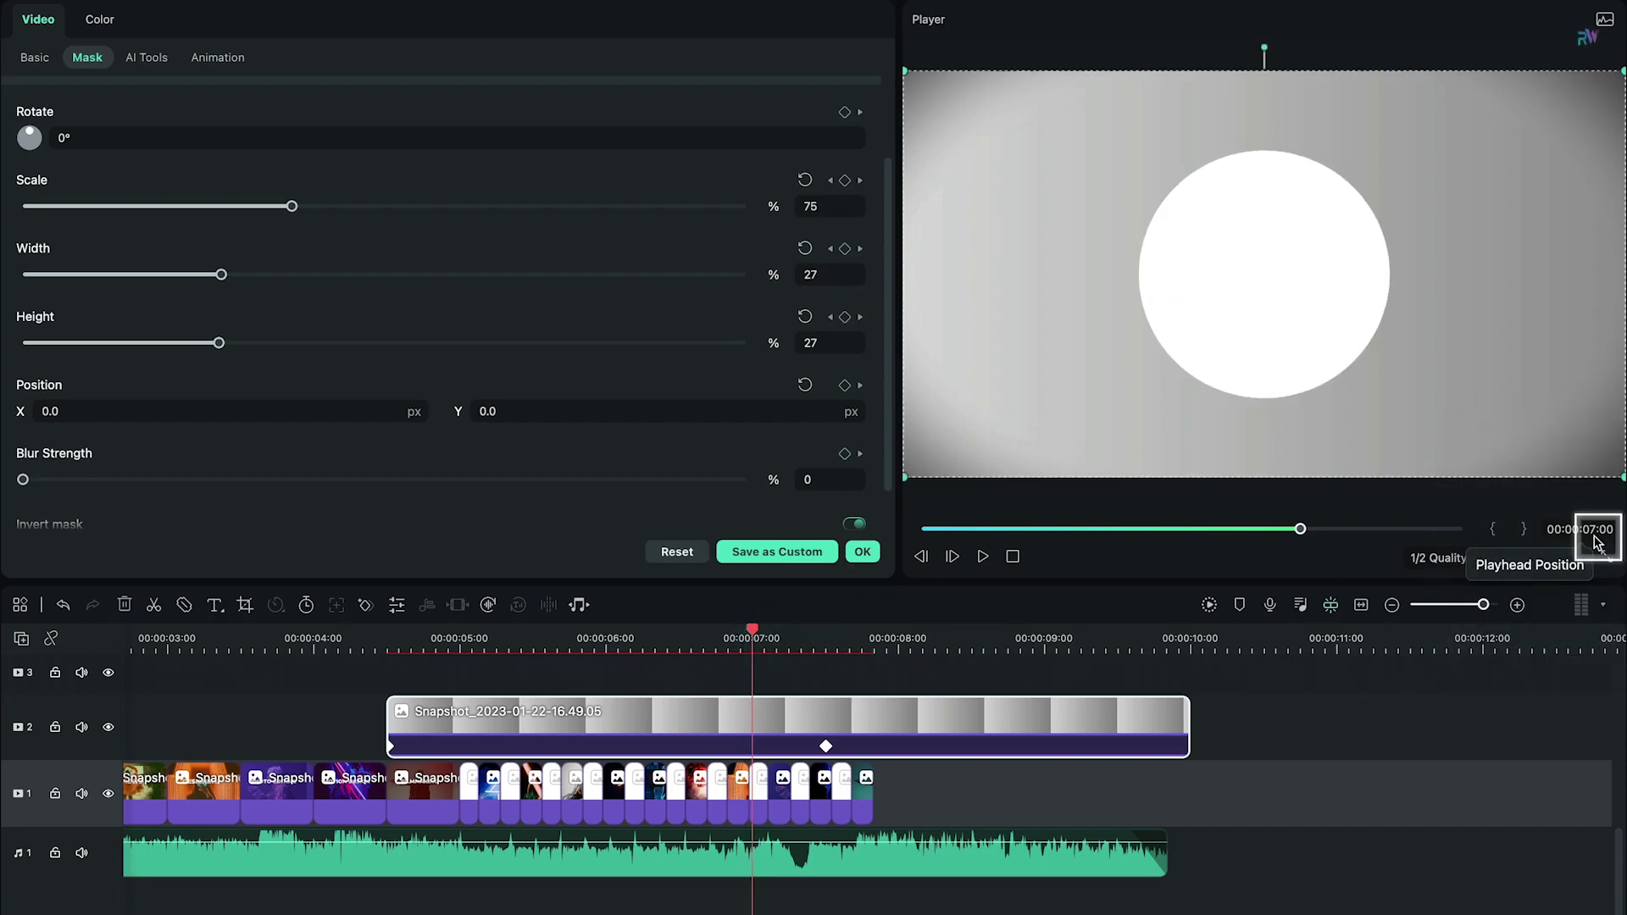
click(1101, 672)
drag(407, 330, 769, 682)
- Keyframe the LOGO's scale so it shrinks to 40% by 7:30
double_click(831, 686)
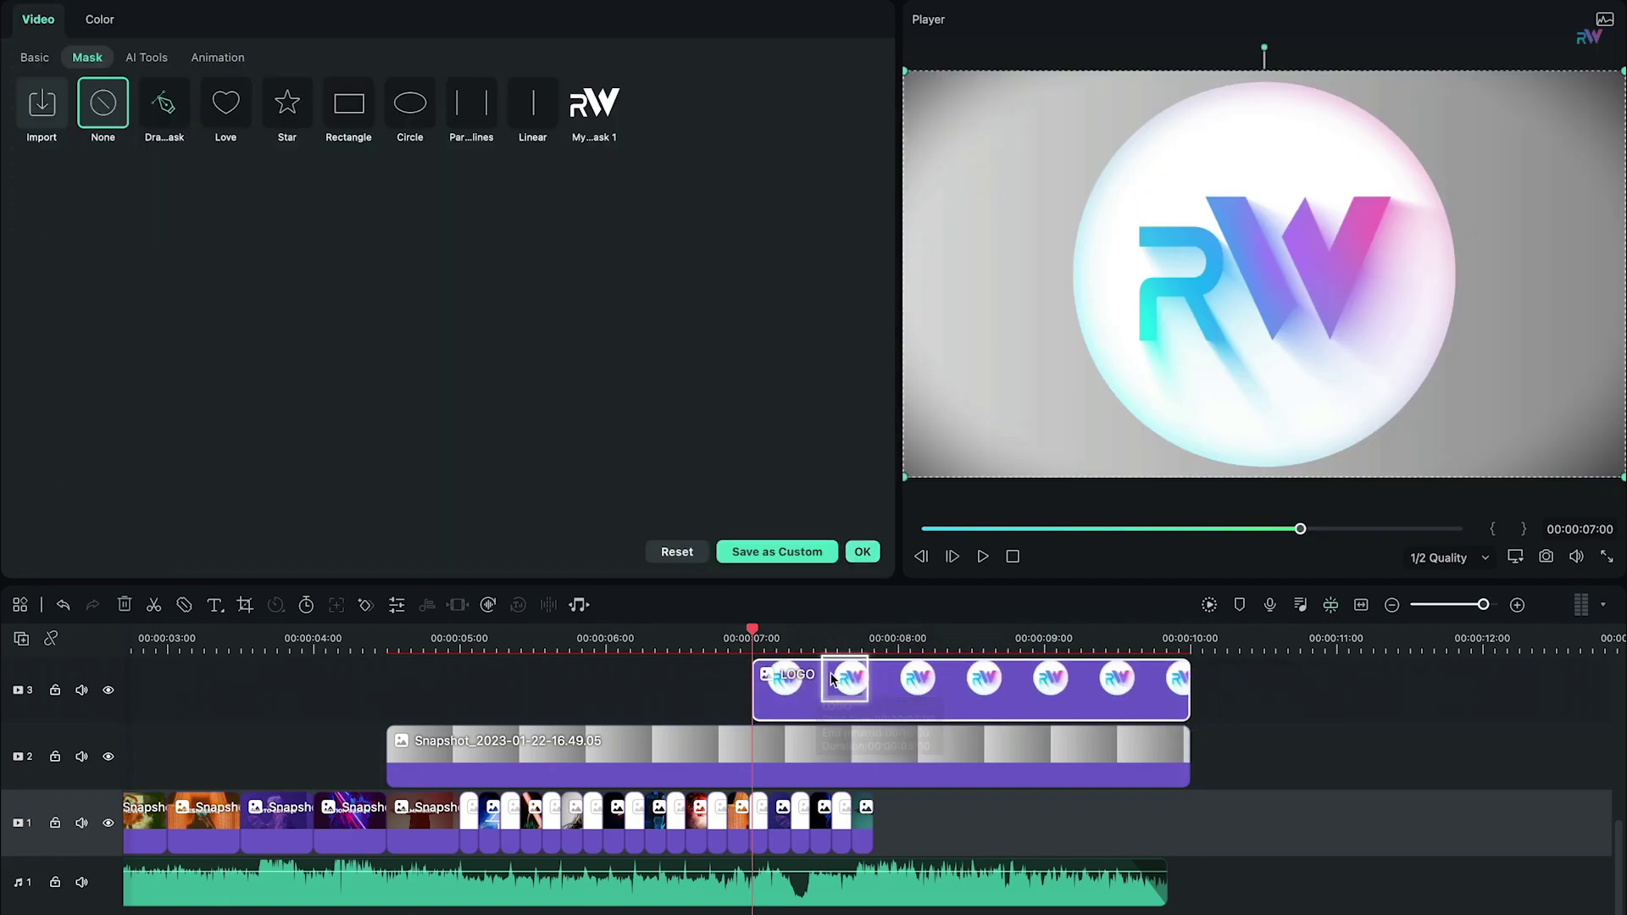
click(36, 57)
click(851, 181)
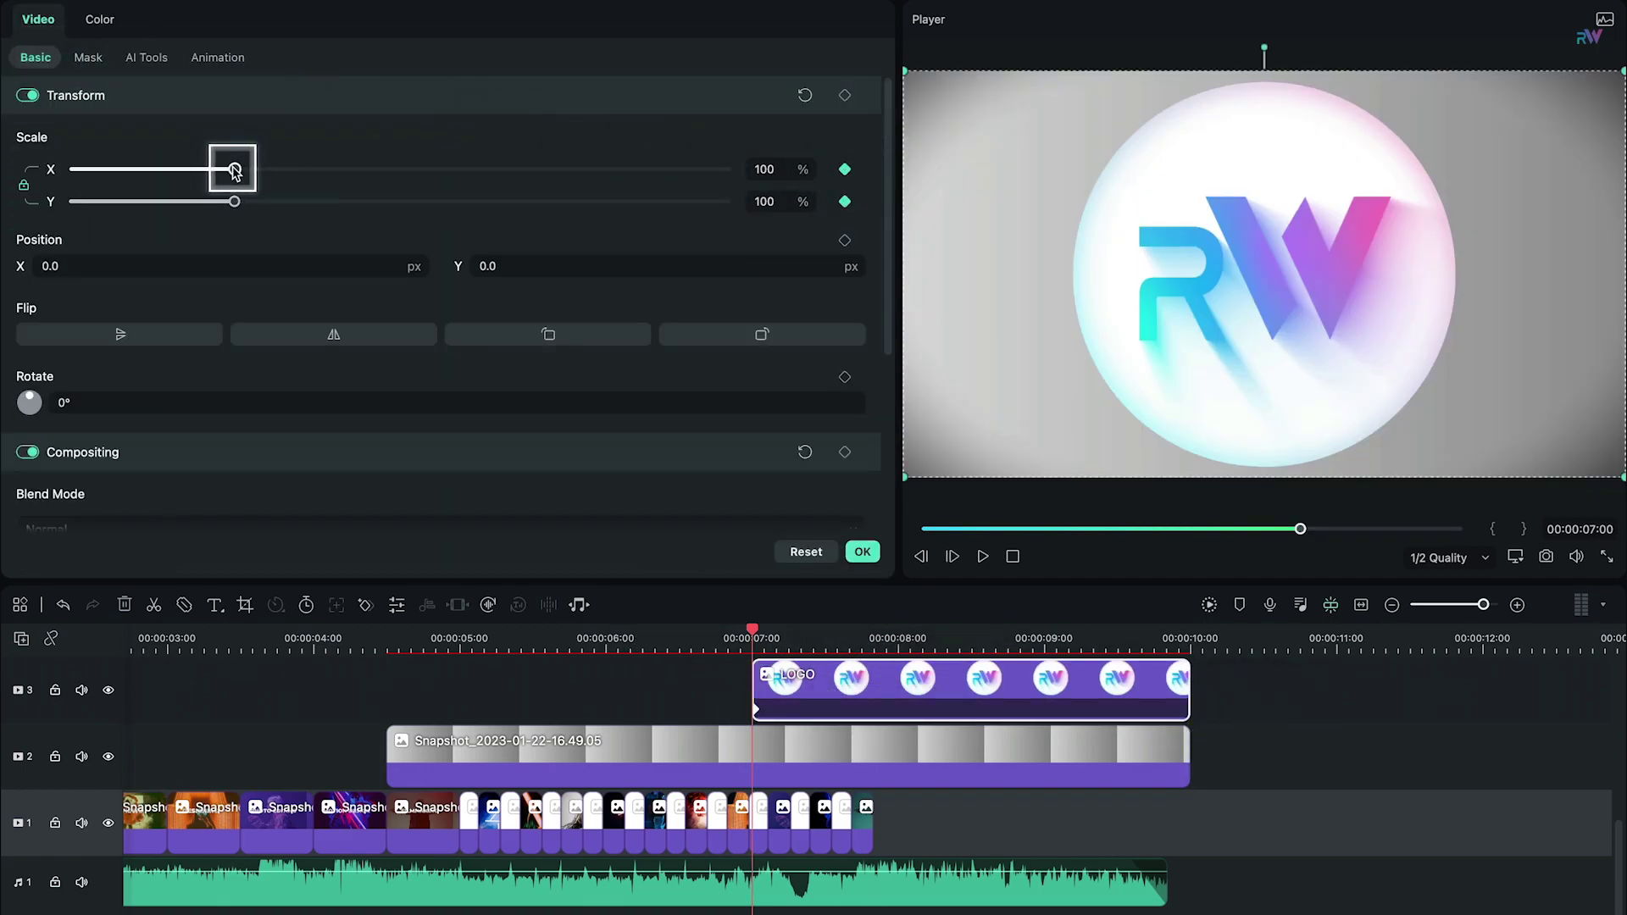
drag(235, 172, 178, 176)
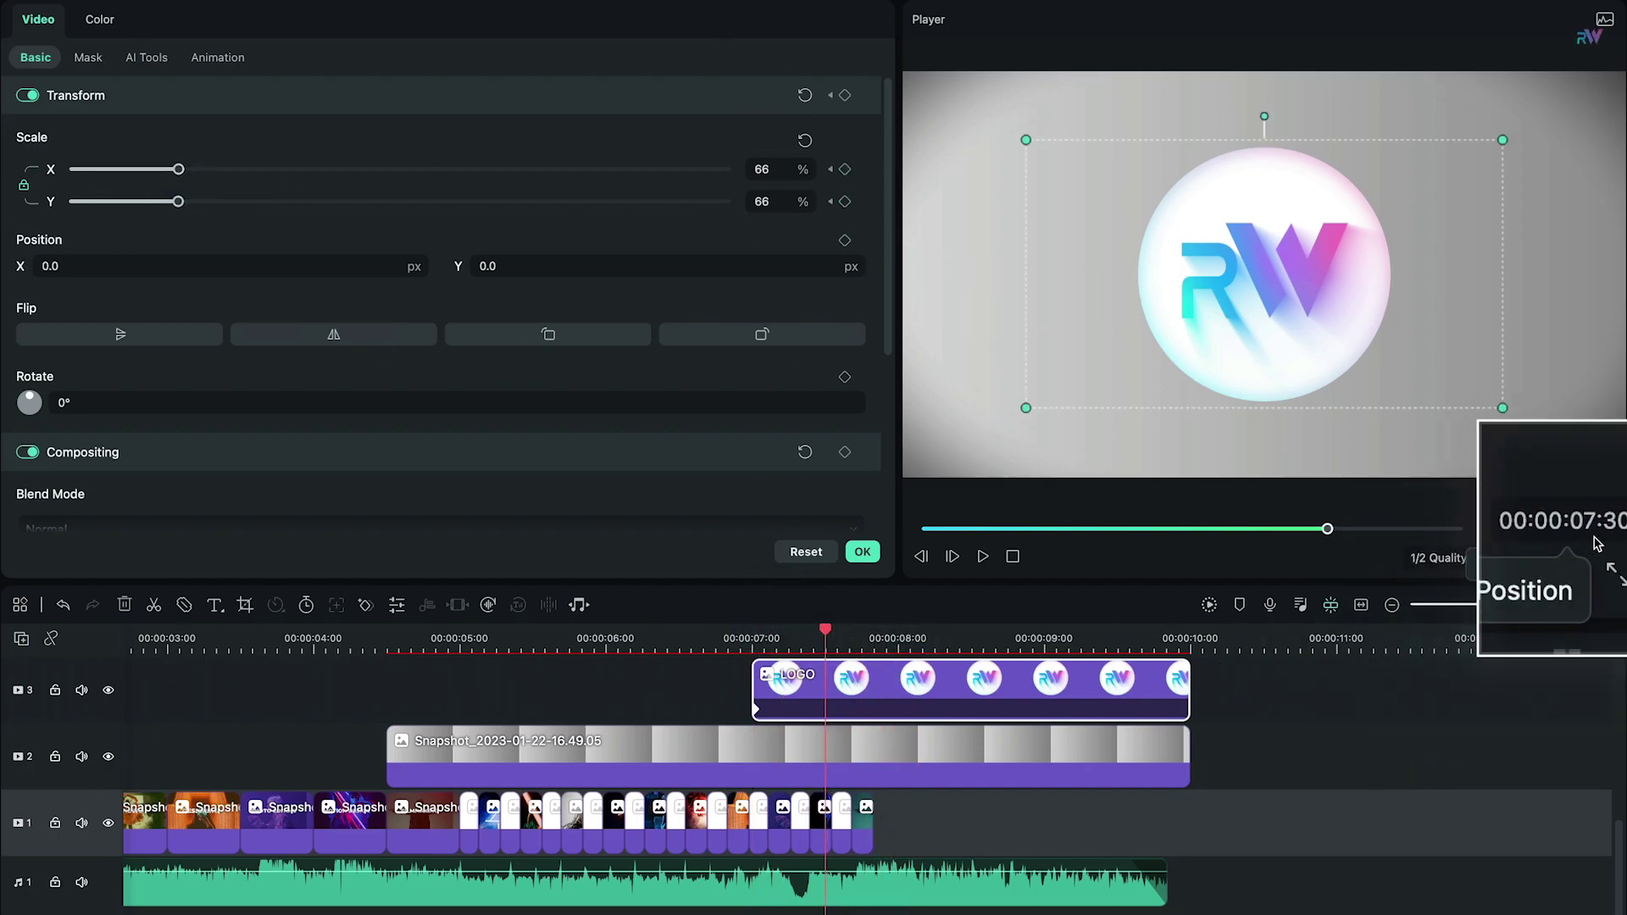
drag(178, 168, 129, 171)
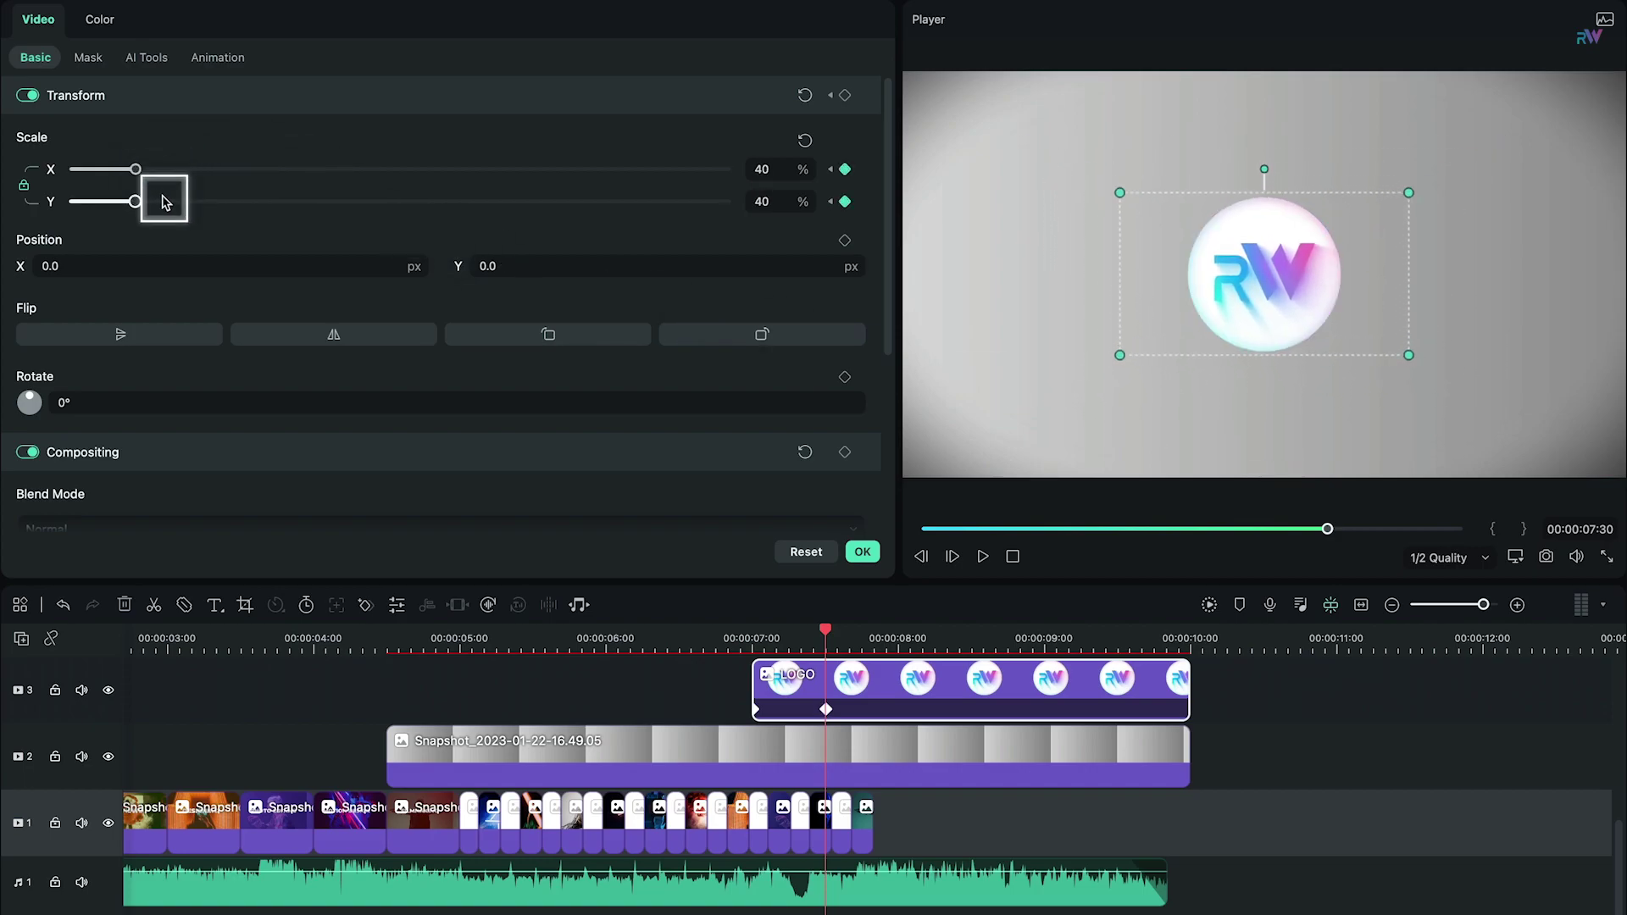
- Fade the LOGO in with Opacity keyframes from 0 at 7:00 to 100 at 7:45
drag(835, 623, 753, 631)
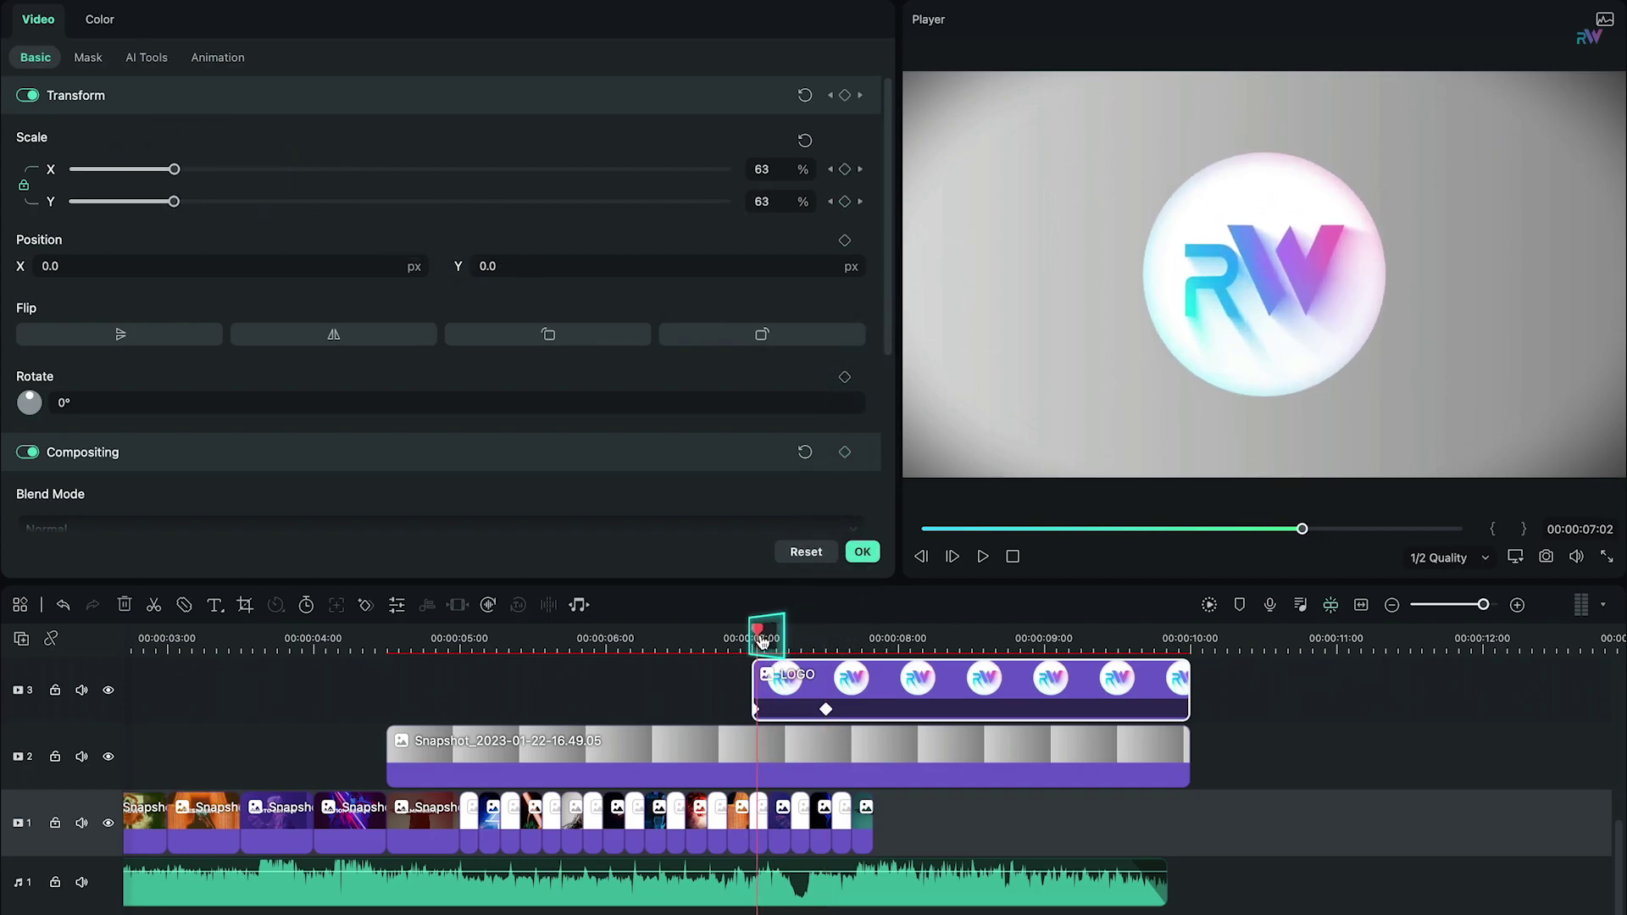
scroll(508, 392, down, 6)
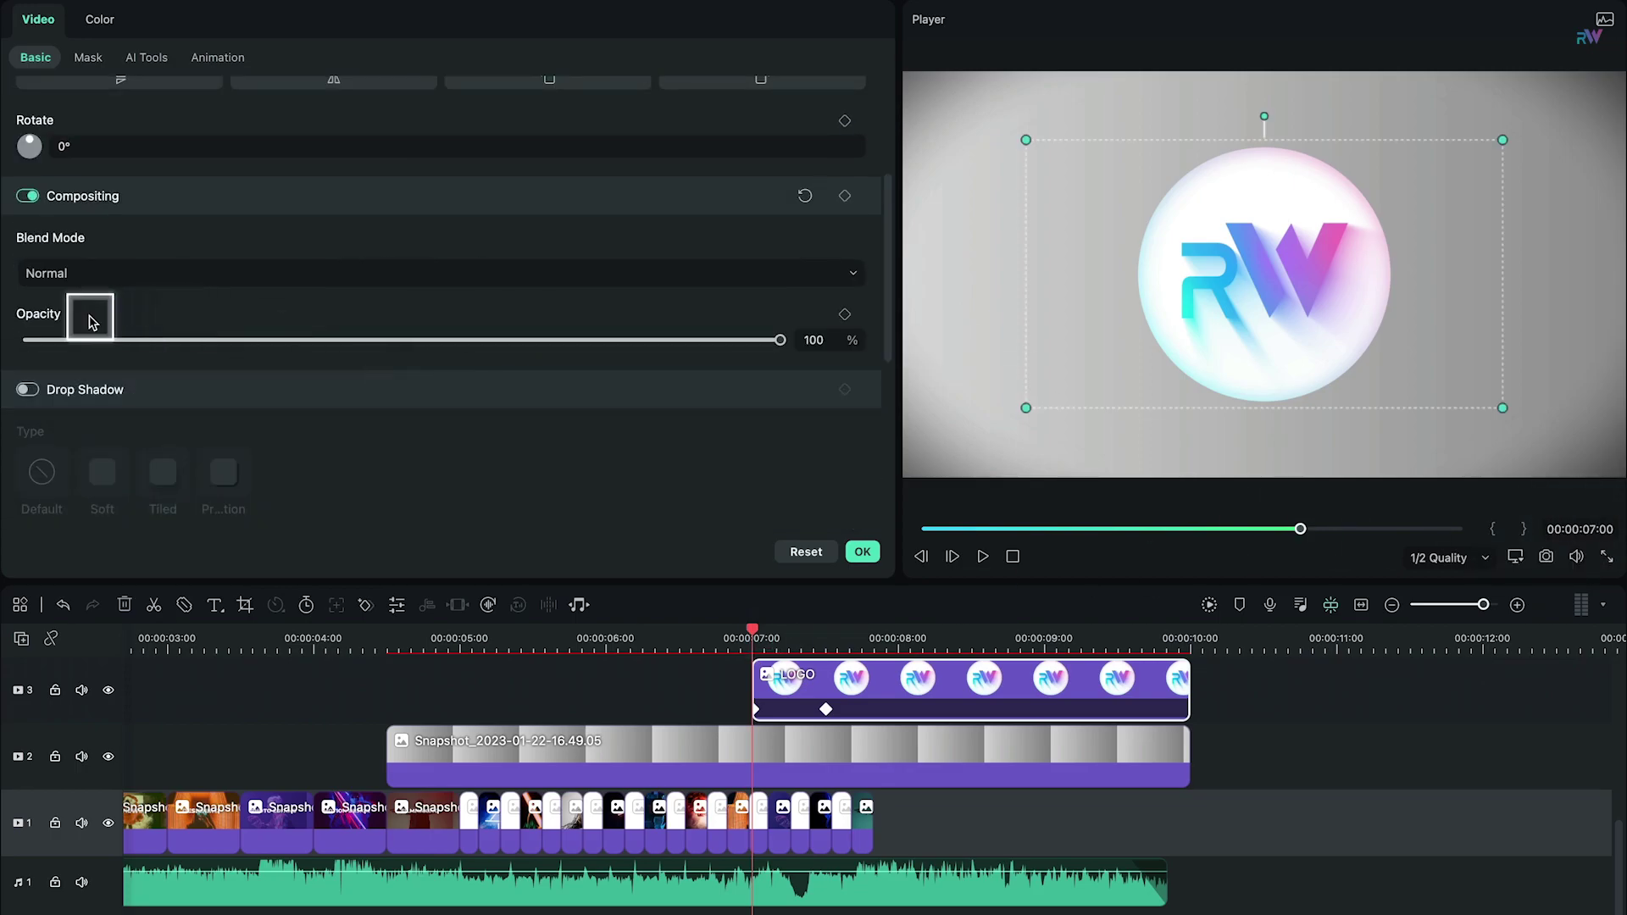
drag(774, 344, 69, 357)
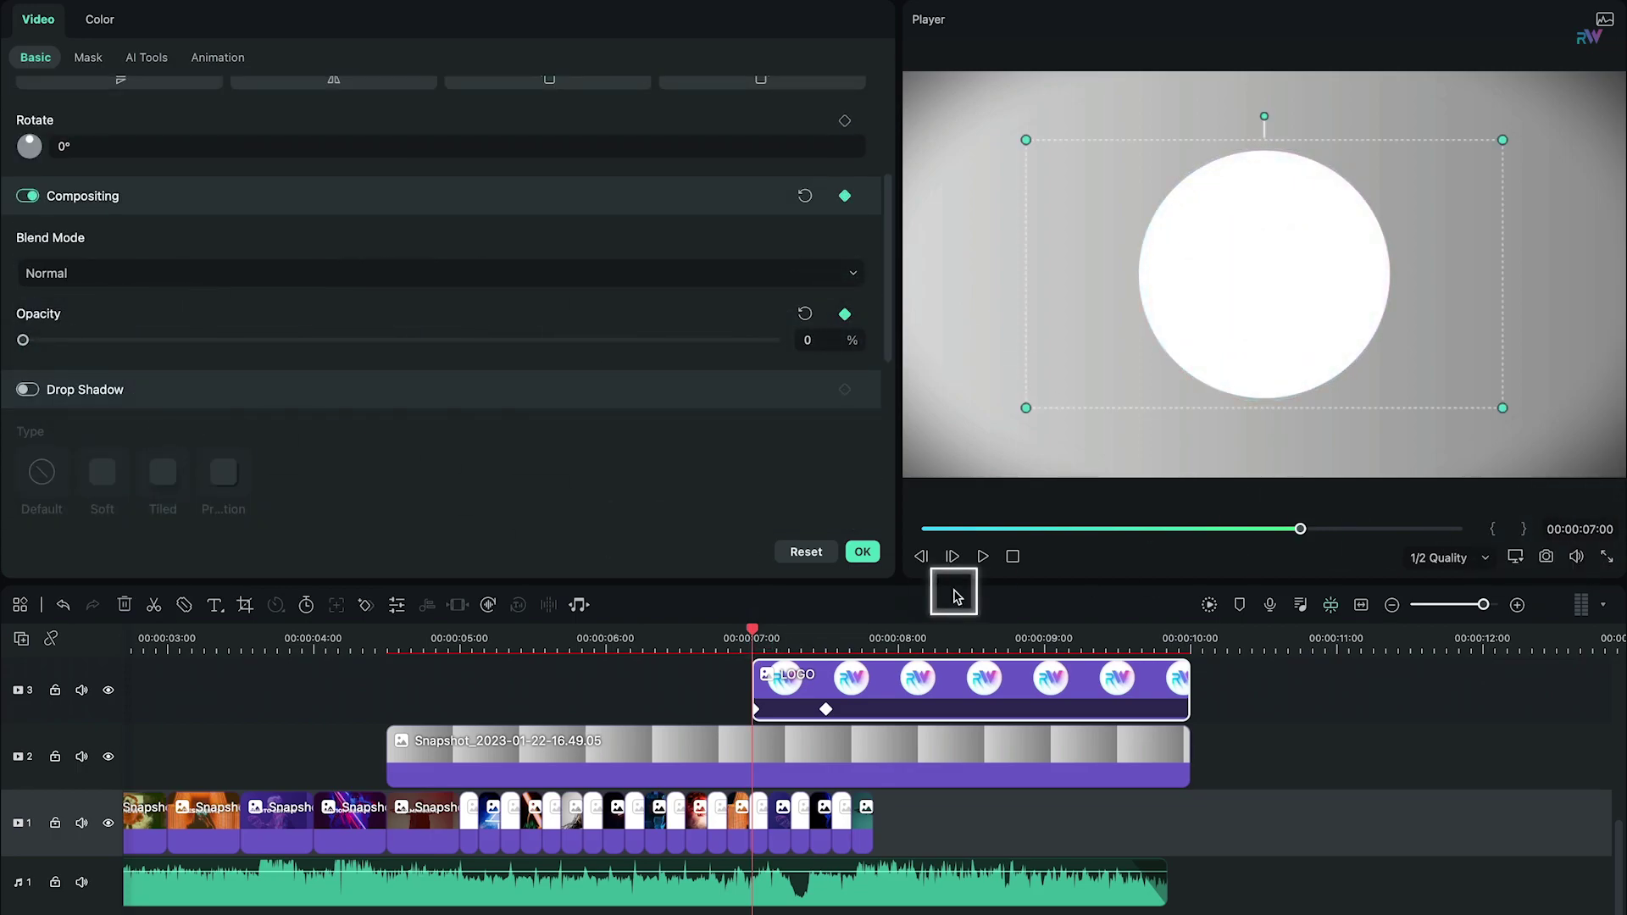
drag(750, 632, 865, 644)
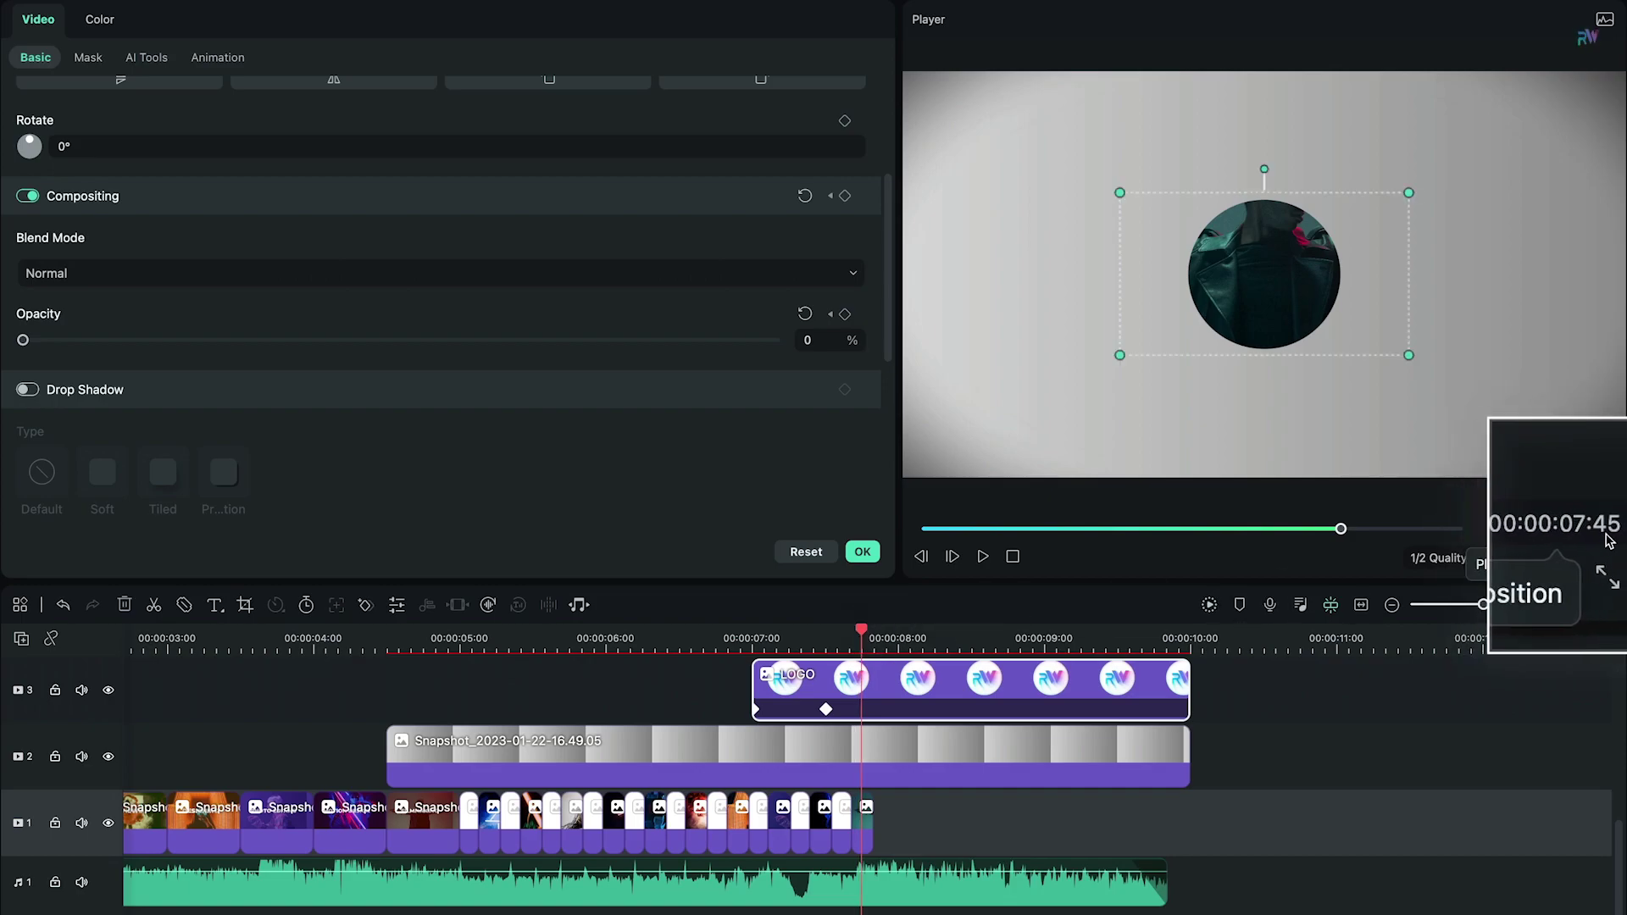
drag(139, 339, 818, 341)
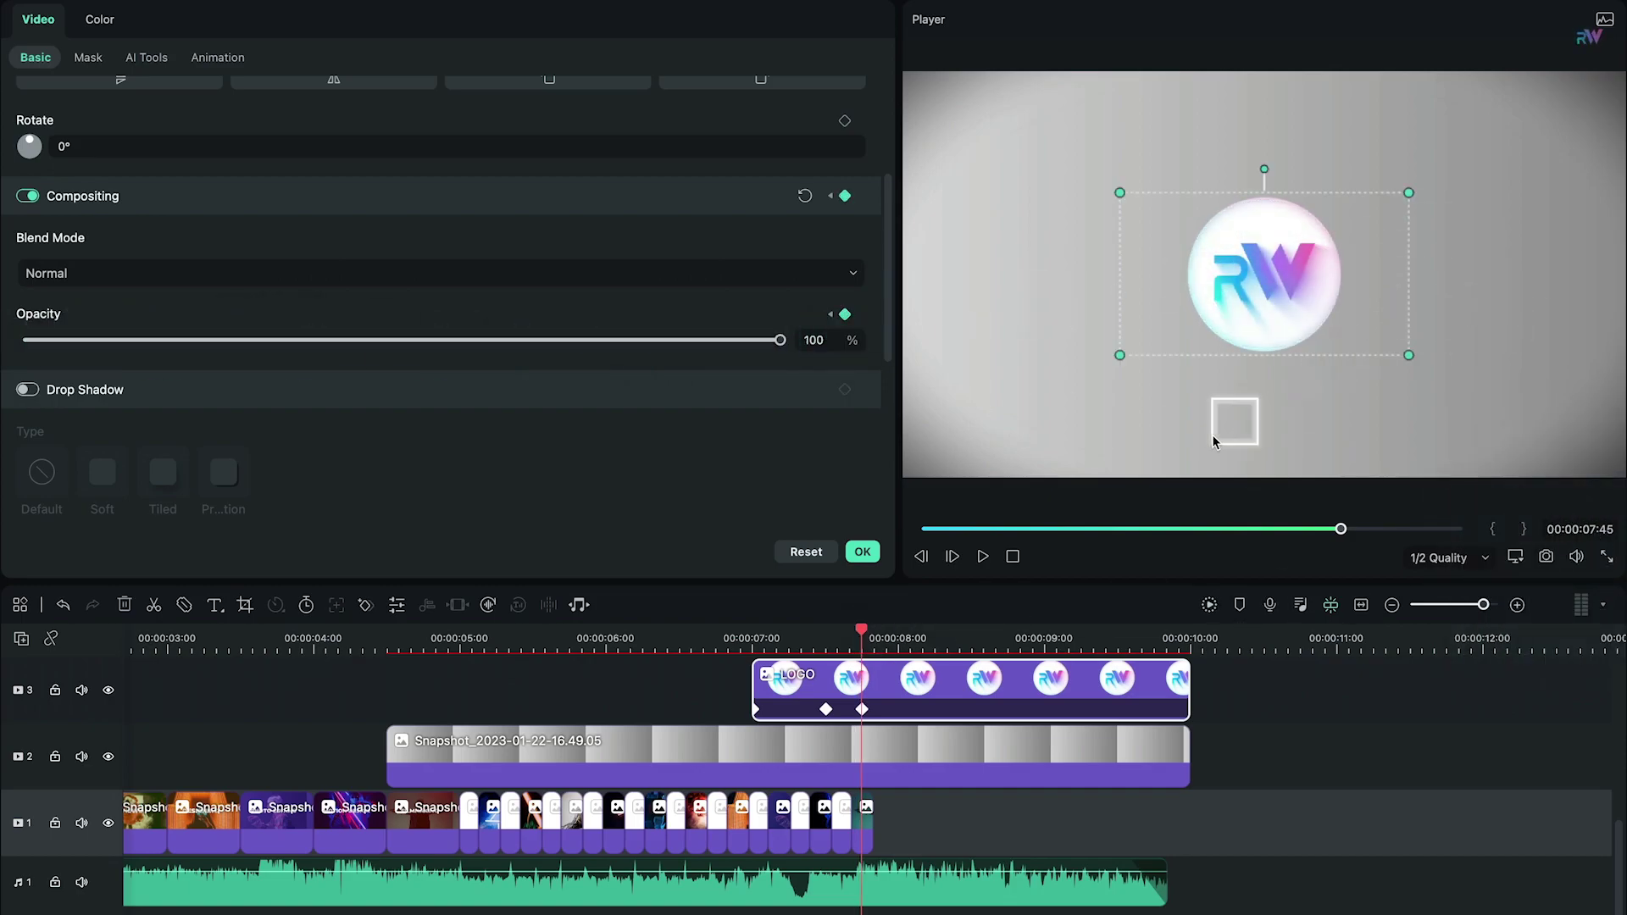
click(863, 551)
mouse_move(861, 631)
mouse_down()
mouse_move(701, 644)
mouse_move(888, 633)
mouse_up()
scroll(605, 773, up, 1)
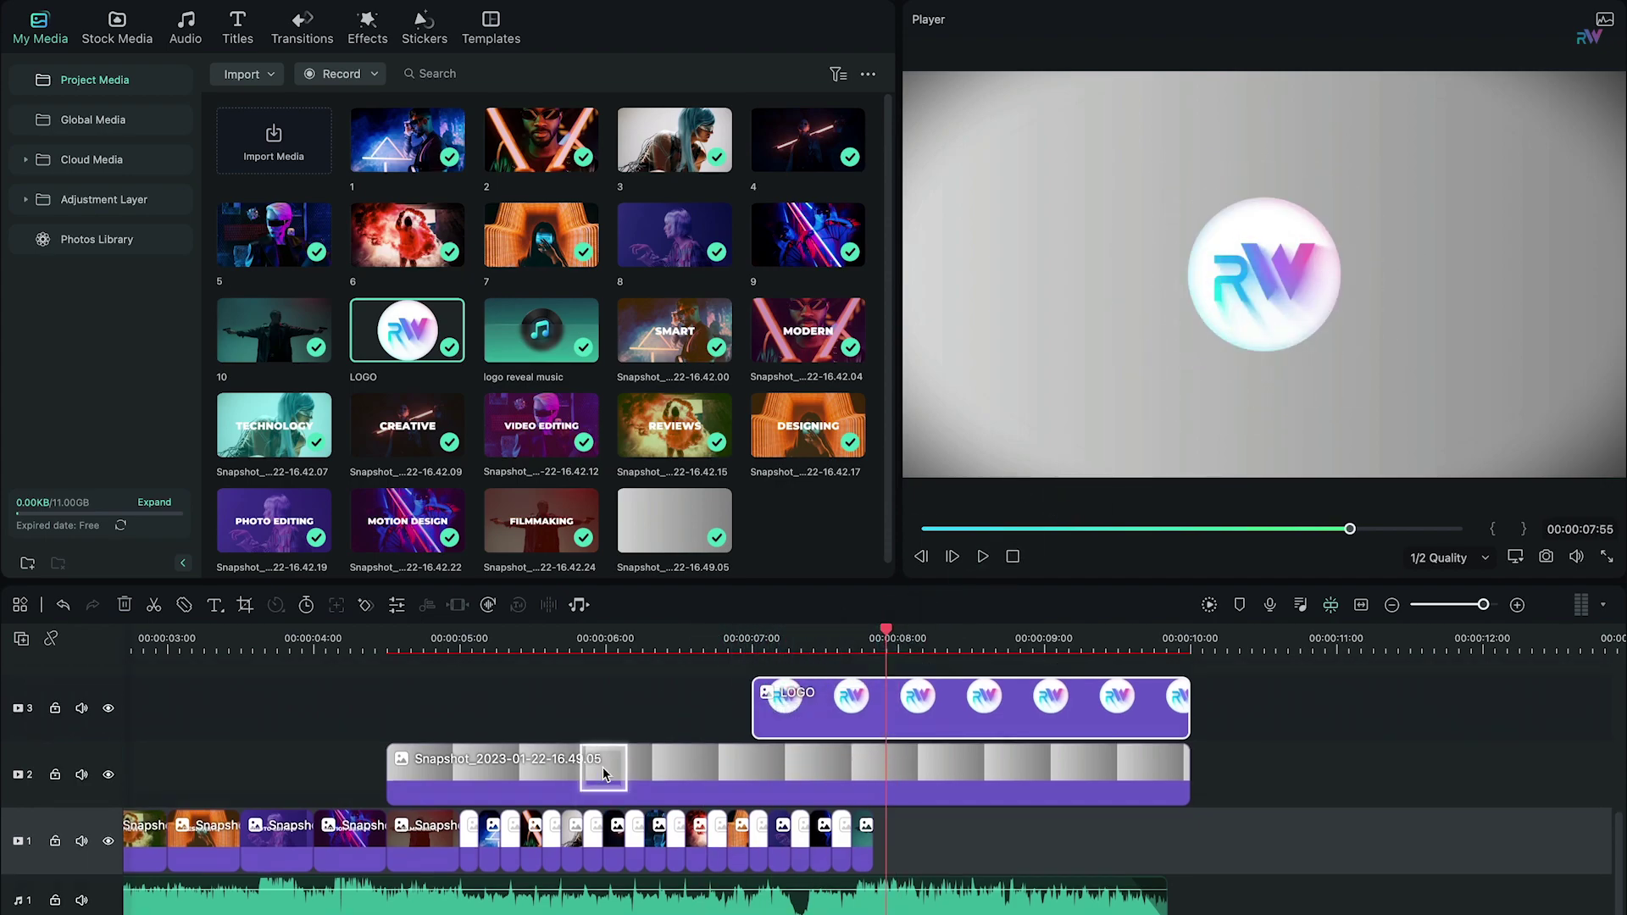
- Turn on a LOGO drop shadow with Distance 5, Blur 20 and Opacity 40
double_click(846, 703)
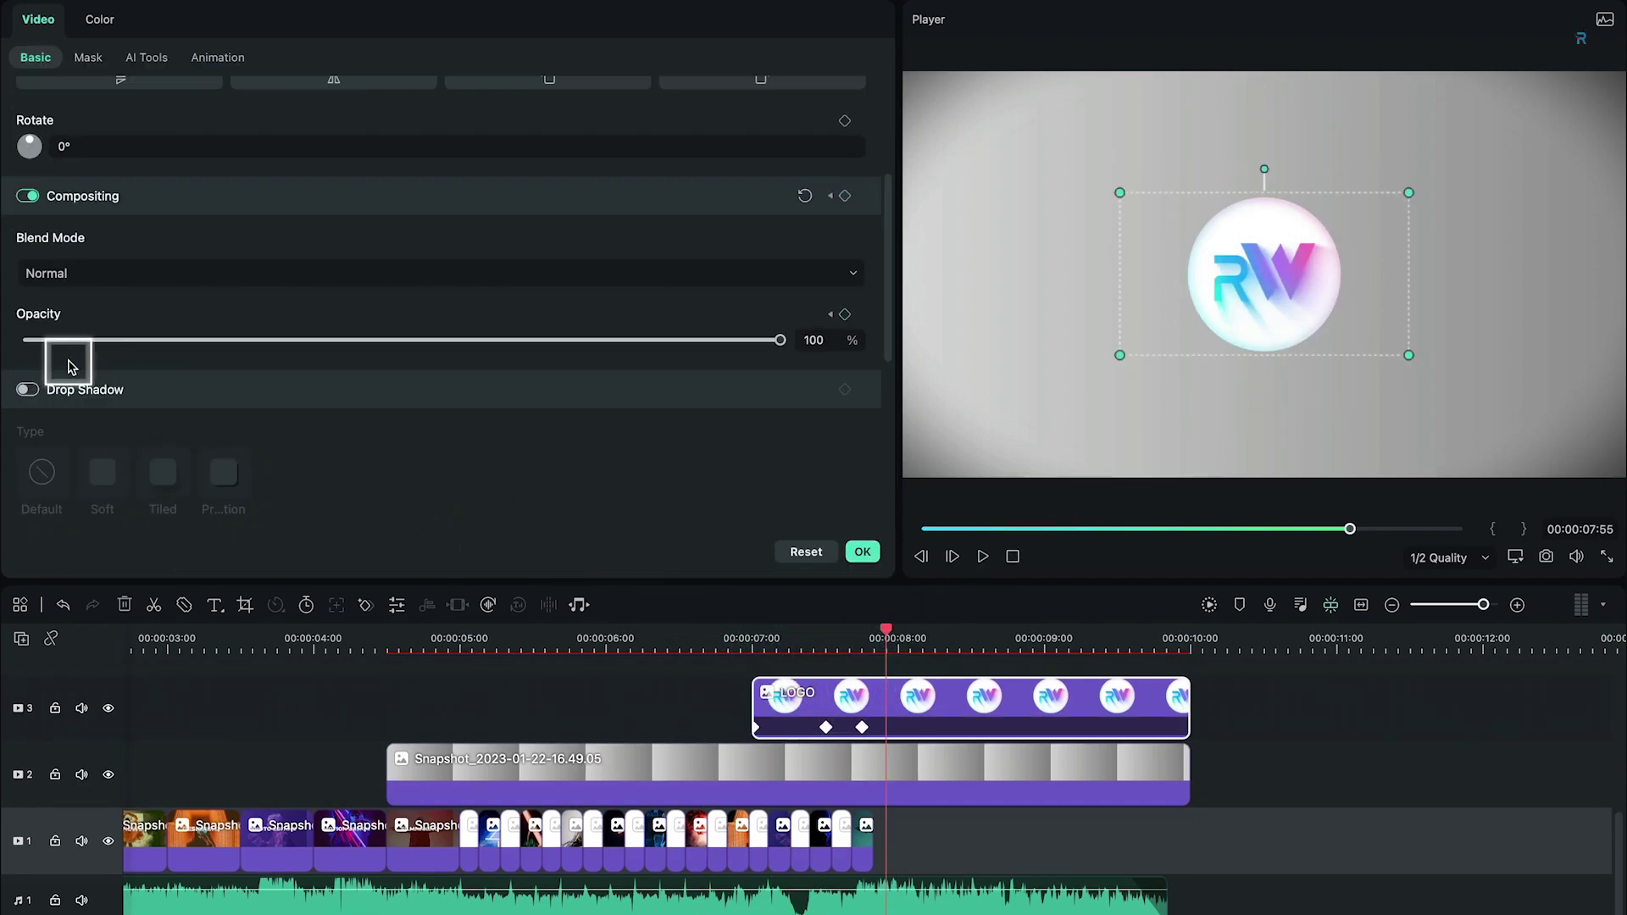
click(28, 390)
scroll(354, 438, down, 4)
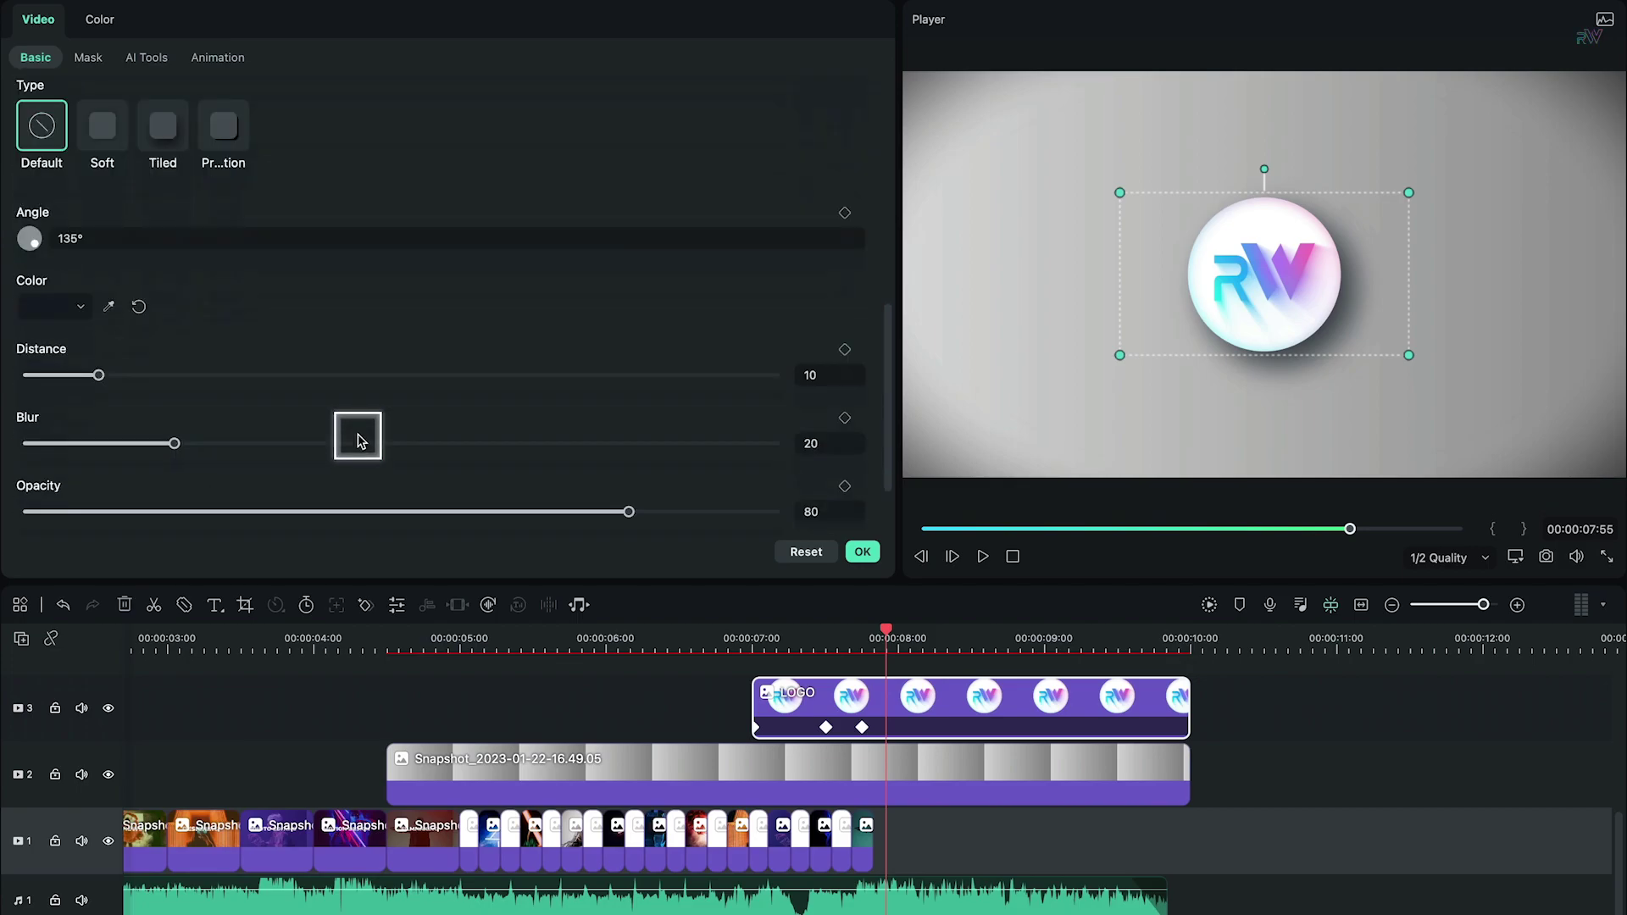
scroll(357, 440, down, 2)
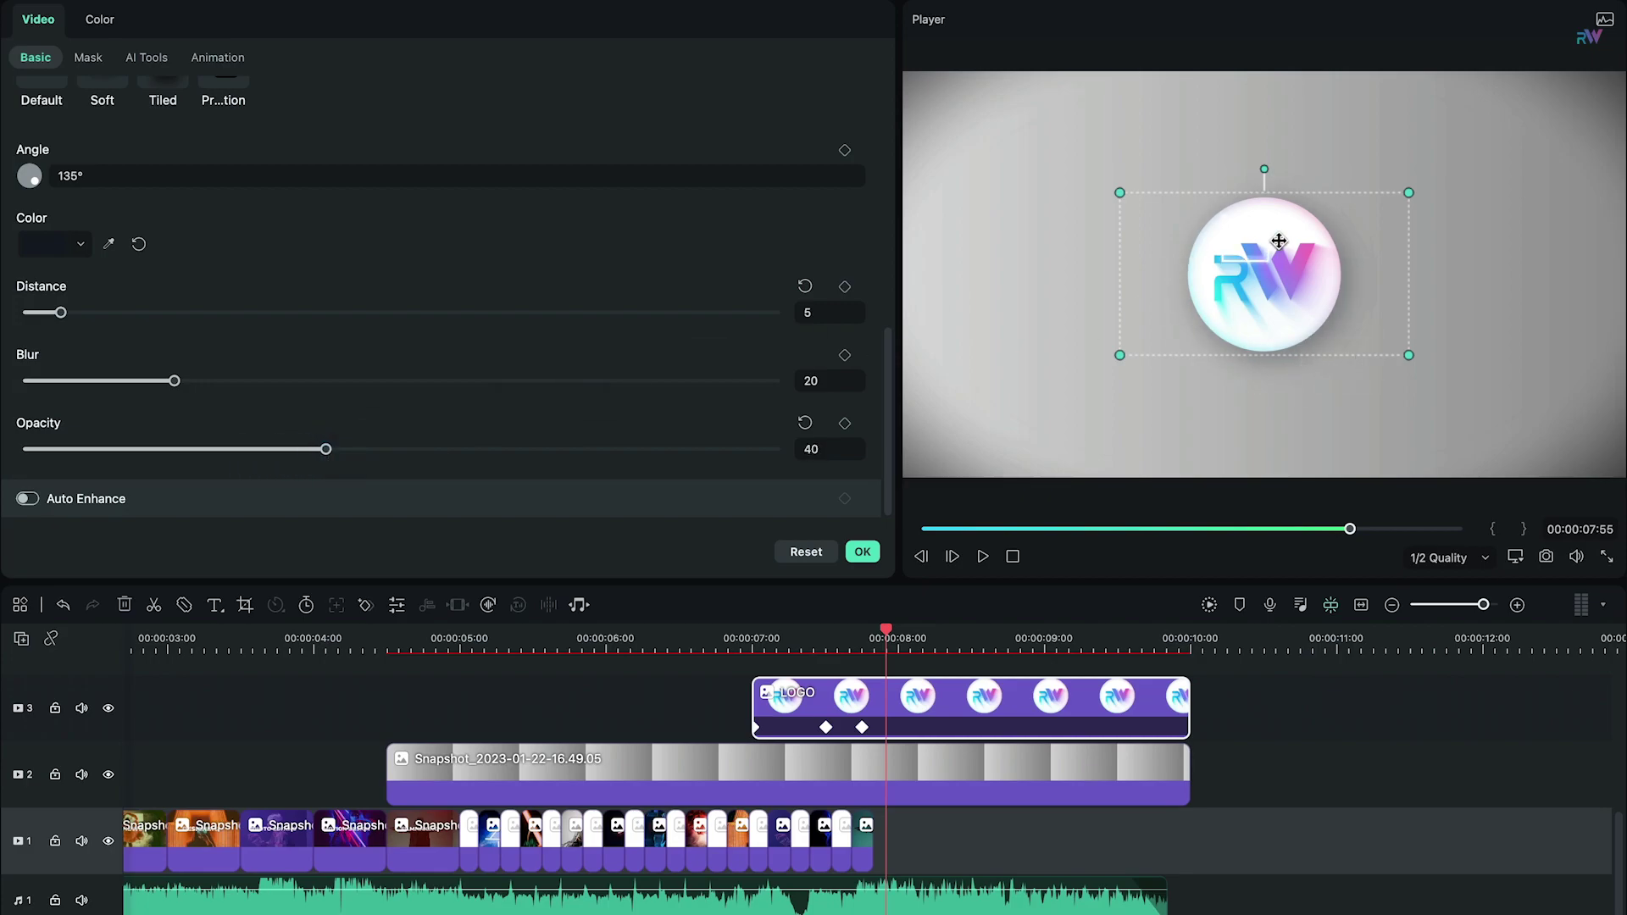
click(862, 551)
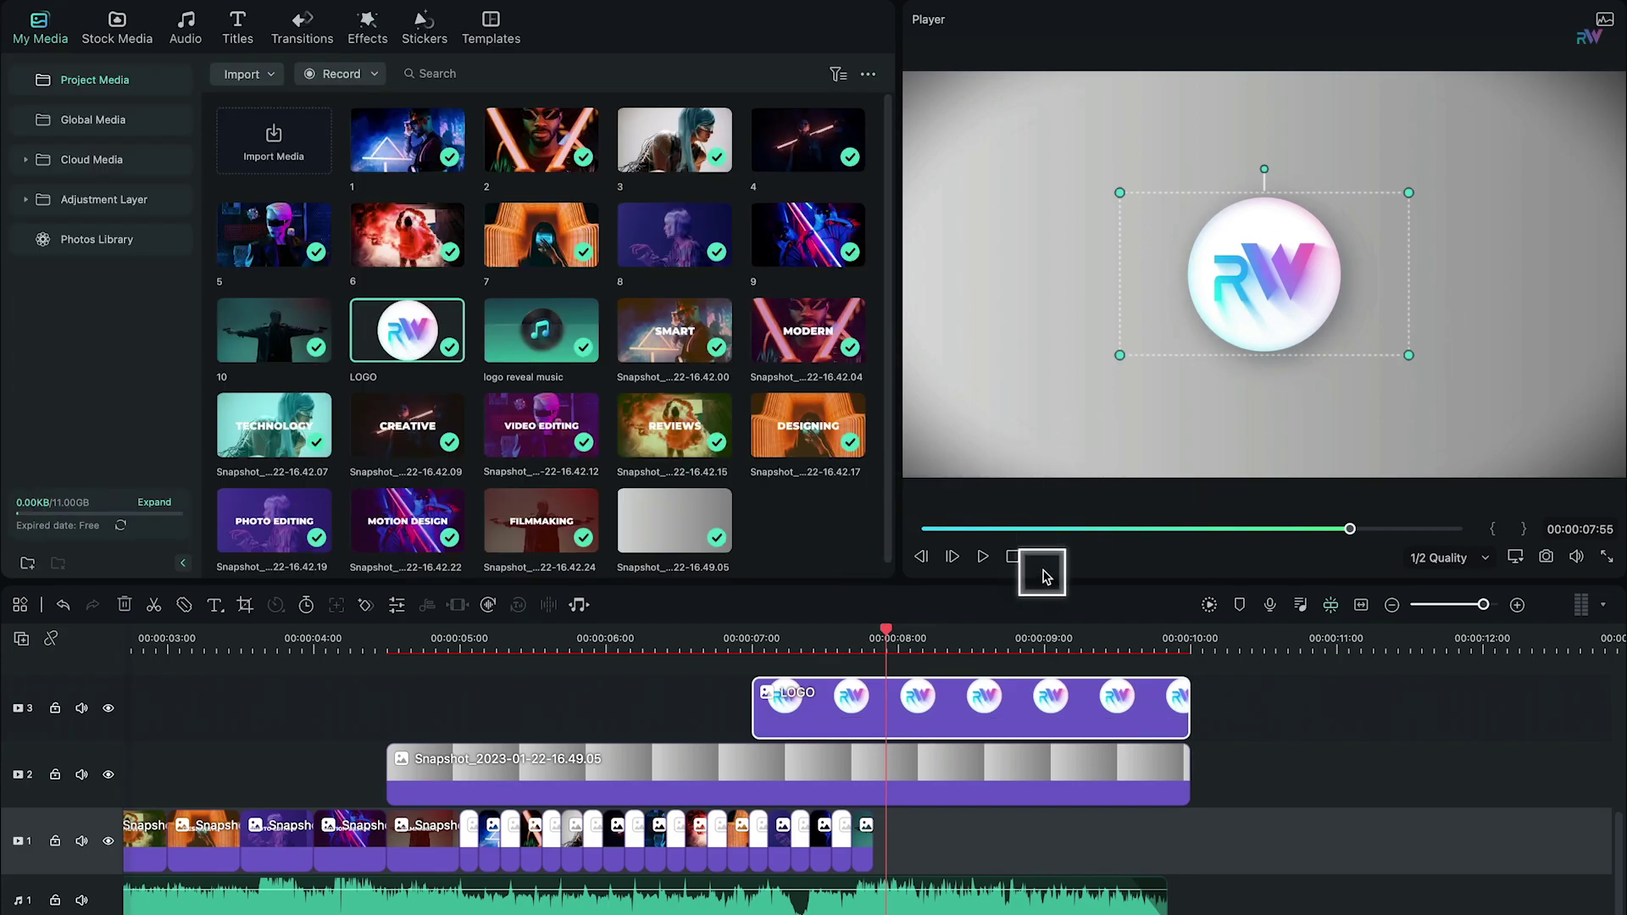
drag(850, 718, 743, 731)
- Search effects for '21' and place Cinema 21:9 on track 4, extended to the intro's end
click(378, 29)
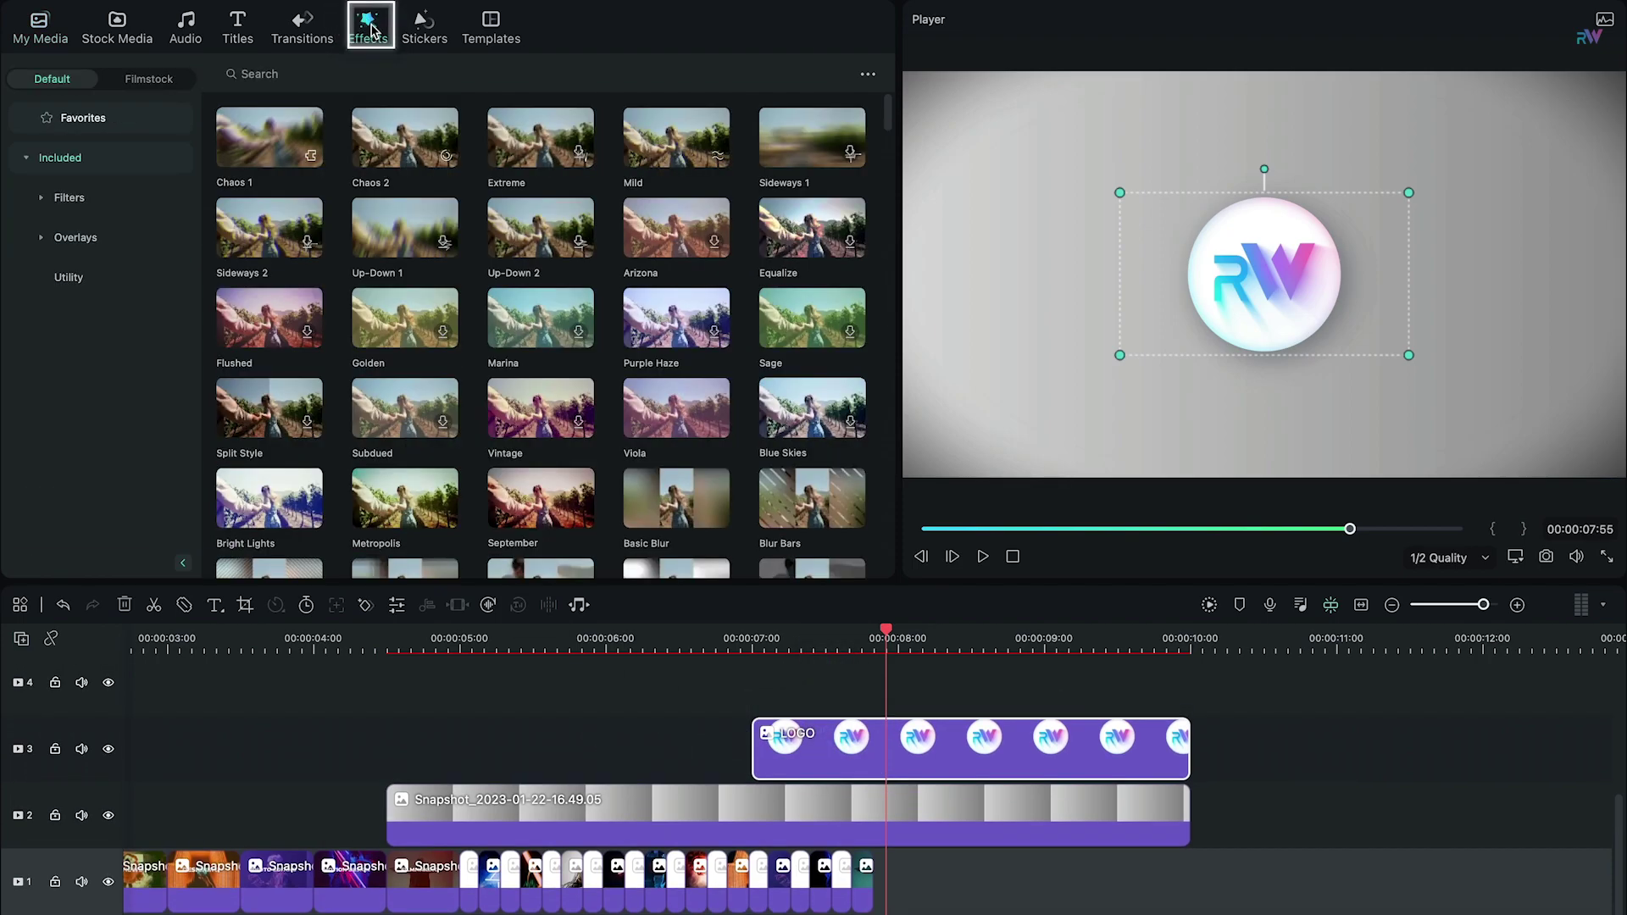
click(279, 74)
text(21)
key(Return)
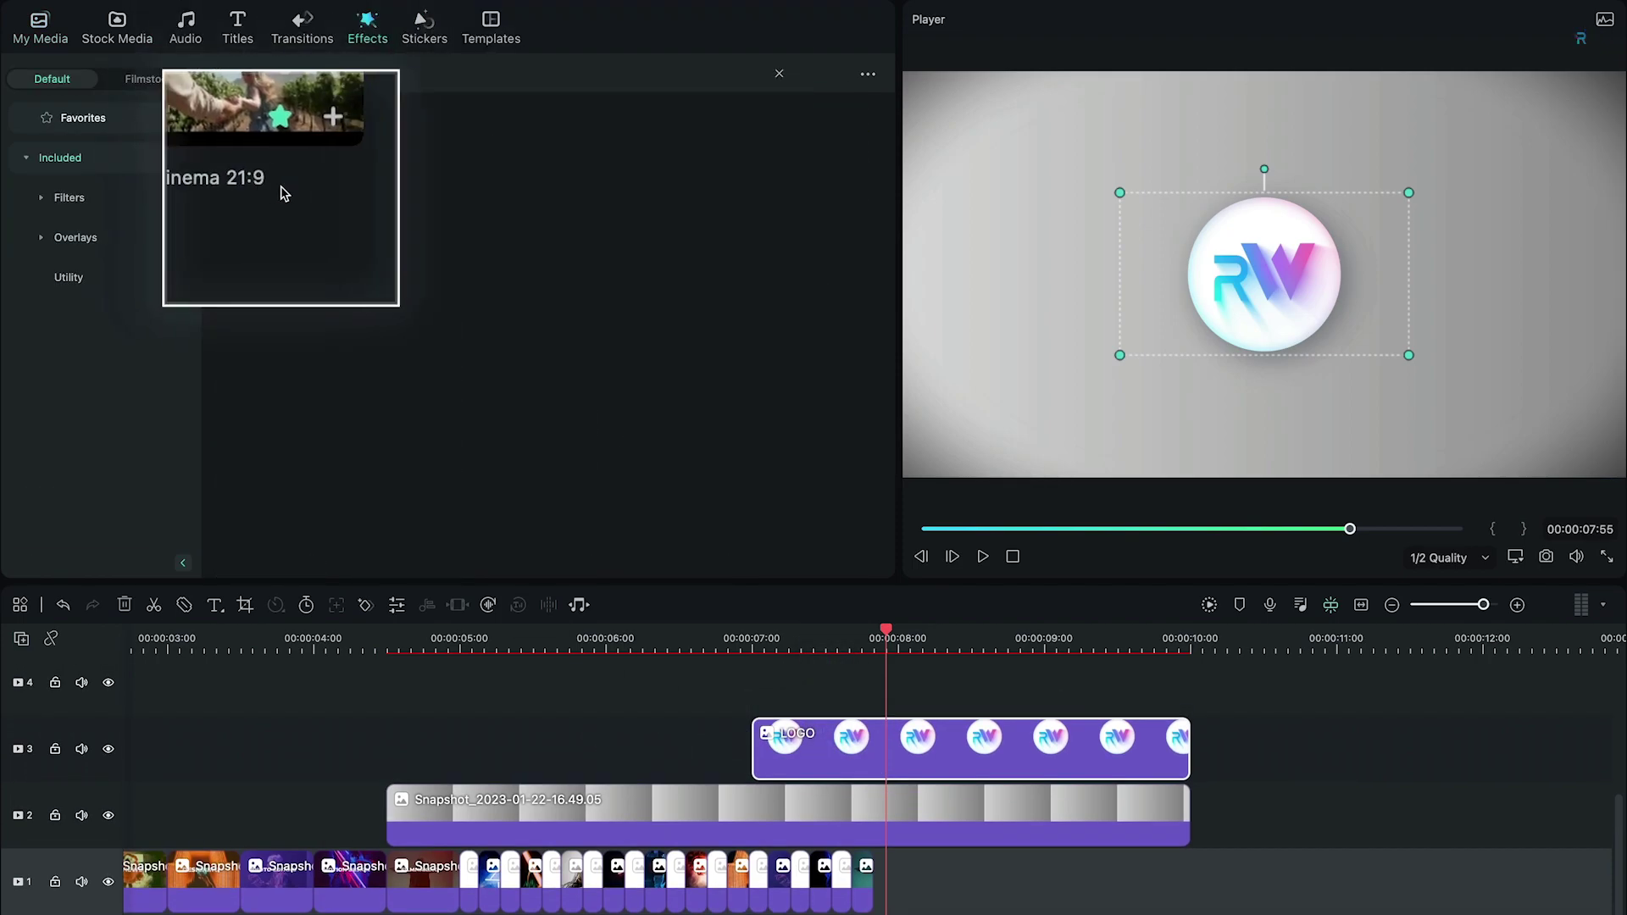
drag(269, 135, 583, 742)
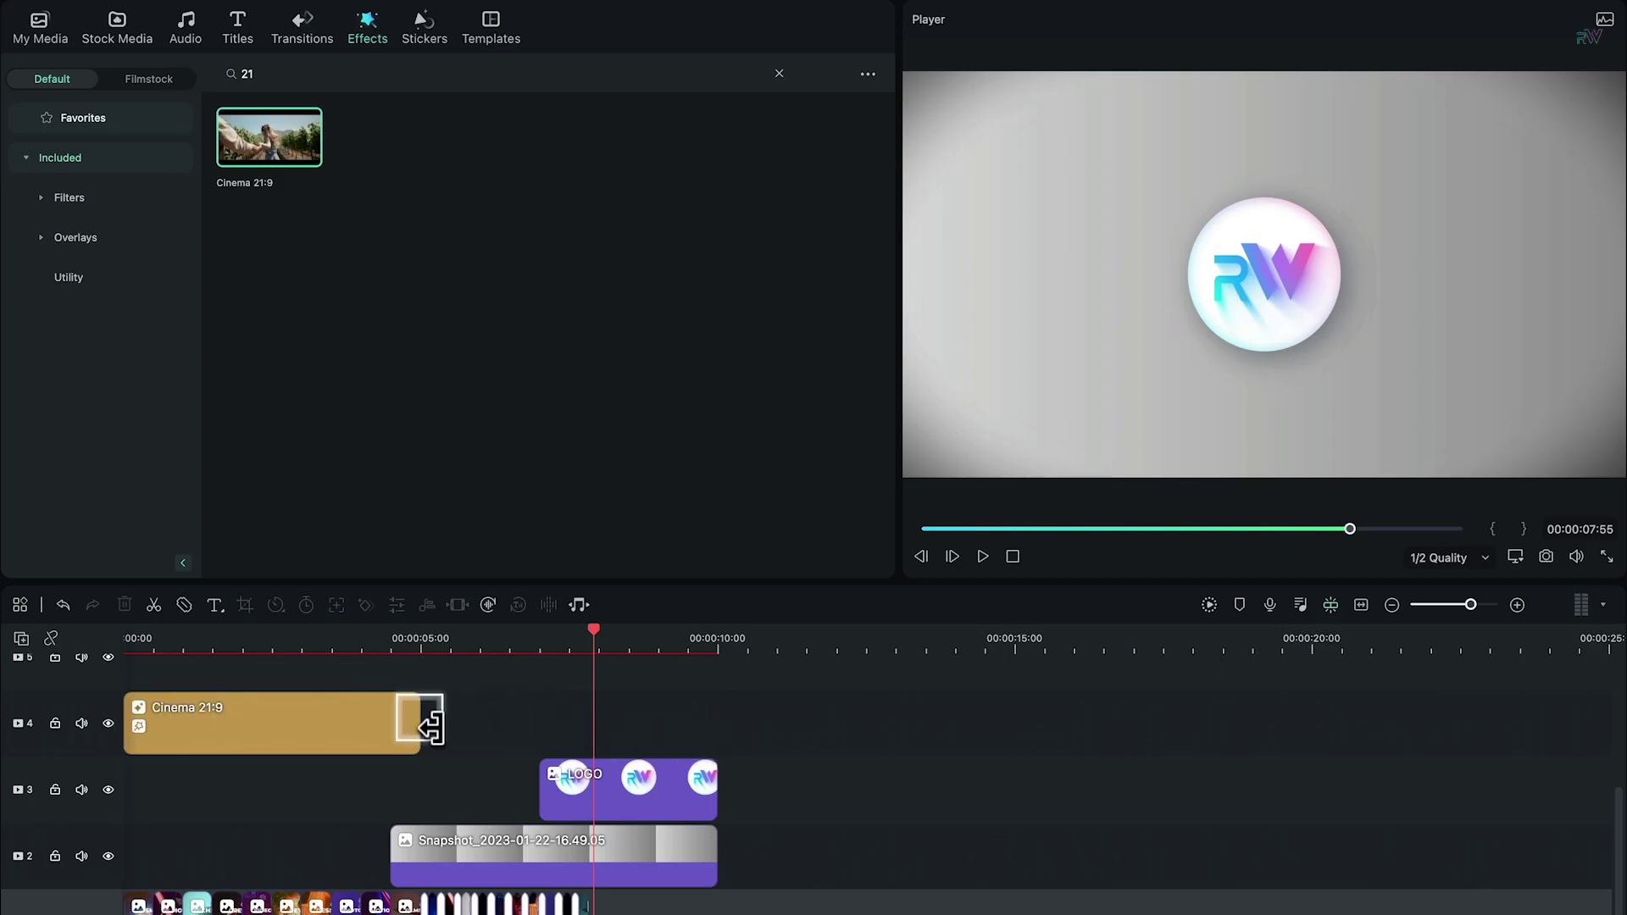
drag(430, 727, 716, 722)
drag(598, 636, 333, 693)
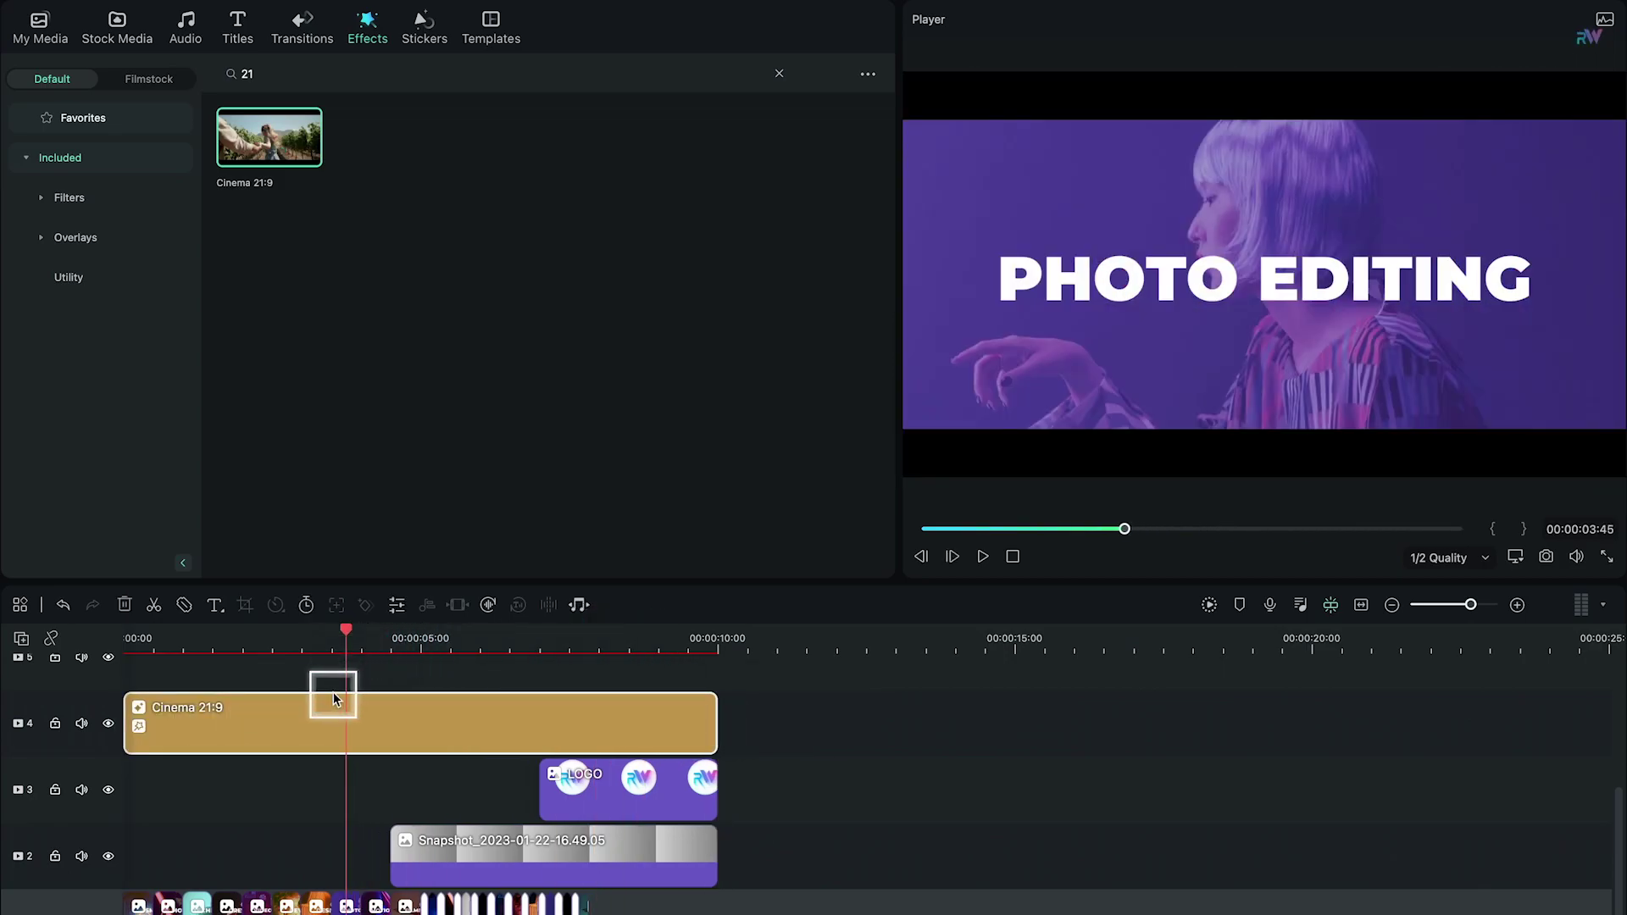
- Set the Cinema 21:9 effect's Border Height to -0.5
double_click(318, 705)
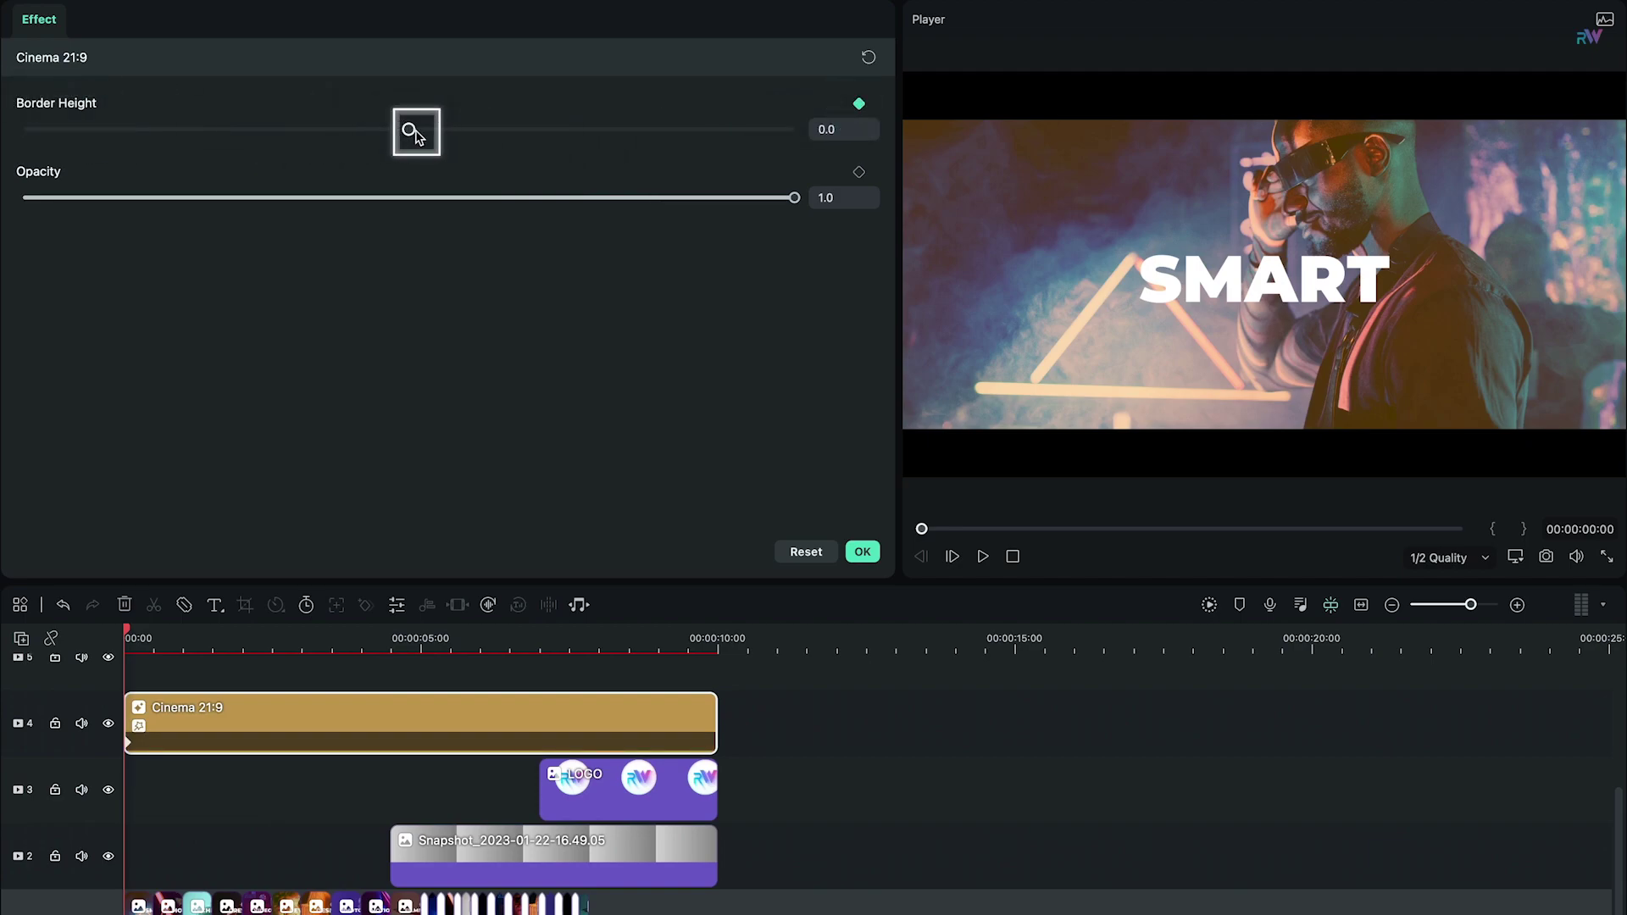
drag(415, 136, 911, 137)
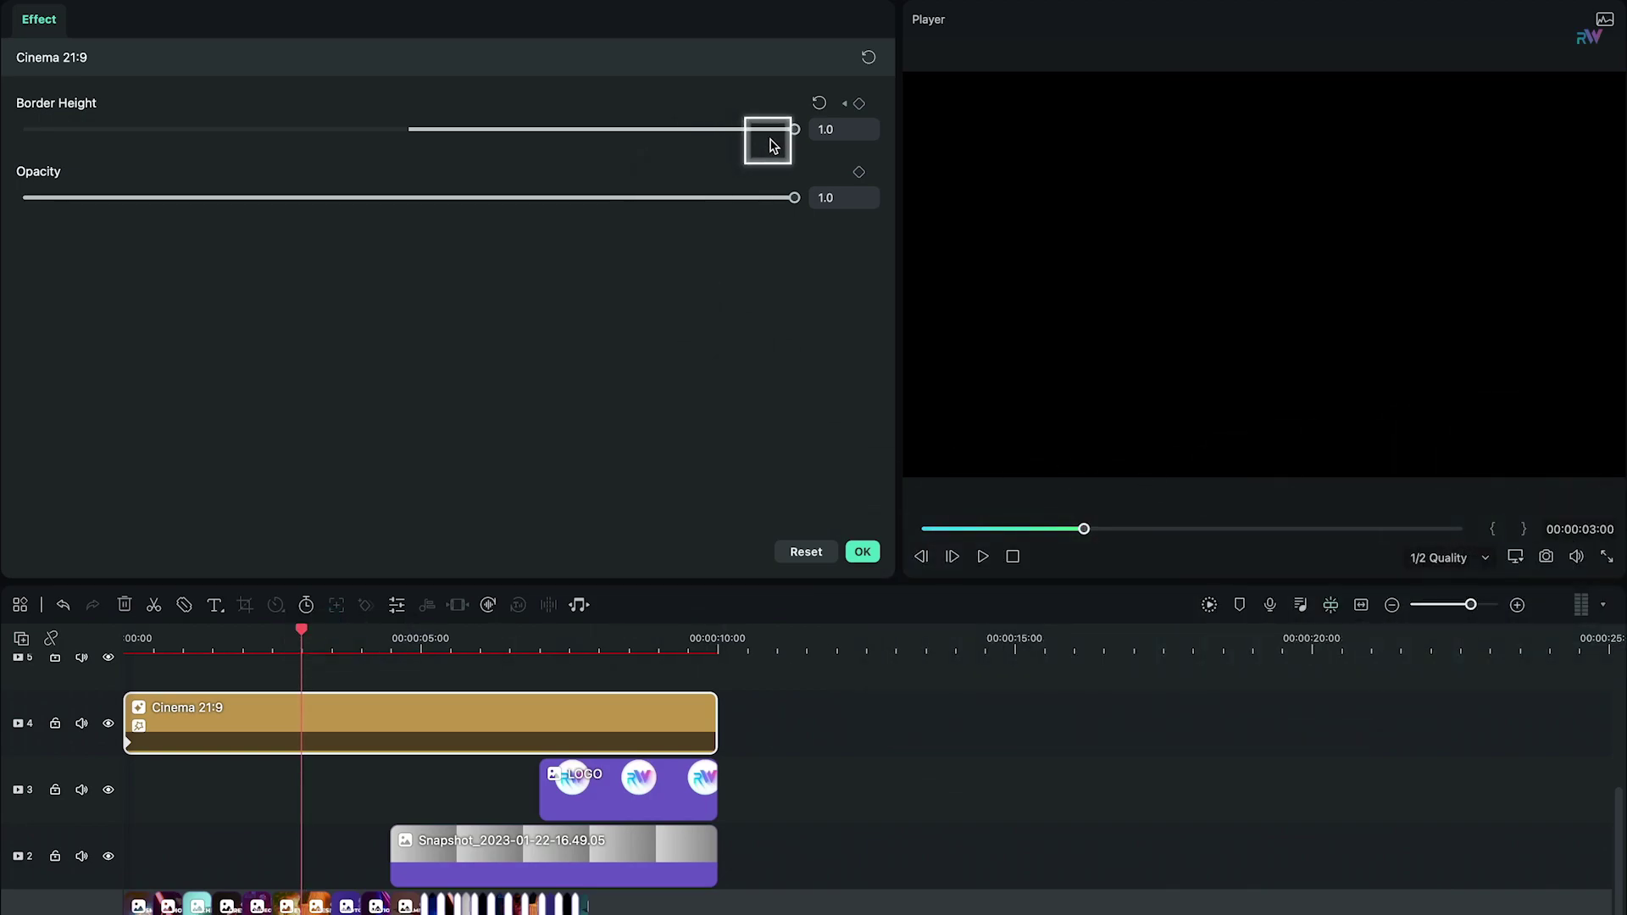
drag(773, 146, 271, 134)
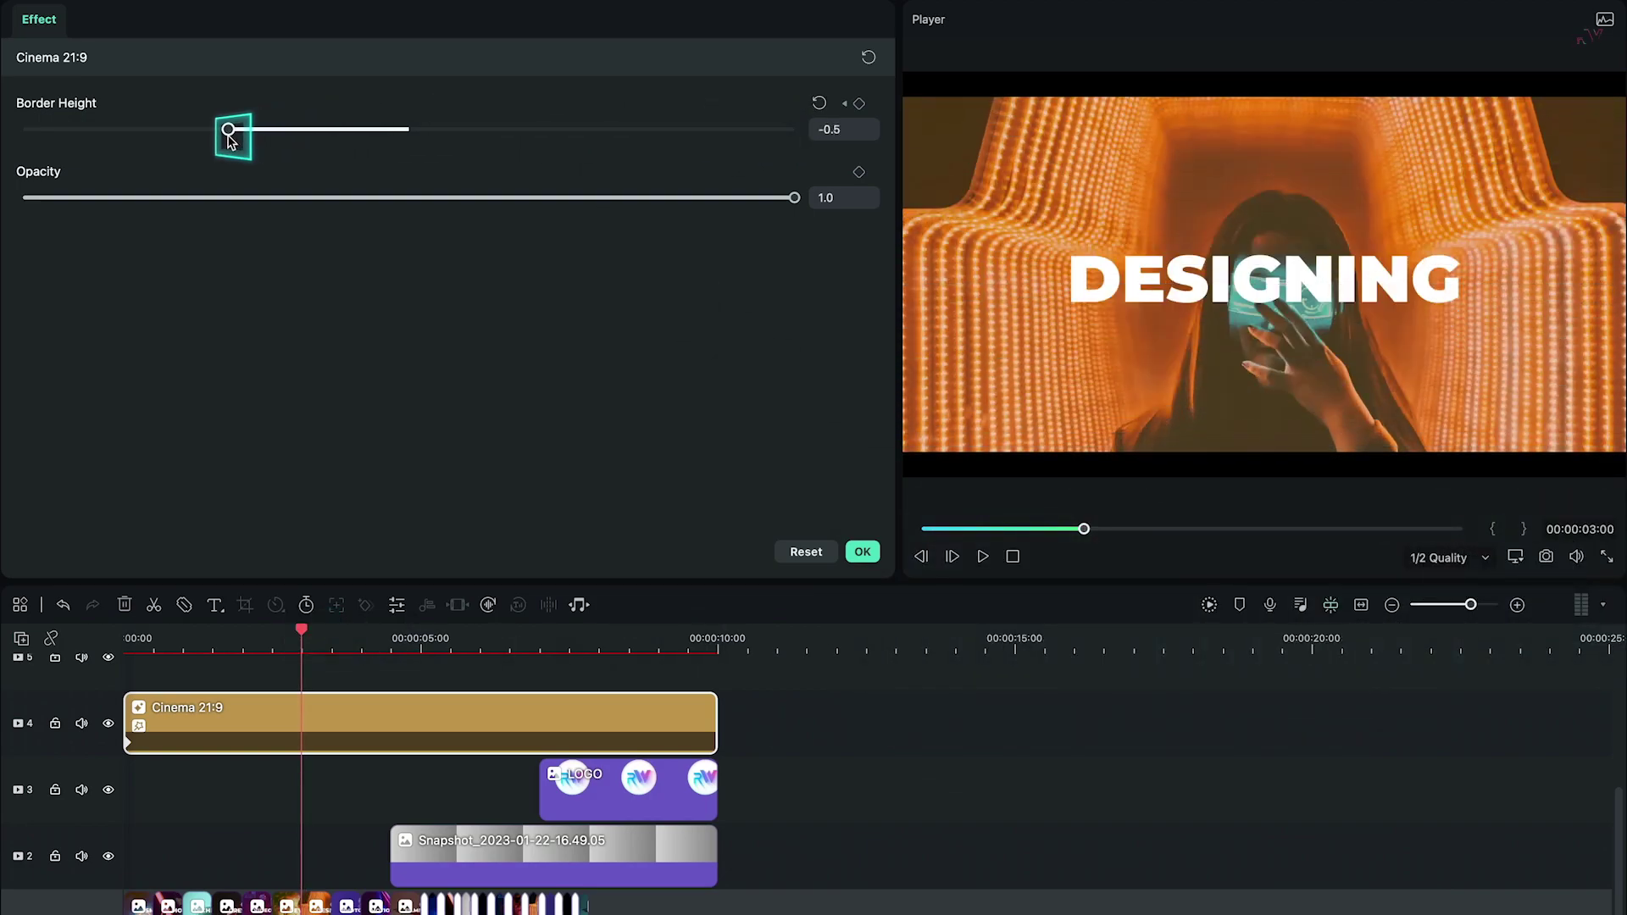
- Confirm the cinema bar settings and play the intro from the beginning
click(862, 551)
scroll(999, 638, down, 2)
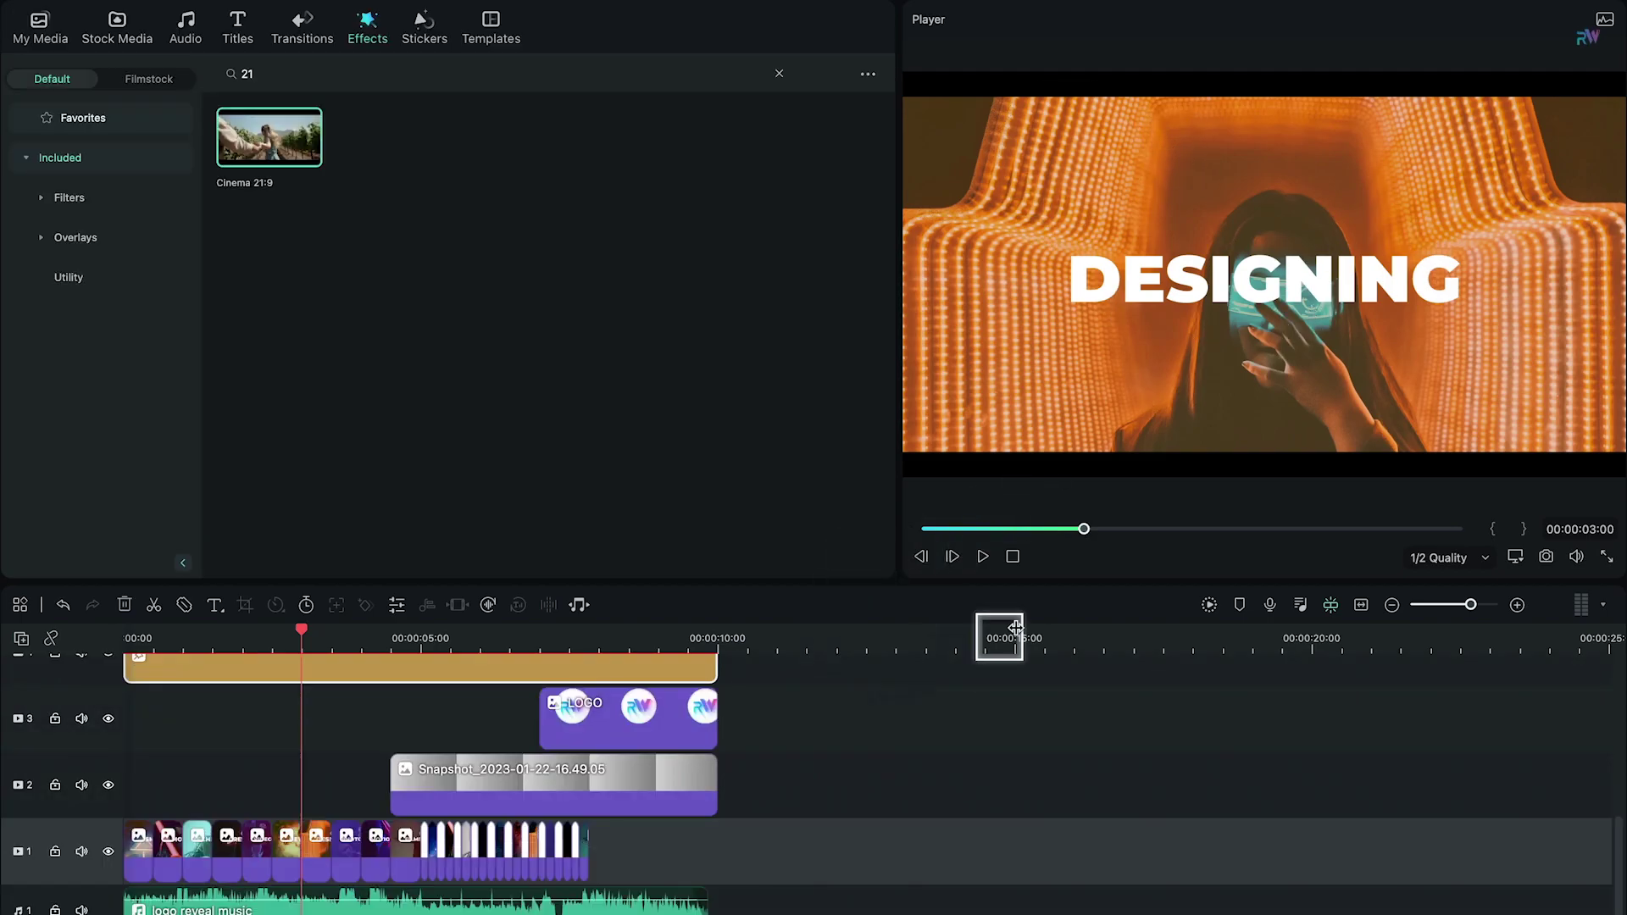
click(932, 529)
click(983, 557)
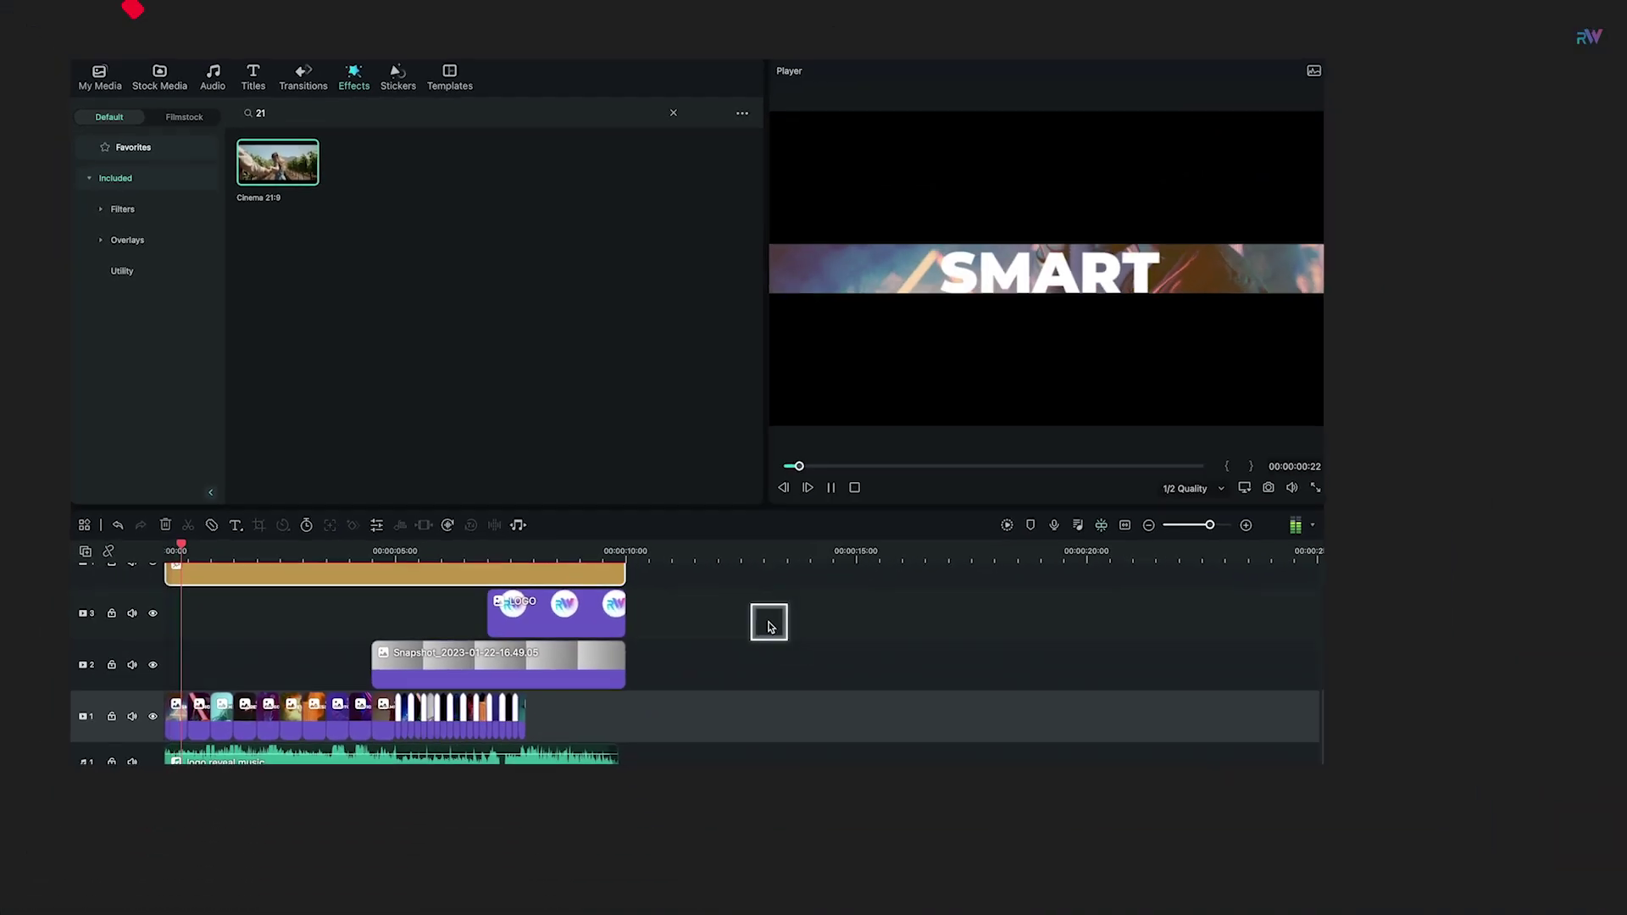